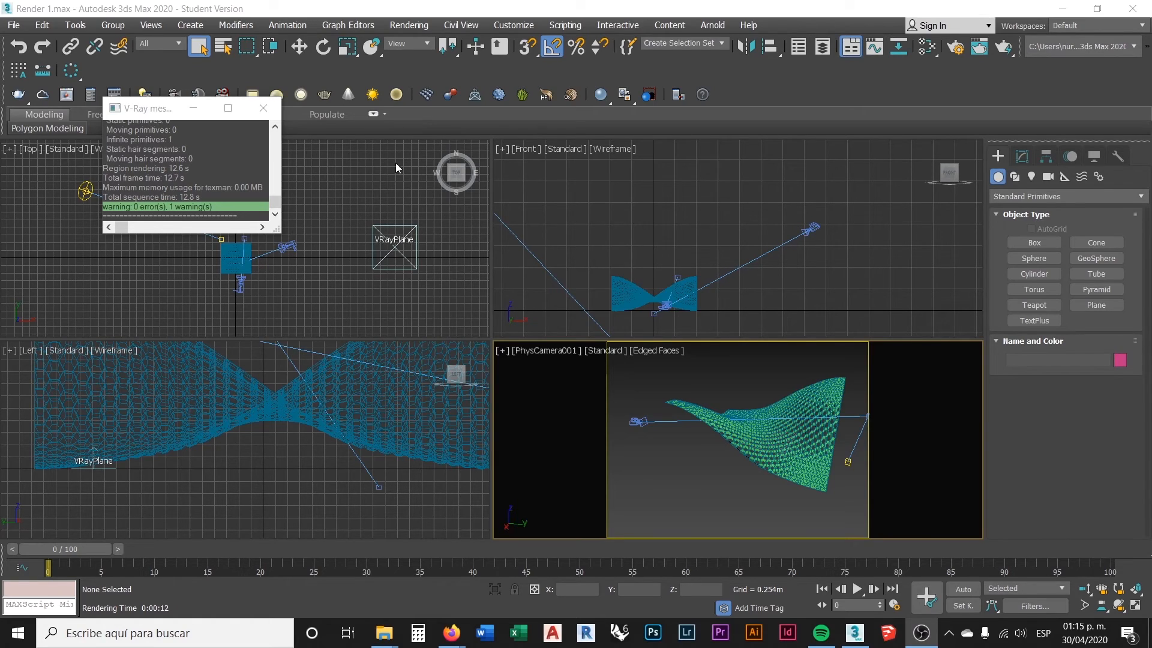
# - Close the V-Ray messages window and delete the VRayPlane from the scene
pyautogui.click(263, 109)
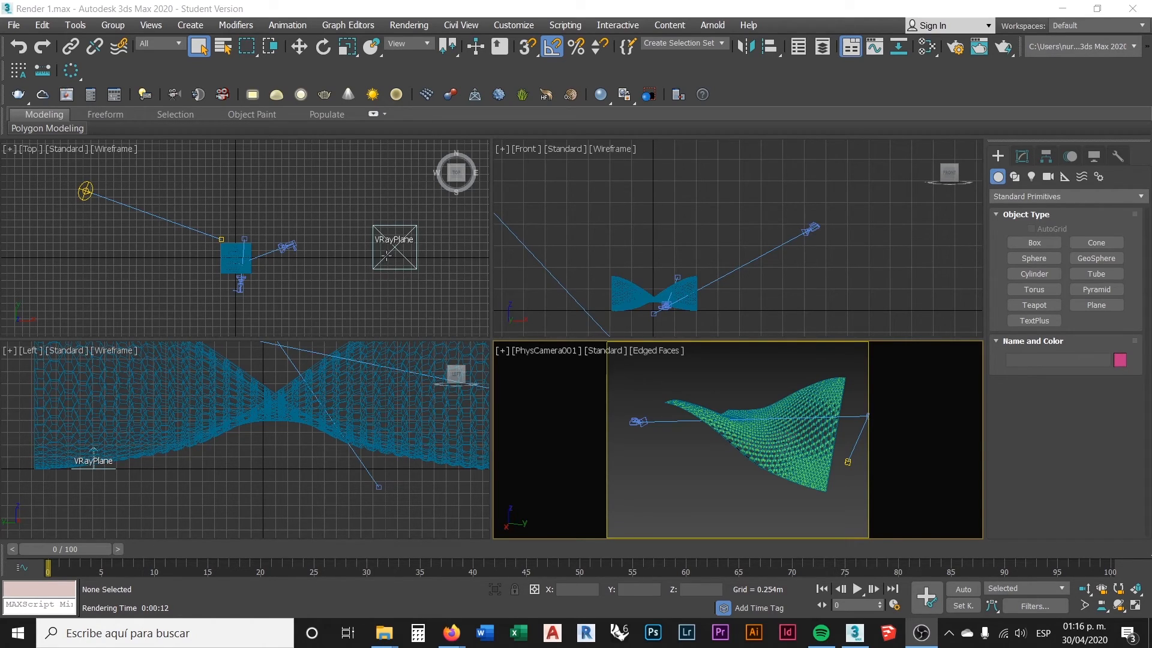
pyautogui.moveTo(341, 249); pyautogui.dragTo(344, 229, button='middle')
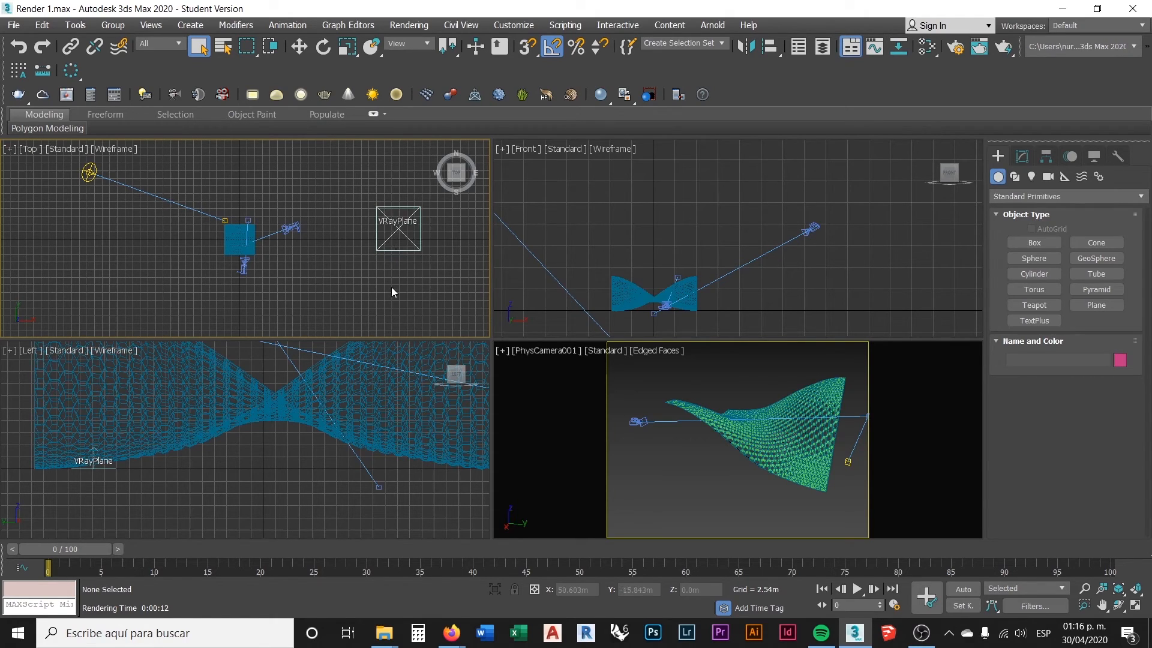
pyautogui.click(400, 225)
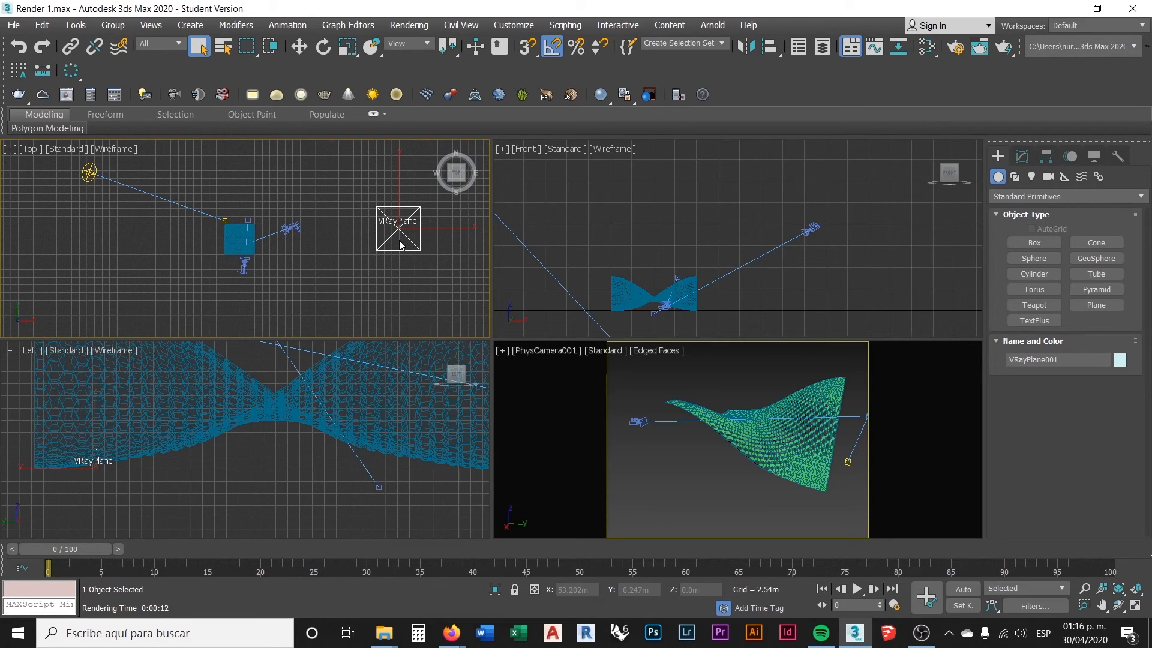
pyautogui.press('Delete')
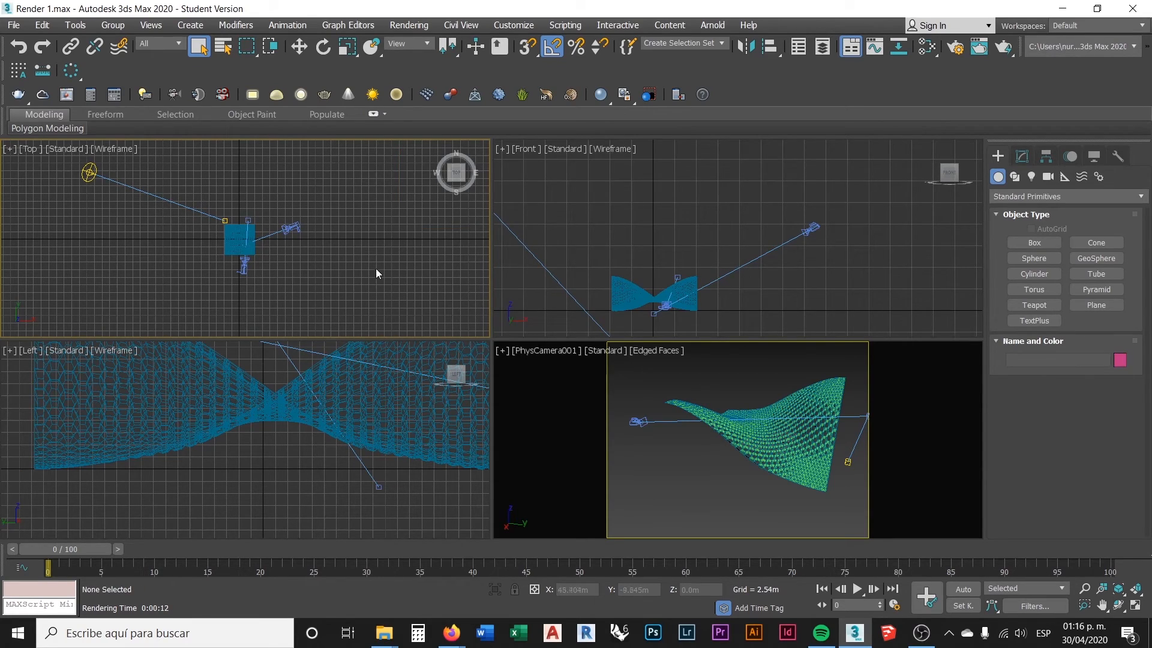
# - Draw a standard plane under the model in the top view and enlarge it to about 1540 m long and 3464 m wide
pyautogui.moveTo(347, 264)
pyautogui.mouseDown(button='middle')
pyautogui.moveTo(361, 260)
pyautogui.moveTo(337, 263)
pyautogui.mouseUp(button='middle')
pyautogui.scroll(-2, 354, 261)
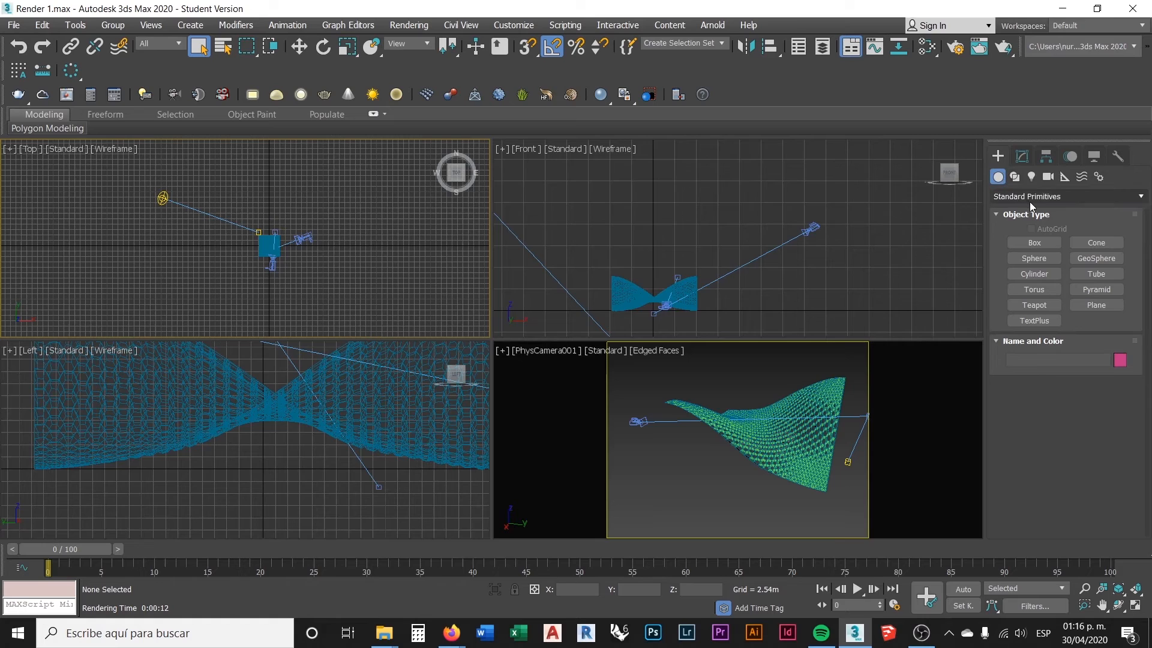
pyautogui.click(1095, 304)
pyautogui.scroll(-8, 206, 195)
pyautogui.moveTo(219, 218); pyautogui.dragTo(233, 271, button='middle')
pyautogui.moveTo(123, 174); pyautogui.dragTo(384, 335)
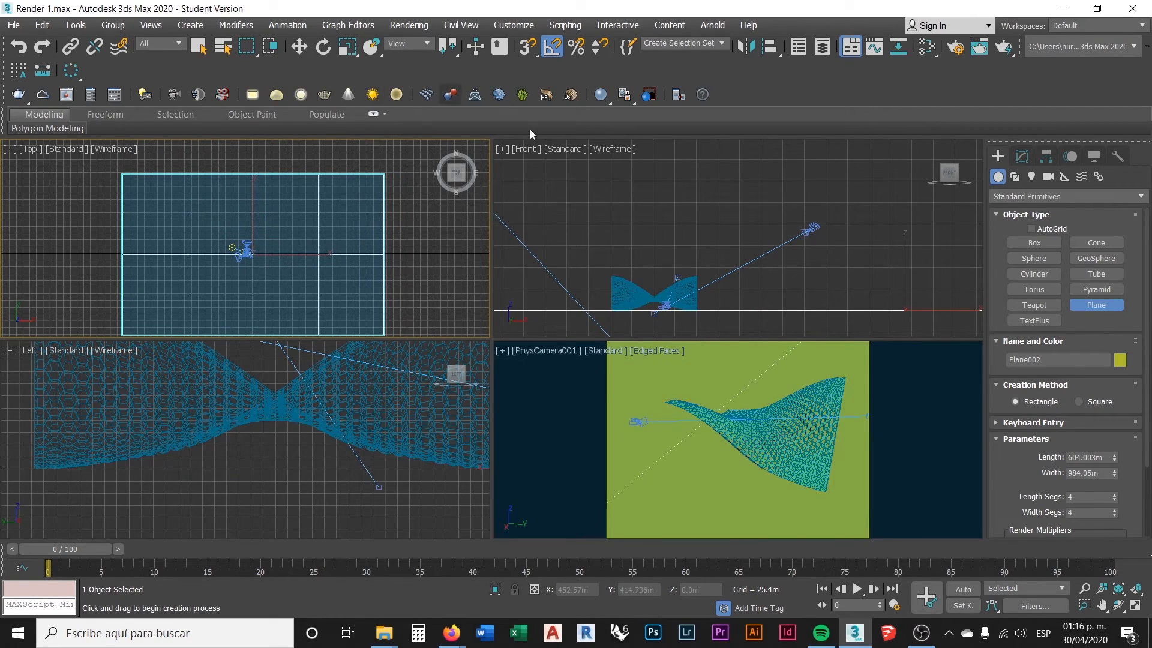
pyautogui.click(1033, 156)
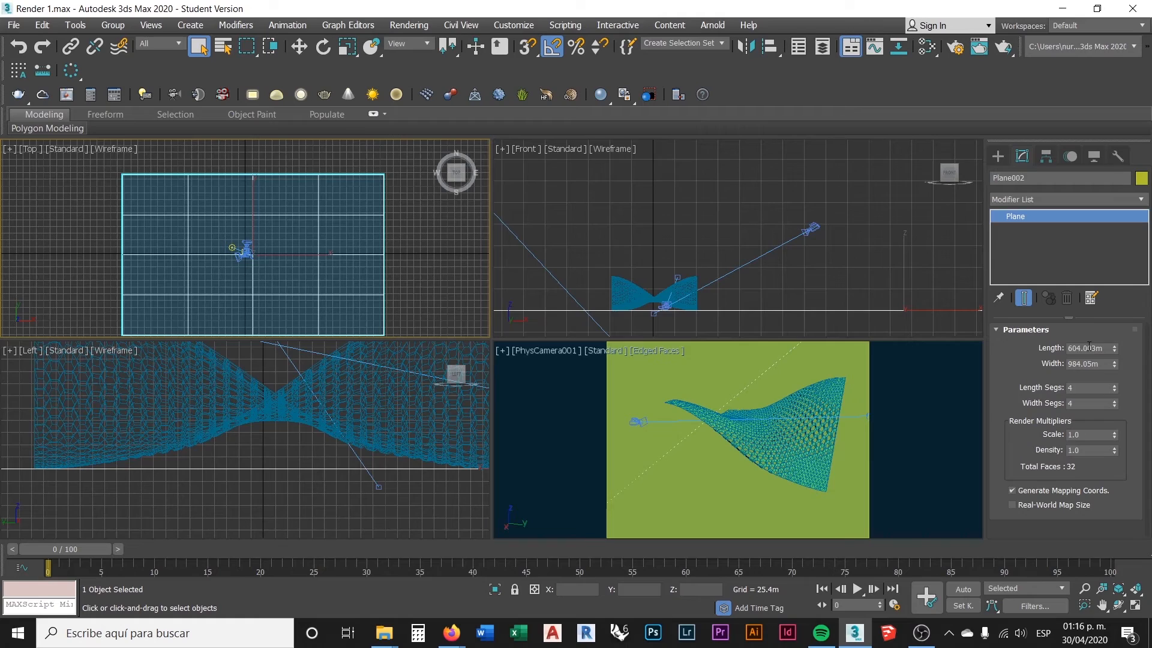
pyautogui.moveTo(1114, 348); pyautogui.dragTo(1113, 275)
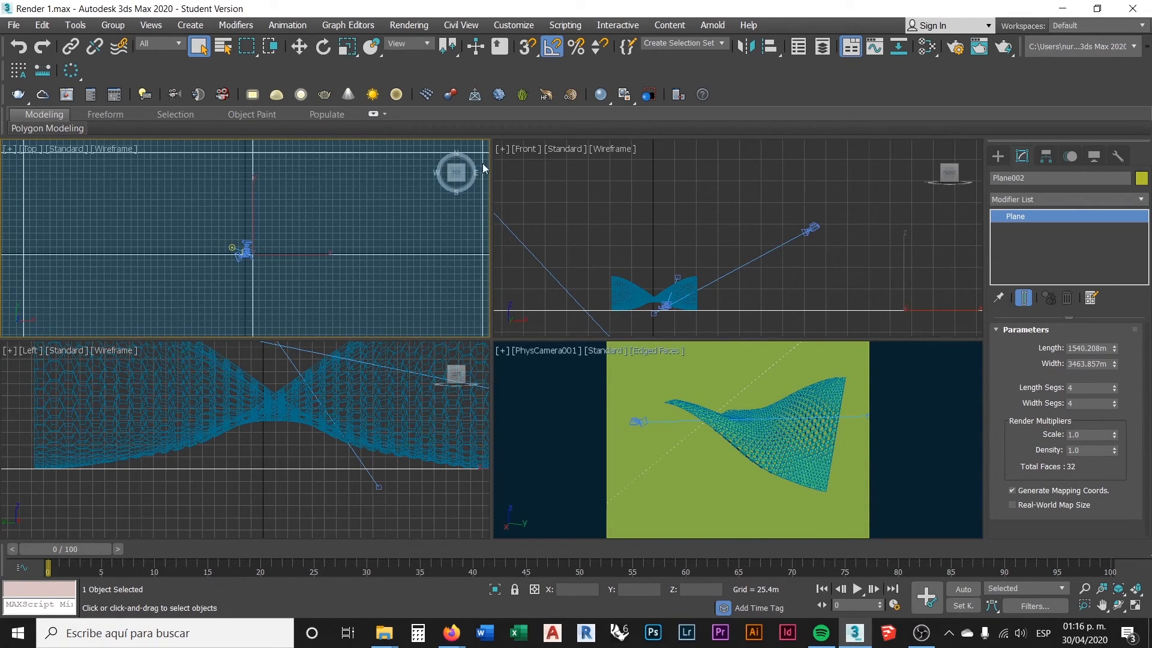
# - Change the front viewport to a Perspective view of the model and maximize it
pyautogui.click(298, 46)
pyautogui.click(696, 222)
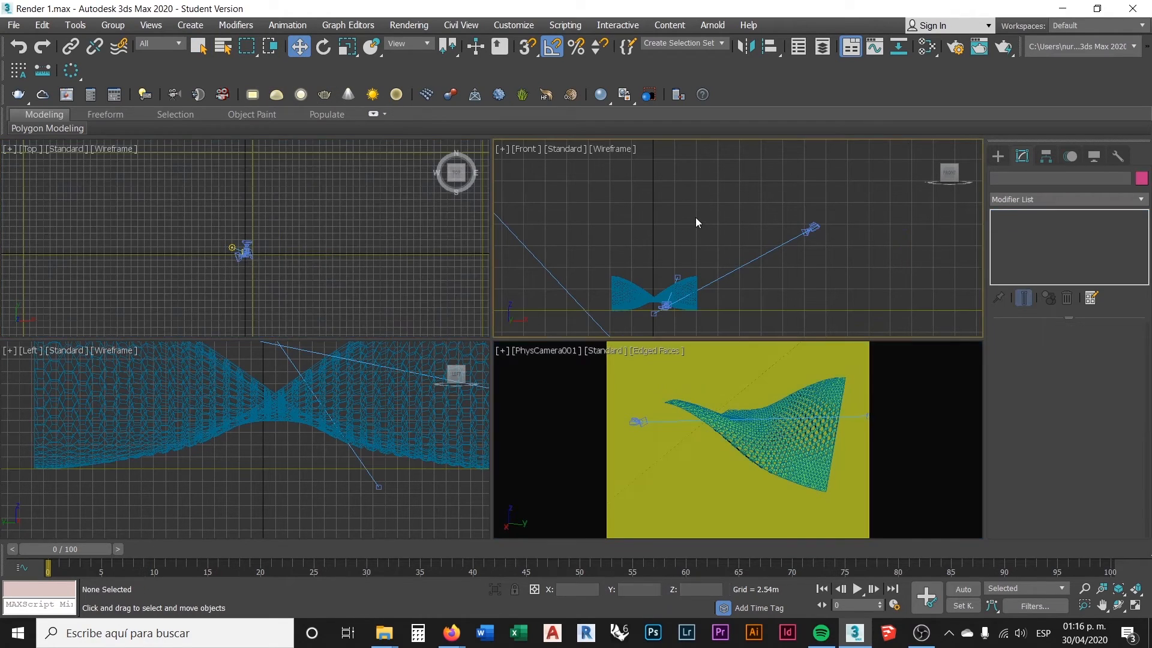
pyautogui.moveTo(701, 225); pyautogui.dragTo(733, 216, button='middle')
pyautogui.click(530, 148)
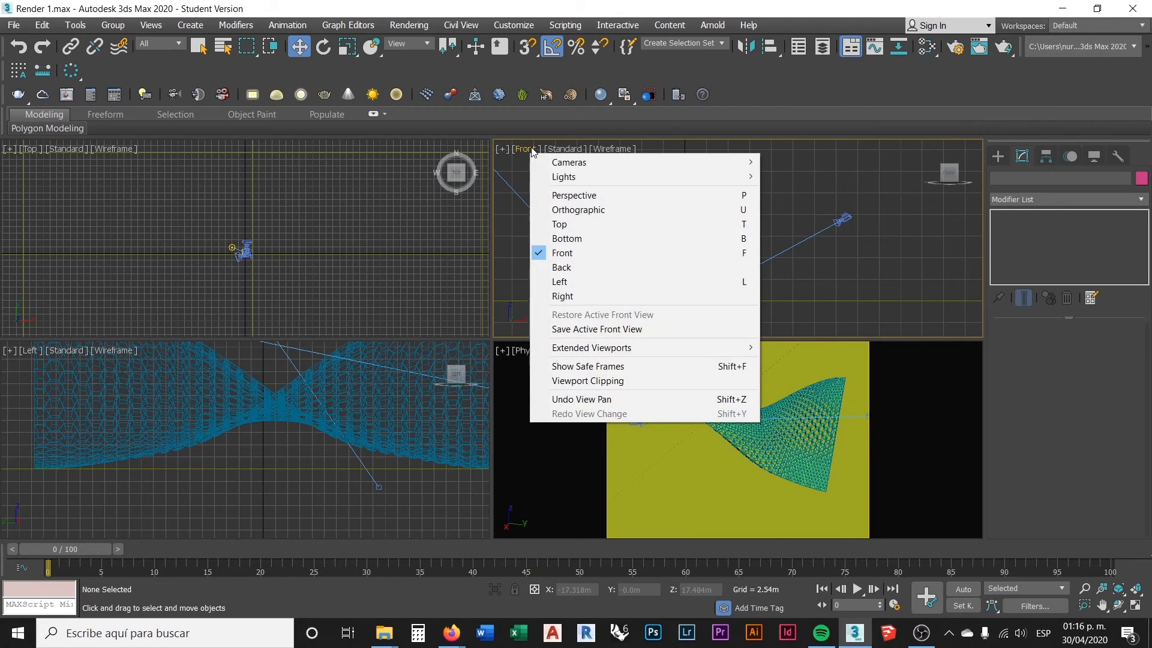
pyautogui.click(580, 197)
pyautogui.moveTo(682, 278); pyautogui.dragTo(779, 255, button='middle')
pyautogui.scroll(-8, 788, 235)
pyautogui.scroll(5, 715, 293)
pyautogui.scroll(8, 757, 244)
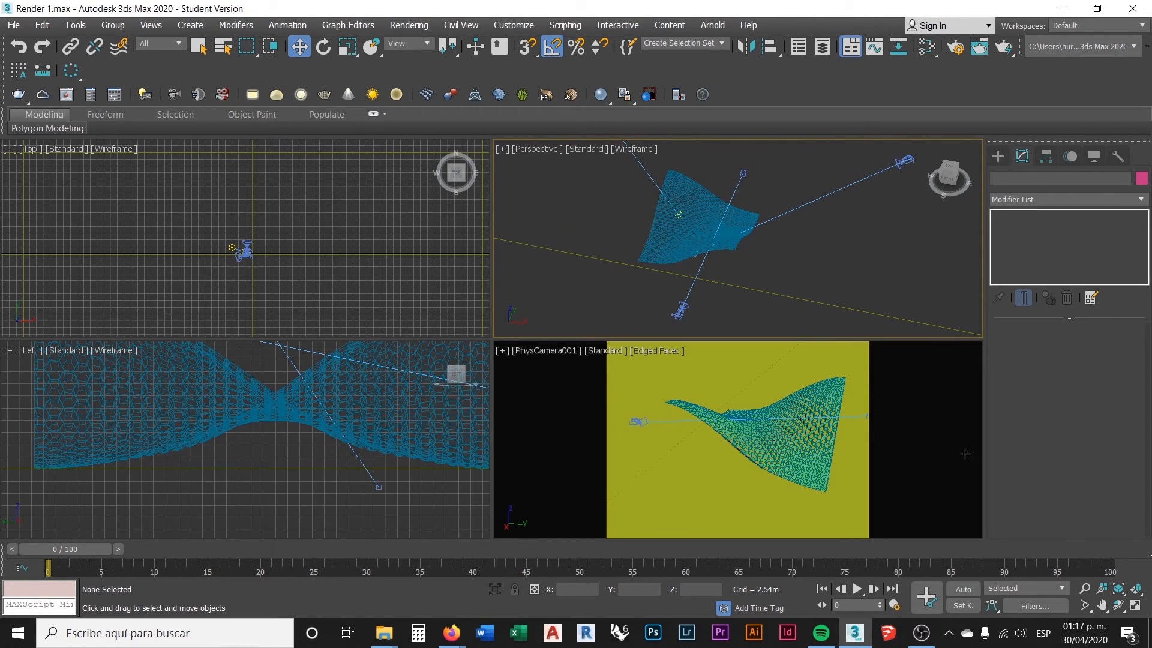
pyautogui.click(1135, 605)
pyautogui.moveTo(587, 371); pyautogui.dragTo(635, 354, button='middle')
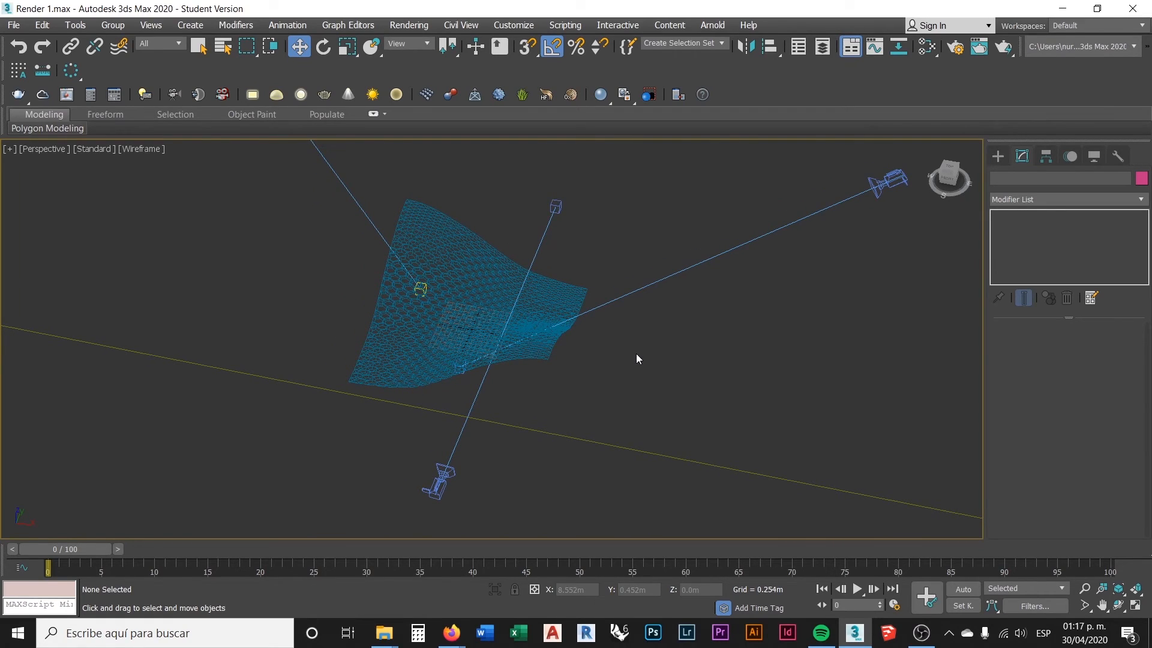
# - Open the Slate Material Editor and space the Blanco and Verde material nodes apart
pyautogui.press('m')
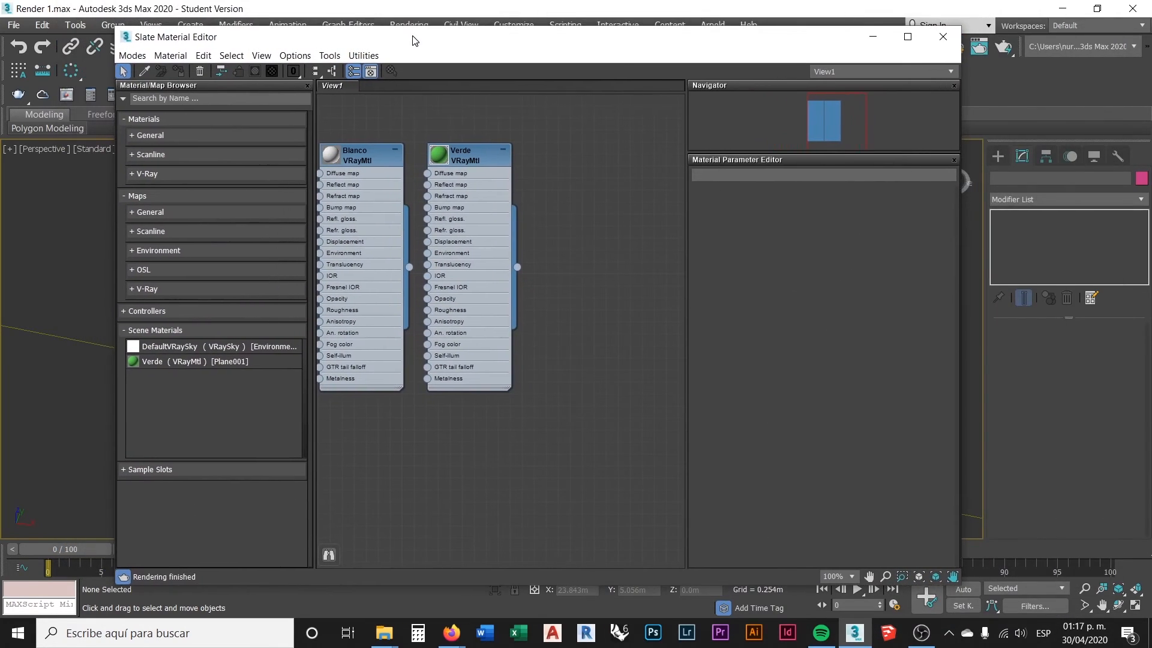
pyautogui.moveTo(470, 159); pyautogui.dragTo(561, 170)
pyautogui.moveTo(359, 157); pyautogui.dragTo(408, 172)
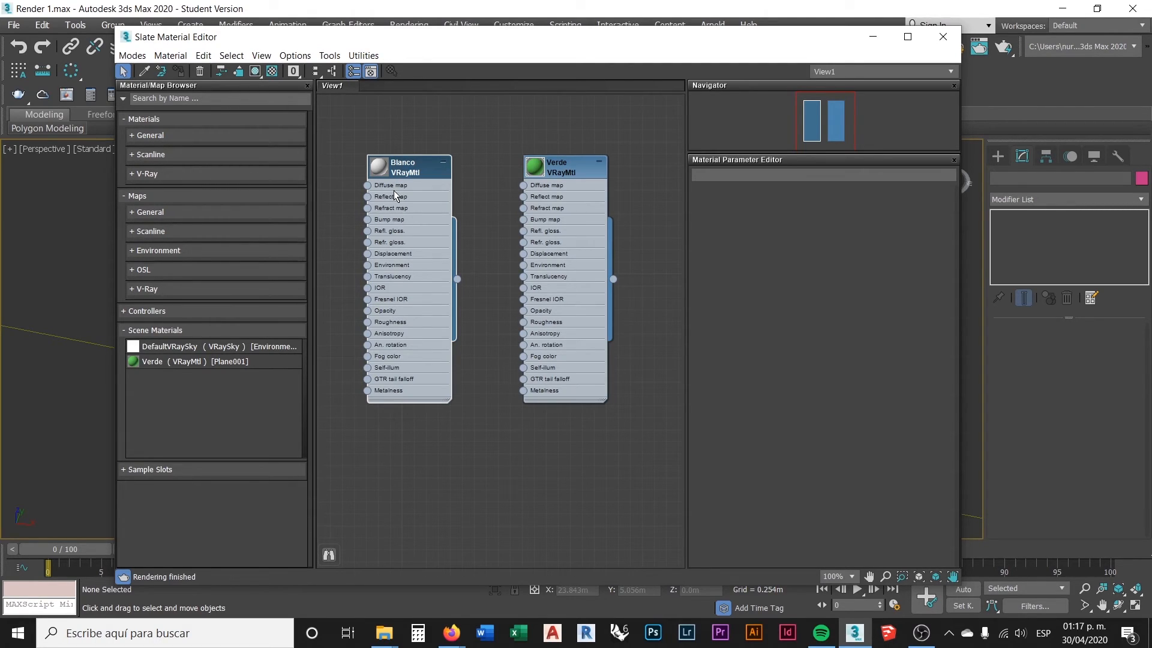
pyautogui.moveTo(405, 171); pyautogui.dragTo(429, 171)
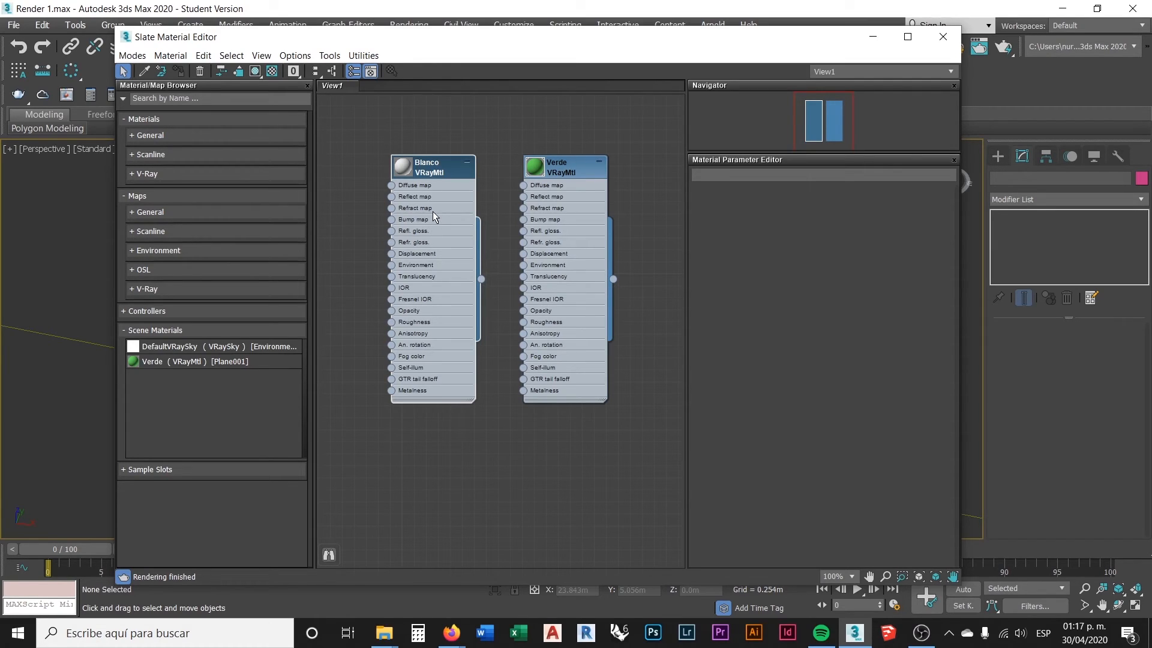
# - Show the Blanco material's parameters and enlarge the preview sphere on its node
pyautogui.doubleClick(430, 170)
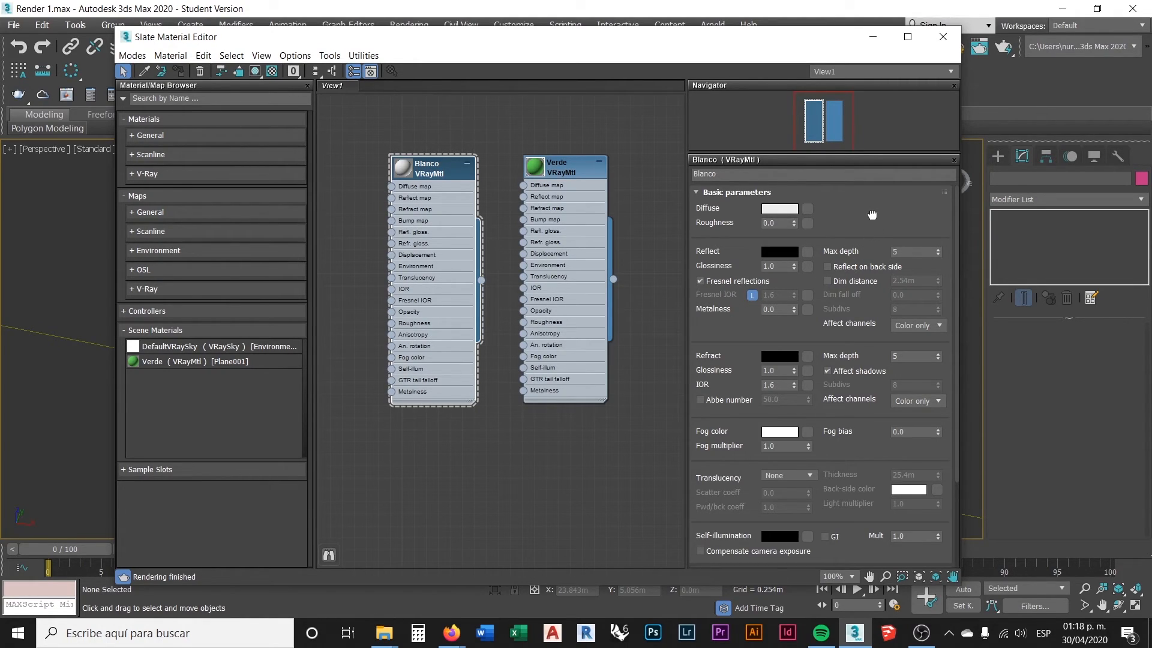
pyautogui.scroll(-4, 852, 330)
pyautogui.scroll(4, 852, 329)
pyautogui.doubleClick(398, 169)
pyautogui.moveTo(426, 164); pyautogui.dragTo(423, 151)
pyautogui.scroll(2, 394, 306)
pyautogui.scroll(4, 394, 306)
pyautogui.scroll(-4, 390, 300)
pyautogui.scroll(-1, 437, 291)
pyautogui.scroll(2, 495, 237)
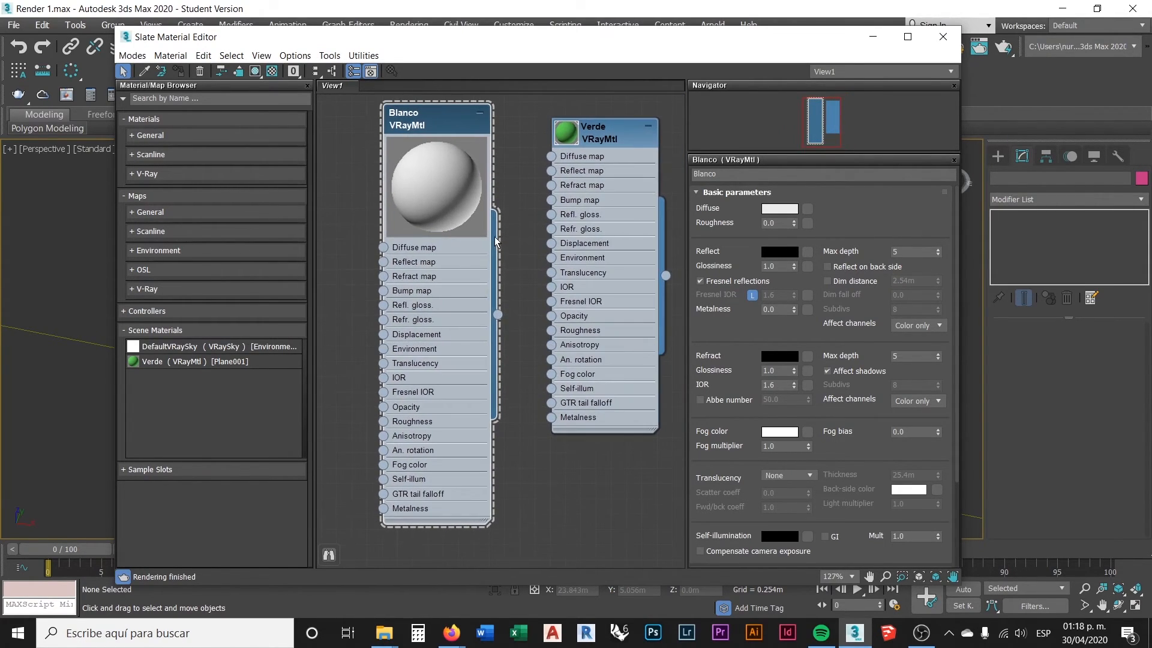
# - Open a separate preview window for the Blanco material, enlarge it and place it beside the nodes
pyautogui.rightClick(434, 183)
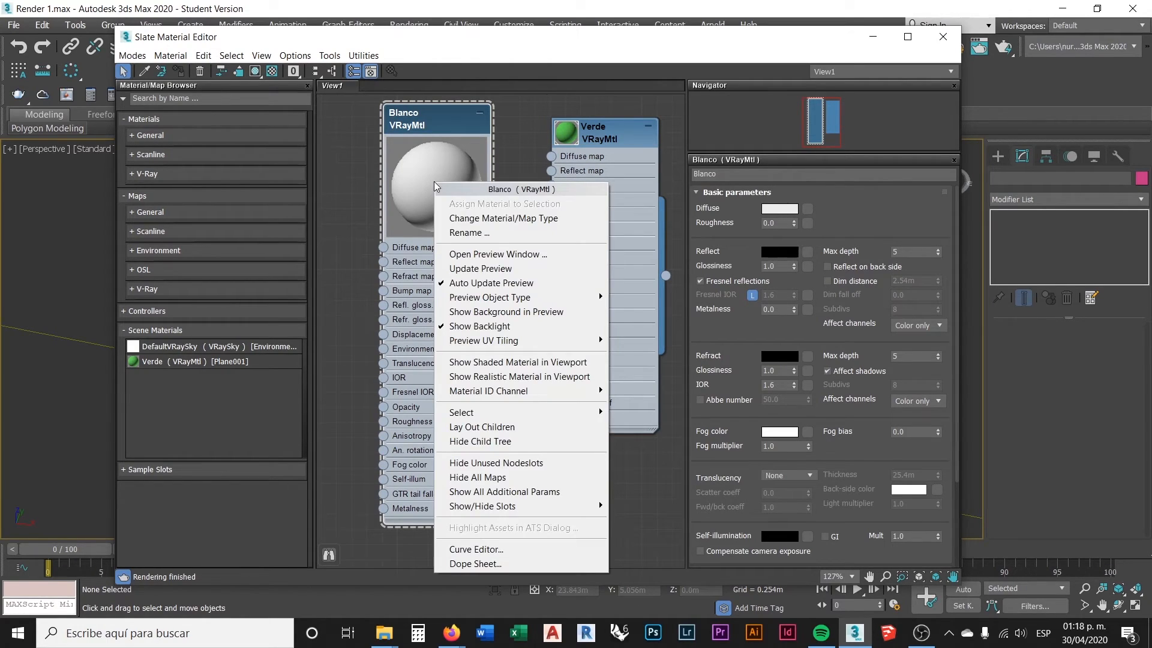
pyautogui.click(496, 254)
pyautogui.moveTo(477, 258); pyautogui.dragTo(144, 112)
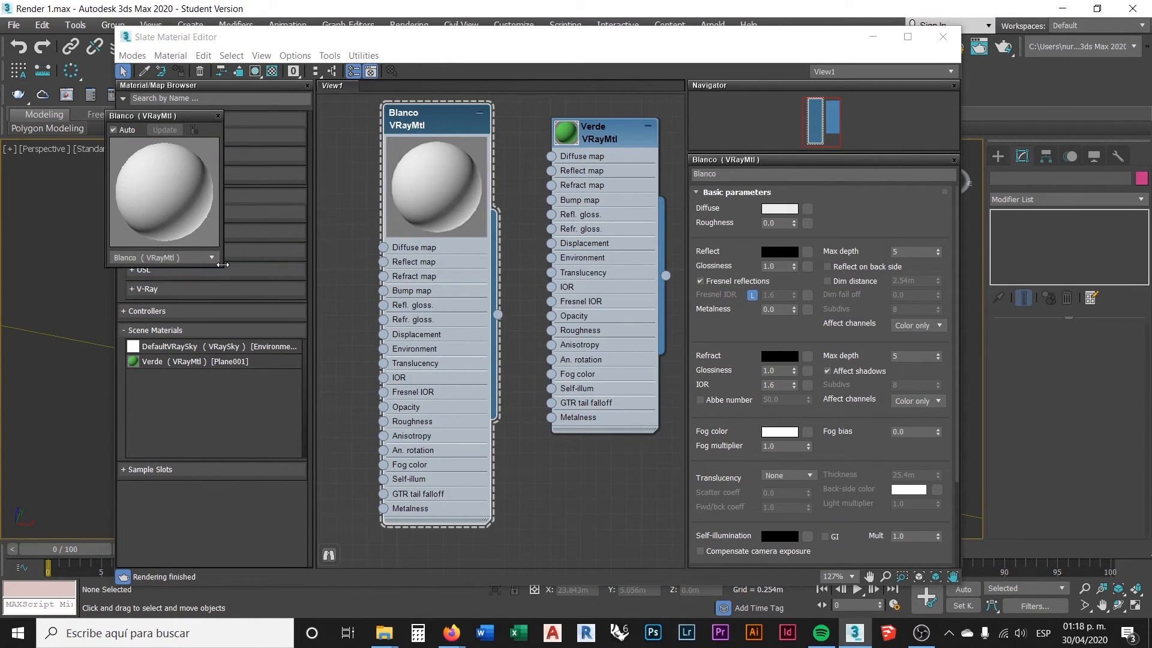
pyautogui.moveTo(222, 264); pyautogui.dragTo(366, 412)
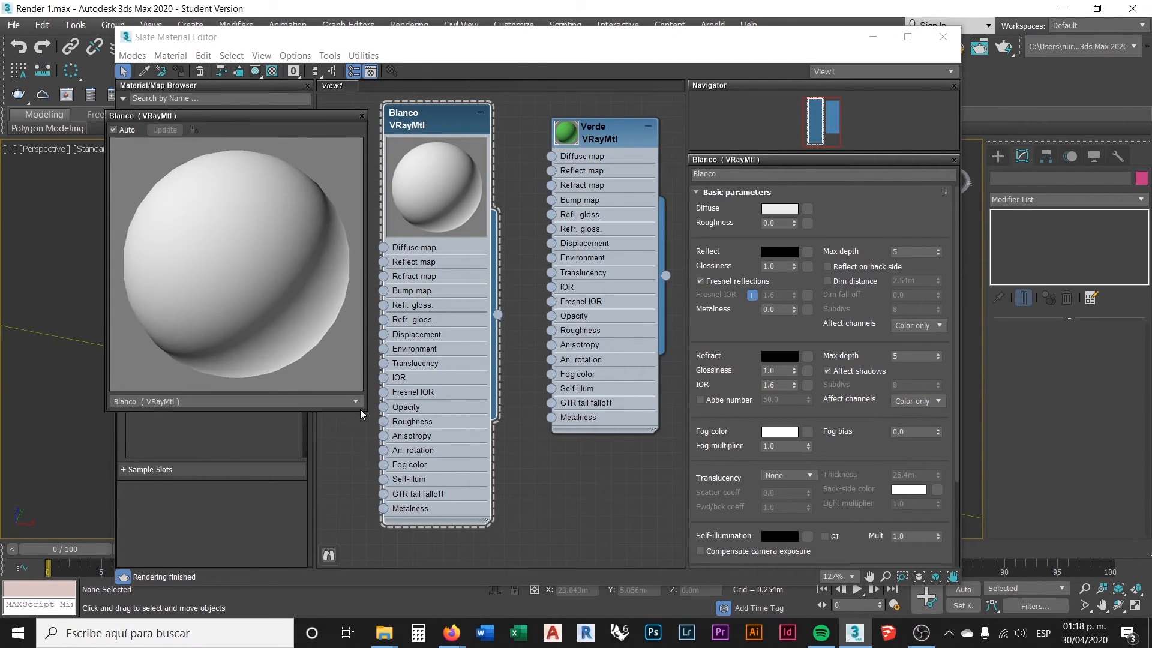
pyautogui.moveTo(263, 119); pyautogui.dragTo(250, 135)
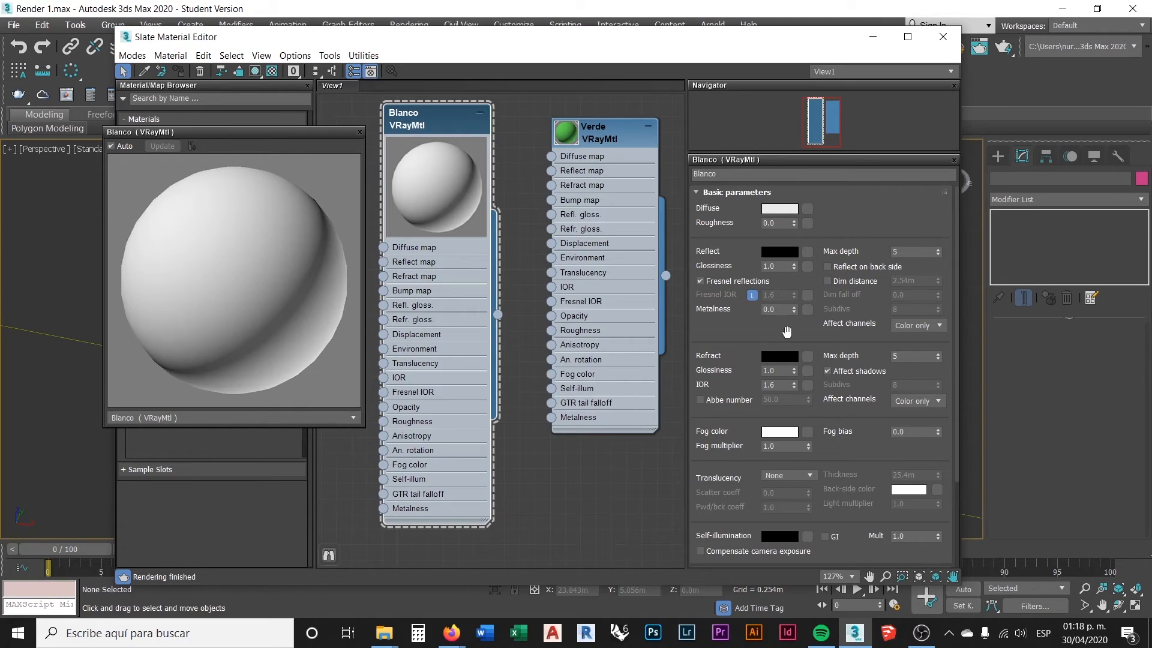
# - Set the Blanco material's diffuse color to teal with red 0, green 165 and blue 124
pyautogui.click(780, 209)
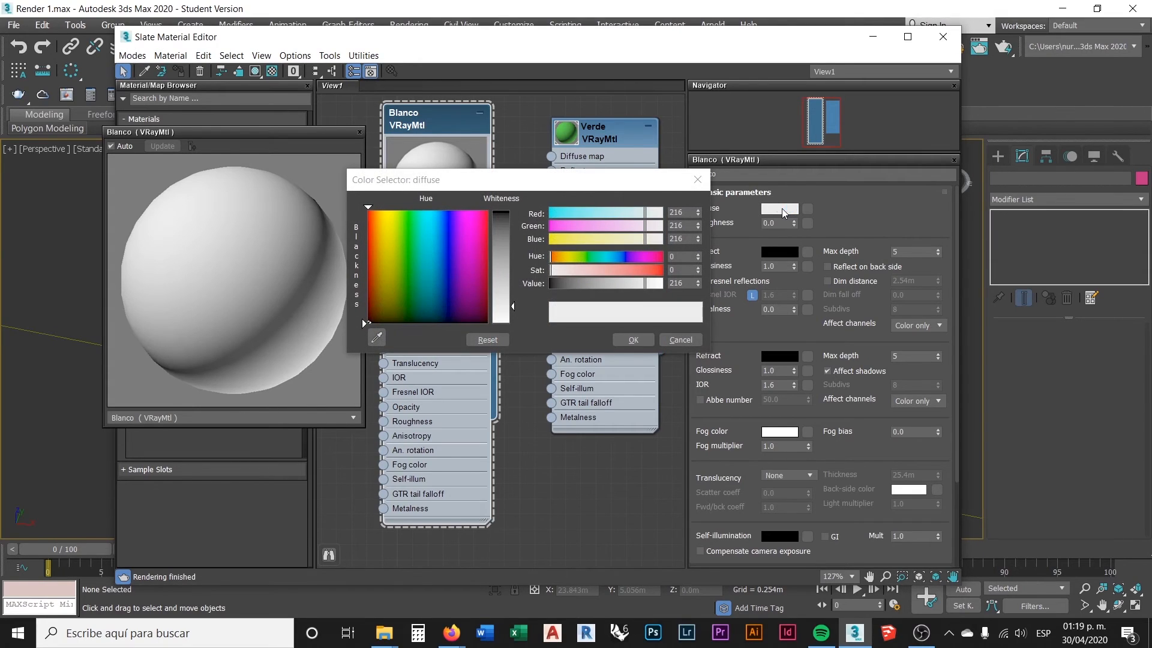
pyautogui.moveTo(462, 264); pyautogui.dragTo(423, 250)
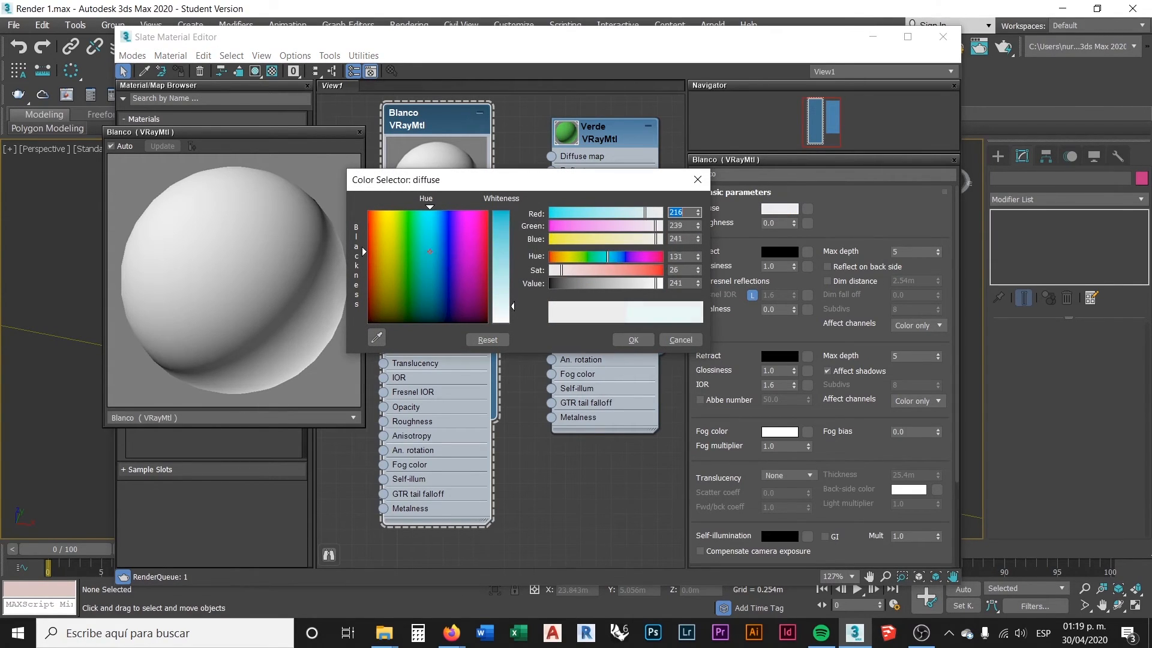
pyautogui.moveTo(508, 272); pyautogui.dragTo(511, 211)
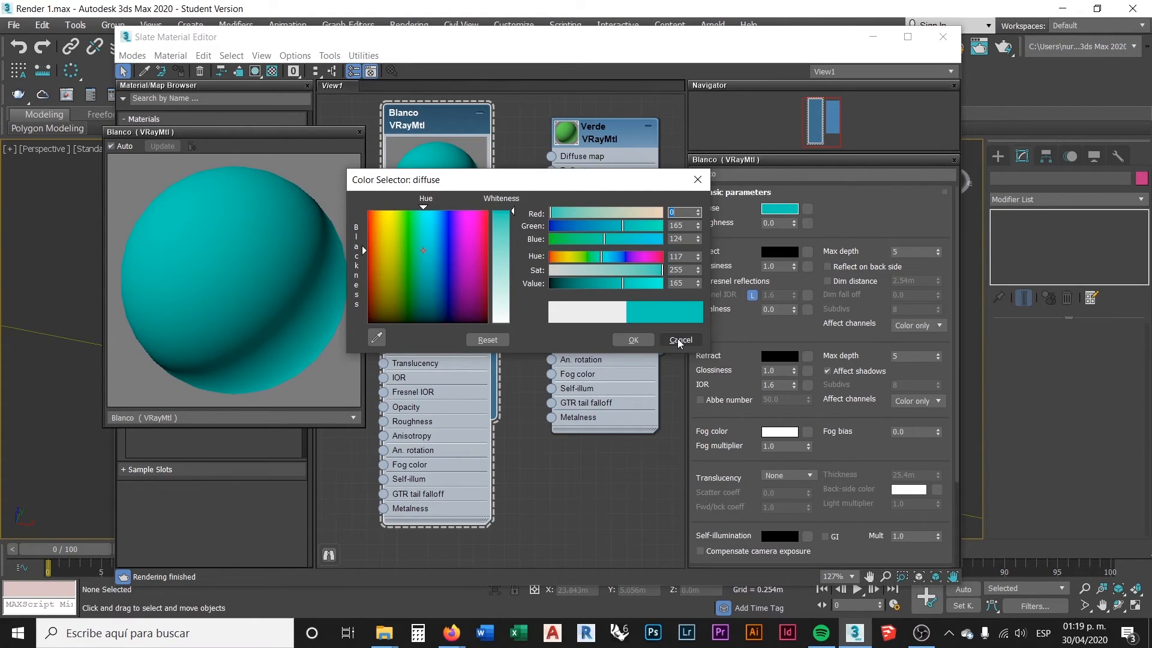
pyautogui.click(647, 340)
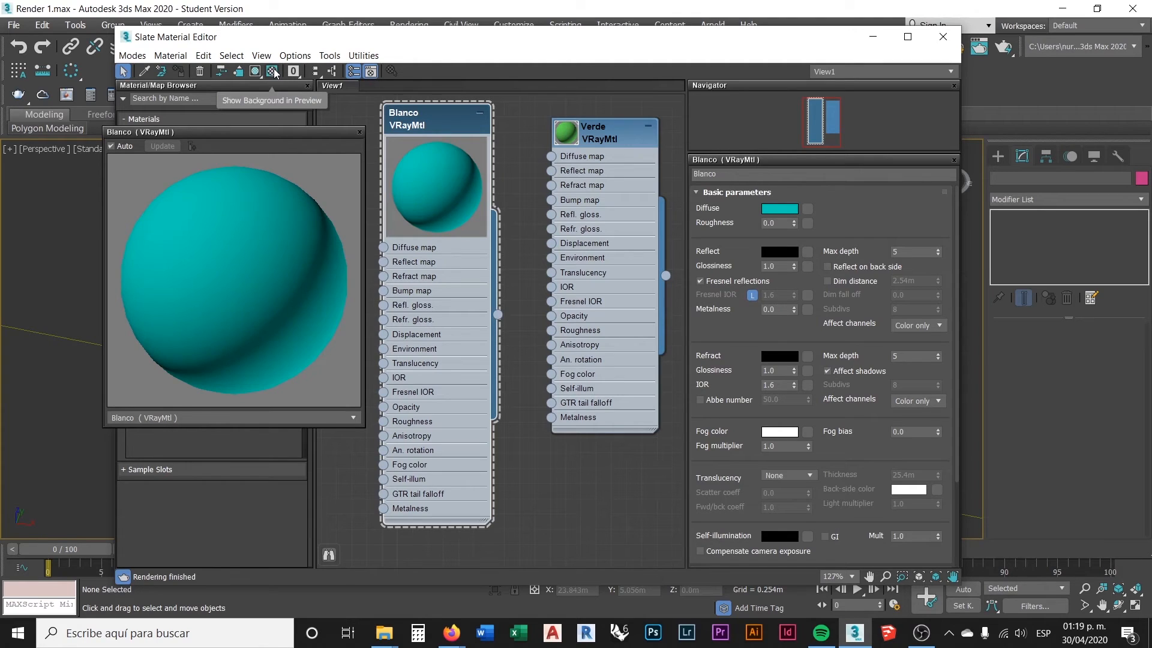
# - Show the checkered background in the Blanco material's preview and reposition the preview window
pyautogui.moveTo(291, 135); pyautogui.dragTo(227, 259)
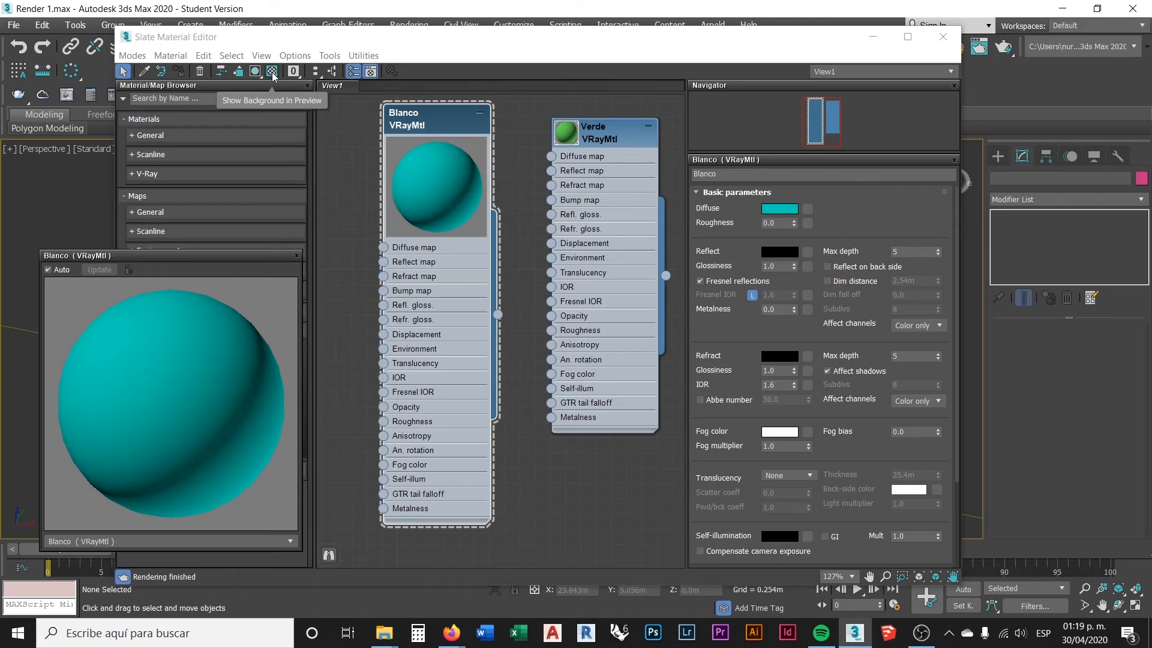
pyautogui.click(272, 72)
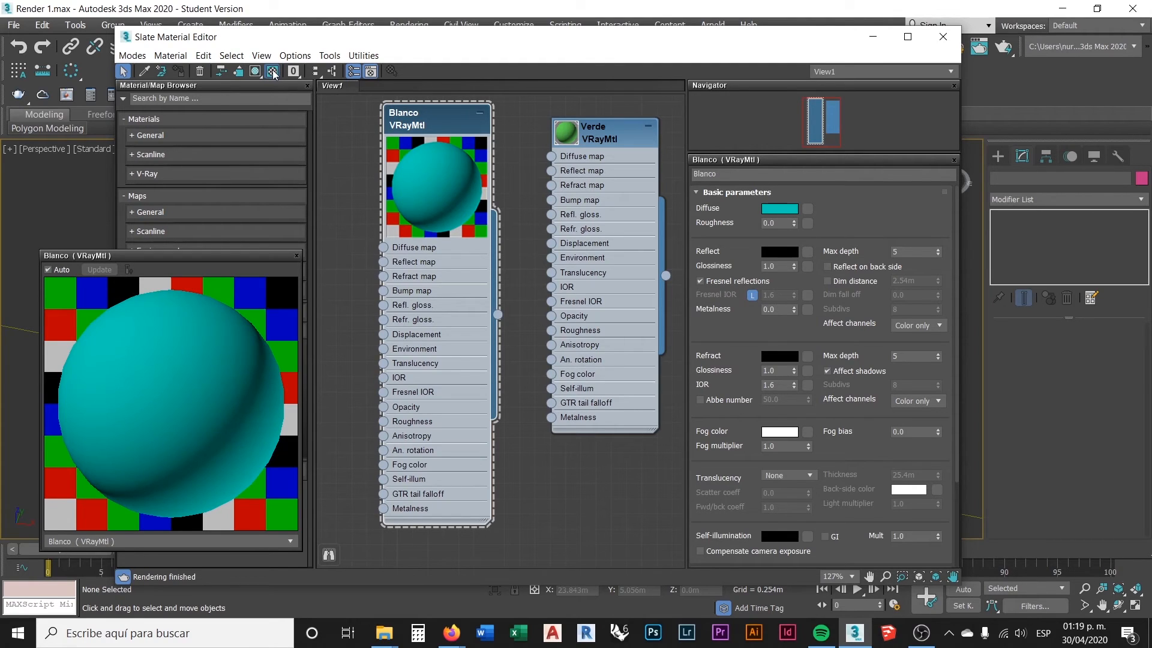
pyautogui.moveTo(243, 258); pyautogui.dragTo(308, 156)
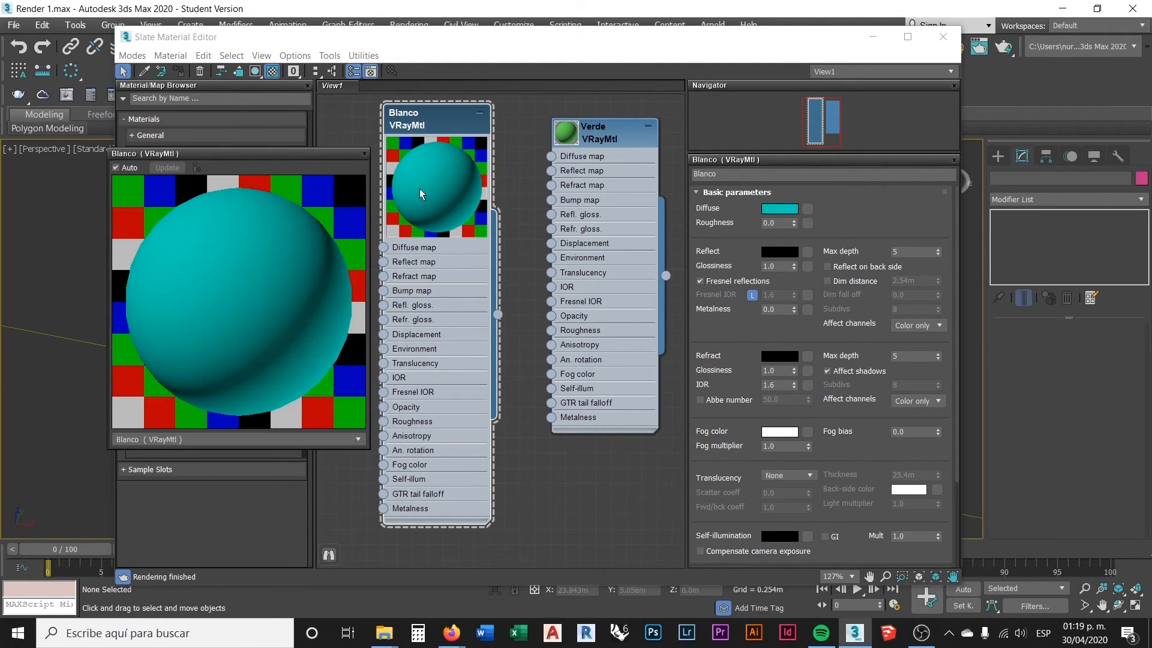
# - Set the Blanco material's reflection color to pure white, 255 for red, green and blue
pyautogui.click(783, 253)
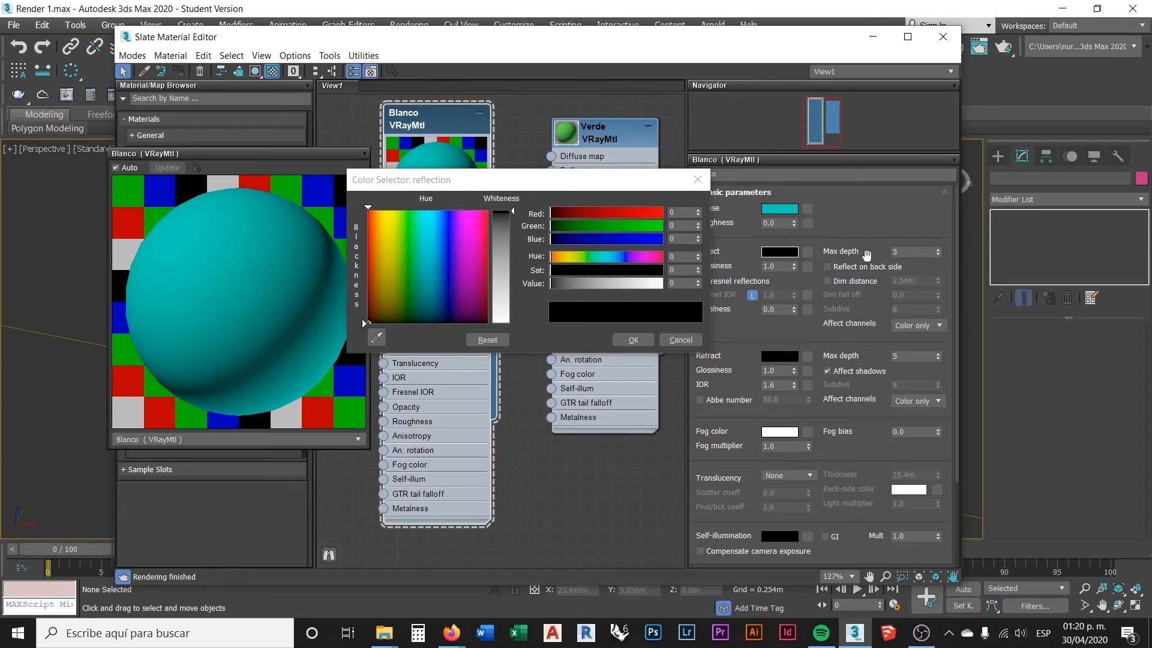
pyautogui.click(505, 220)
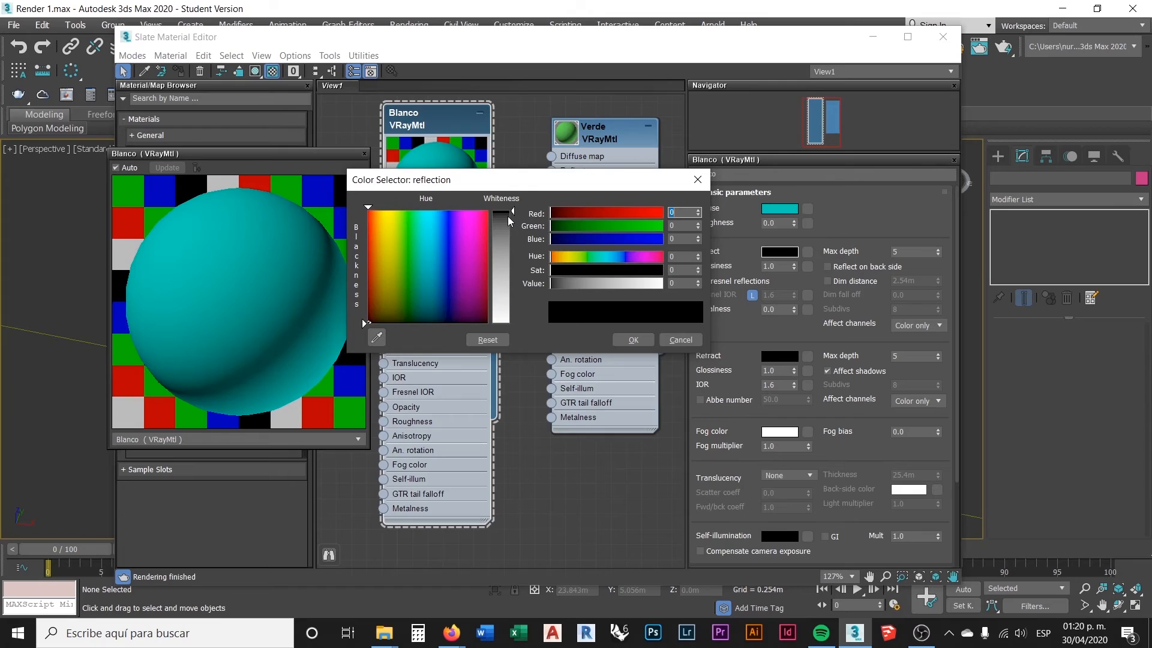
pyautogui.moveTo(513, 210); pyautogui.dragTo(519, 323)
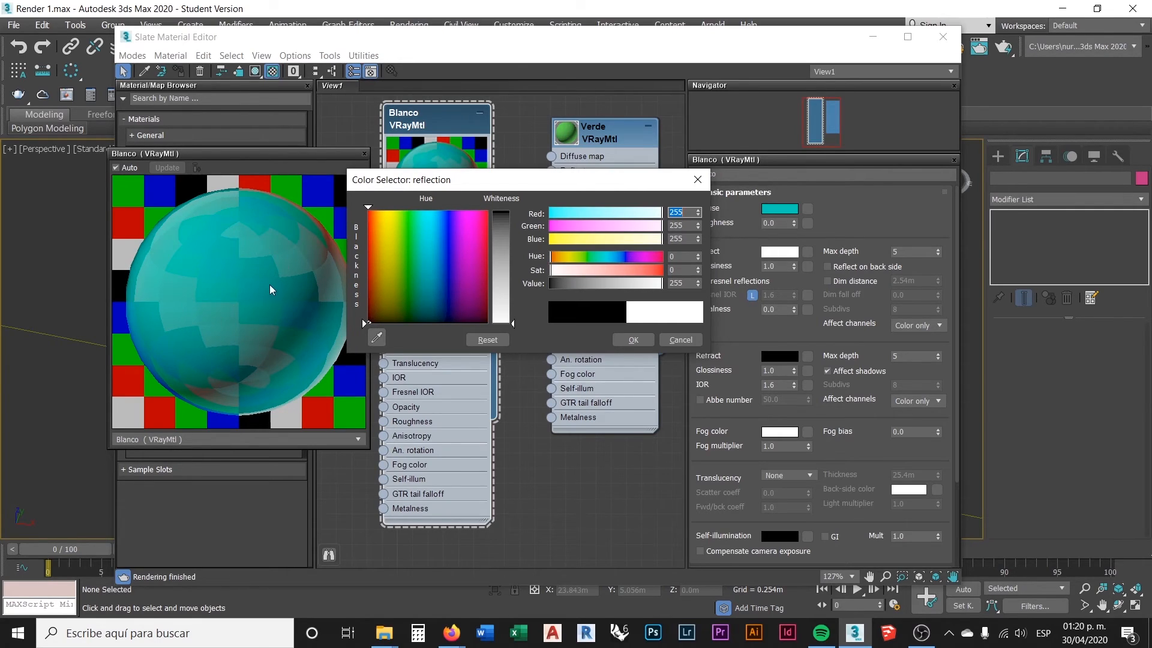
pyautogui.click(633, 340)
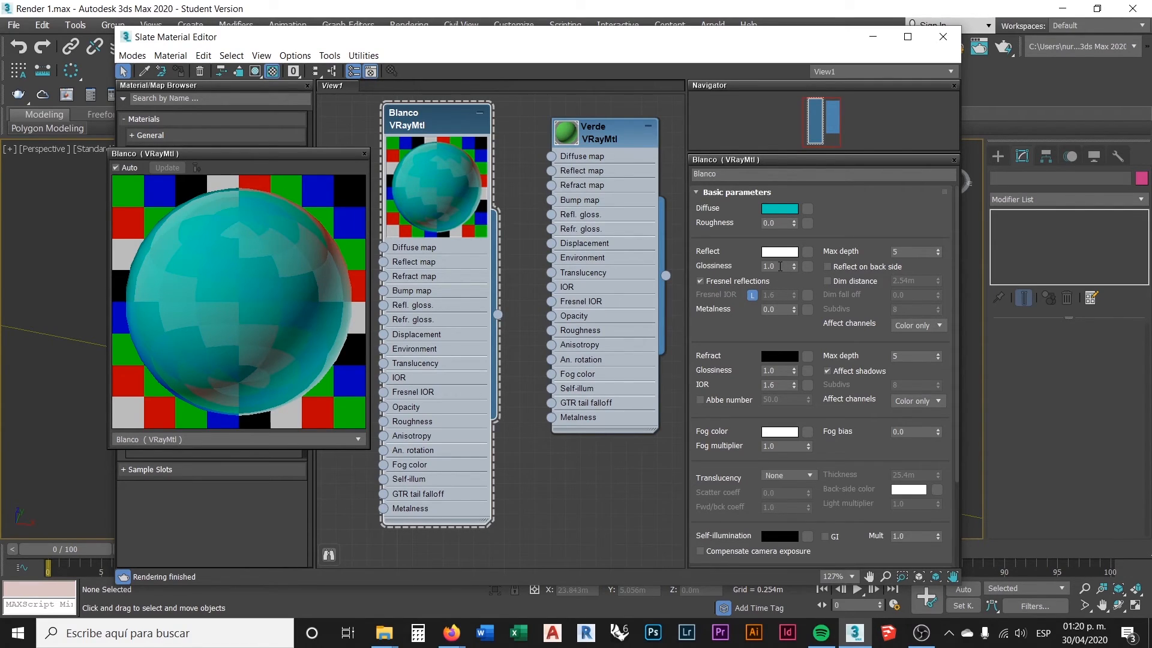
# - Set the Blanco material's reflection glossiness to 0.5
pyautogui.doubleClick(777, 266)
pyautogui.doubleClick(775, 267)
pyautogui.write('0.5')
pyautogui.press('Return')
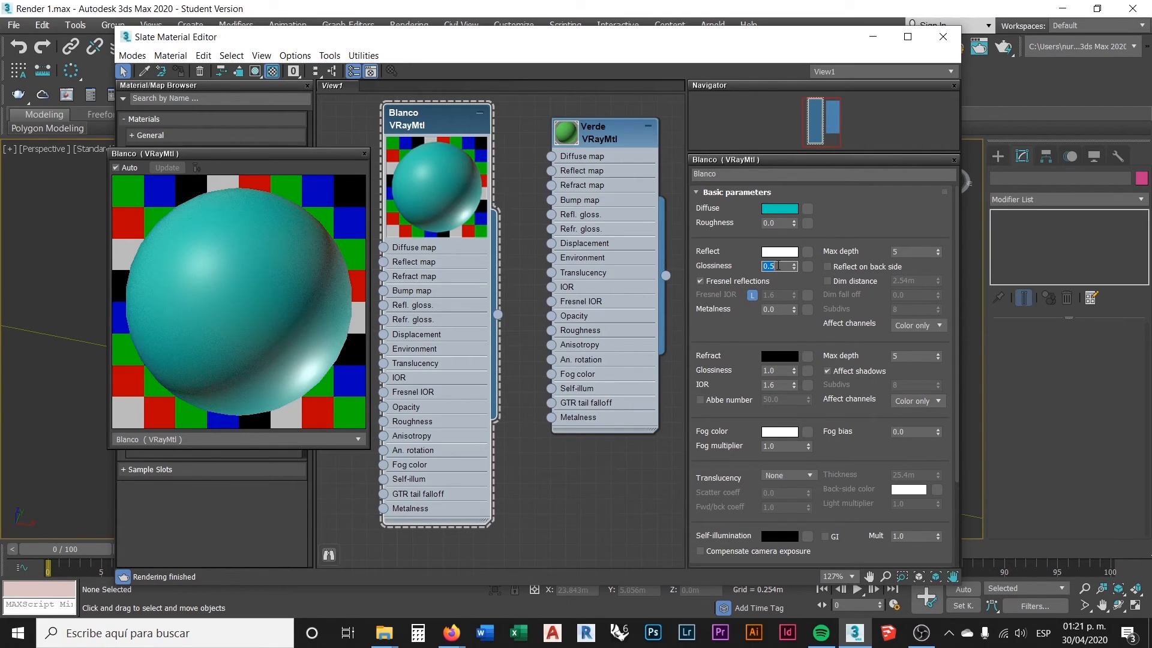
# - Try a reflection glossiness of 0.2 on the Blanco material and return it to 0.5
pyautogui.write('0.2')
pyautogui.press('Return')
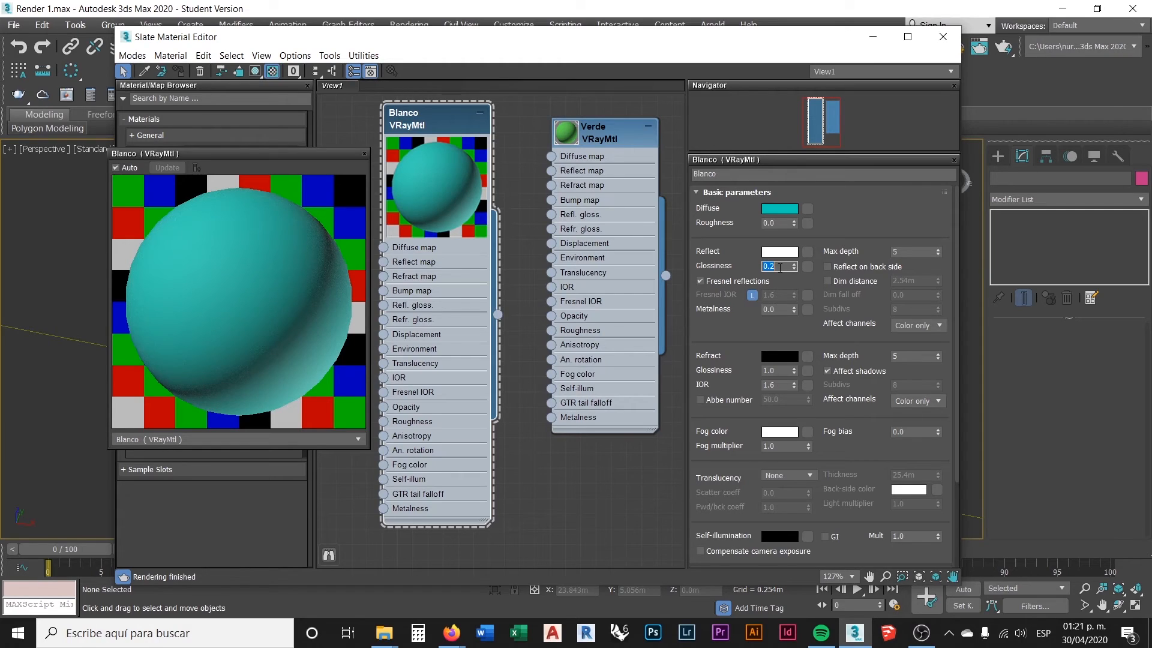
pyautogui.write('.5')
pyautogui.press('Return')
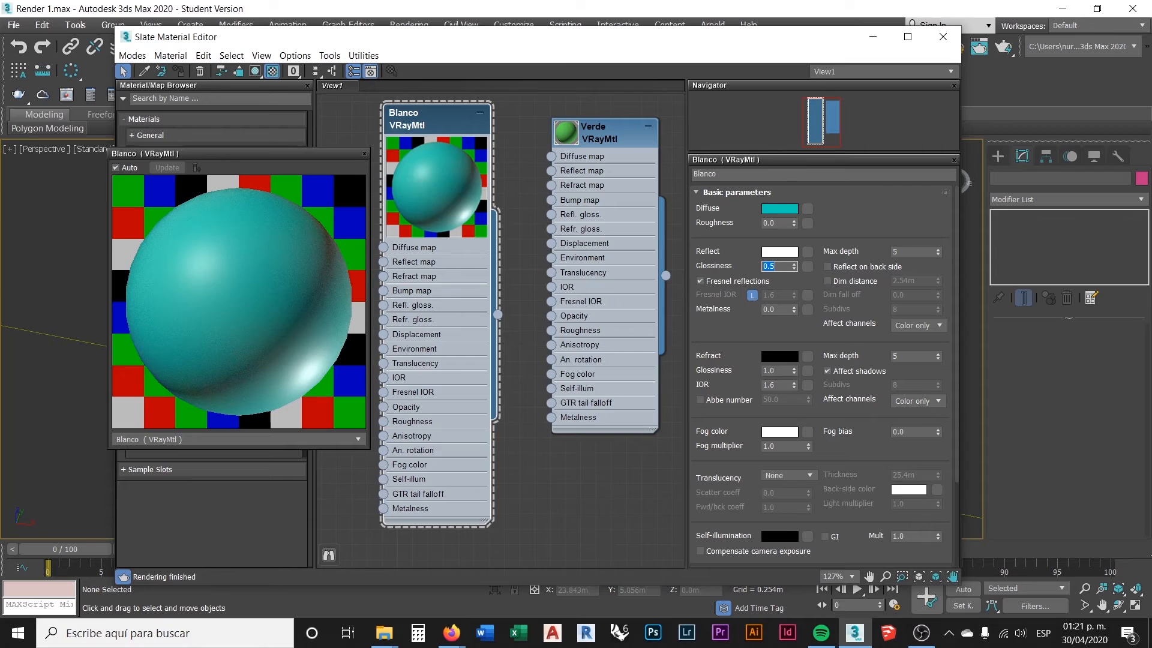
# - Try a reflection glossiness of 0.6 on the Blanco material and set it to 0.7
pyautogui.write('0.6')
pyautogui.press('Return')
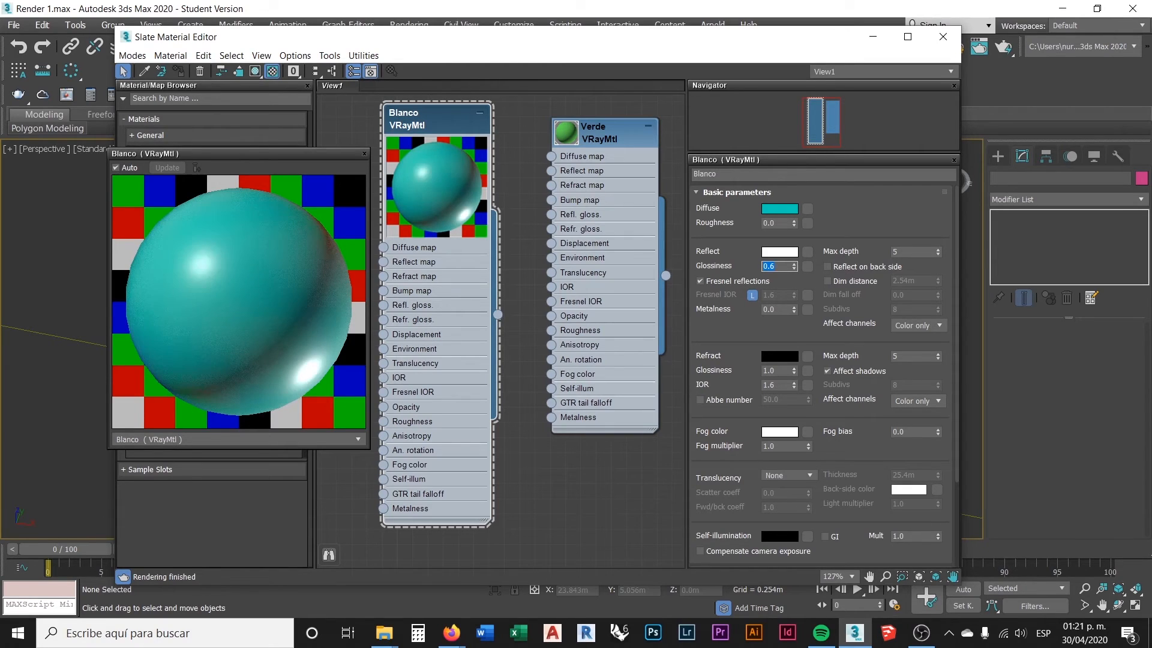
pyautogui.write('0.7')
pyautogui.press('Return')
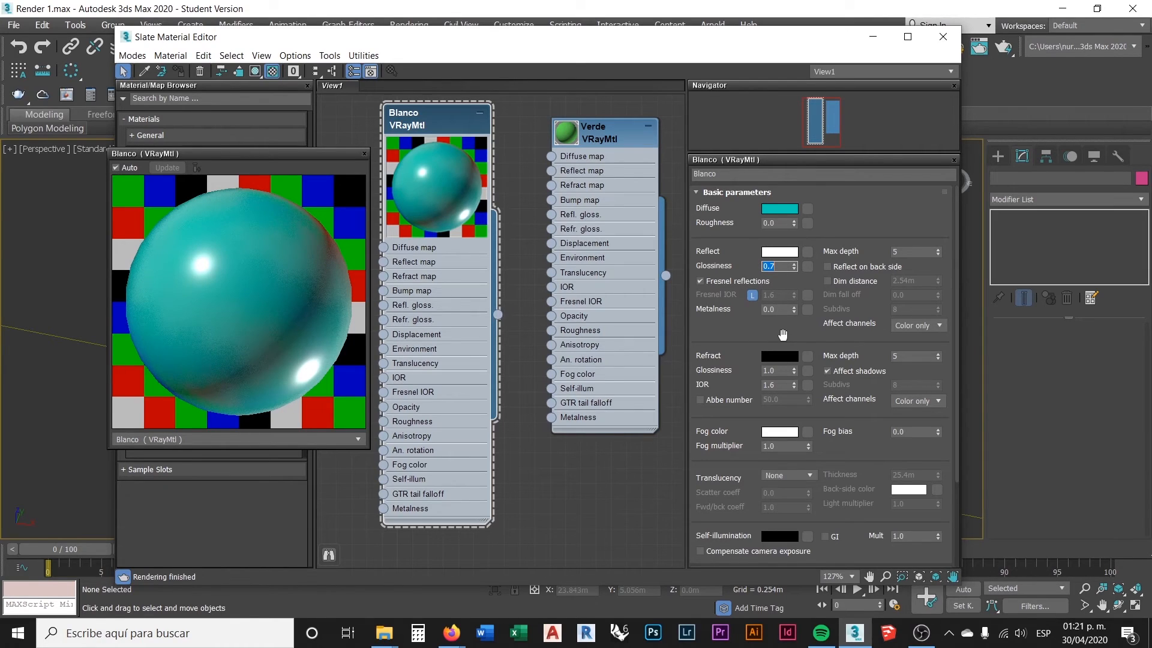
# - Try a pure white refraction color on the Blanco material and set it to mid grey, 132 for red, green and blue
pyautogui.moveTo(786, 334); pyautogui.dragTo(787, 287)
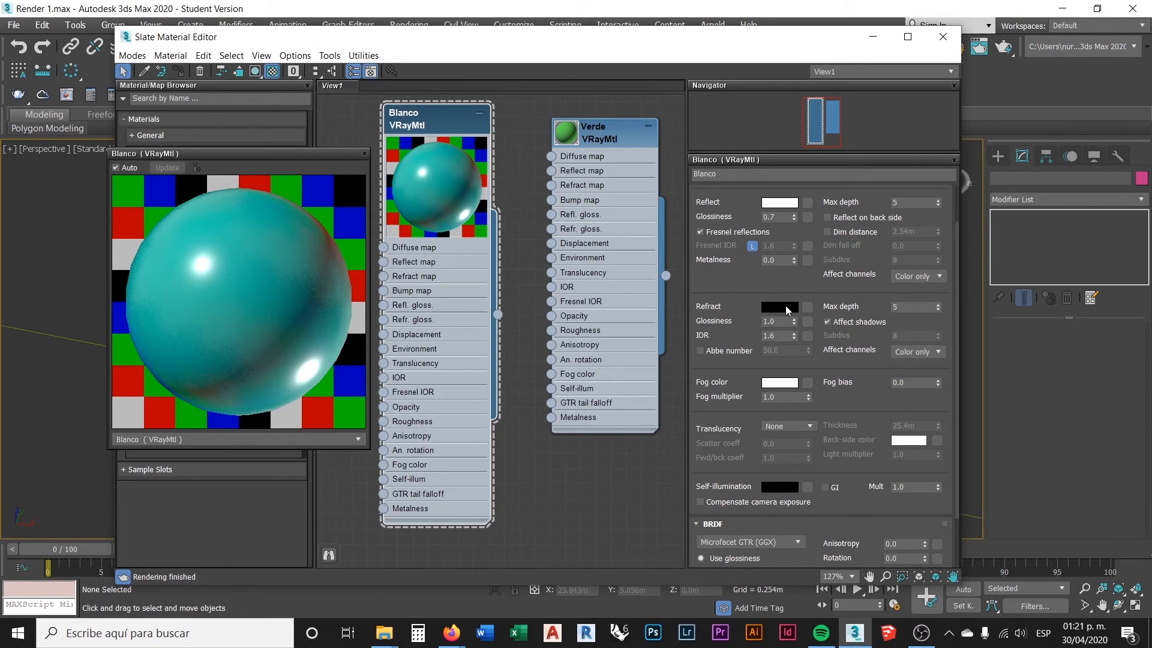
pyautogui.click(787, 309)
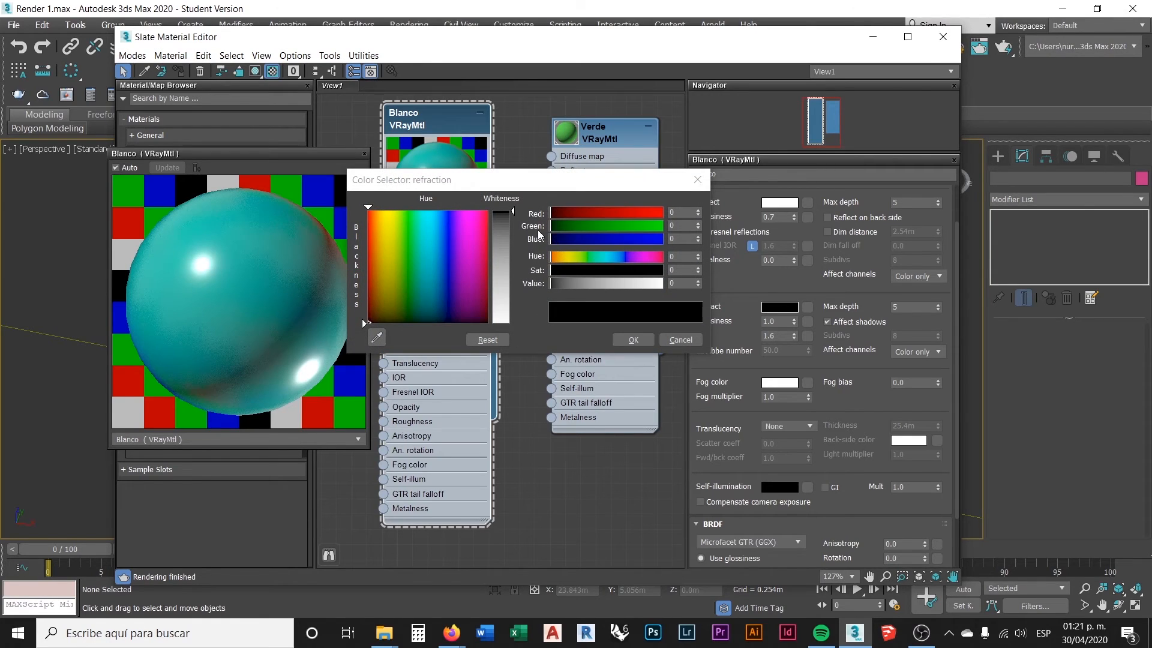
pyautogui.moveTo(513, 211); pyautogui.dragTo(499, 323)
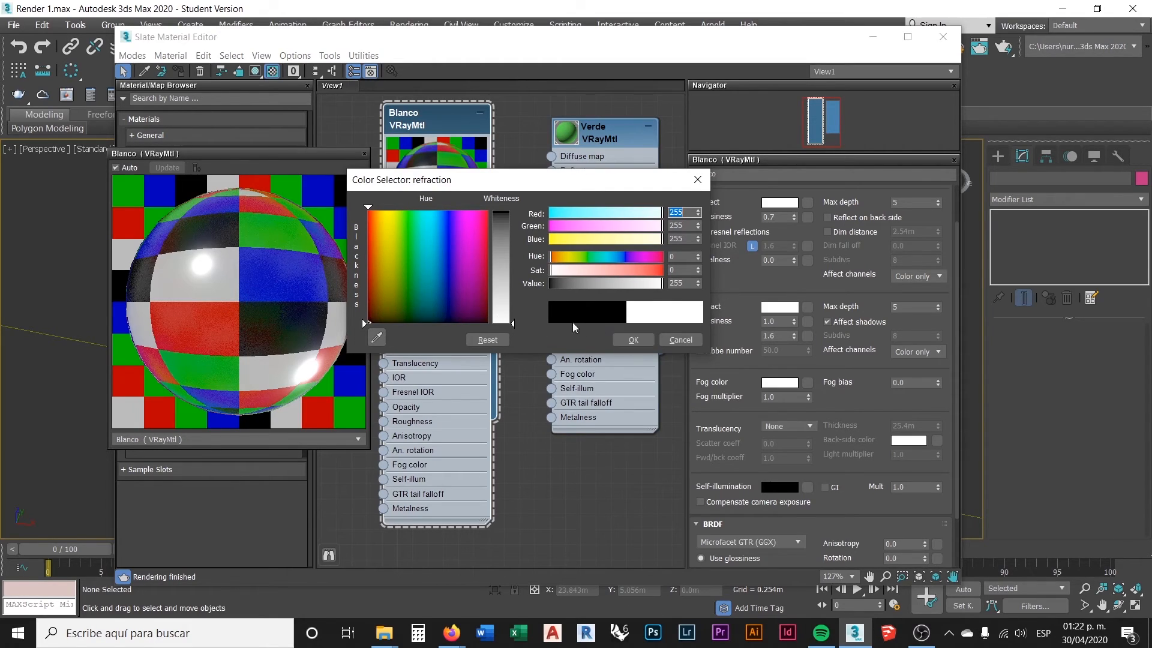
pyautogui.moveTo(513, 324); pyautogui.dragTo(513, 270)
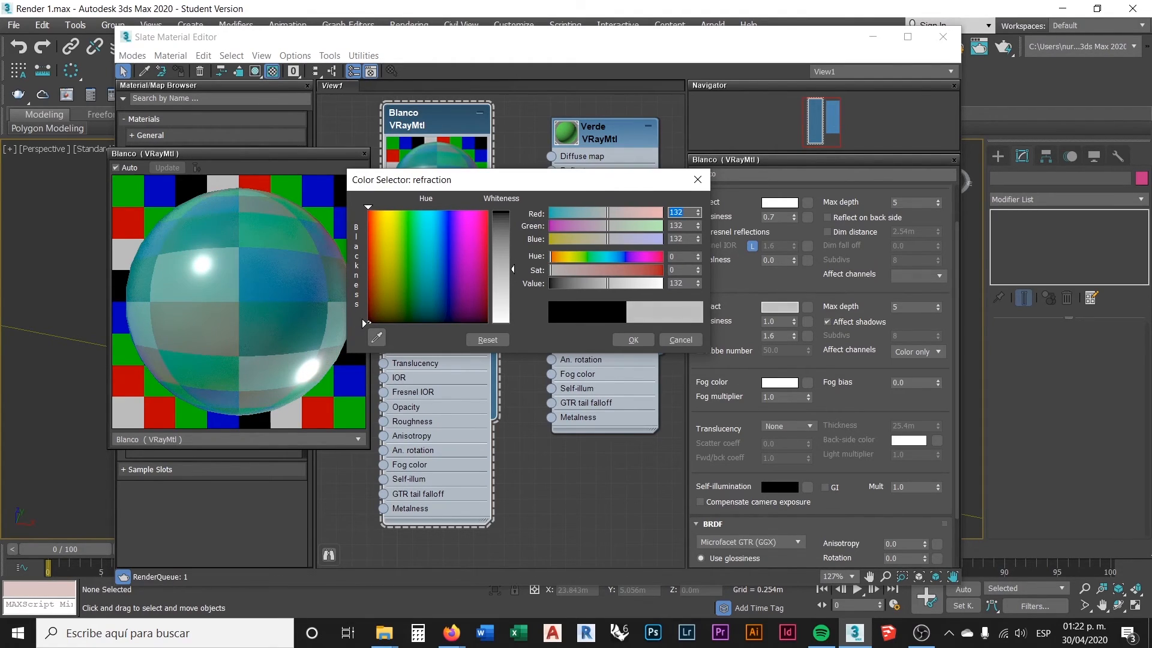
pyautogui.click(633, 340)
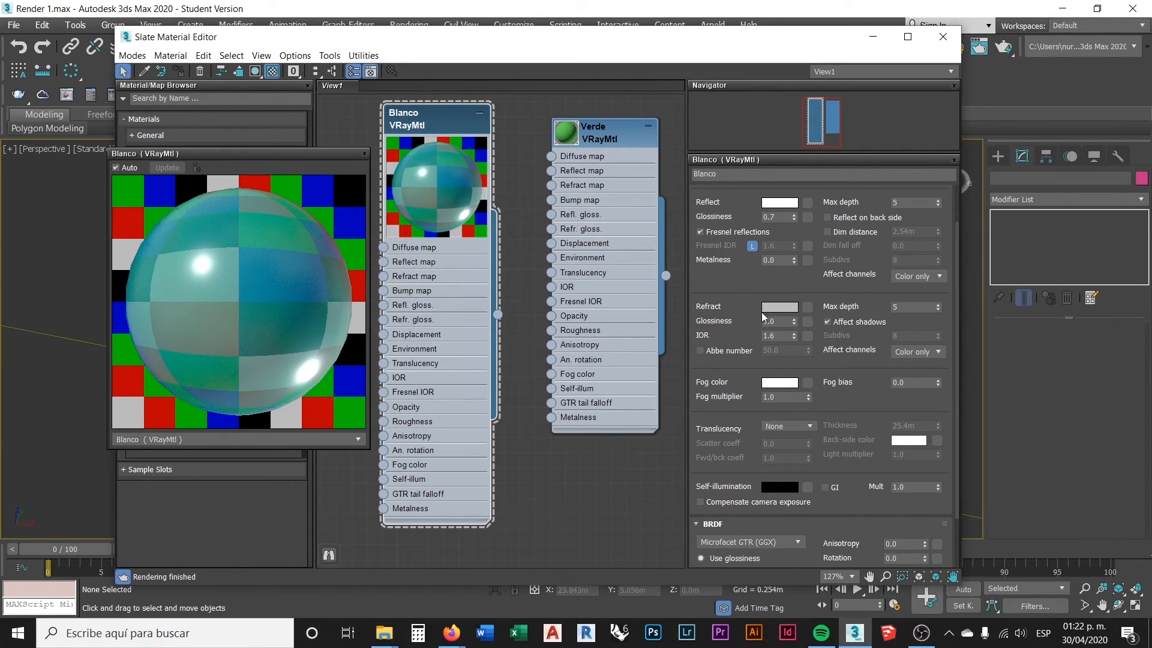
# - Try a refraction glossiness of 0.5 on the Blanco material and set it to 0.7
pyautogui.click(778, 321)
pyautogui.moveTo(779, 321); pyautogui.dragTo(743, 318)
pyautogui.write('.5')
pyautogui.press('Return')
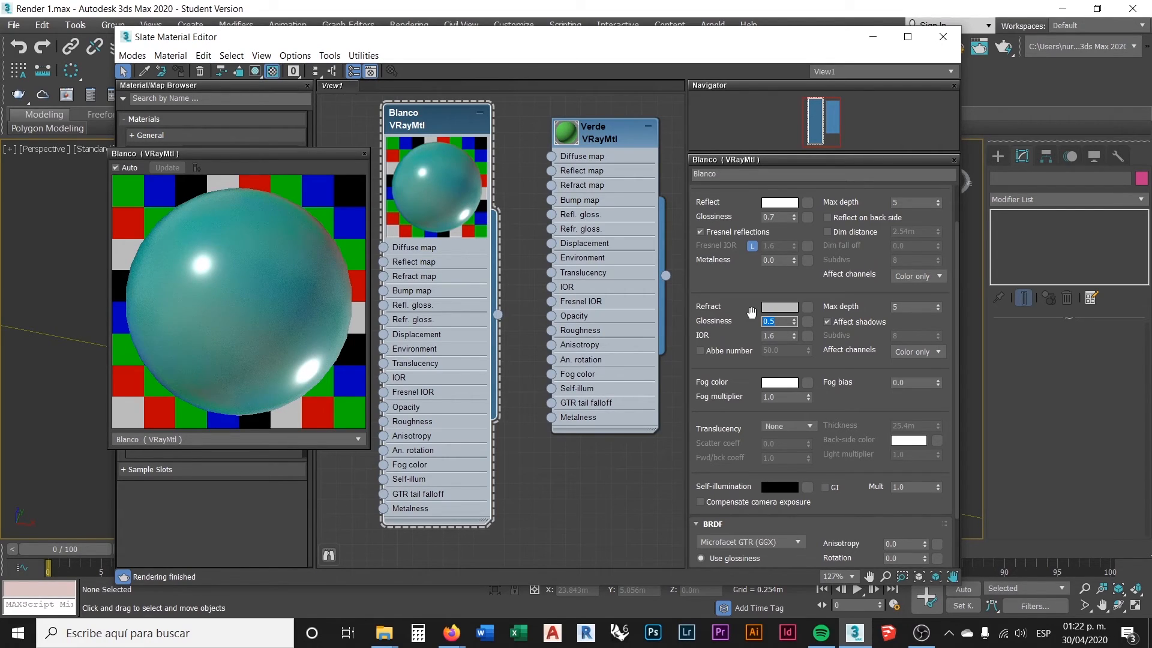
pyautogui.write('.7')
pyautogui.press('Return')
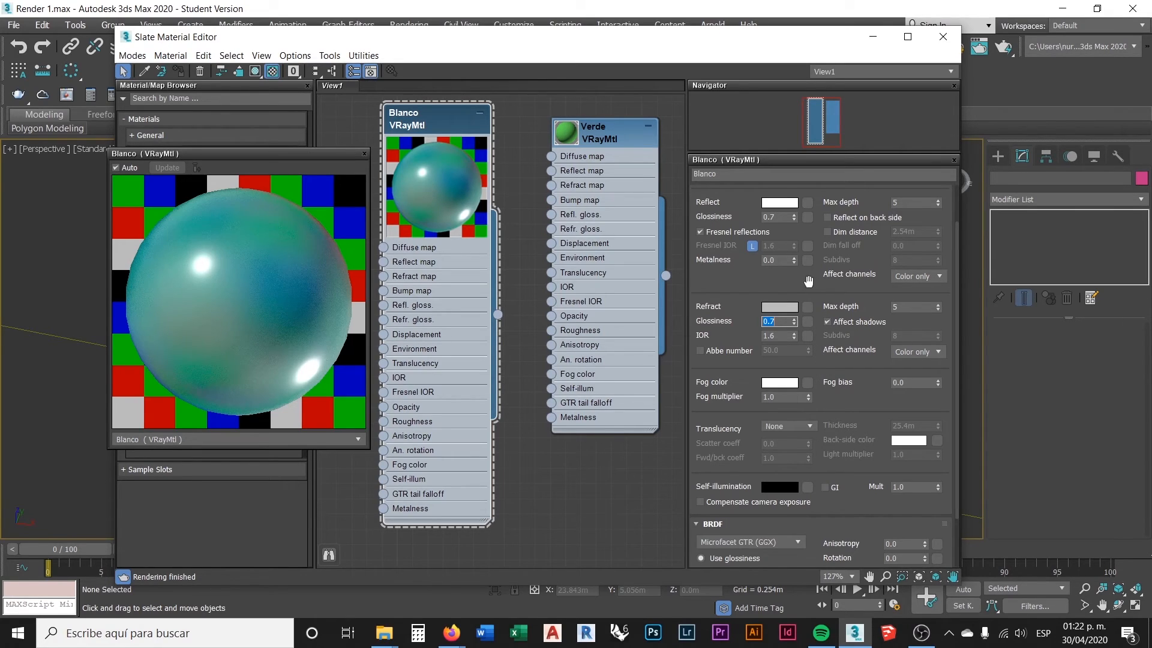
# - Close the Blanco material's enlarged preview and reposition its node in the material graph
pyautogui.click(800, 283)
pyautogui.moveTo(800, 282); pyautogui.dragTo(800, 324)
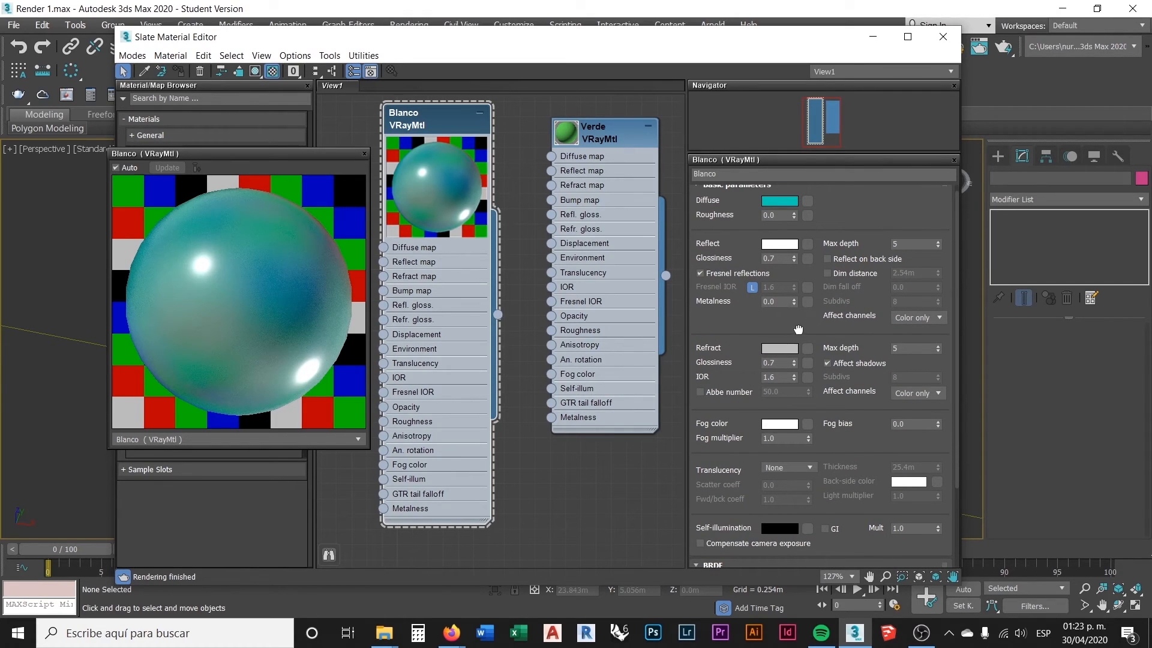
pyautogui.scroll(1, 790, 354)
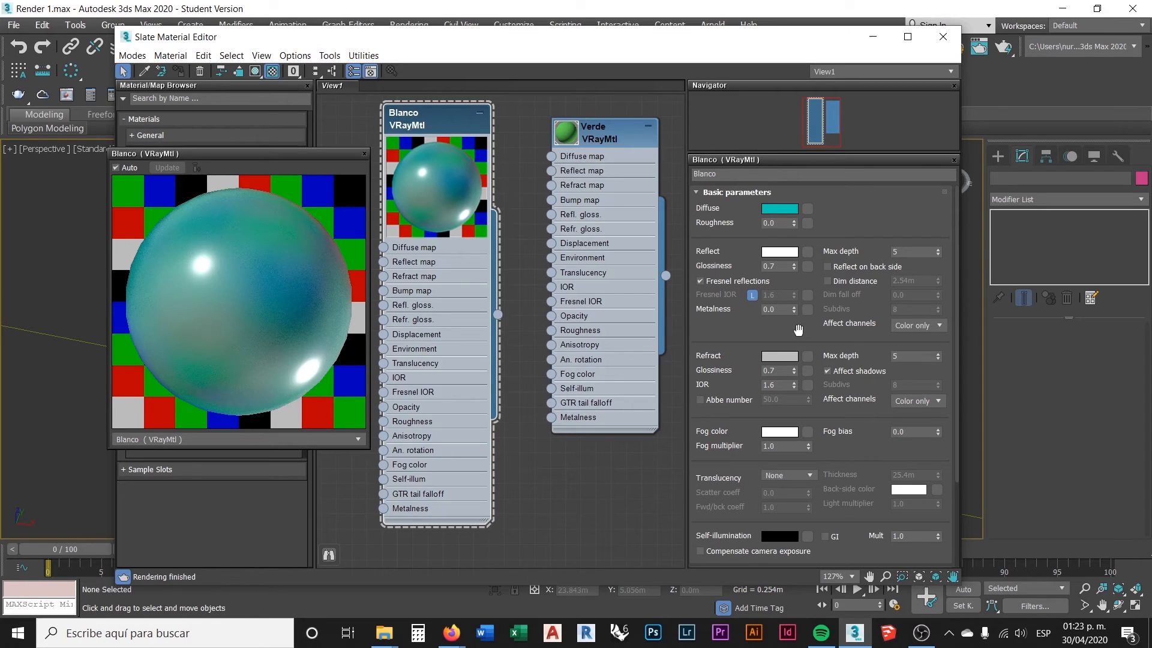
pyautogui.click(365, 154)
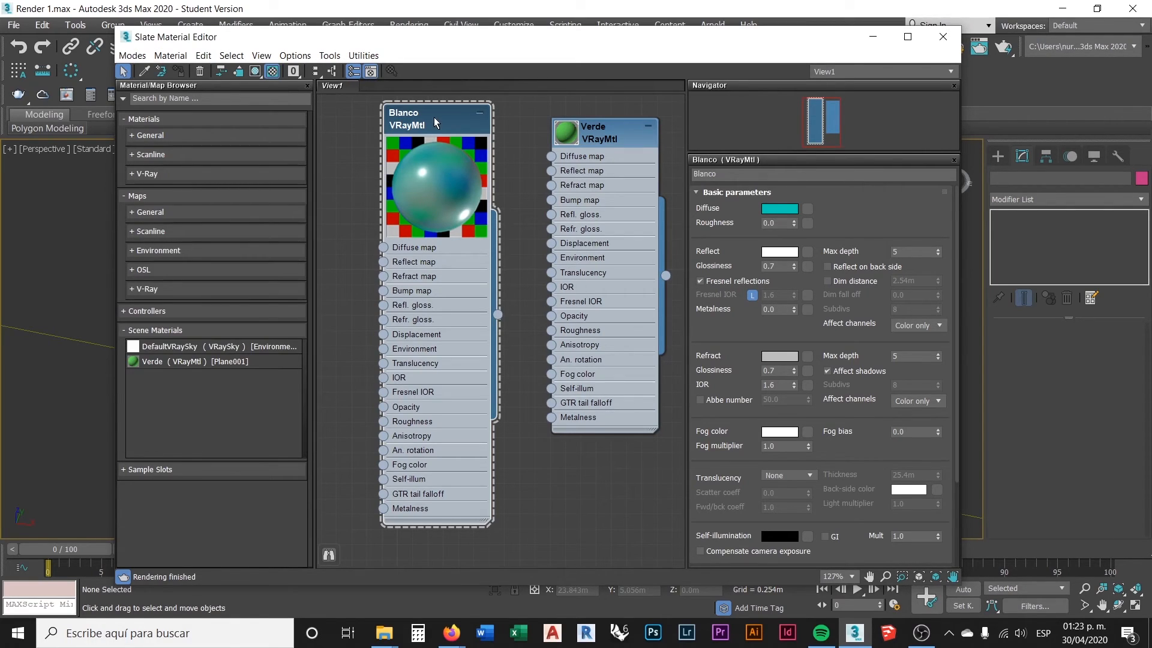
pyautogui.moveTo(436, 117); pyautogui.dragTo(459, 121)
pyautogui.scroll(-2, 618, 465)
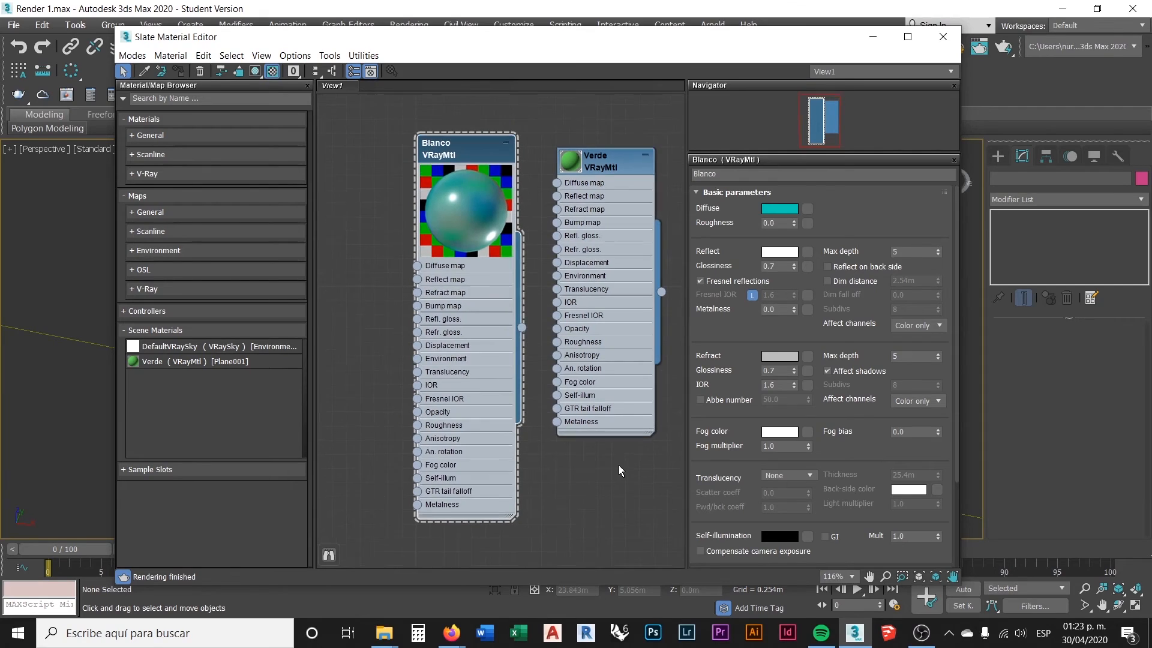
pyautogui.scroll(-2, 610, 494)
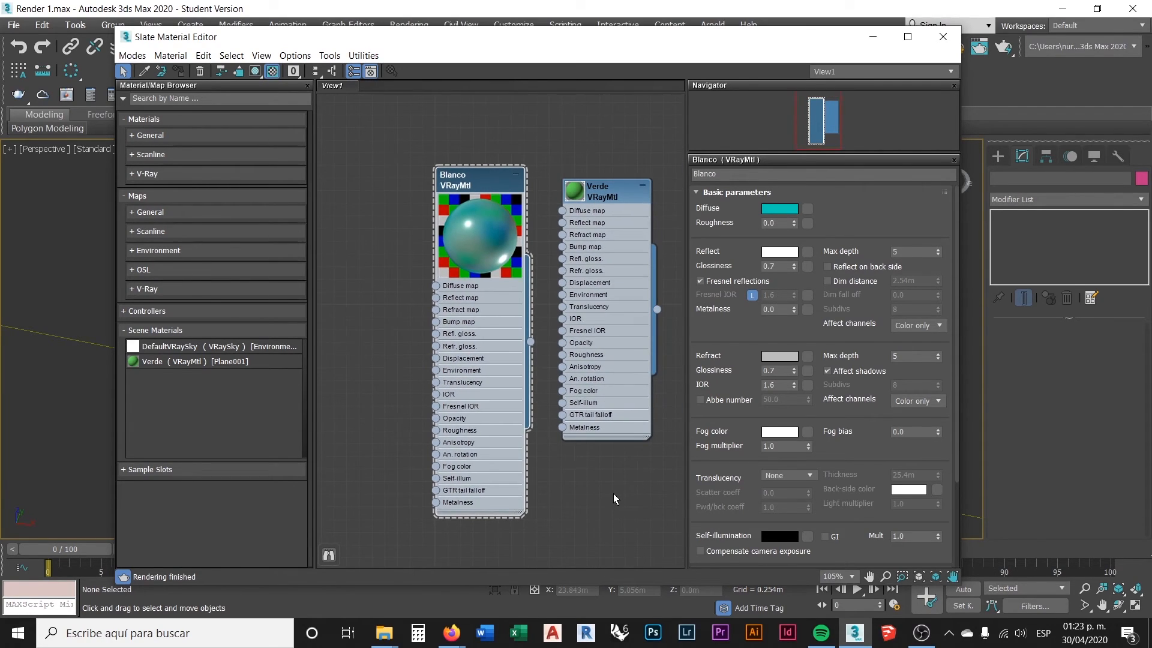
pyautogui.scroll(4, 429, 481)
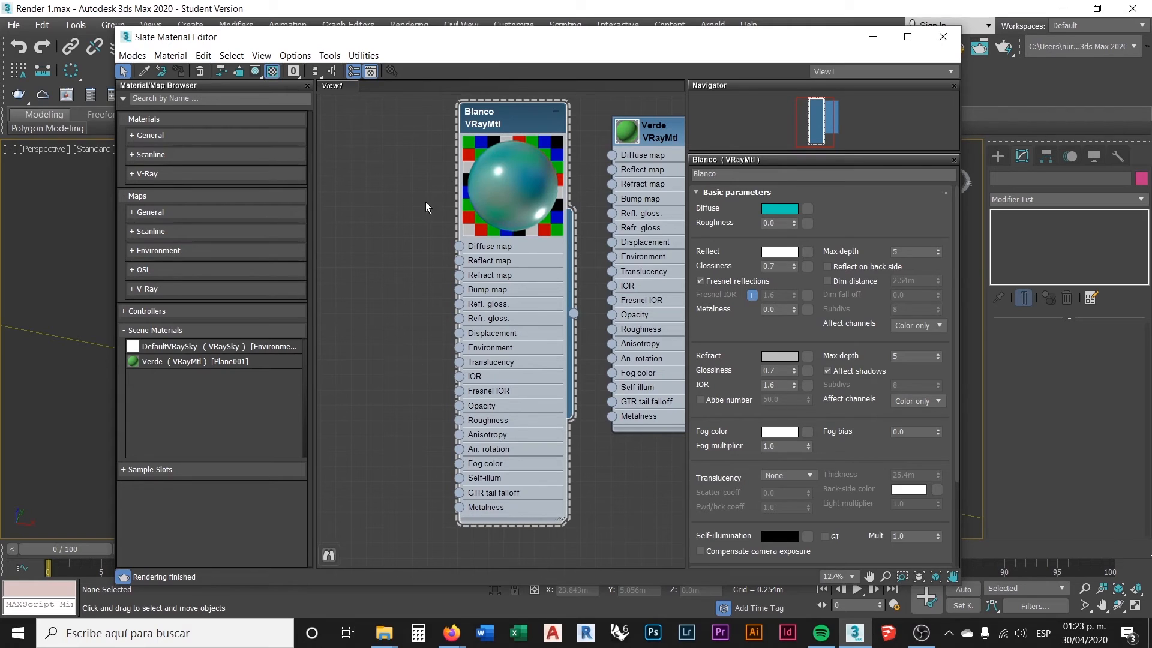
pyautogui.scroll(-4, 430, 343)
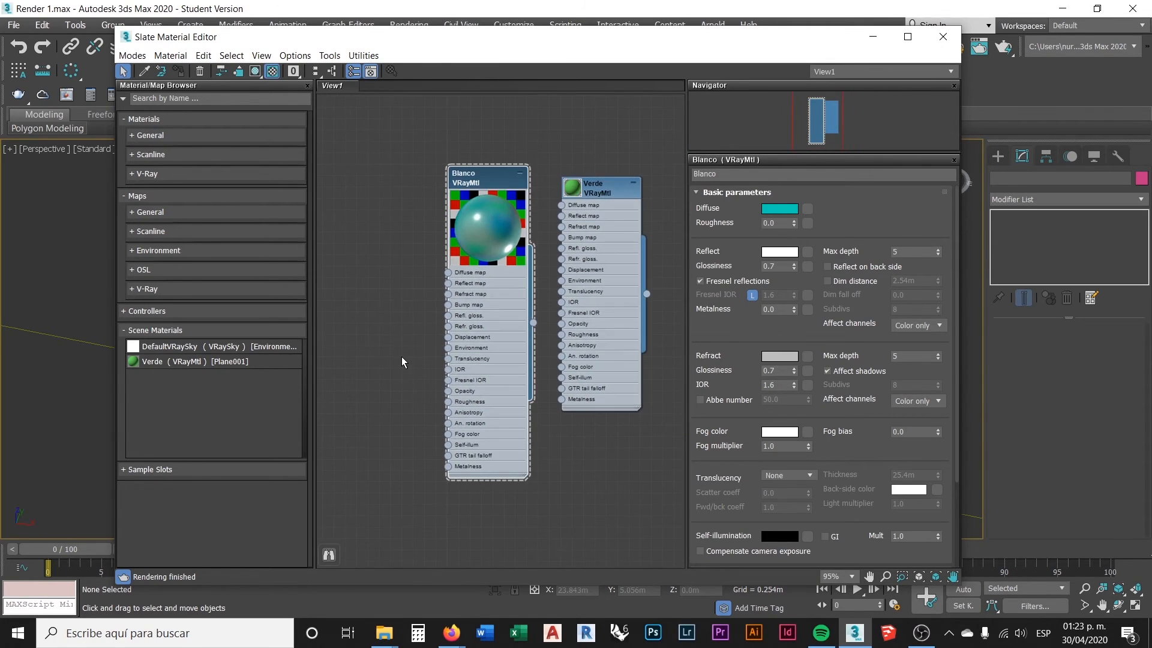
pyautogui.scroll(3, 438, 289)
pyautogui.moveTo(501, 148); pyautogui.dragTo(488, 147)
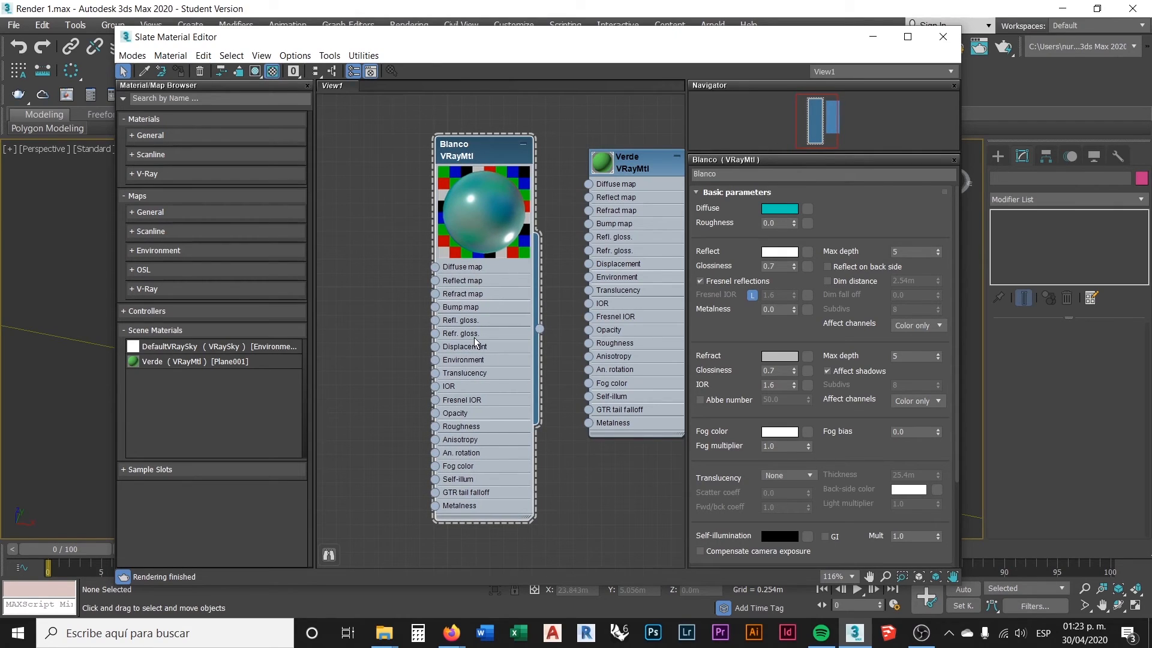
# - Set both the reflection and refraction colors of the Blanco material to black, 0 for red, green and blue
pyautogui.click(780, 252)
pyautogui.click(550, 283)
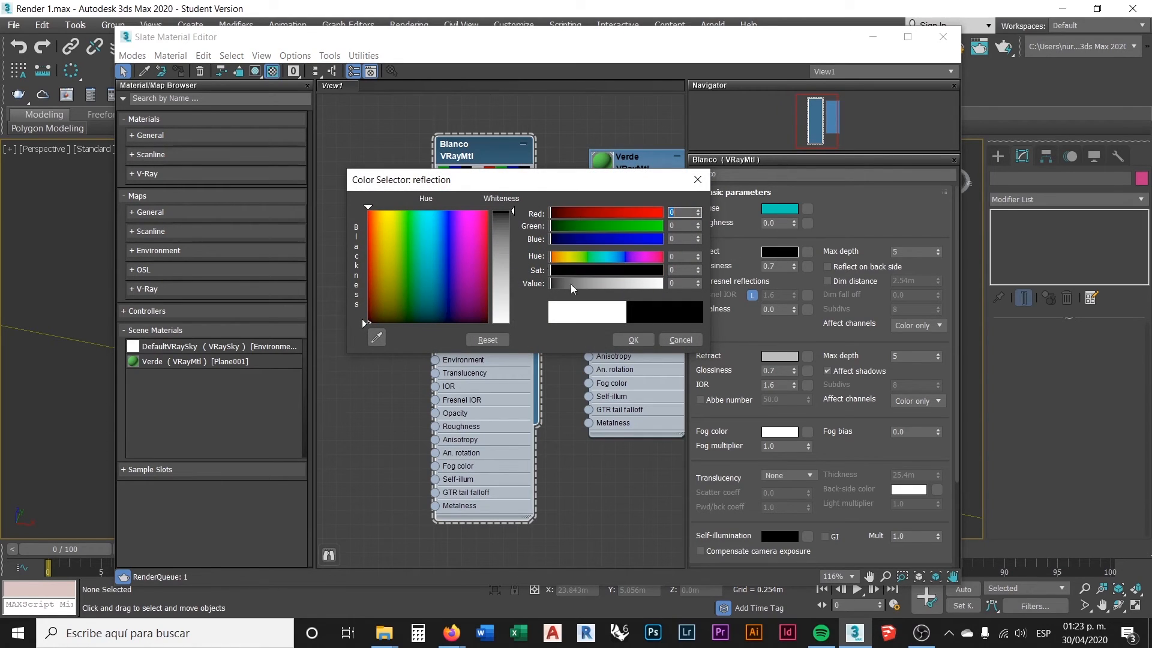
pyautogui.click(633, 339)
pyautogui.click(785, 355)
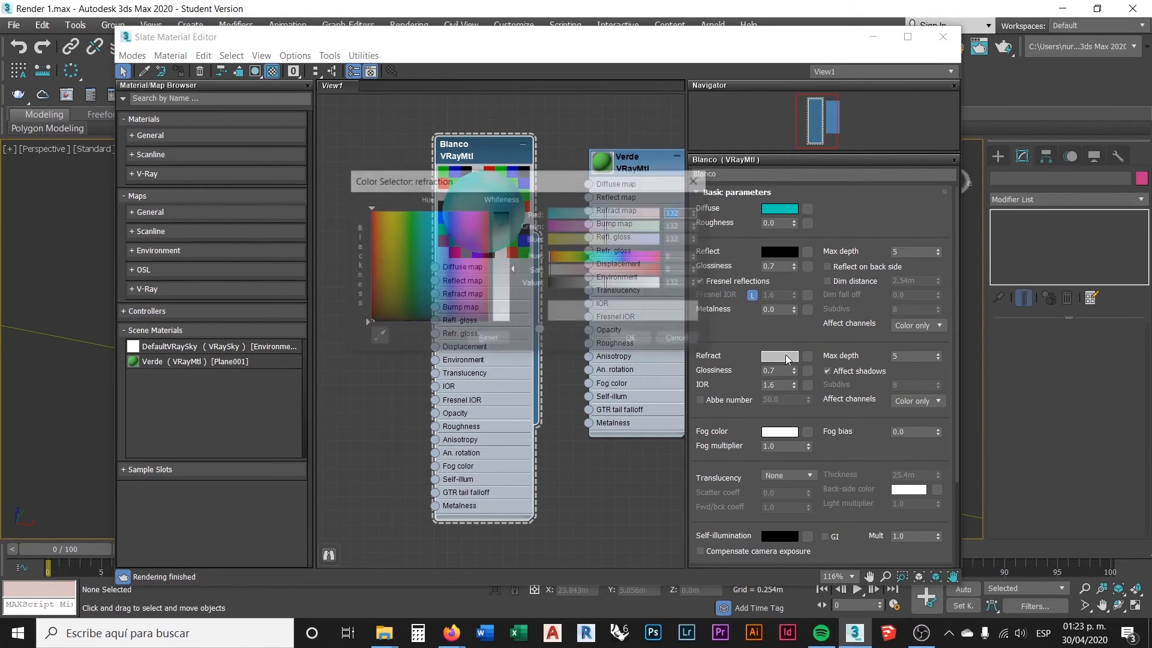
pyautogui.moveTo(500, 237); pyautogui.dragTo(501, 209)
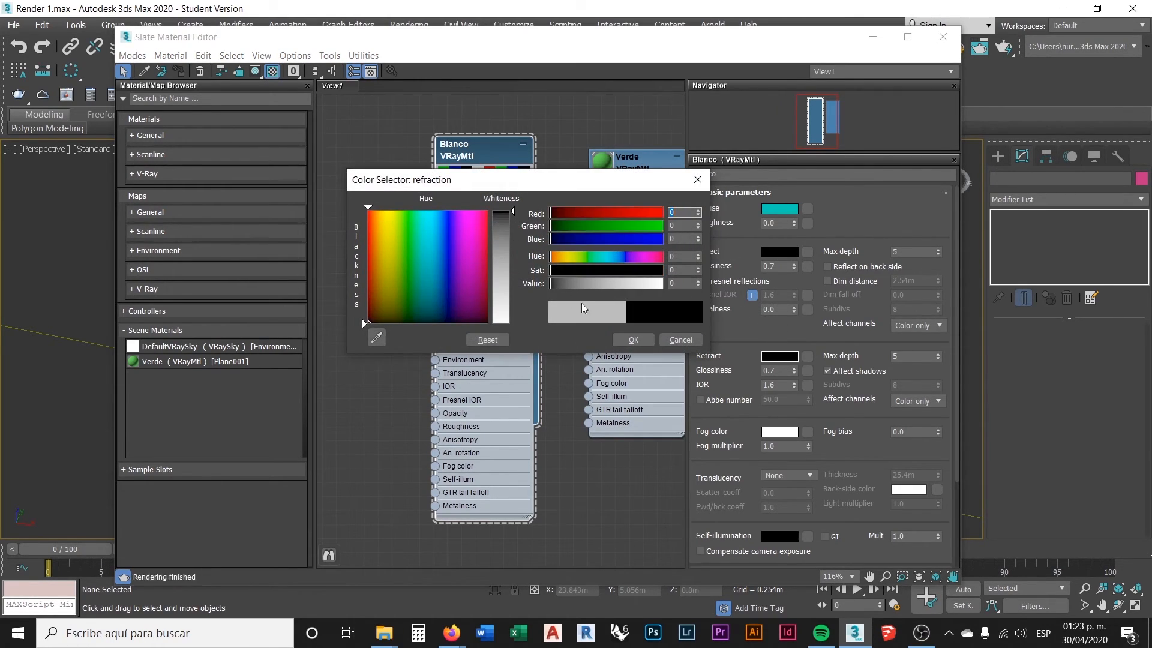
pyautogui.click(637, 341)
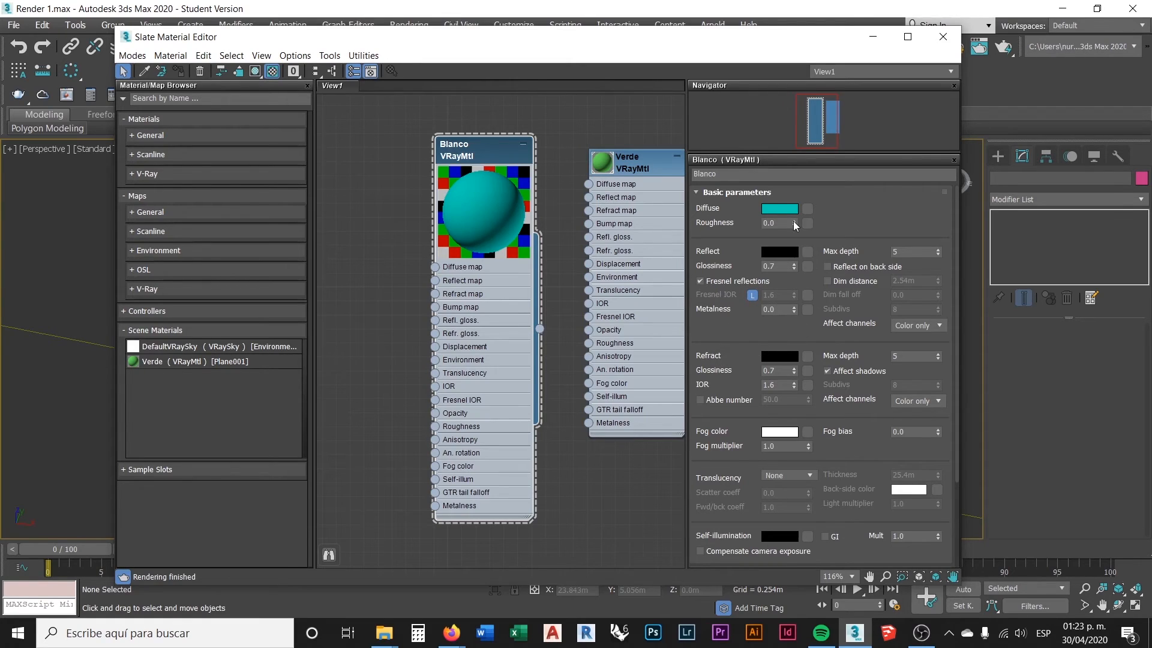
# - Switch to File Explorer's Asfalto folder and add Adoquin bump y diffuse.jpg as a bitmap node beside the Blanco material in the Slate Material Editor
pyautogui.click(384, 633)
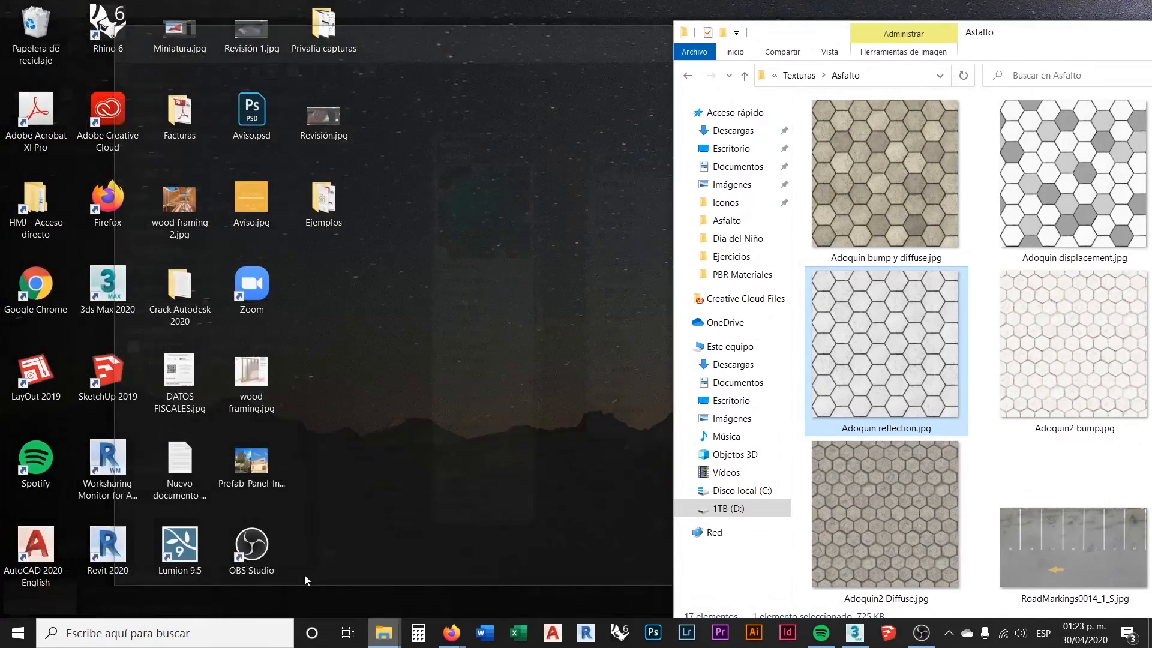
pyautogui.click(304, 575)
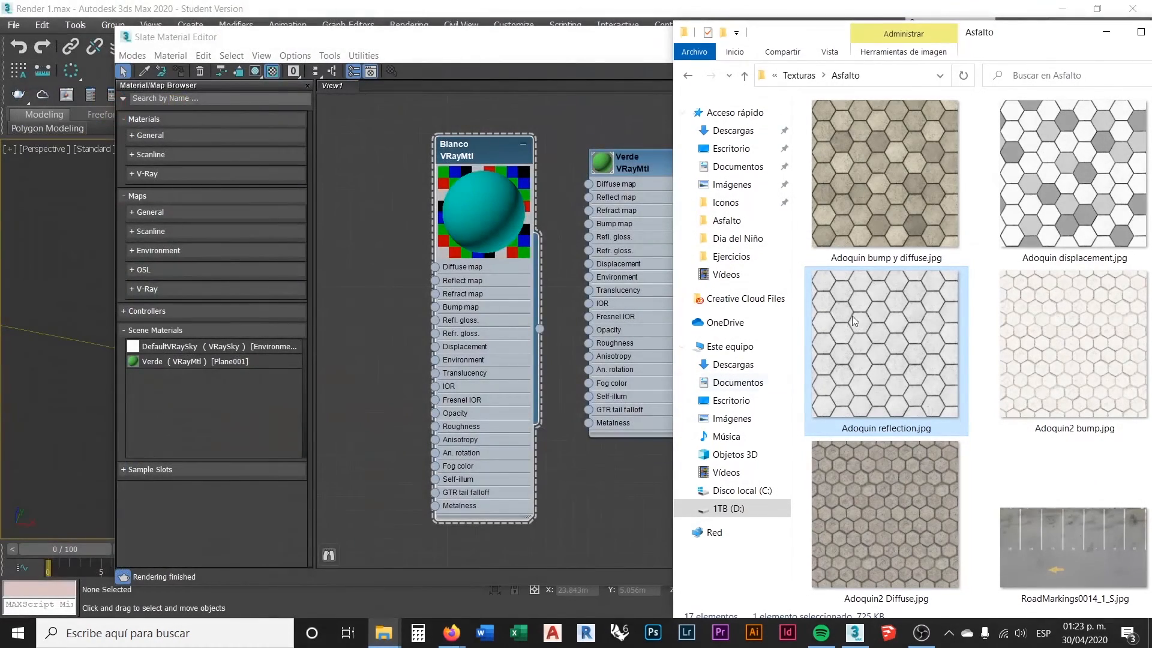
pyautogui.click(980, 173)
pyautogui.moveTo(1024, 34); pyautogui.dragTo(964, 27)
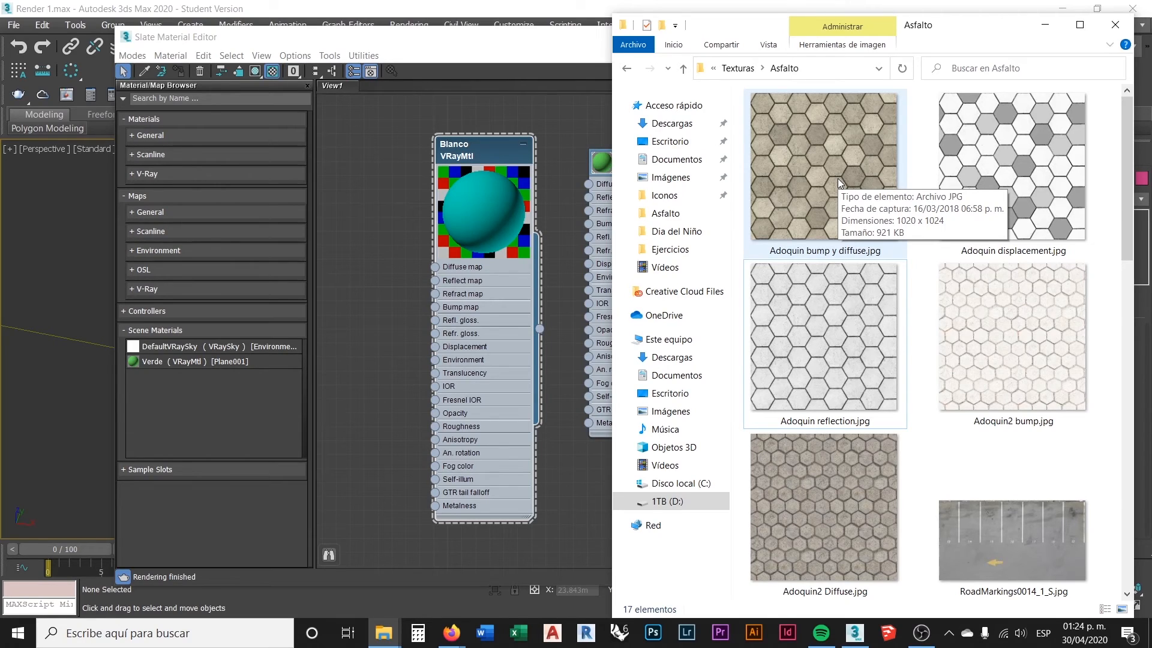
pyautogui.click(831, 256)
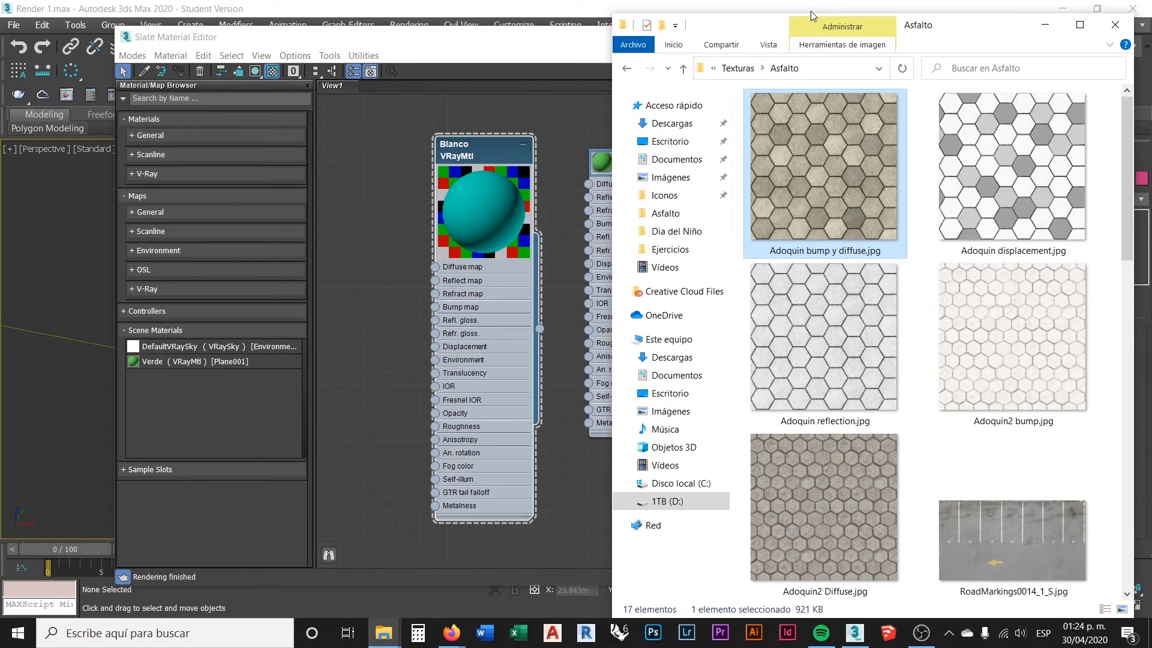
pyautogui.moveTo(755, 26); pyautogui.dragTo(741, 494)
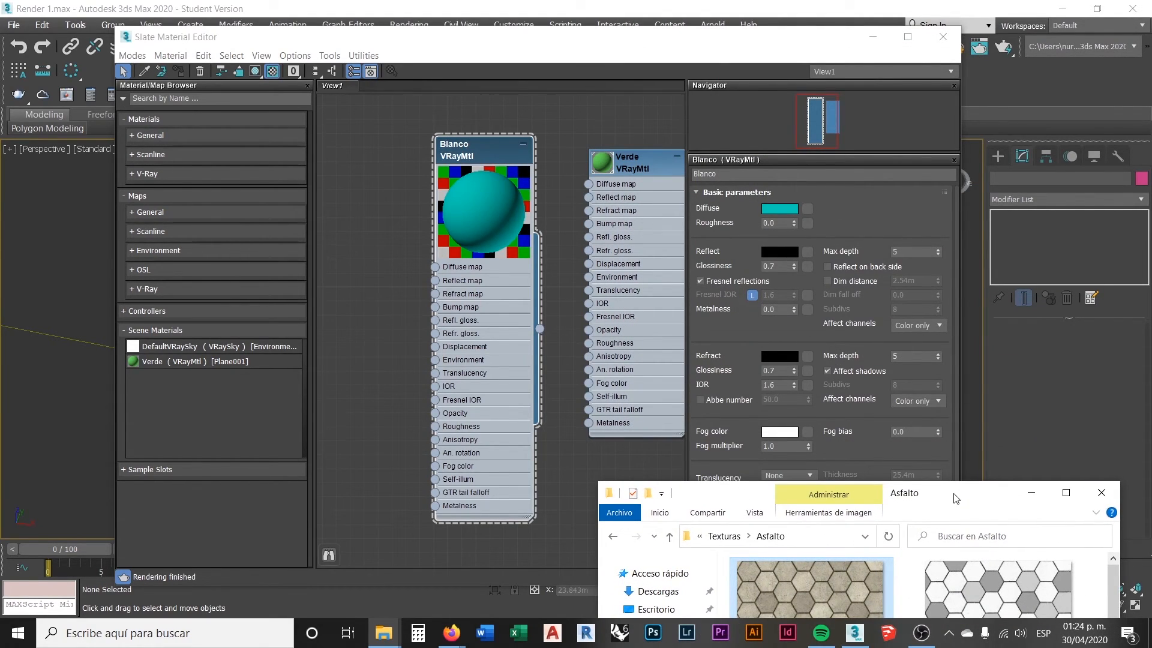
pyautogui.moveTo(955, 498); pyautogui.dragTo(933, 63)
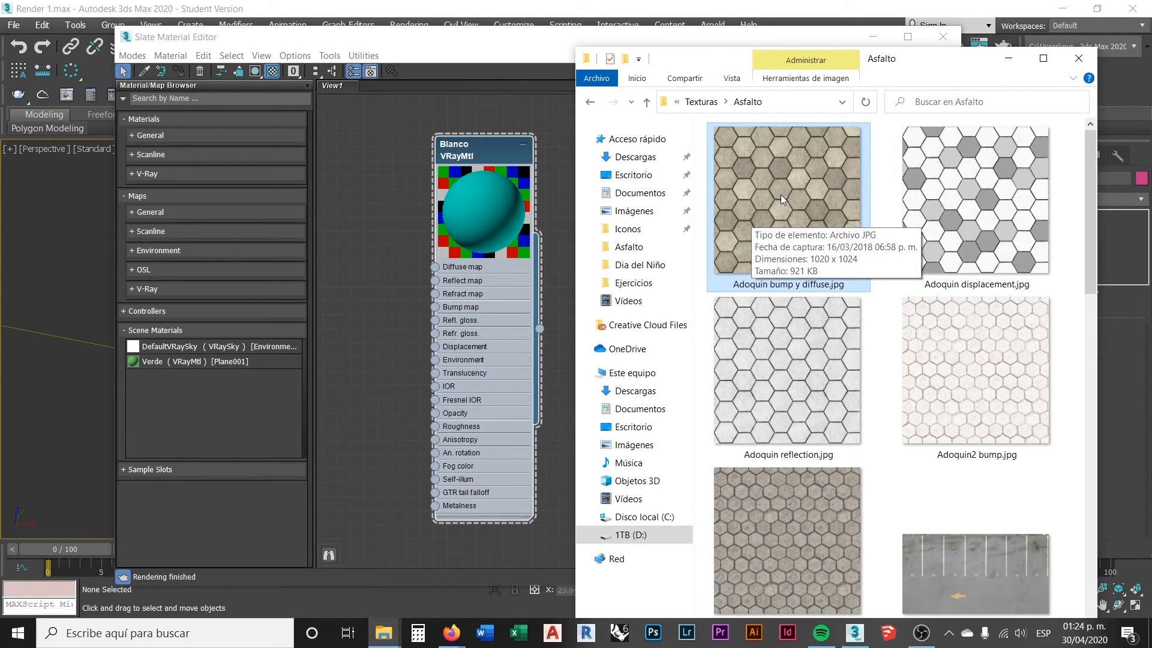
pyautogui.moveTo(788, 207); pyautogui.dragTo(352, 292)
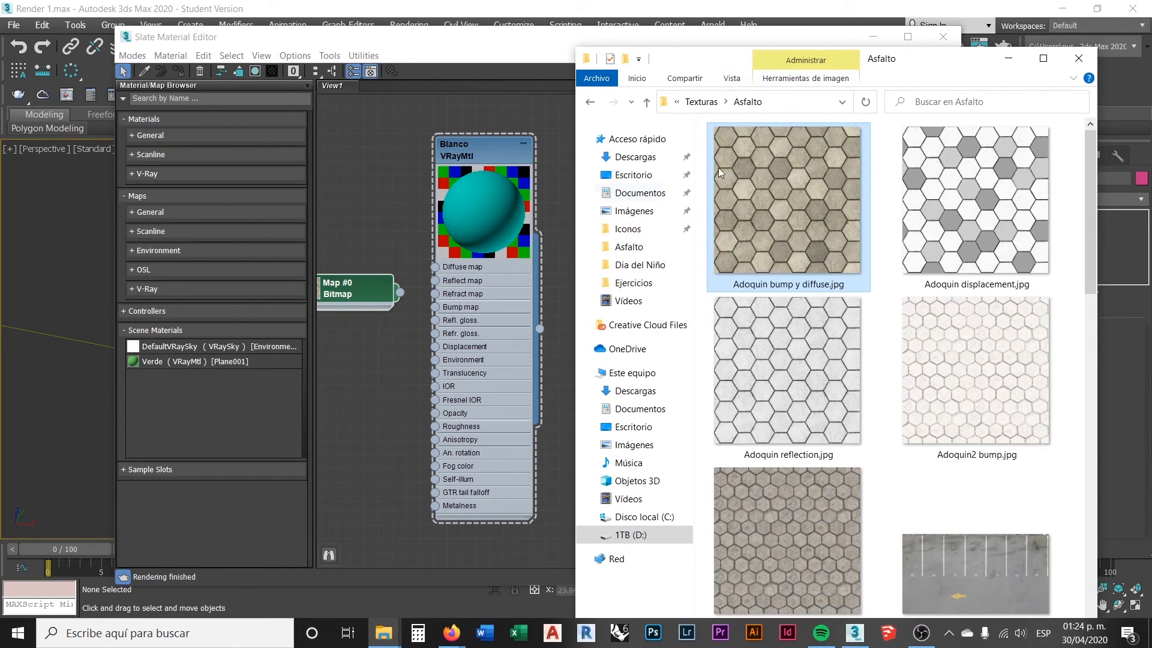
pyautogui.moveTo(369, 223); pyautogui.dragTo(410, 217, button='middle')
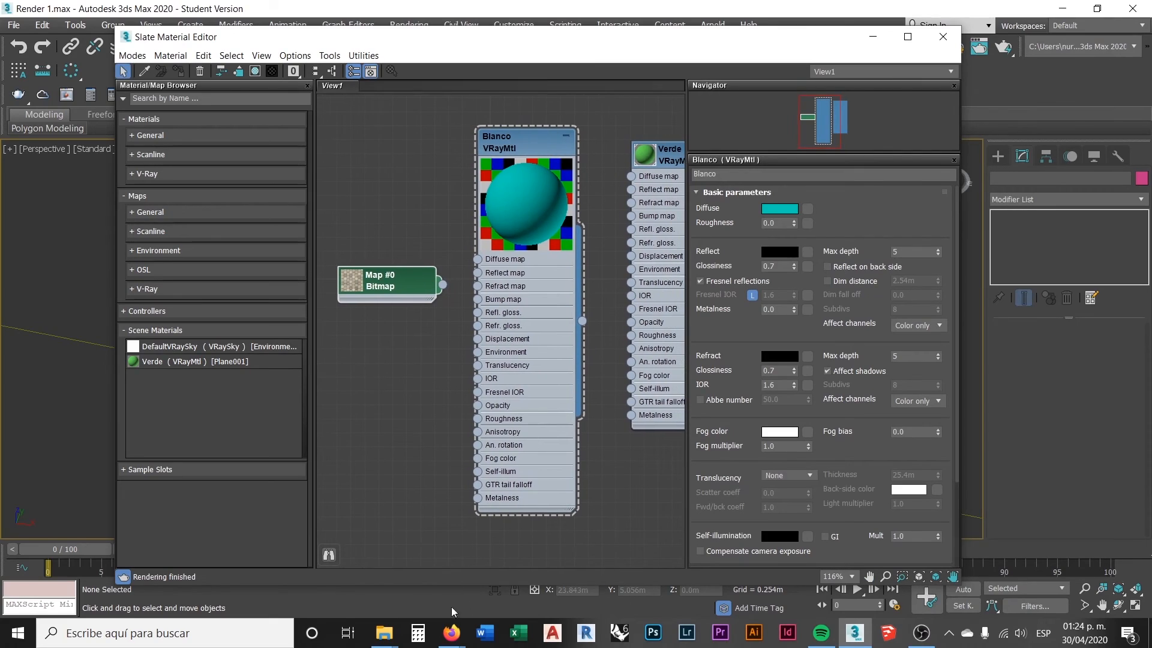
# - Add Adoquin reflection.jpg from the Asfalto folder as a bitmap node below the diffuse one and show its parameters
pyautogui.moveTo(383, 632)
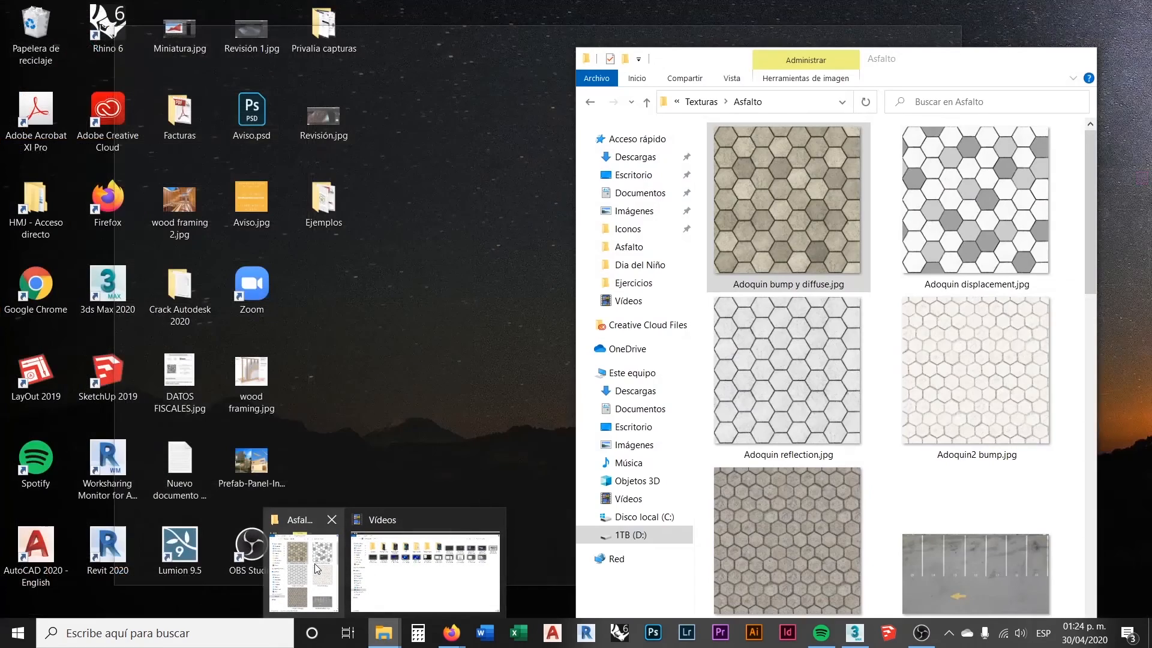
pyautogui.click(314, 563)
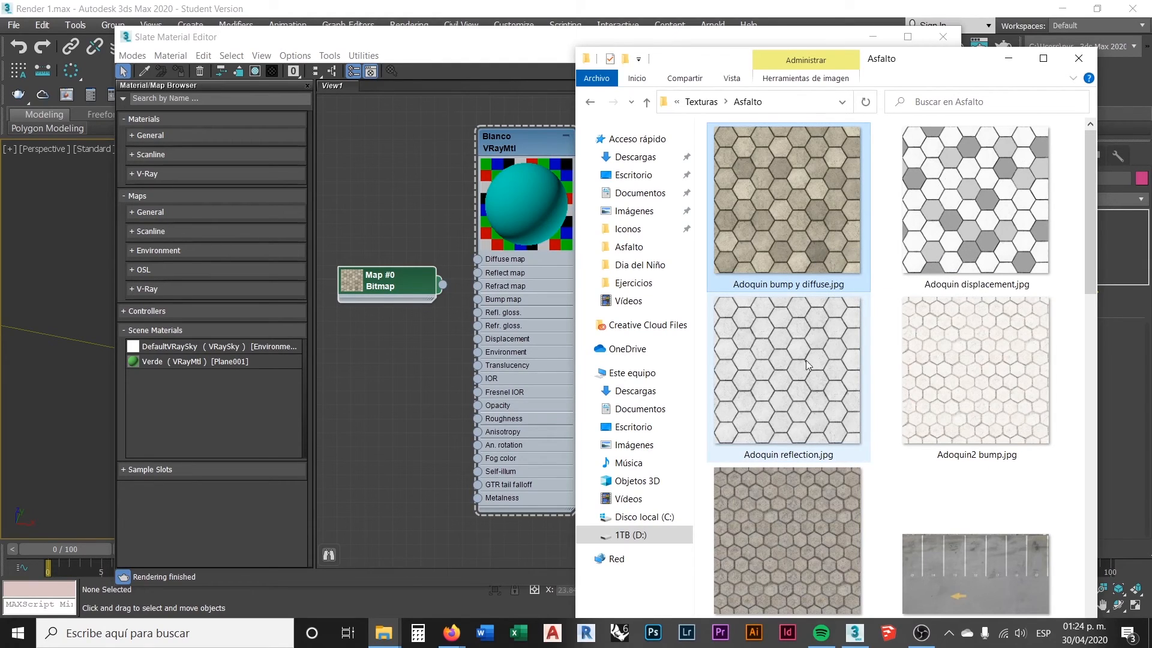
pyautogui.moveTo(773, 346); pyautogui.dragTo(419, 395)
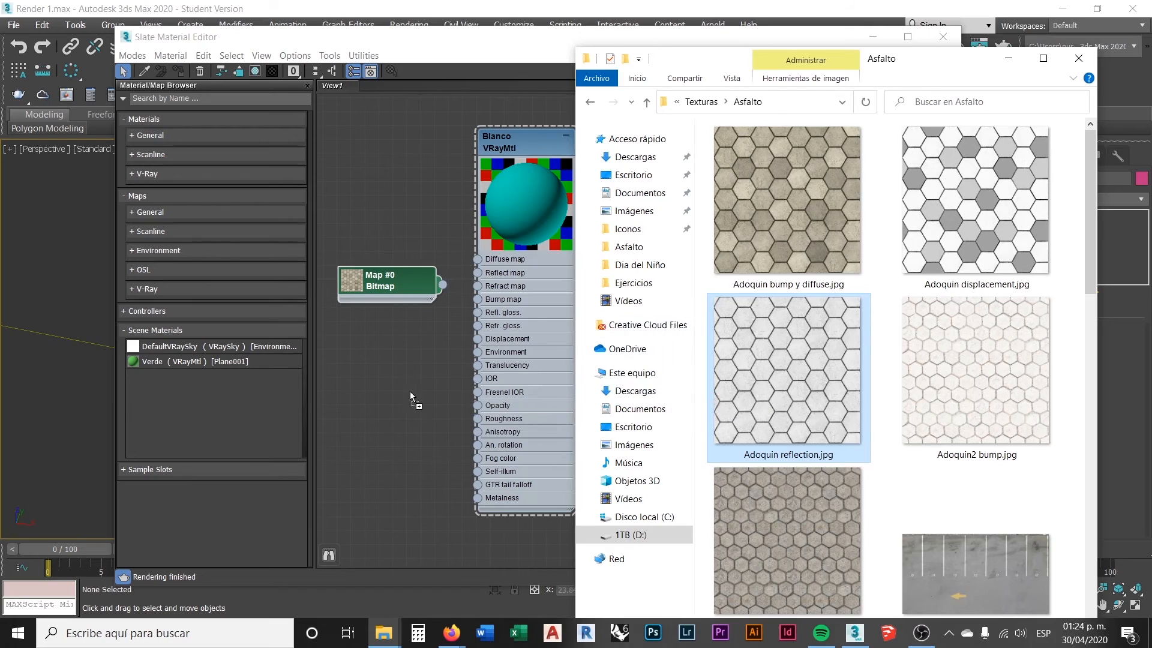
pyautogui.moveTo(361, 345); pyautogui.dragTo(412, 351)
pyautogui.click(375, 348)
pyautogui.doubleClick(388, 344)
# - Add Adoquin displacement.jpg from the Asfalto folder as a bitmap node below the reflection bitmap
pyautogui.moveTo(380, 632)
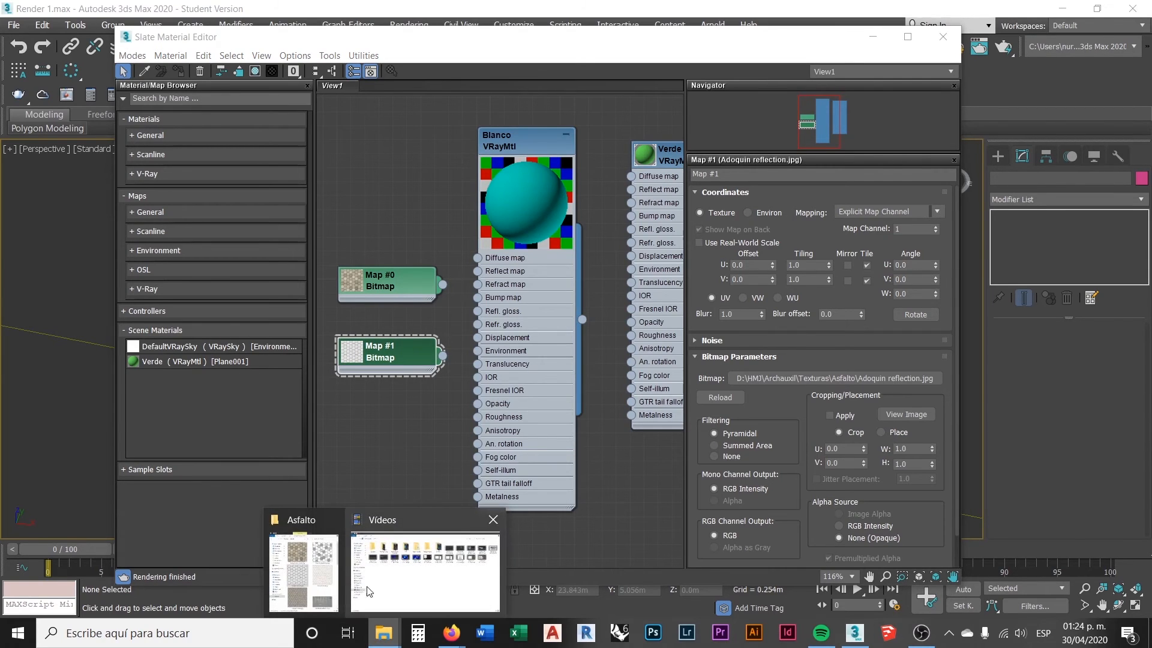
pyautogui.click(325, 571)
pyautogui.click(957, 211)
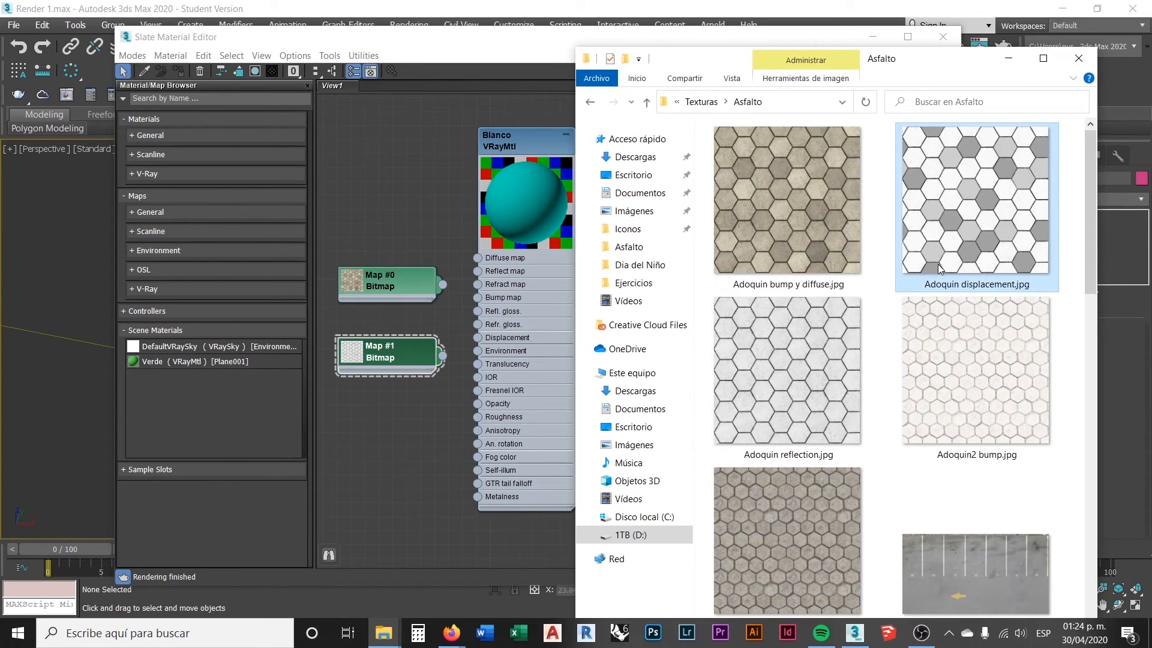
pyautogui.moveTo(974, 201); pyautogui.dragTo(412, 421)
pyautogui.scroll(3, 364, 300)
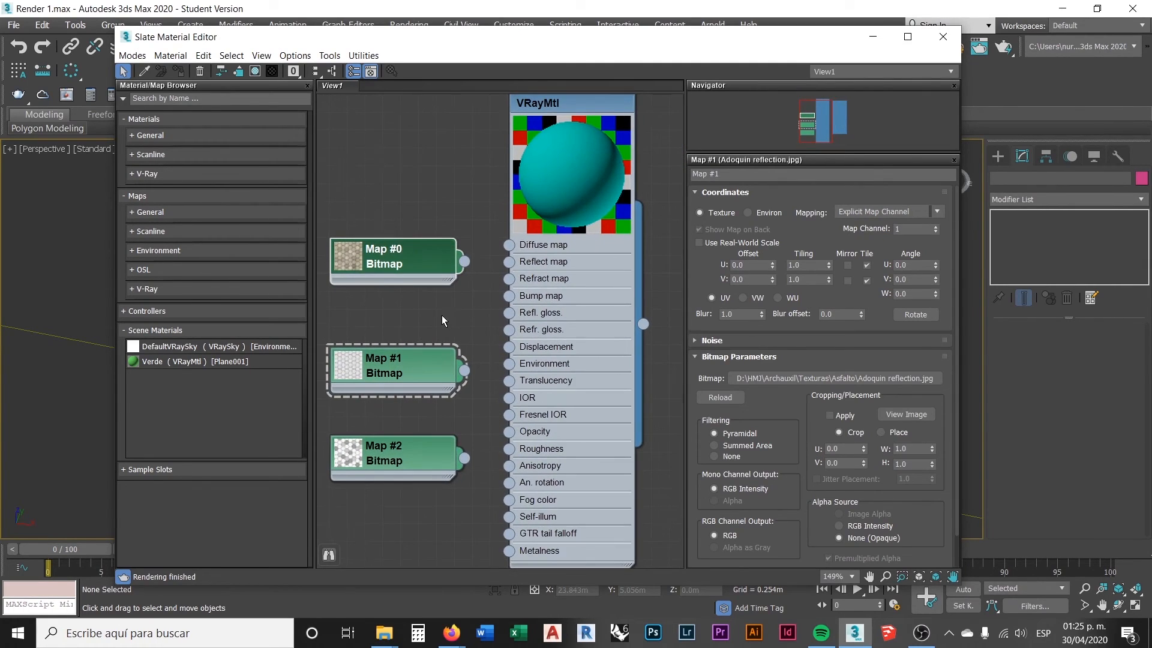
# - Show the parameters of the Blanco VRayMtl in the Slate Material Editor
pyautogui.scroll(1, 441, 315)
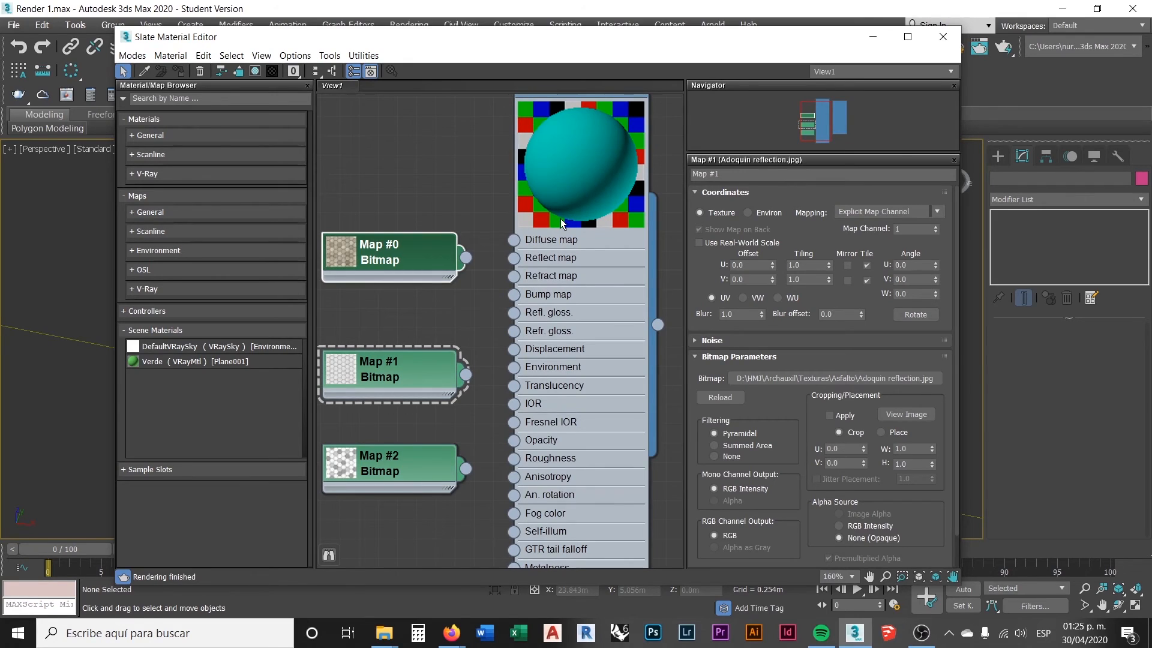
pyautogui.click(474, 181)
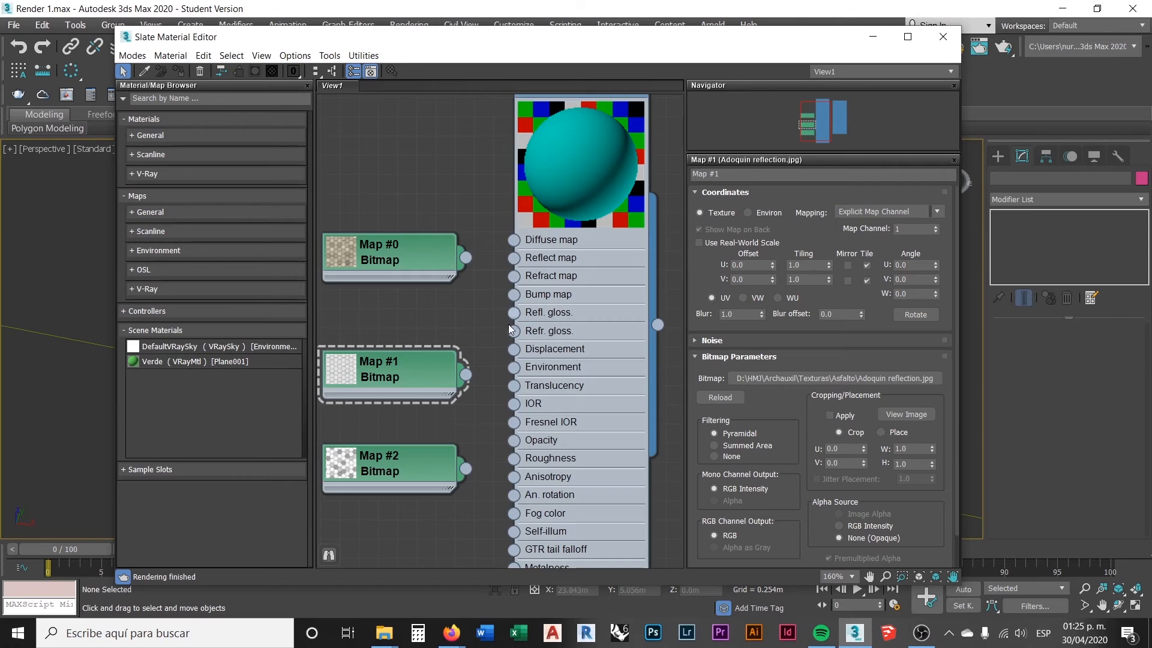
pyautogui.scroll(-2, 474, 319)
pyautogui.scroll(-1, 471, 312)
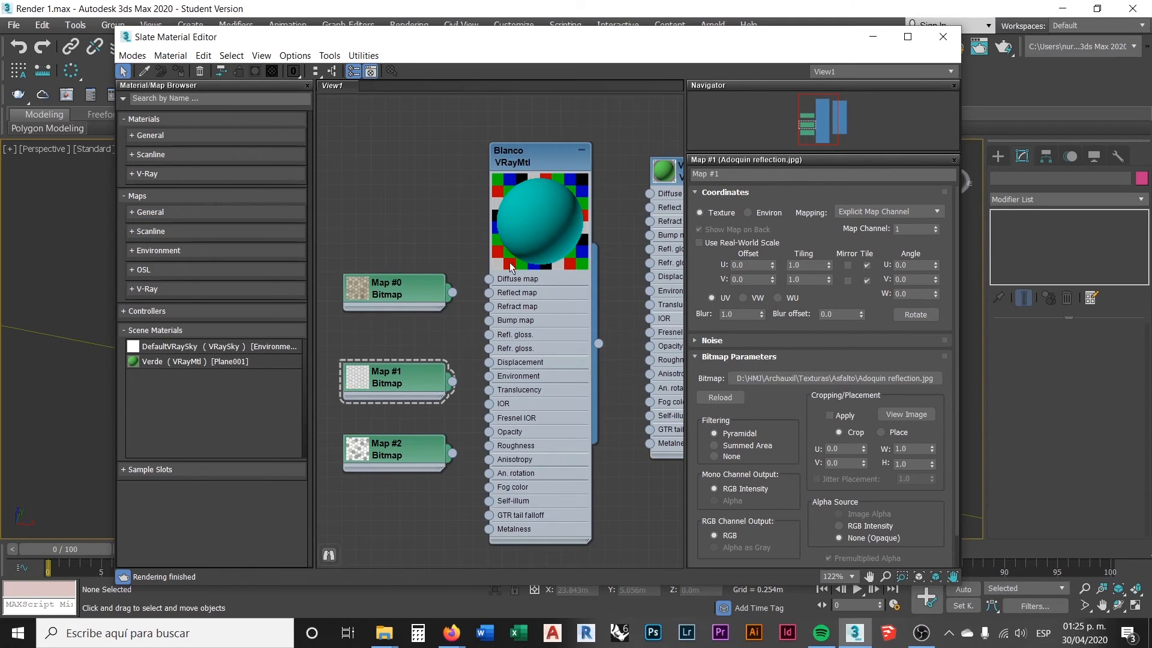
pyautogui.doubleClick(520, 156)
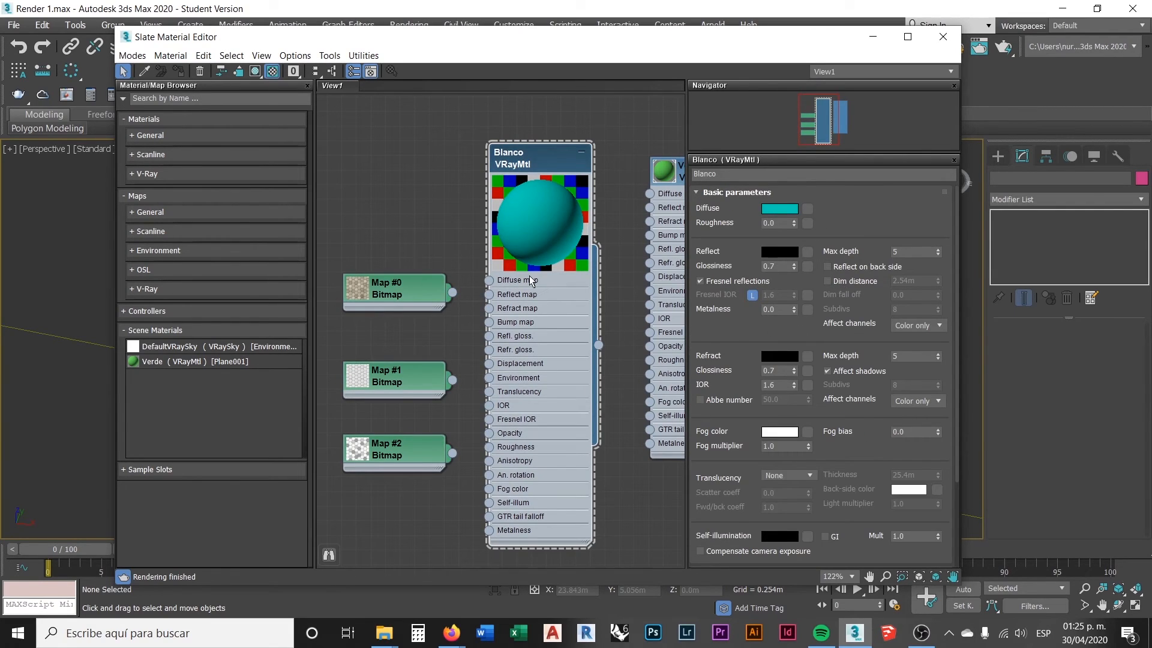
# - Connect the Adoquin bump y diffuse bitmap to Blanco's Diffuse map input and line up the three bitmap nodes beside the material
pyautogui.scroll(1, 441, 242)
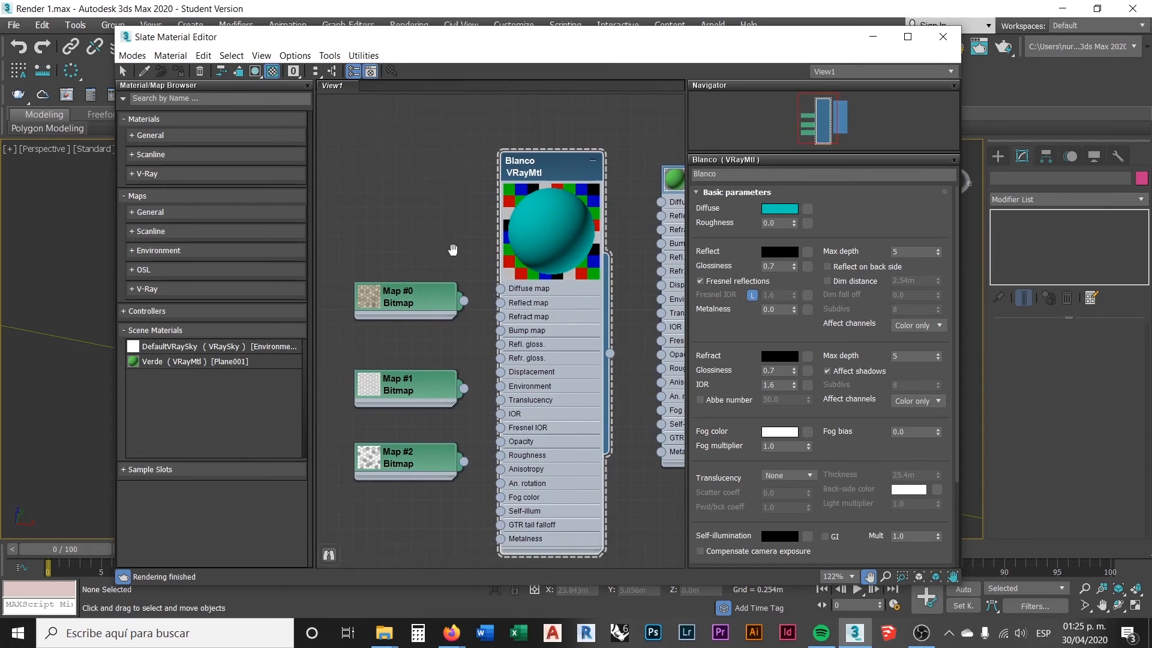
pyautogui.scroll(2, 395, 297)
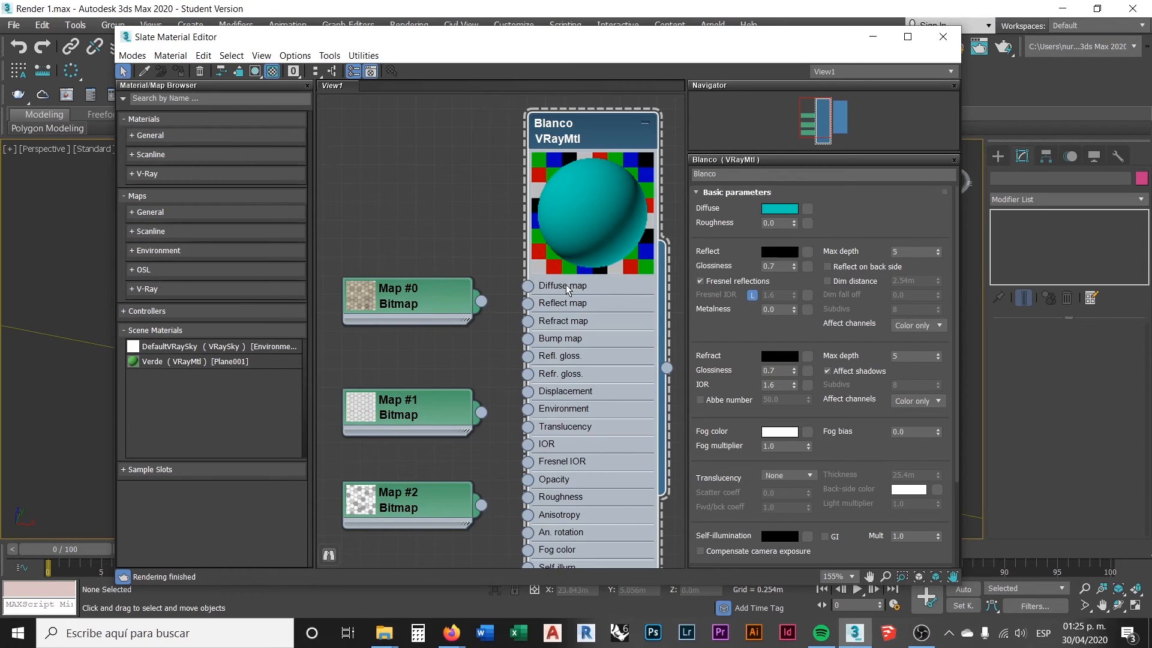
pyautogui.moveTo(528, 287); pyautogui.dragTo(528, 287)
pyautogui.moveTo(423, 300); pyautogui.dragTo(397, 297)
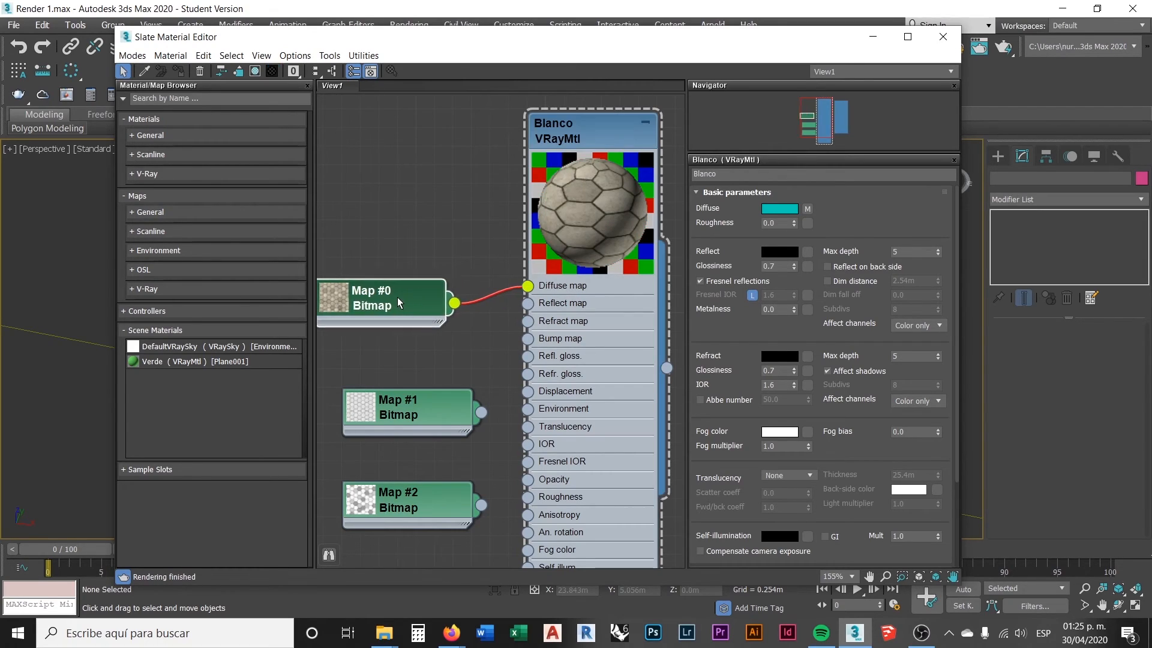
pyautogui.moveTo(426, 397); pyautogui.dragTo(408, 398)
pyautogui.scroll(-1, 462, 451)
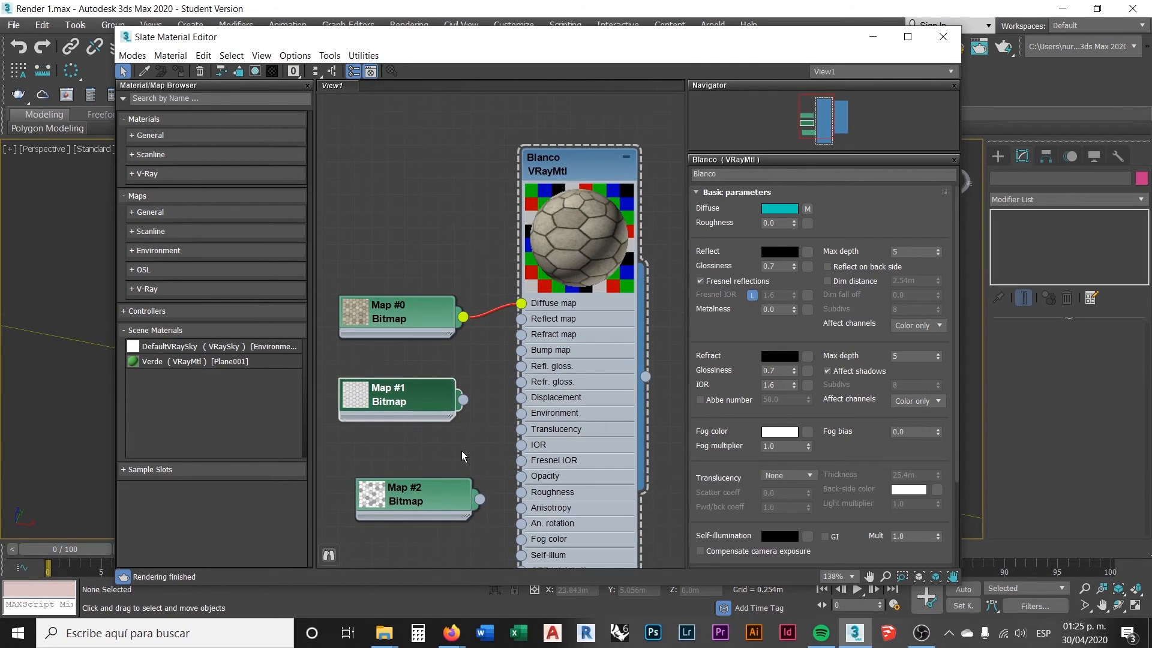
pyautogui.moveTo(441, 459); pyautogui.dragTo(423, 459)
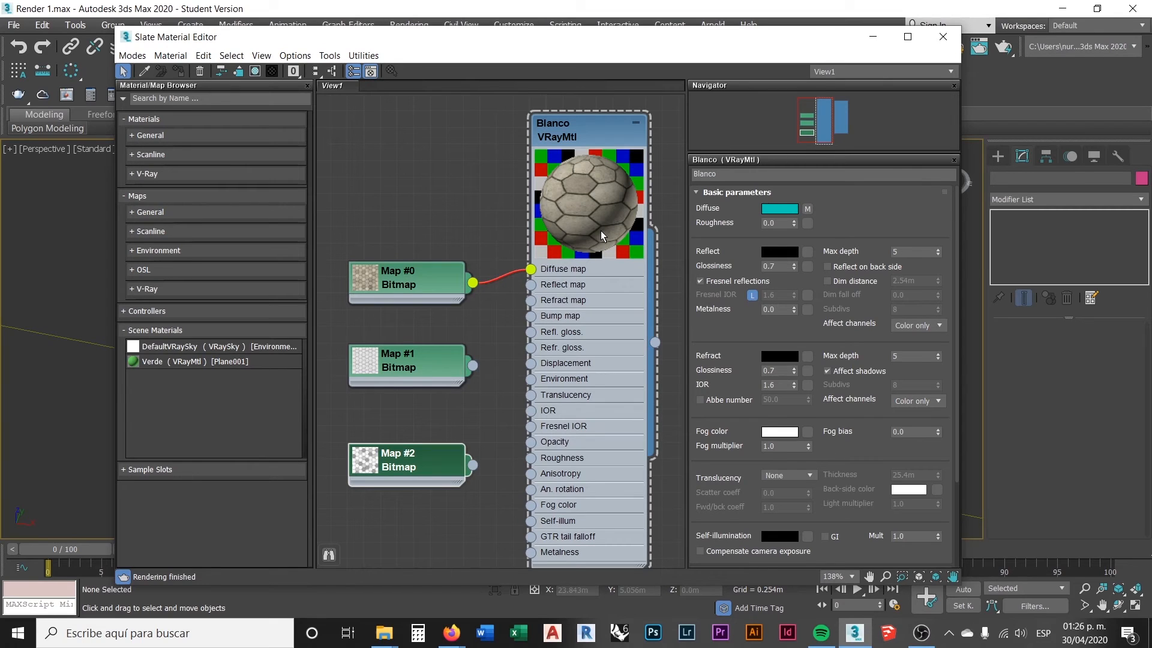
# - Open a separate preview window for the Blanco material, move it away from the node graph and enlarge it
pyautogui.click(584, 183)
pyautogui.rightClick(582, 199)
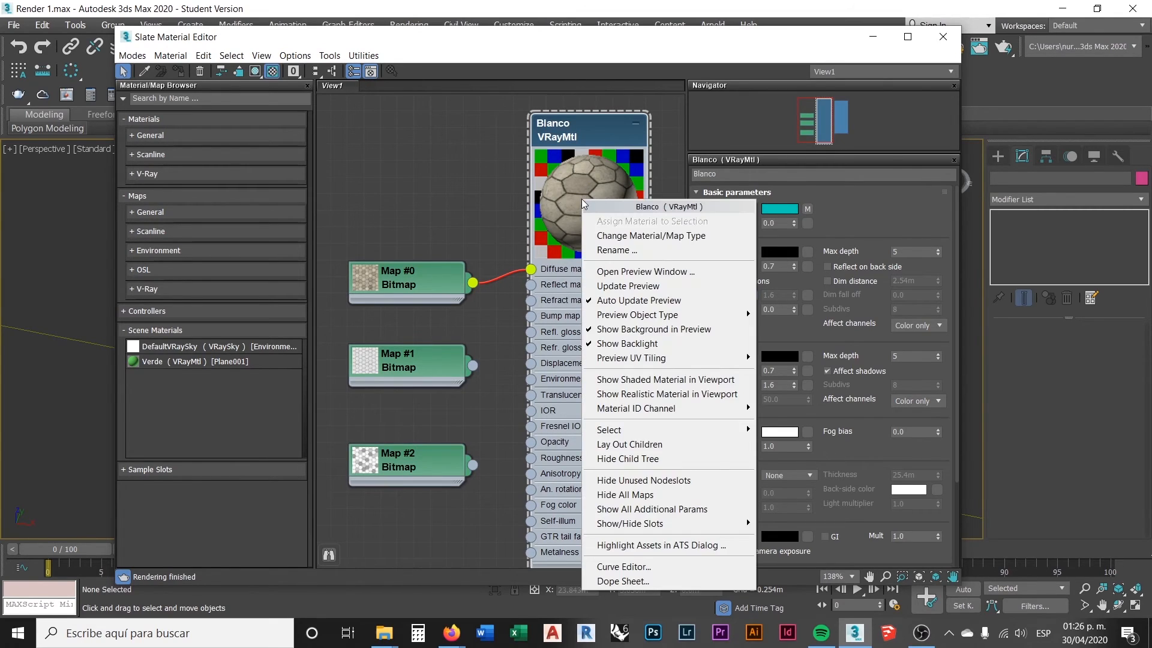
pyautogui.click(632, 273)
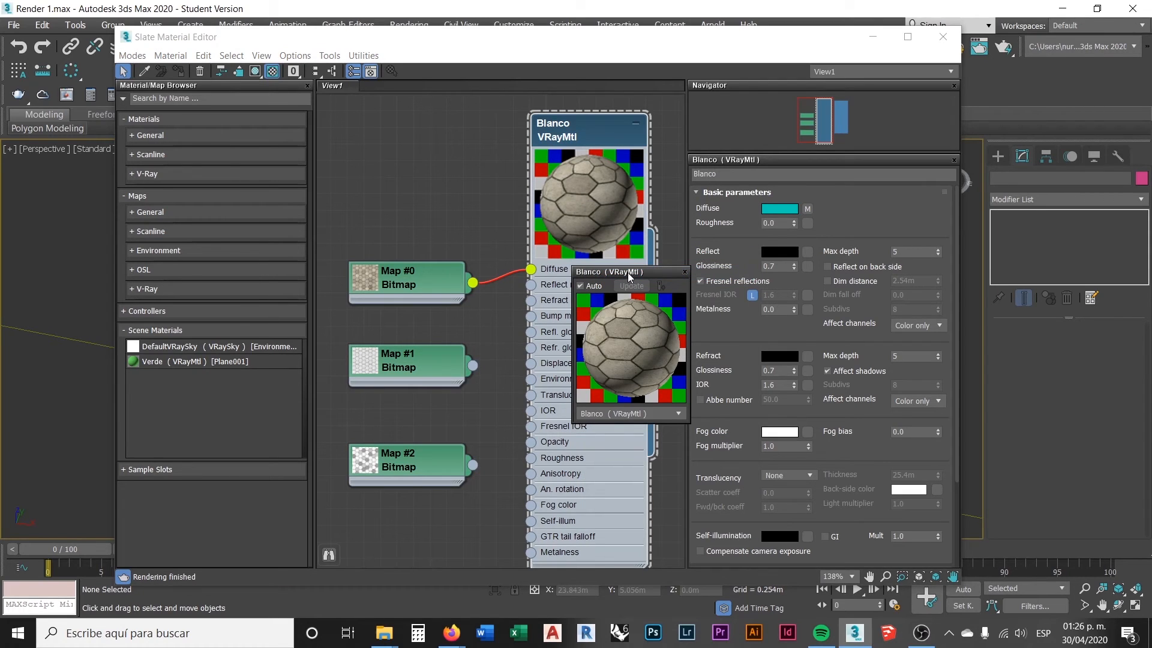
pyautogui.moveTo(627, 272); pyautogui.dragTo(86, 67)
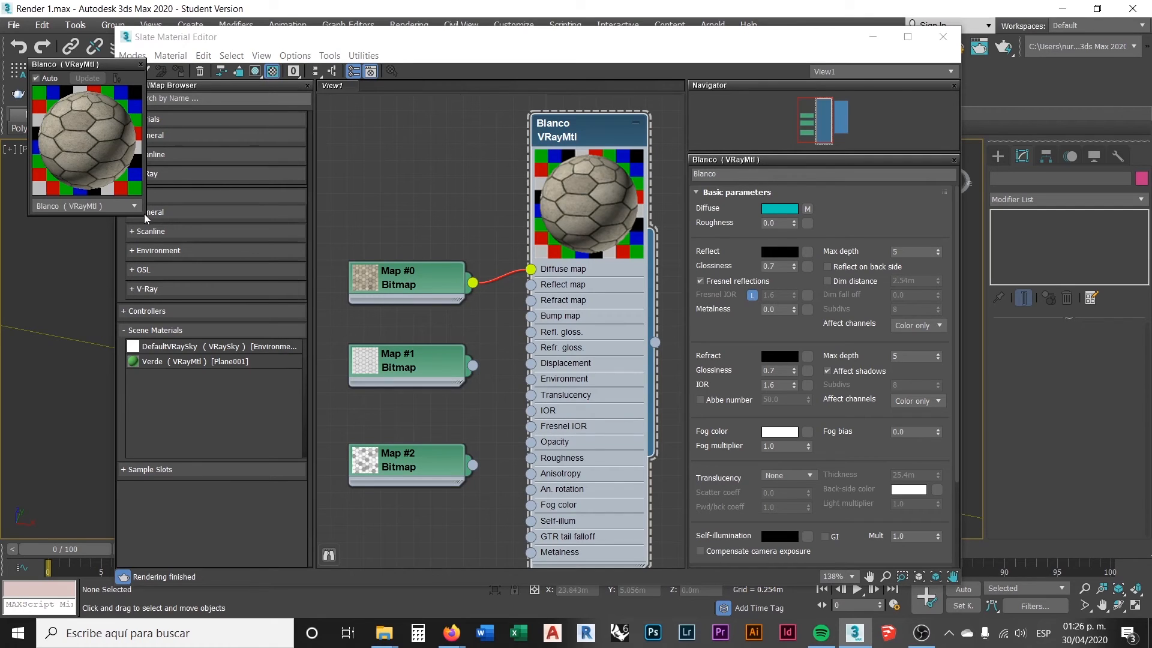
pyautogui.moveTo(144, 213); pyautogui.dragTo(295, 444)
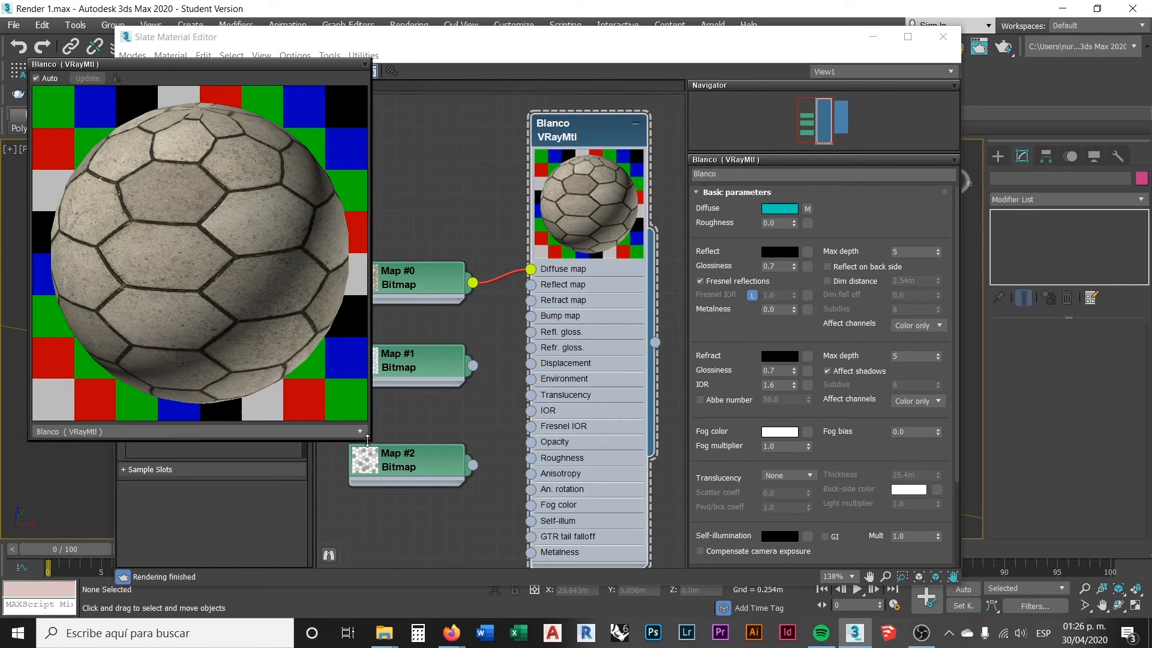
pyautogui.moveTo(370, 441); pyautogui.dragTo(304, 374)
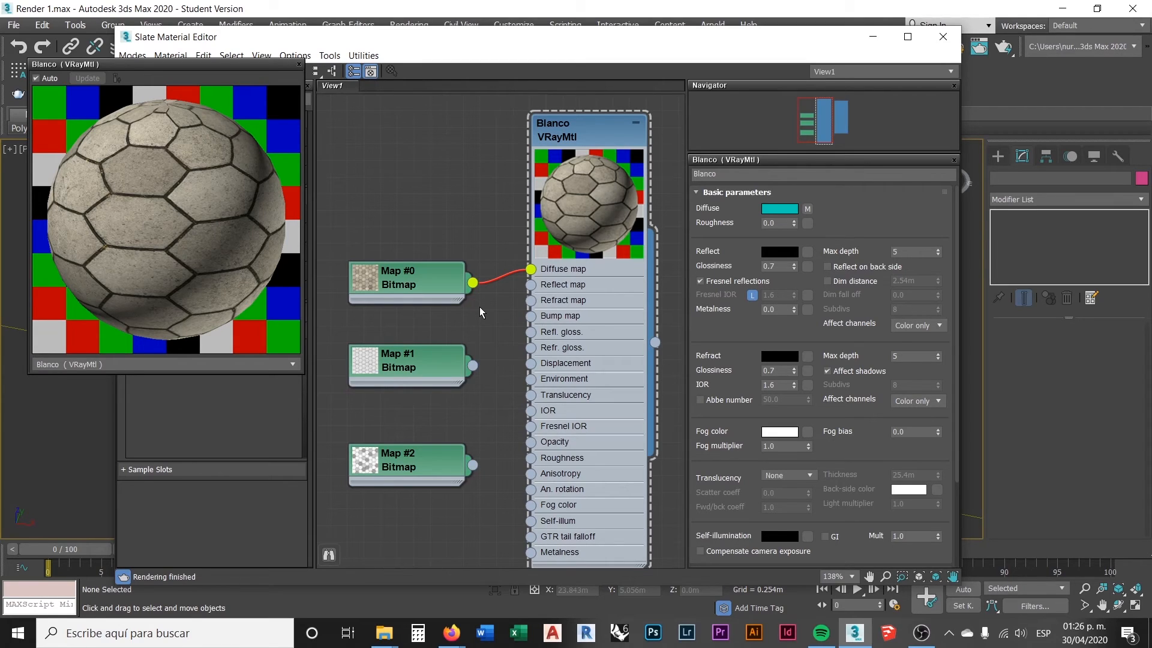
# - Compare the Adoquin diffuse, reflection and displacement images in File Explorer's Asfalto folder, and return to the Slate Material Editor
pyautogui.click(384, 633)
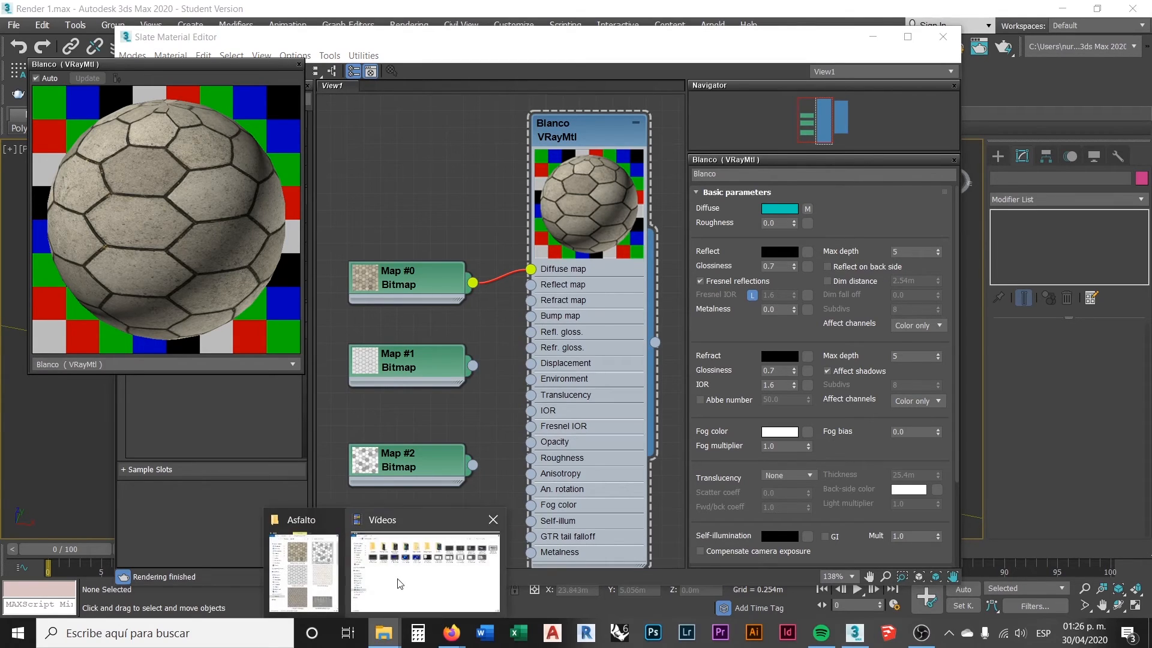
pyautogui.click(303, 572)
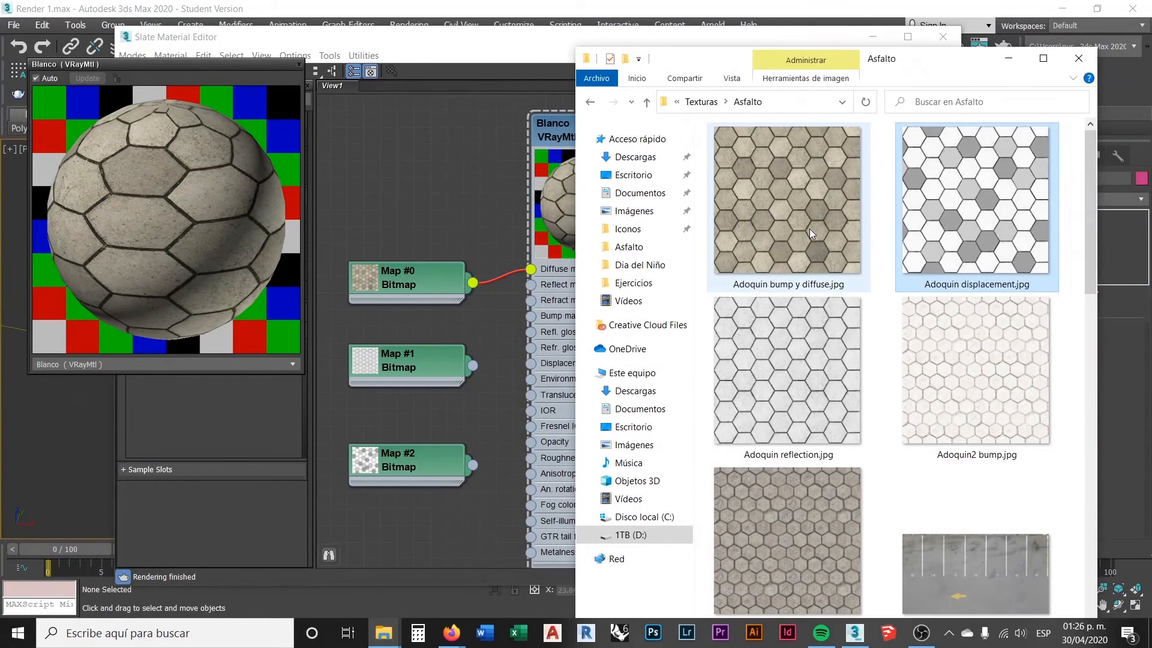
pyautogui.click(803, 192)
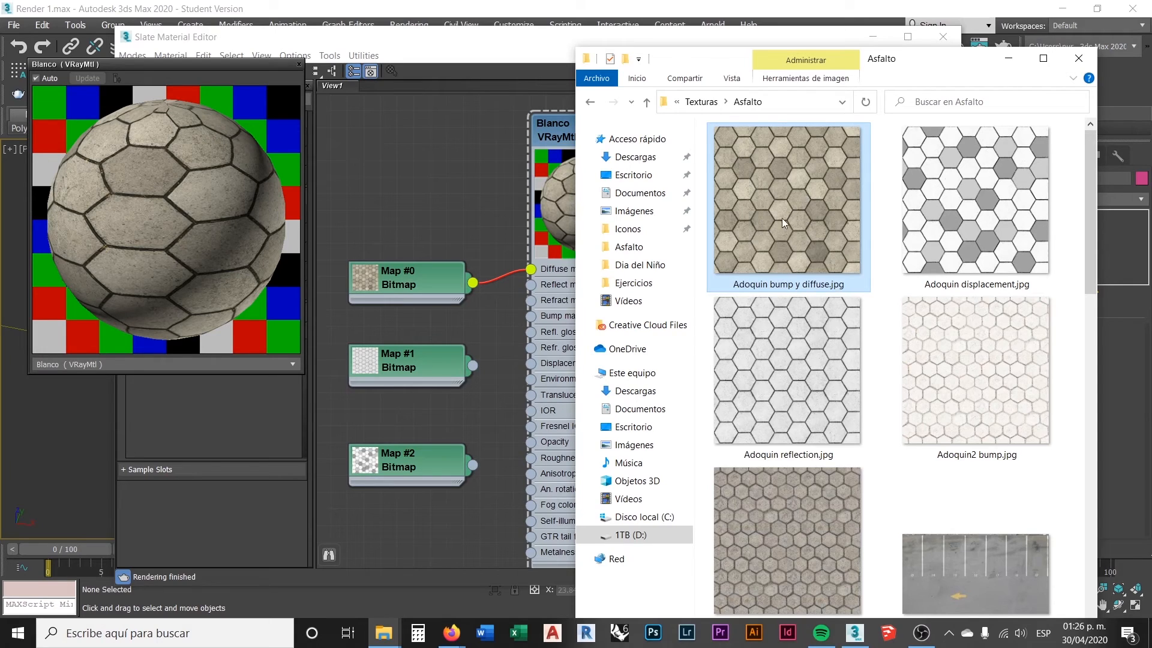
pyautogui.click(803, 354)
pyautogui.click(961, 240)
pyautogui.click(797, 367)
pyautogui.click(967, 237)
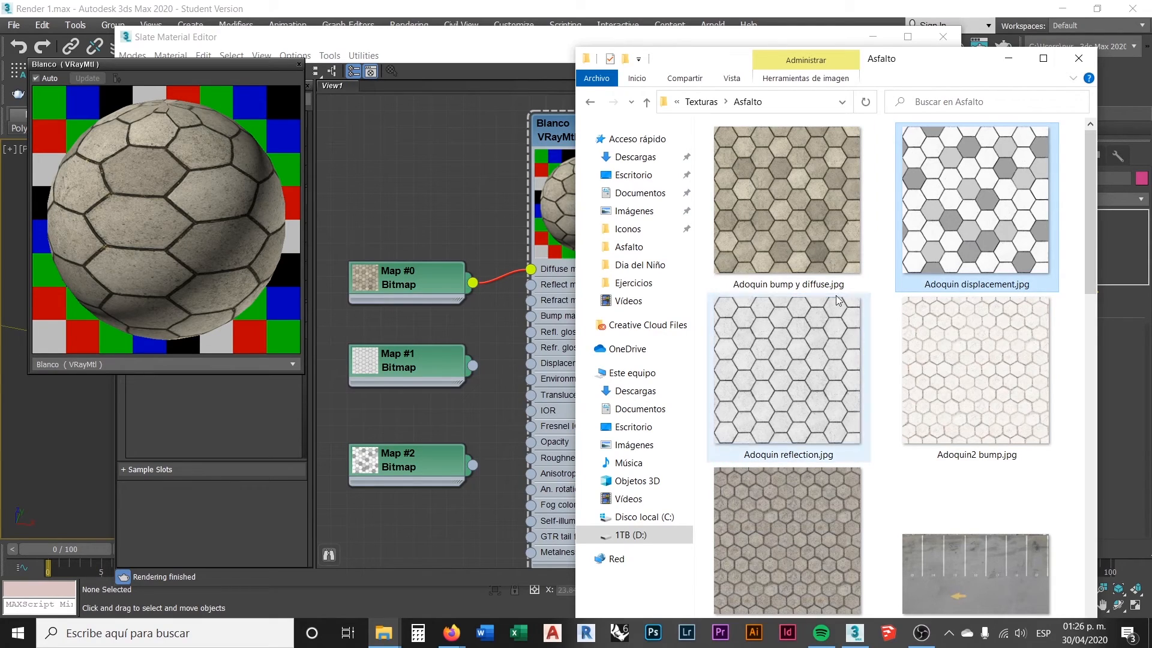
pyautogui.click(808, 341)
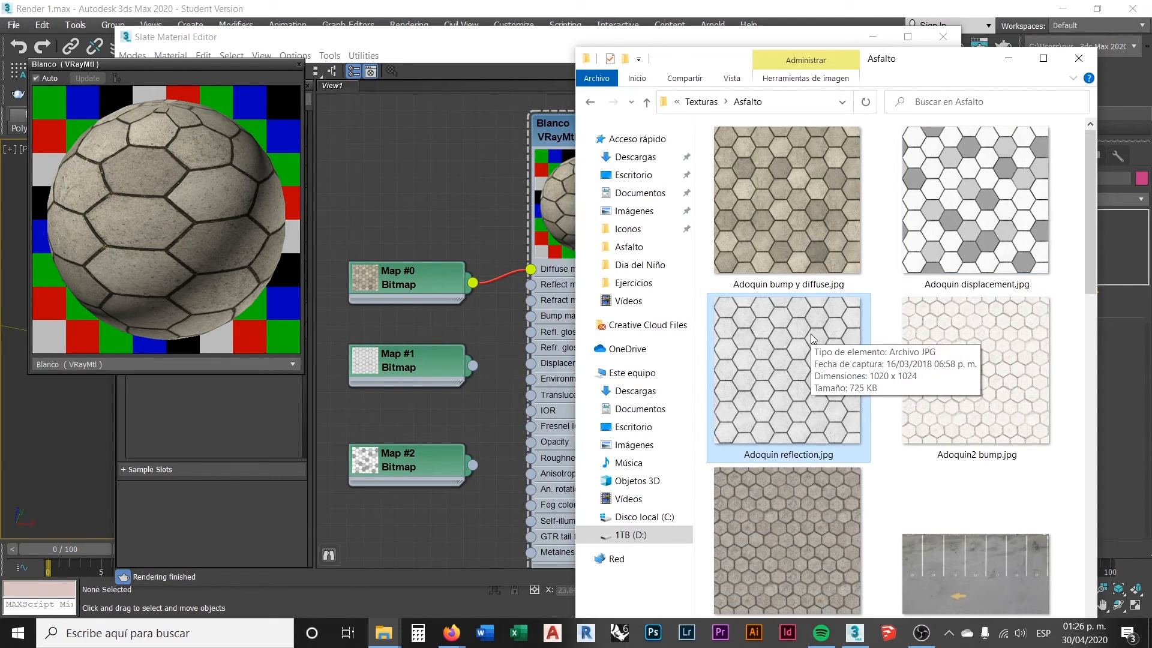
pyautogui.click(966, 231)
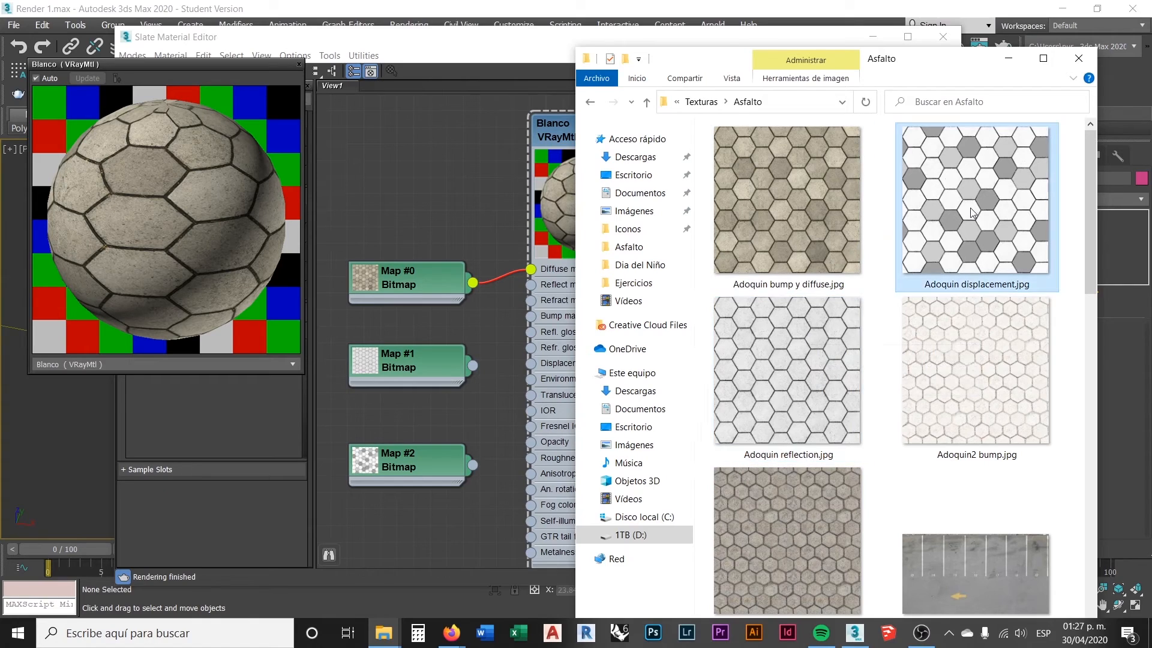
pyautogui.click(532, 271)
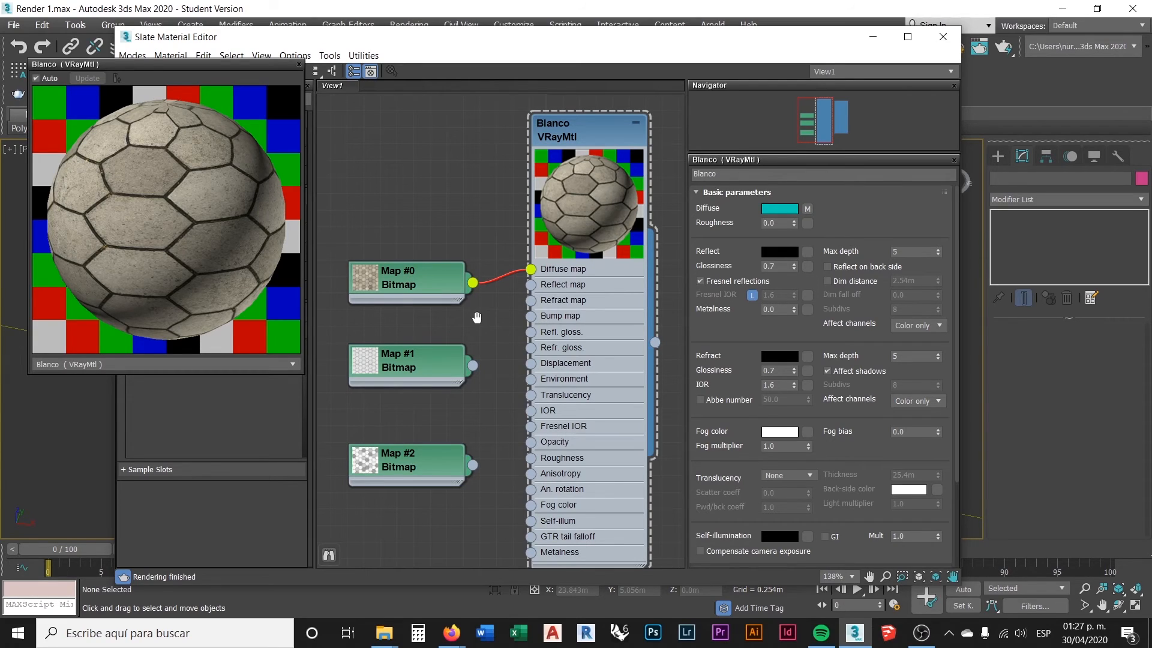
# - Connect the Adoquin bump y diffuse bitmap to Blanco's Bump map input as well
pyautogui.scroll(3, 476, 318)
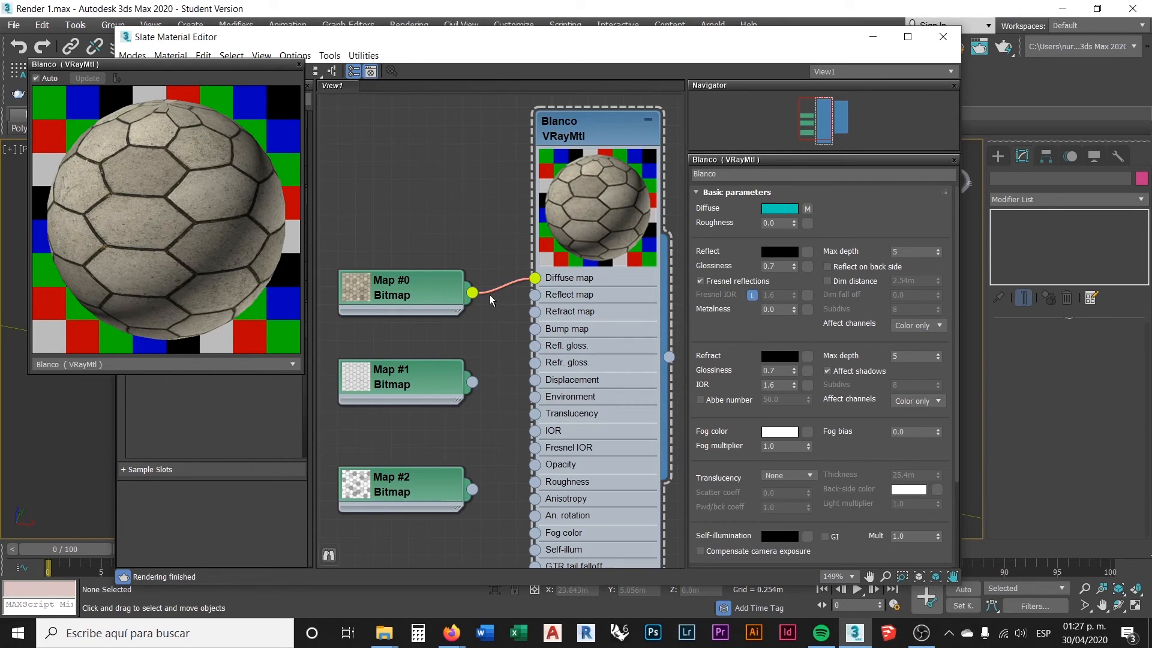
pyautogui.scroll(2, 480, 297)
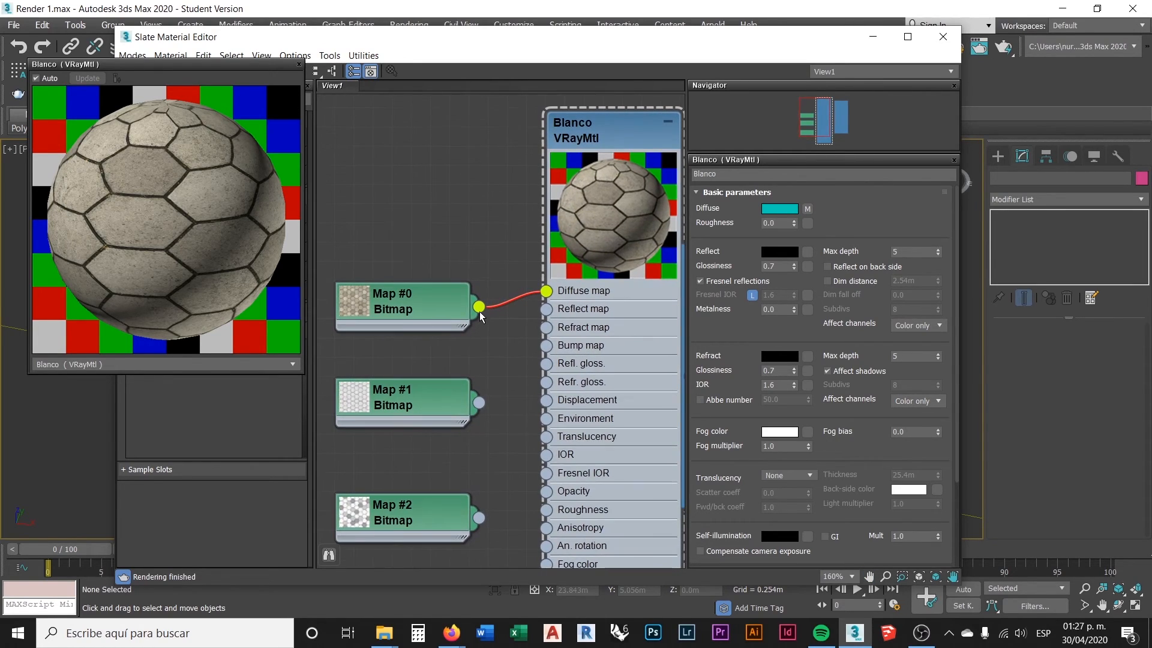
pyautogui.moveTo(478, 308); pyautogui.dragTo(544, 346)
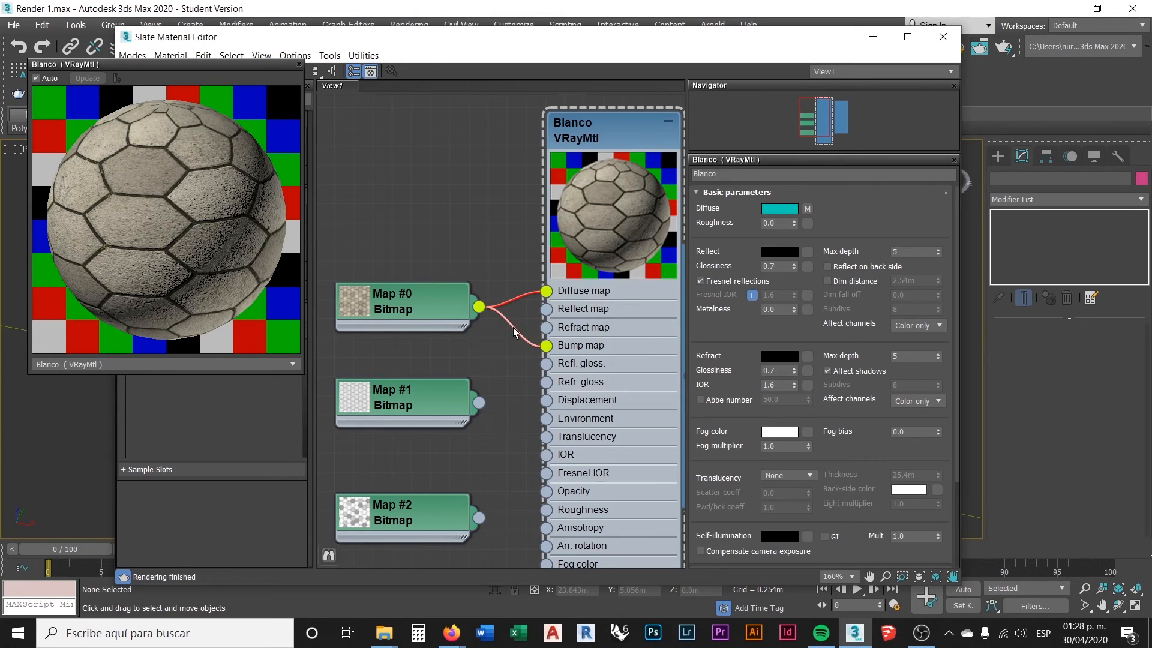
pyautogui.click(536, 348)
pyautogui.scroll(-1, 511, 373)
pyautogui.scroll(1, 478, 487)
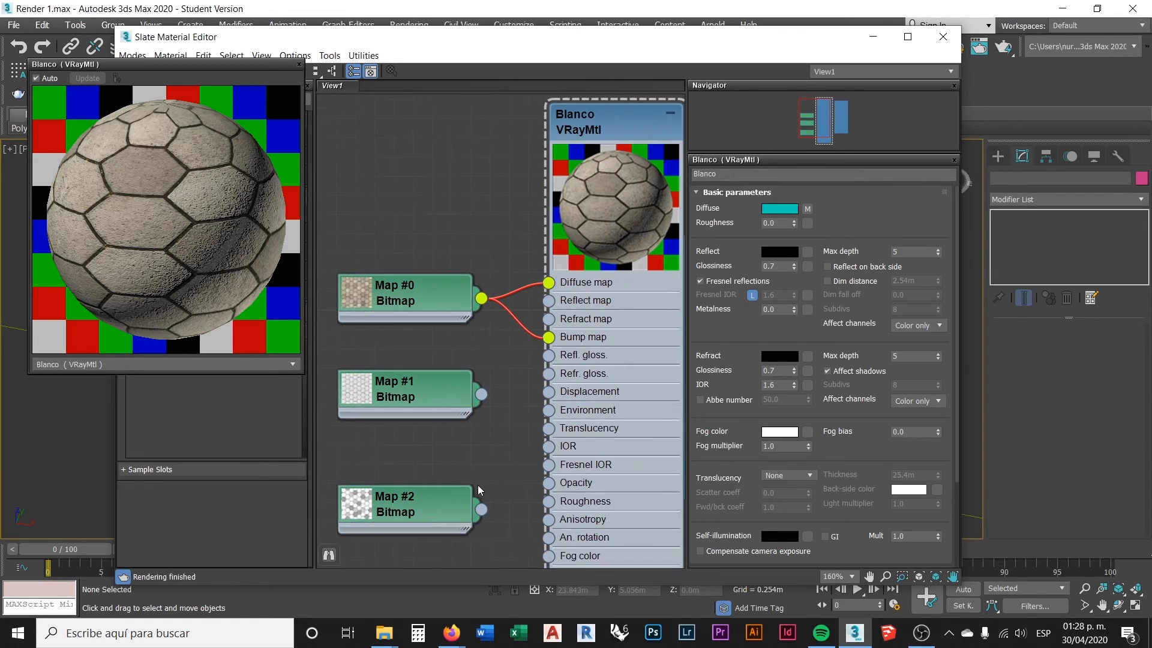
pyautogui.moveTo(488, 451); pyautogui.dragTo(489, 380, button='middle')
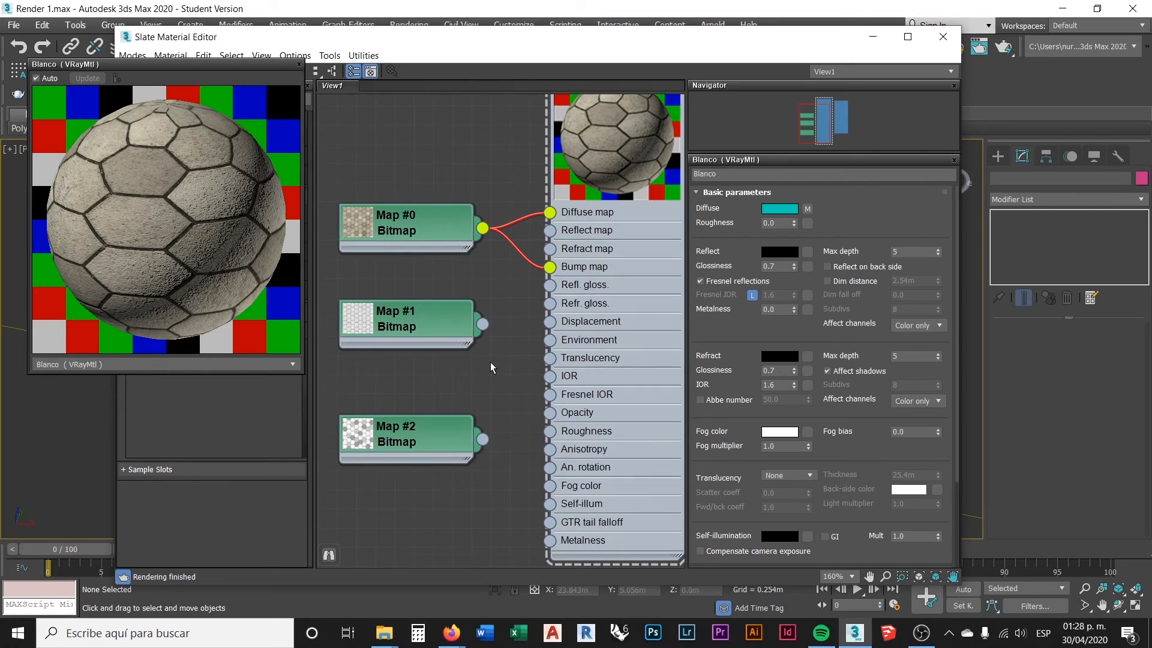
# - Try a white reflection color on the Blanco material and return it to black
pyautogui.click(437, 320)
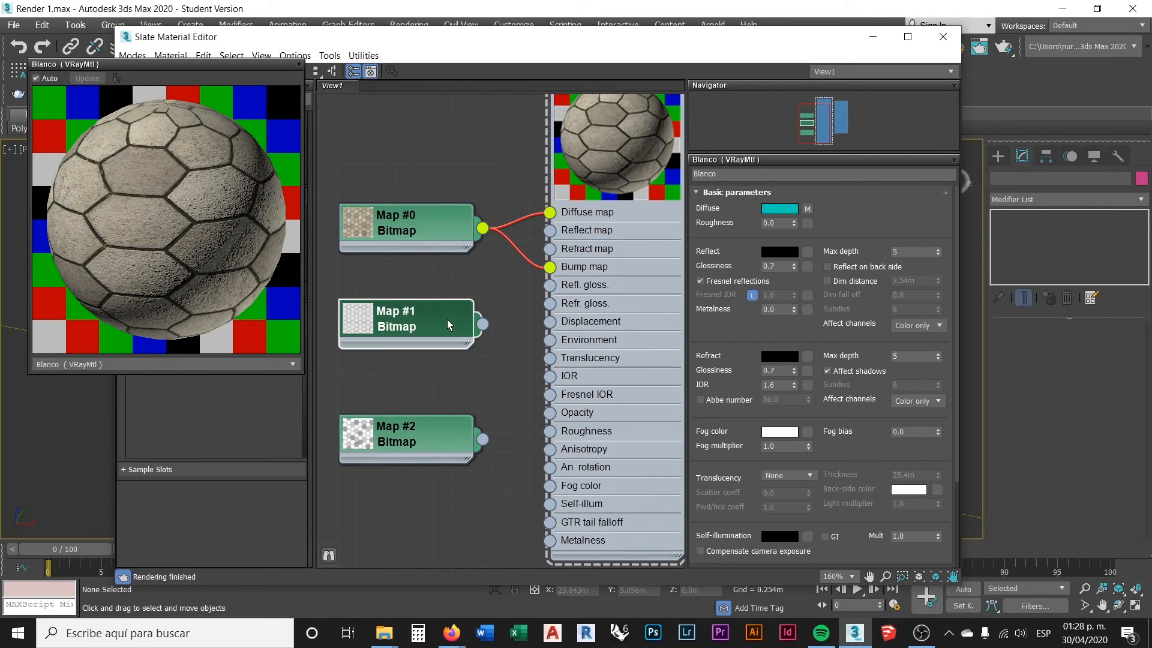
pyautogui.click(448, 280)
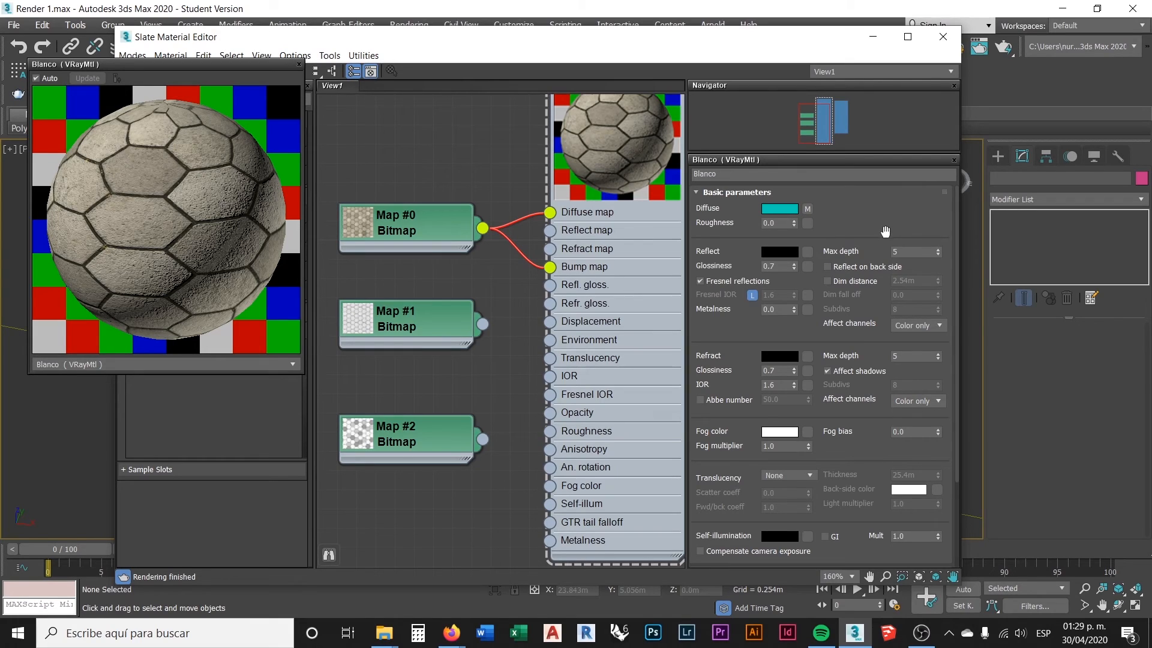
pyautogui.click(776, 250)
pyautogui.click(513, 267)
pyautogui.moveTo(513, 264); pyautogui.dragTo(501, 323)
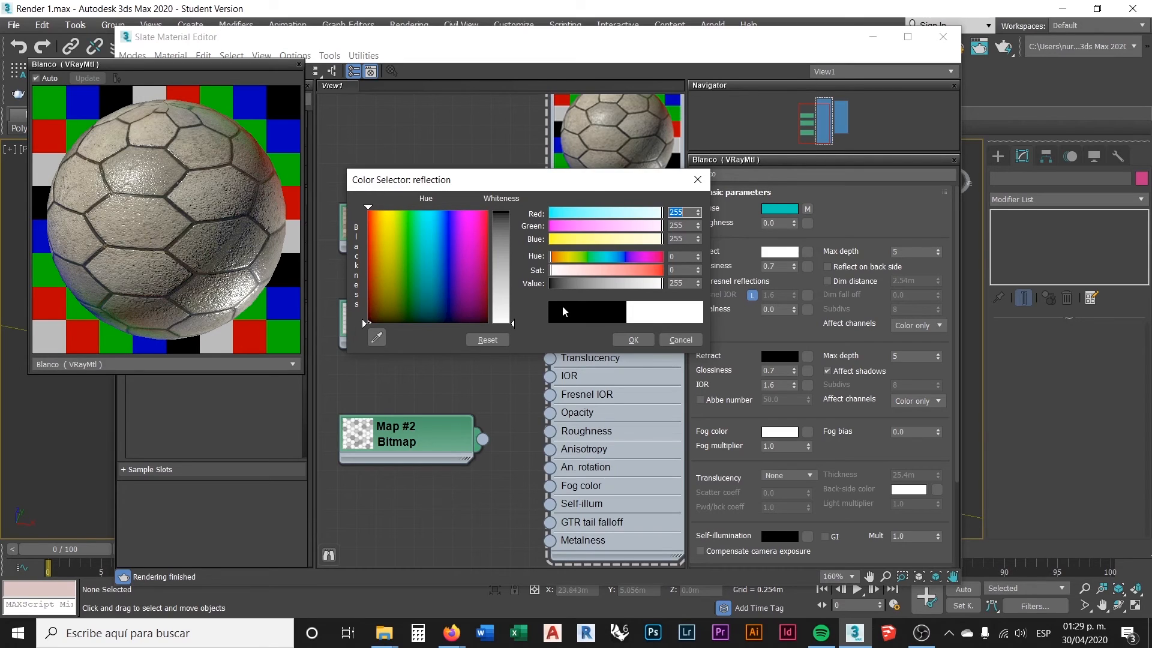
pyautogui.moveTo(503, 259); pyautogui.dragTo(494, 213)
pyautogui.click(633, 340)
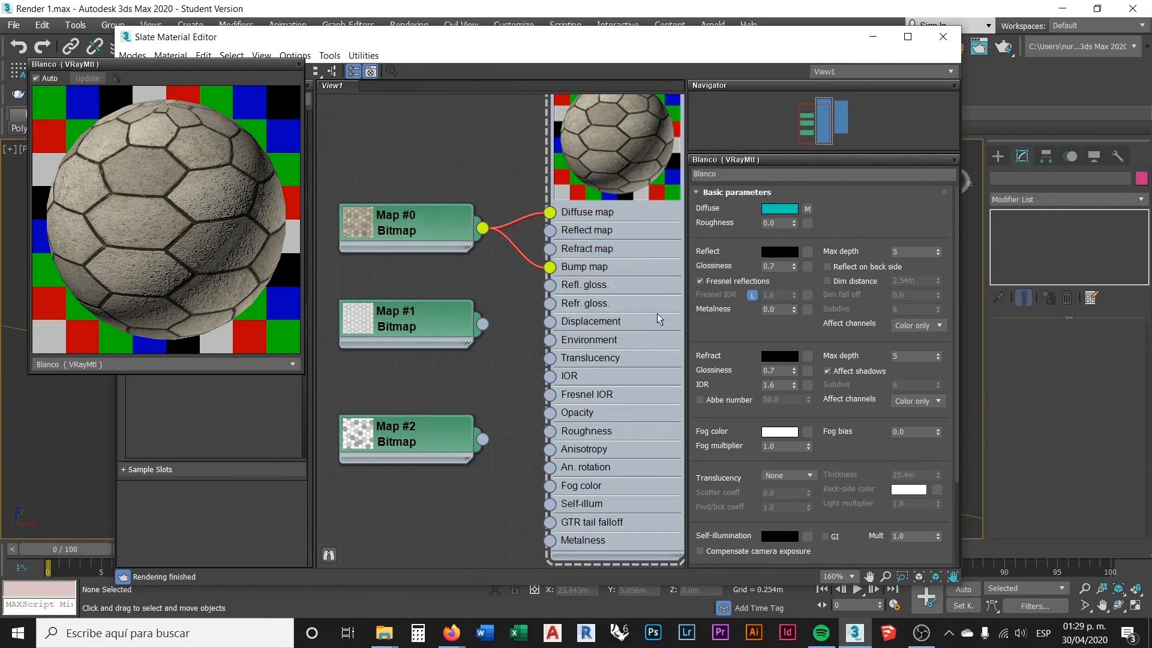
# - Connect the Adoquin reflection bitmap to Blanco's Reflect map input and set the reflection glossiness to 0.5 after trying 0.6
pyautogui.moveTo(420, 323); pyautogui.dragTo(550, 231)
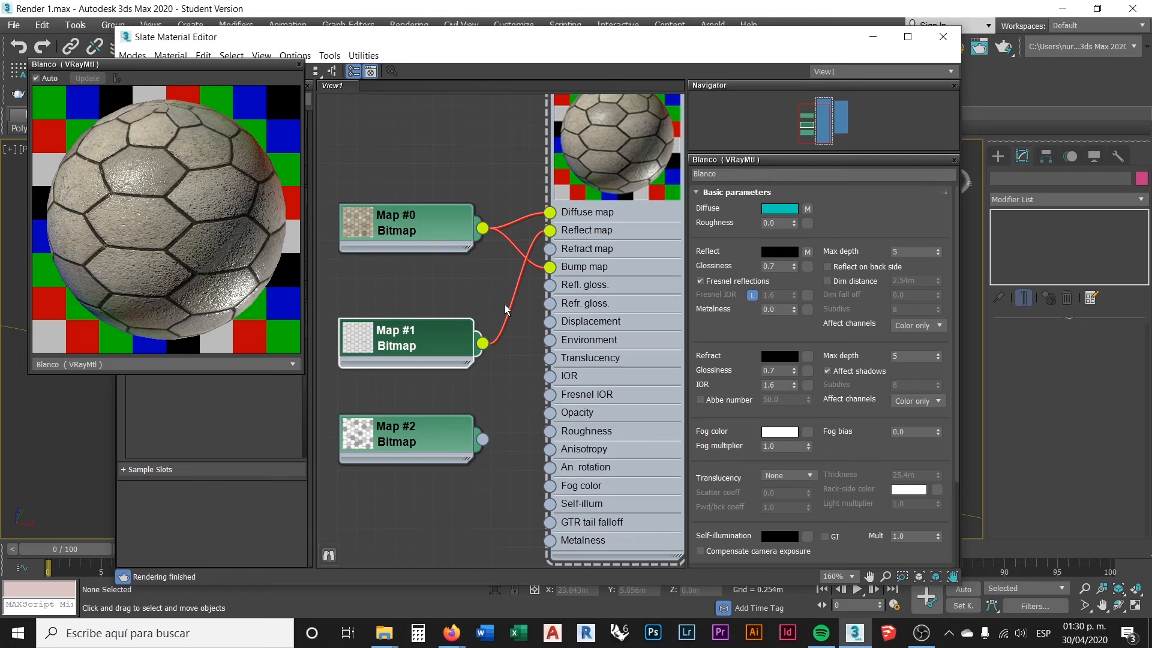
pyautogui.doubleClick(781, 265)
pyautogui.write('0.6')
pyautogui.press('Return')
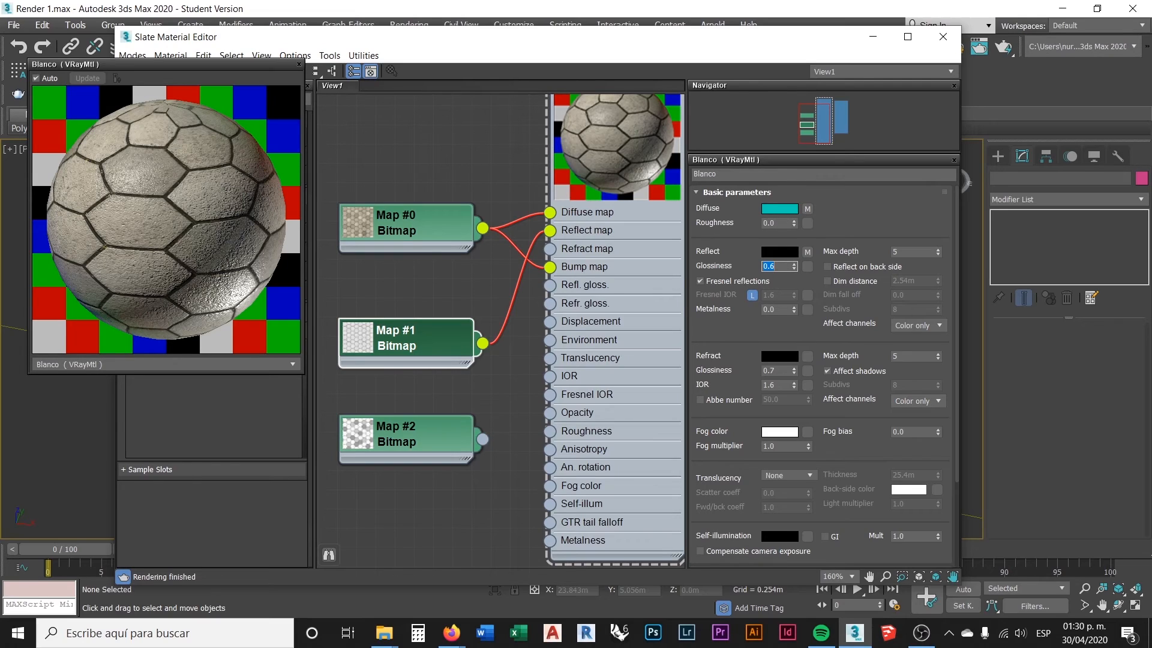
pyautogui.write('.5')
pyautogui.press('Return')
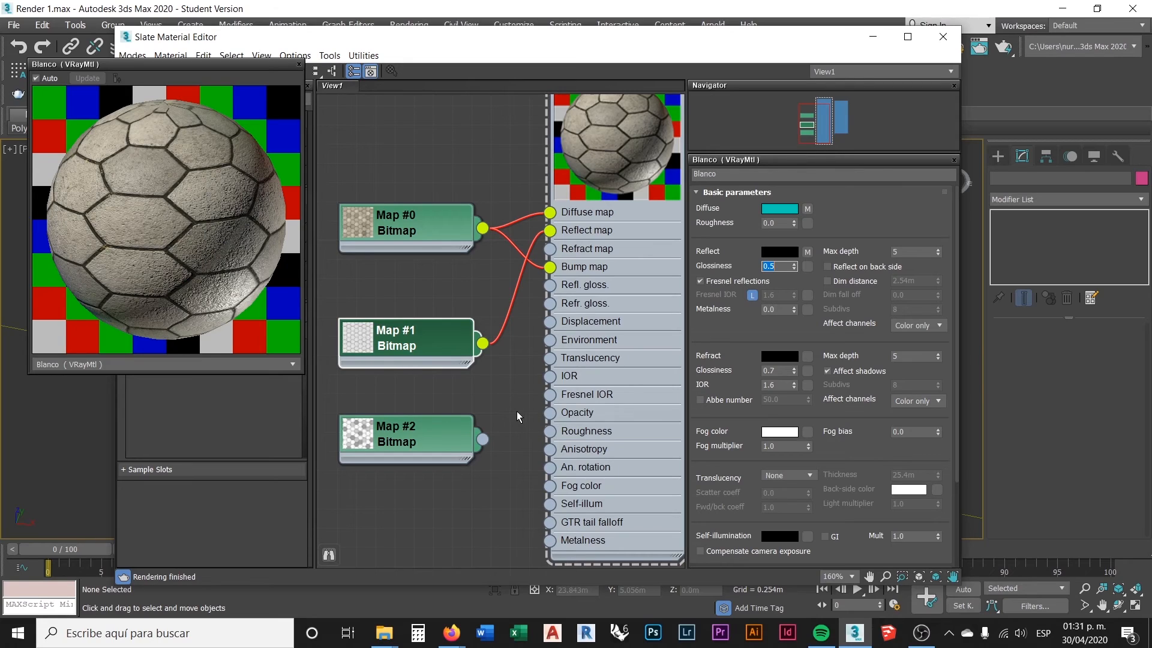
# - Open Adoquin displacement.jpg from the Asfalto folder to examine its grey tones, and return to the Slate Material Editor
pyautogui.click(428, 429)
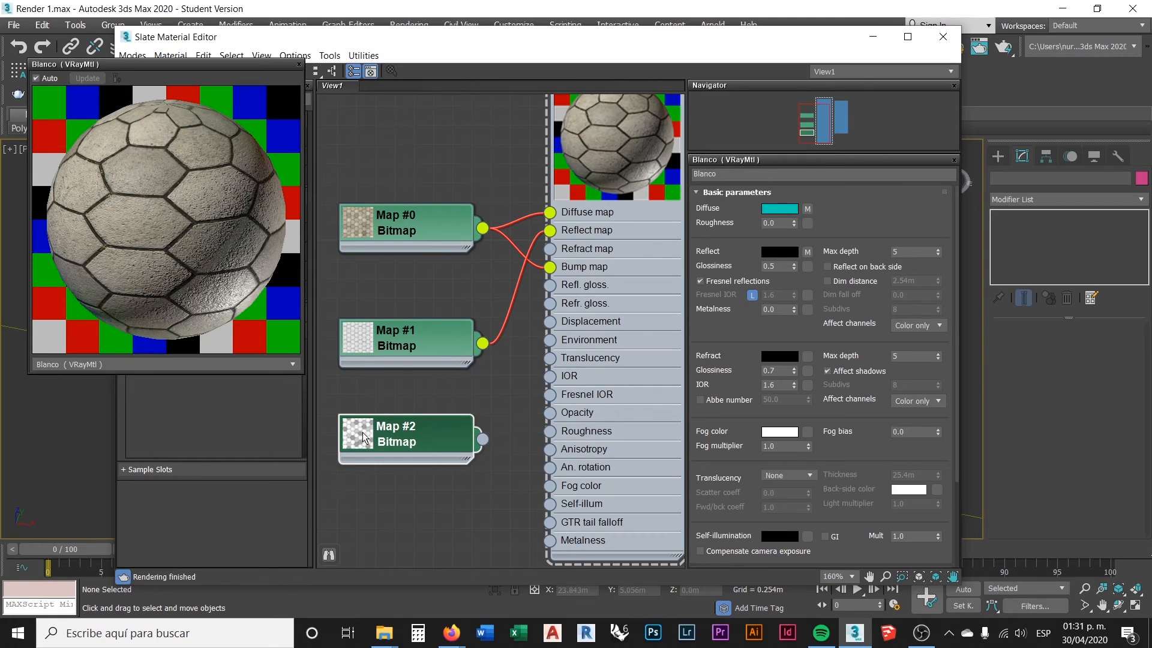
pyautogui.click(384, 633)
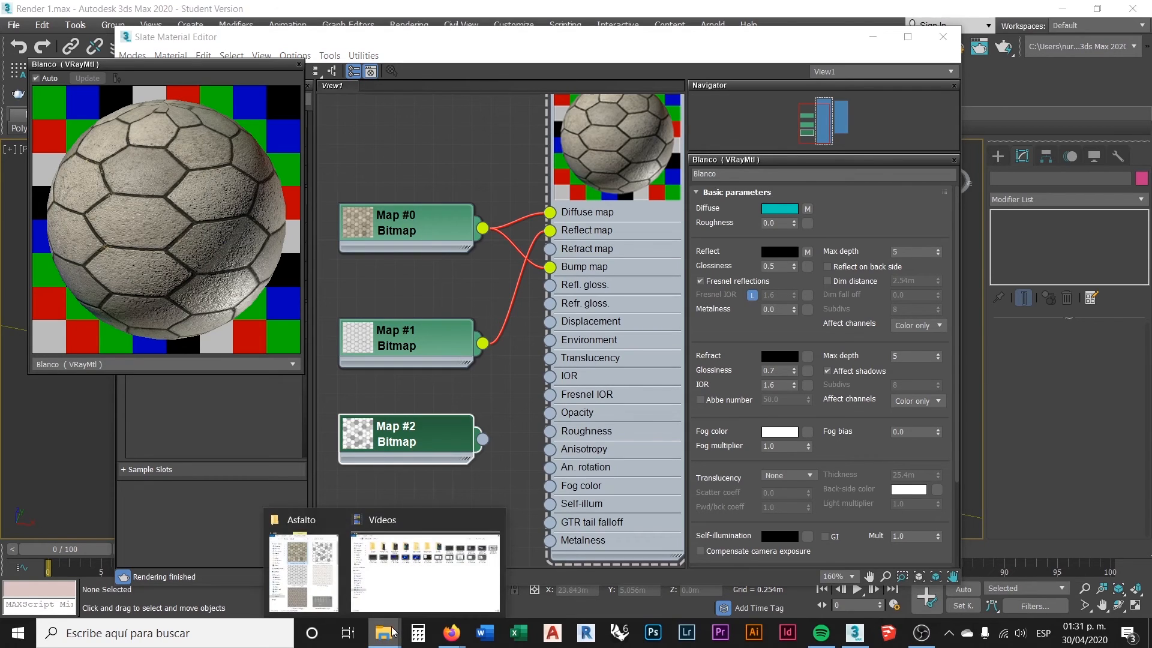
pyautogui.click(312, 564)
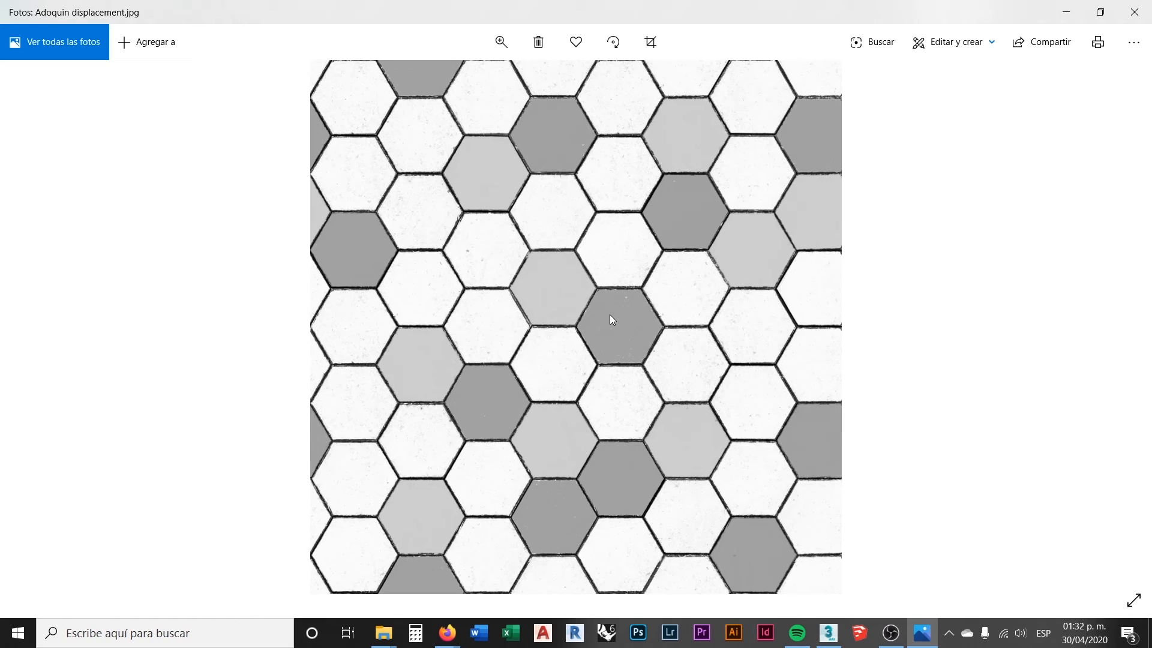
pyautogui.hotkey('alt', 'F4')
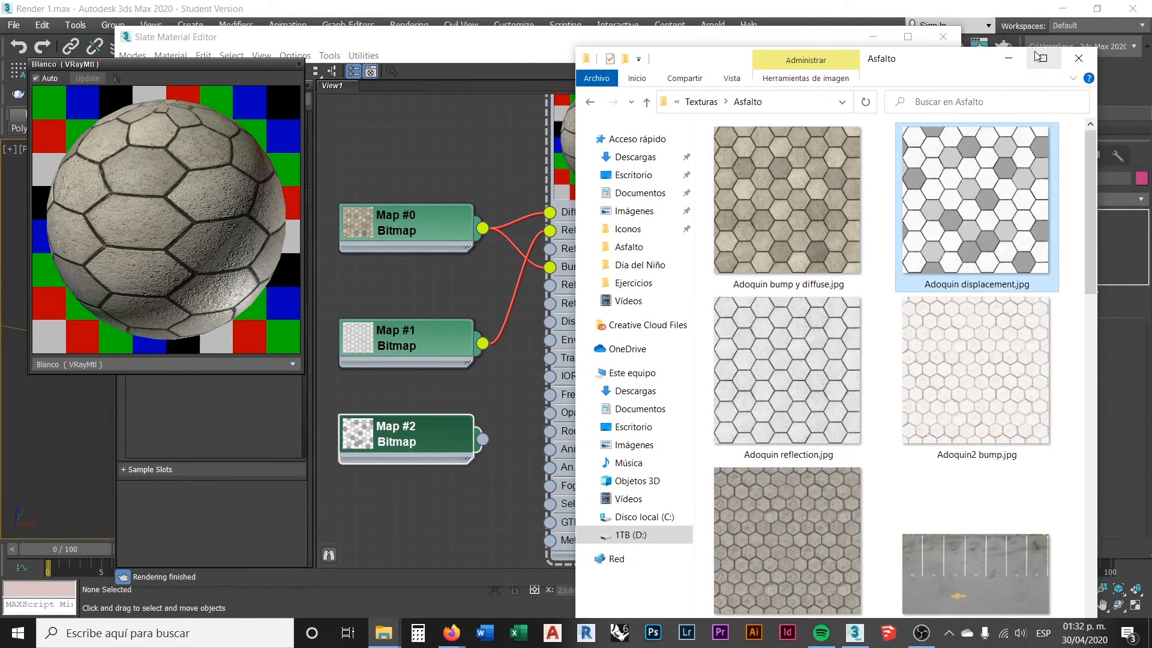
pyautogui.click(503, 426)
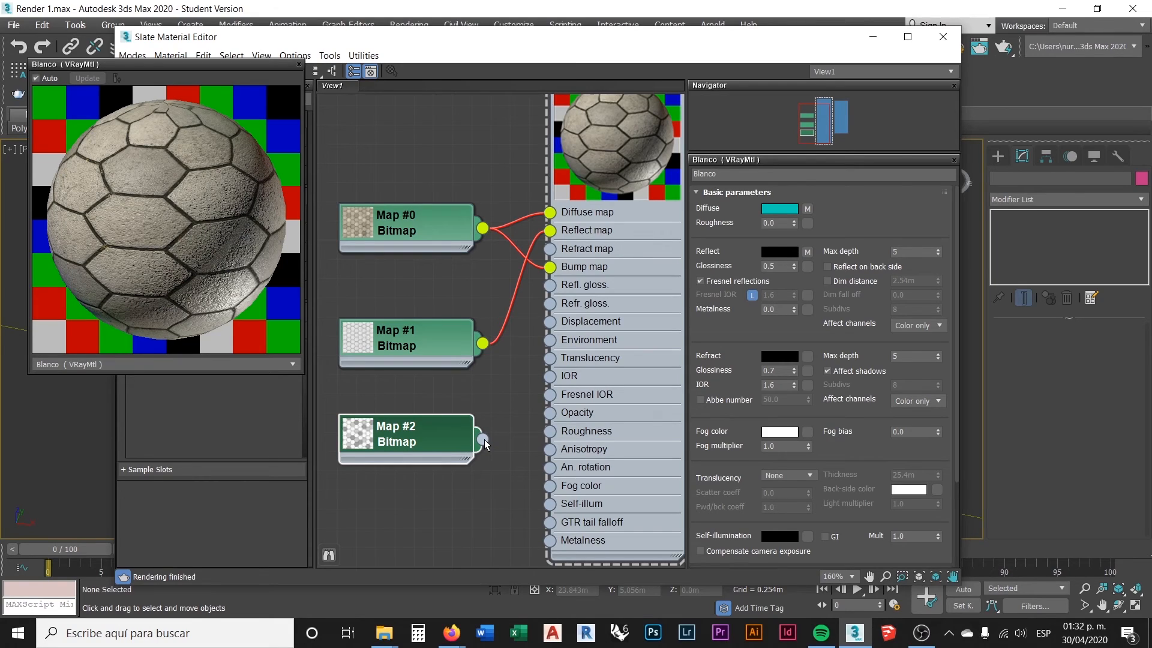
# - Connect the Adoquin displacement bitmap to Blanco's Displacement input, and clear the enlarged material preview and the editor away from the viewport
pyautogui.moveTo(484, 440); pyautogui.dragTo(551, 325)
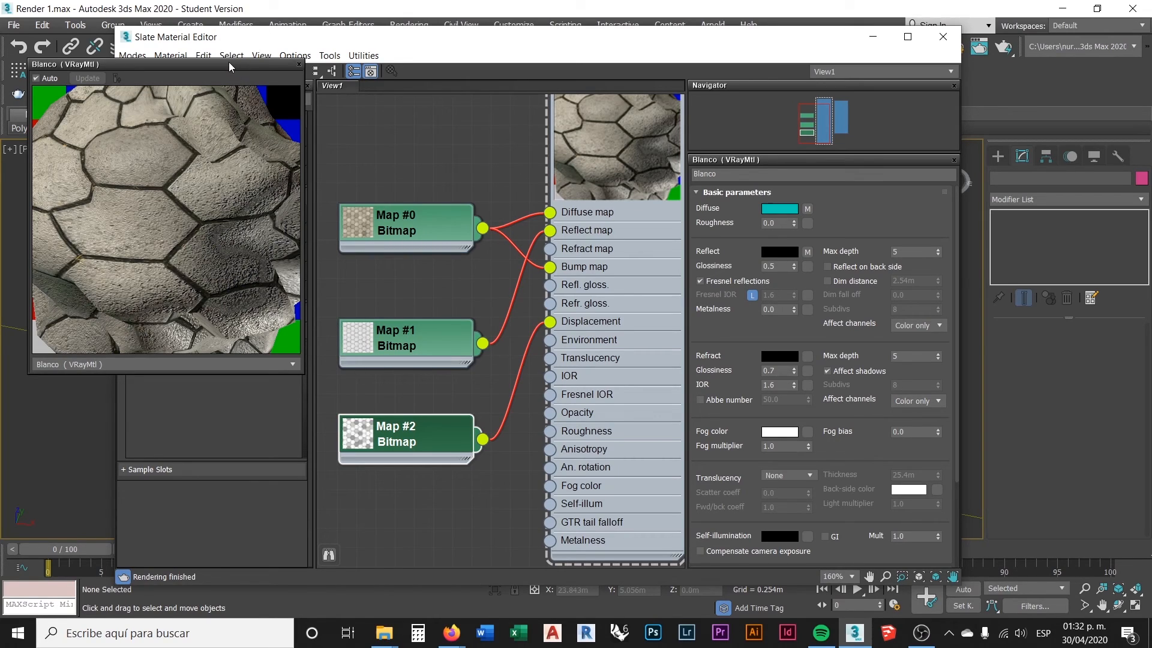
pyautogui.moveTo(228, 62); pyautogui.dragTo(434, 208)
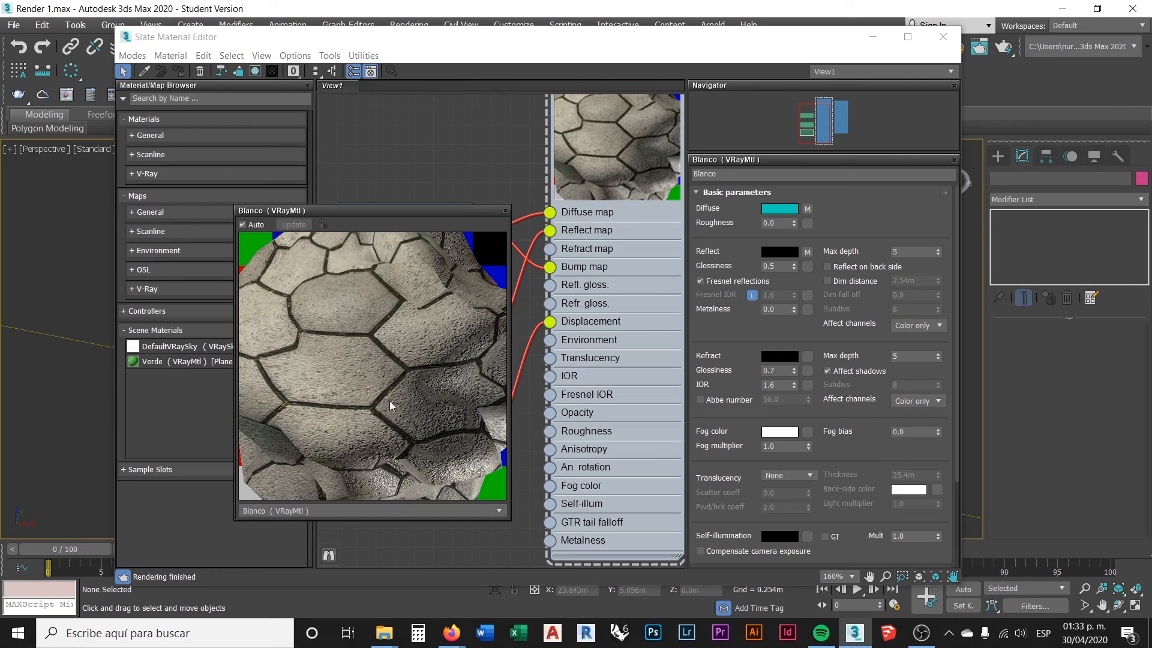
pyautogui.click(505, 211)
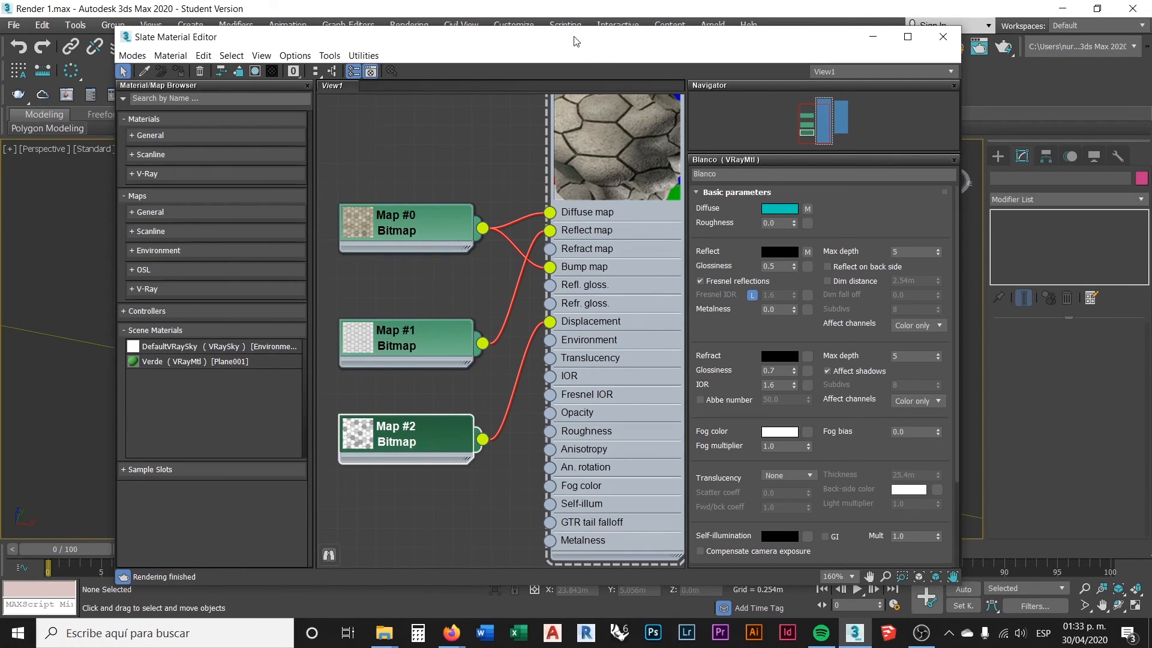
pyautogui.moveTo(576, 42); pyautogui.dragTo(1151, 59)
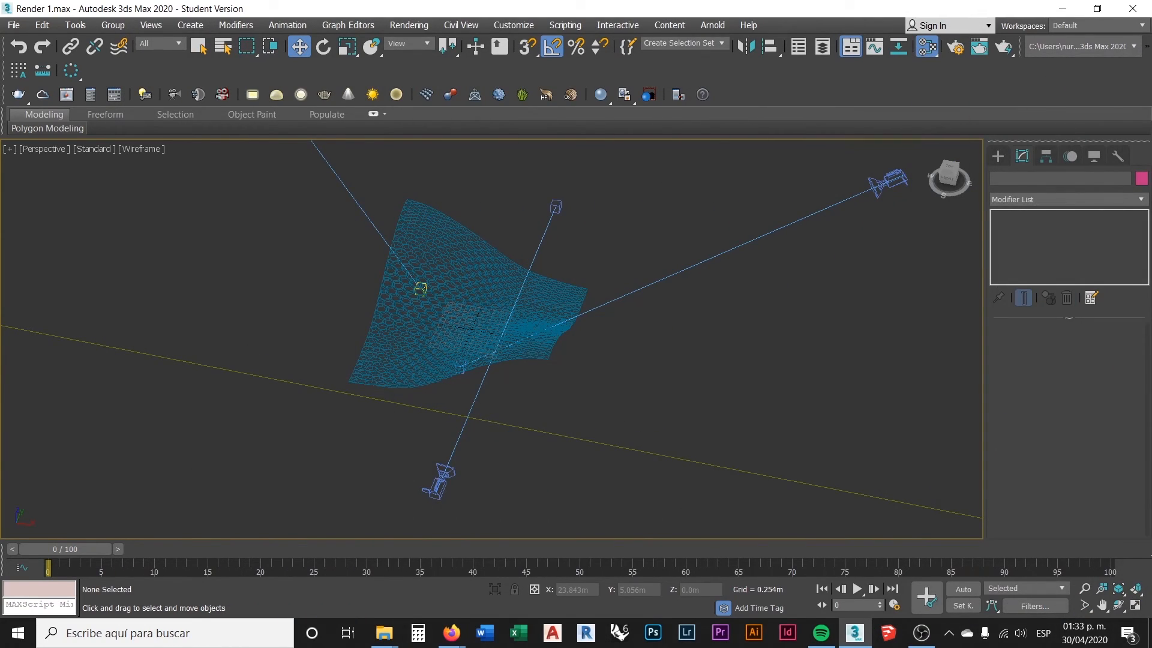
# - Assign the Blanco material to the large ground plane Plane002 and close the Slate Material Editor
pyautogui.moveTo(633, 365); pyautogui.dragTo(547, 340, button='middle')
pyautogui.scroll(-8, 540, 339)
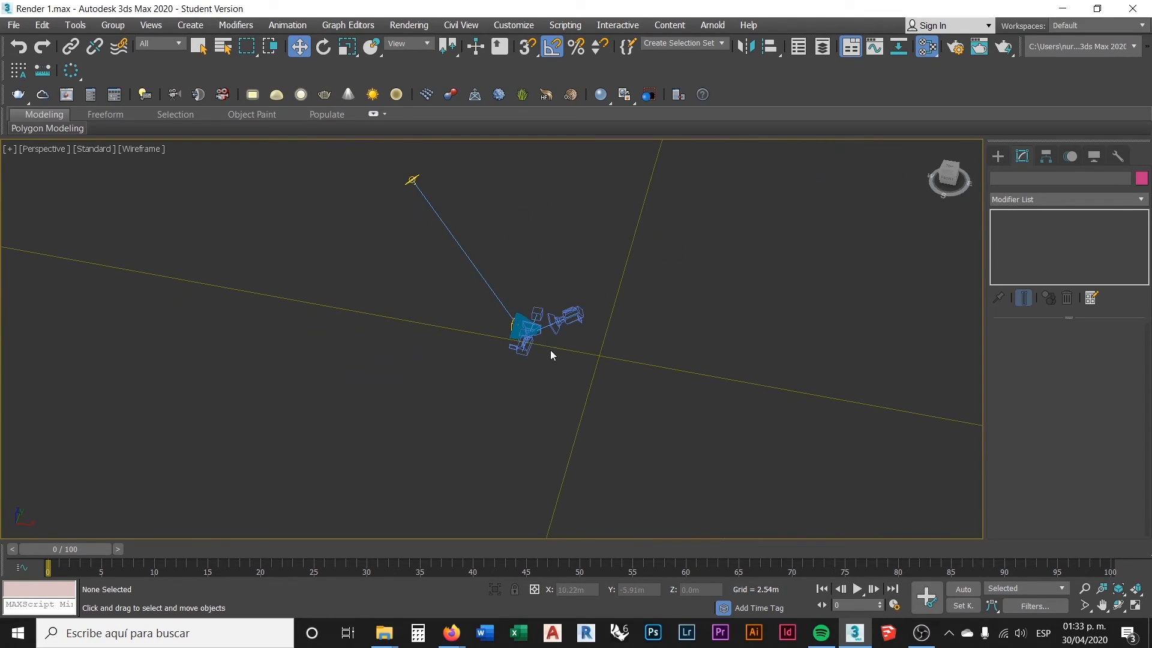
pyautogui.scroll(5, 562, 354)
pyautogui.moveTo(721, 420); pyautogui.dragTo(621, 305)
pyautogui.scroll(-6, 570, 354)
pyautogui.scroll(-6, 577, 370)
pyautogui.click(609, 455)
pyautogui.moveTo(624, 471); pyautogui.dragTo(570, 393)
pyautogui.scroll(6, 583, 364)
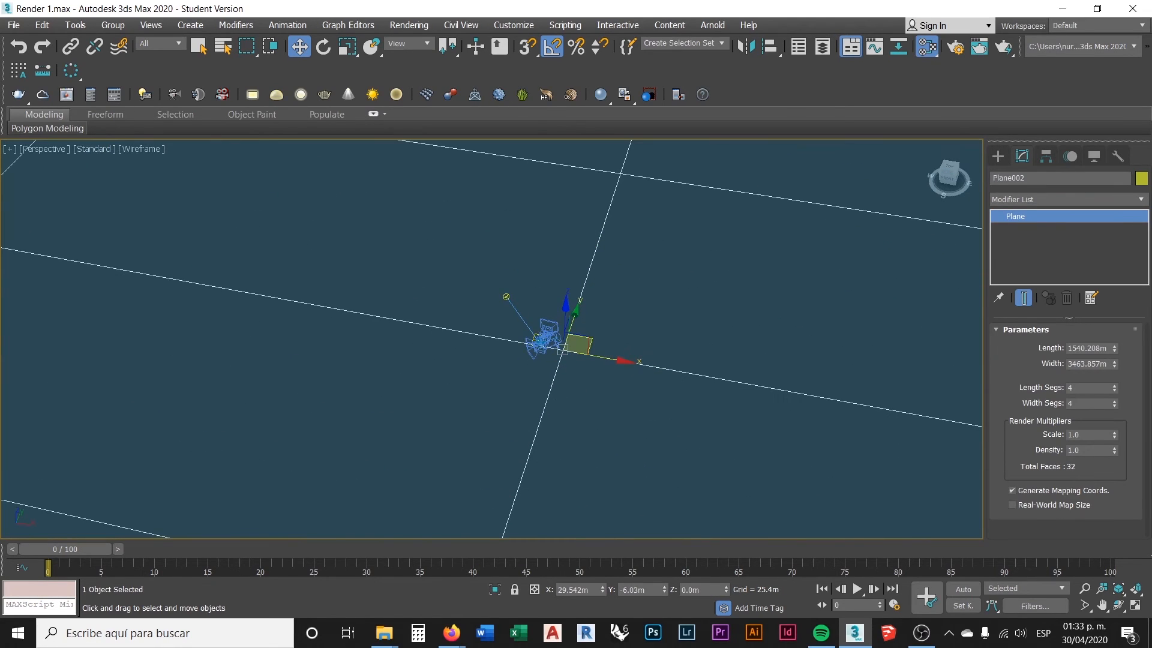
pyautogui.press('m')
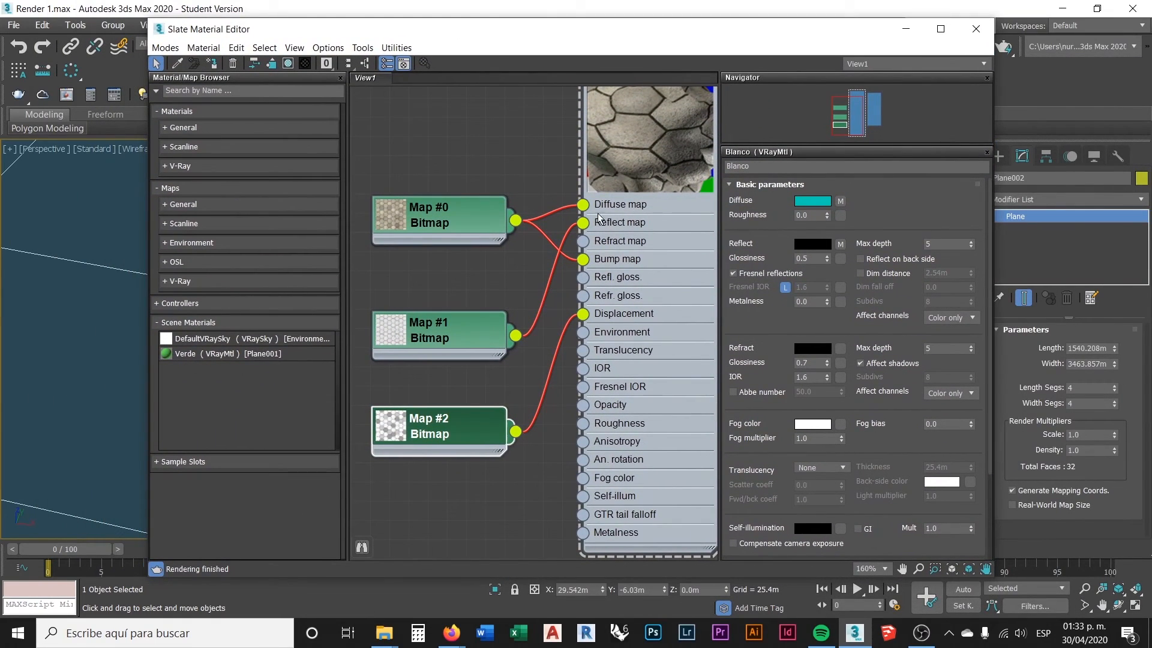
pyautogui.moveTo(605, 146); pyautogui.dragTo(606, 261)
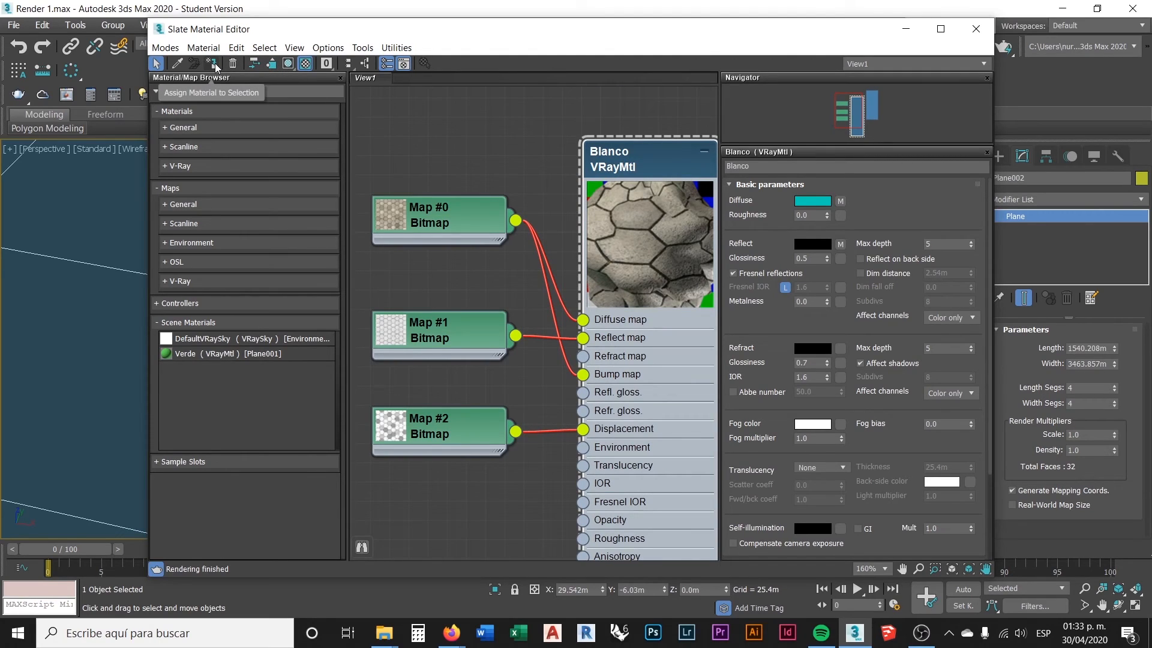
pyautogui.click(216, 65)
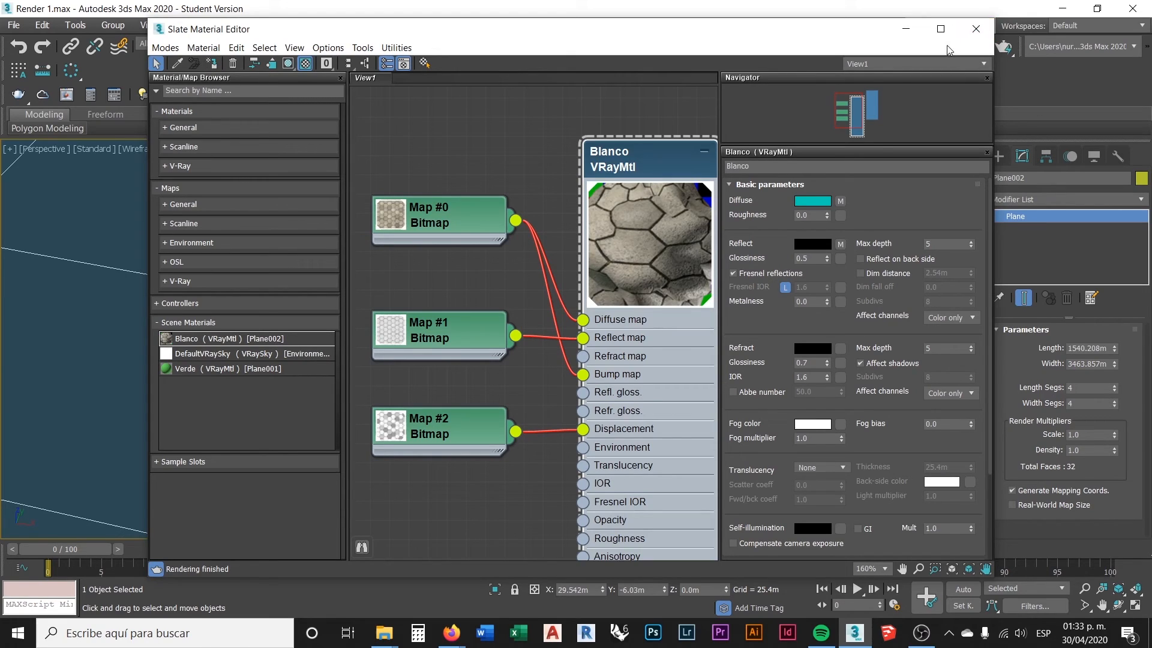
pyautogui.click(977, 29)
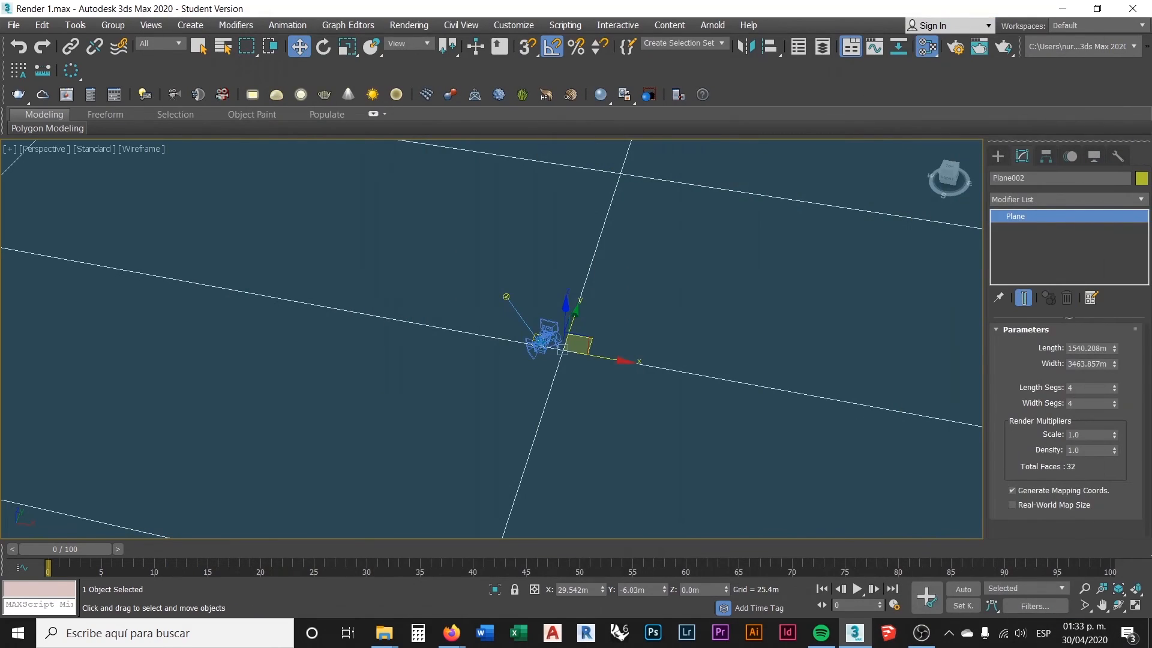
# - Deselect the ground plane and switch the Perspective viewport from wireframe to Default Shading
pyautogui.moveTo(665, 327); pyautogui.dragTo(633, 312, button='middle')
pyautogui.click(629, 428)
pyautogui.scroll(4, 538, 324)
pyautogui.scroll(6, 499, 346)
pyautogui.scroll(-3, 485, 284)
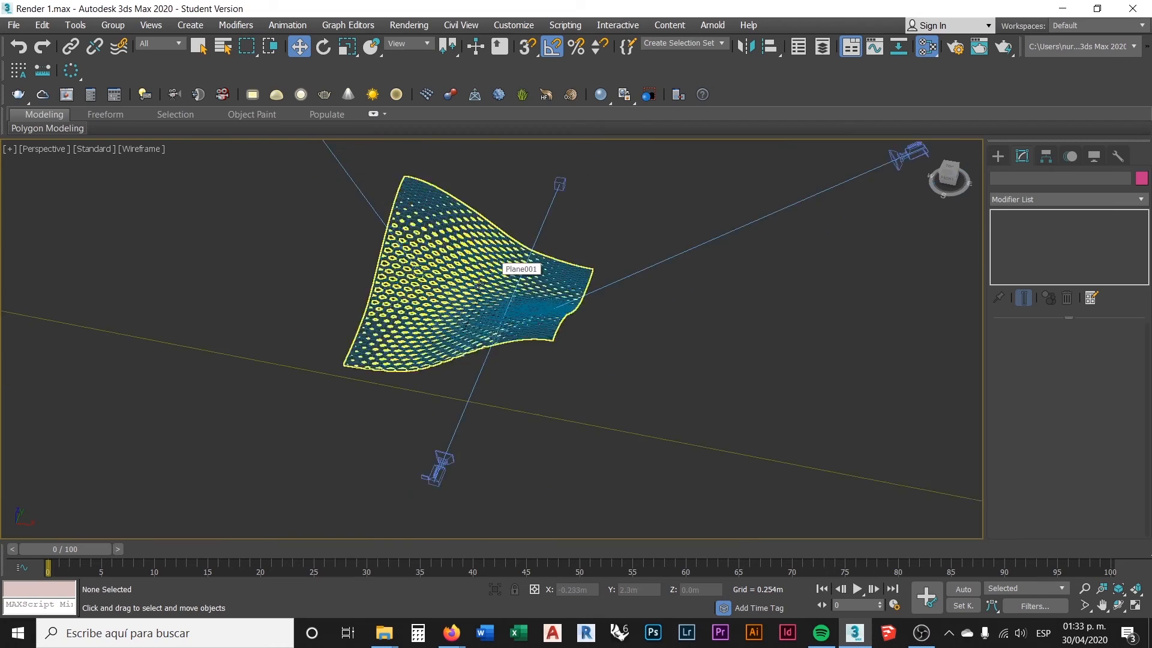
pyautogui.press('F3')
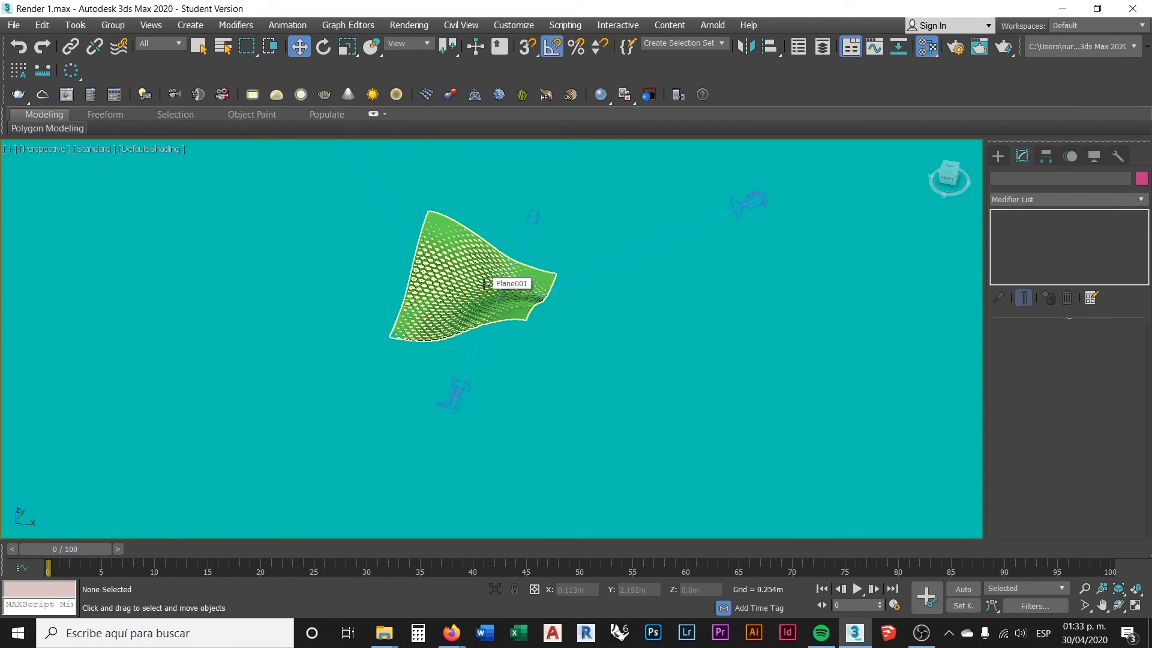
pyautogui.moveTo(610, 329); pyautogui.dragTo(554, 332, button='middle')
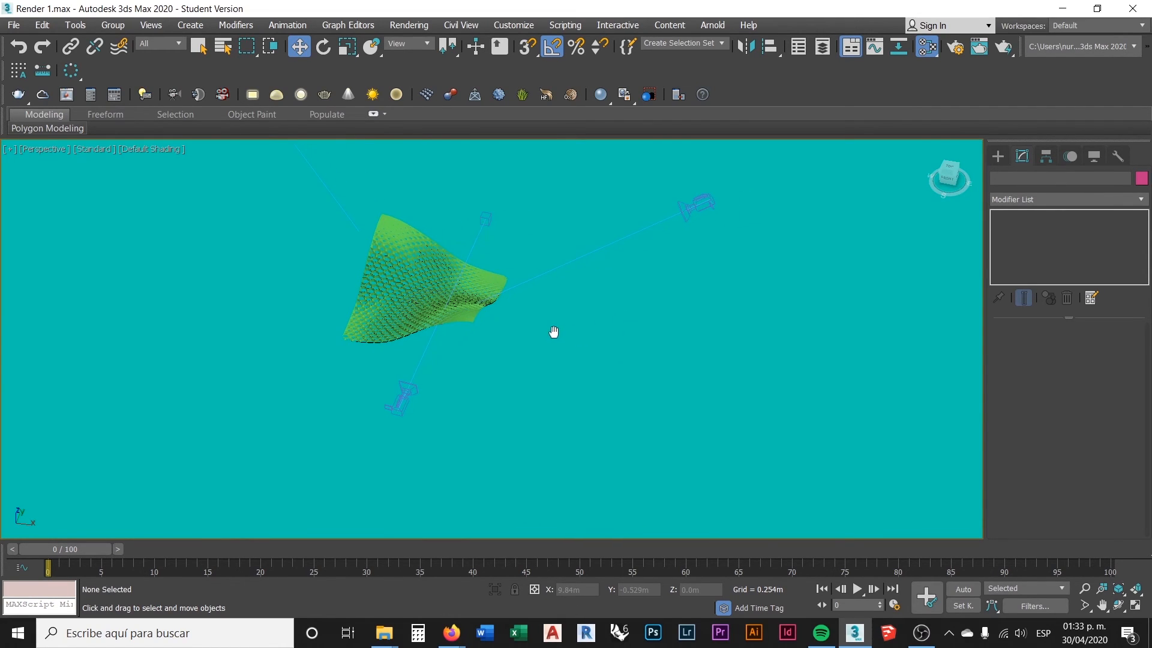
pyautogui.moveTo(802, 343); pyautogui.dragTo(697, 342, button='middle')
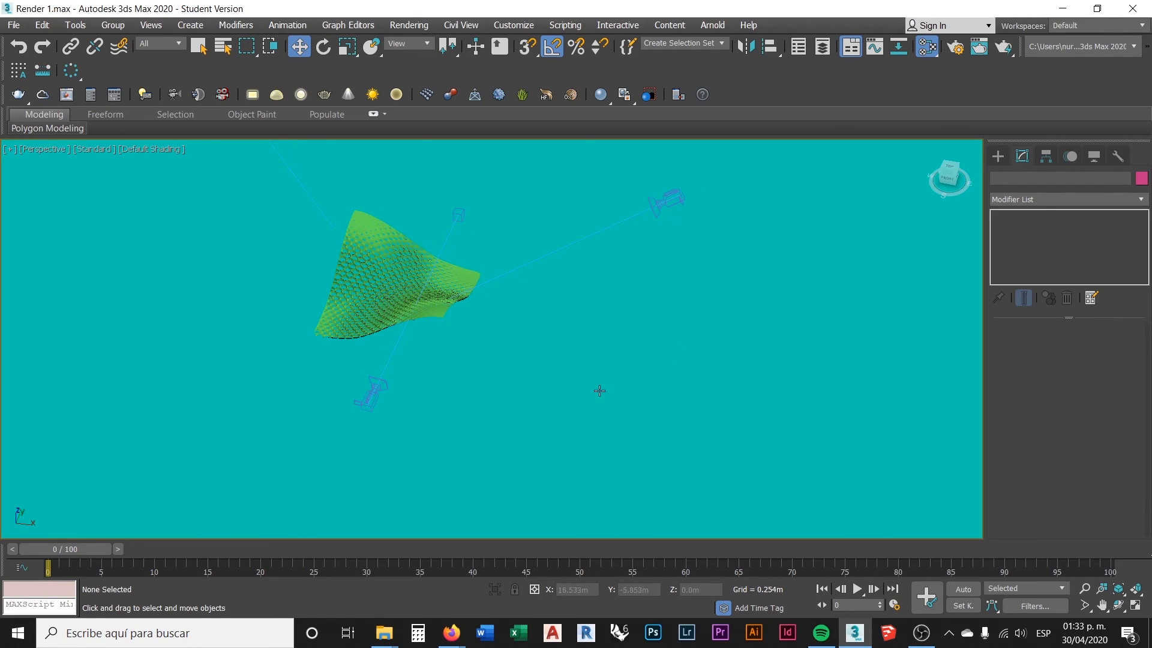
# - Show the Blanco material's shaded texture in the viewport and move the Slate Material Editor out of the way
pyautogui.press('m')
pyautogui.moveTo(542, 210); pyautogui.dragTo(409, 359)
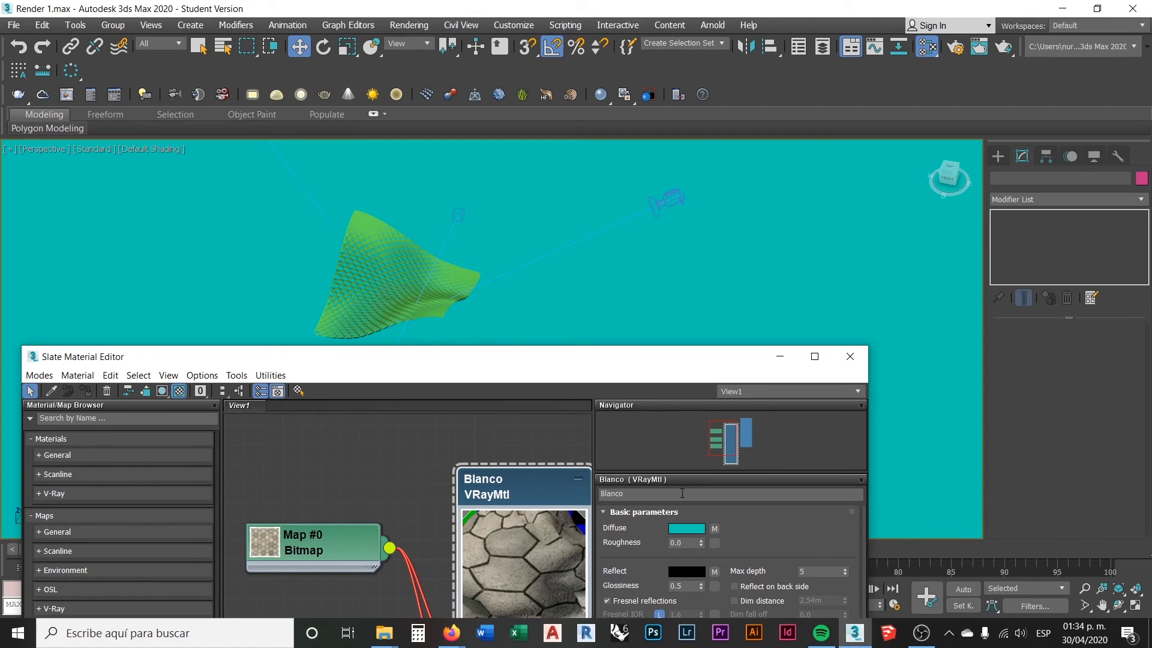
pyautogui.moveTo(602, 360); pyautogui.dragTo(803, 277)
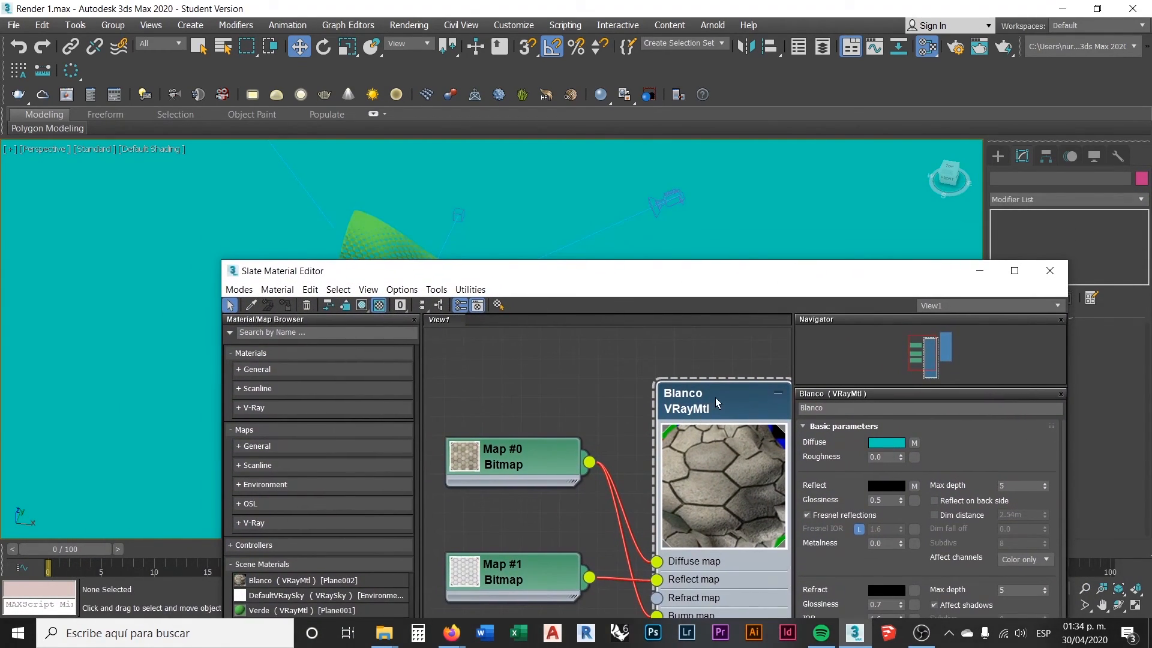
pyautogui.click(363, 306)
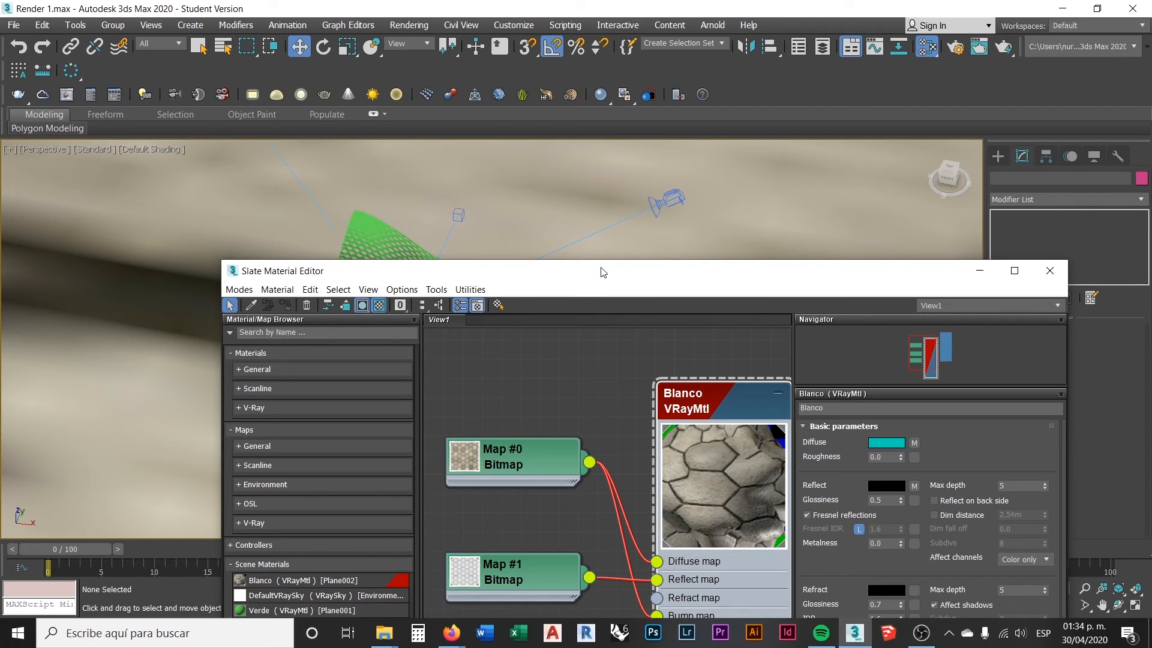
pyautogui.moveTo(591, 272); pyautogui.dragTo(1151, 168)
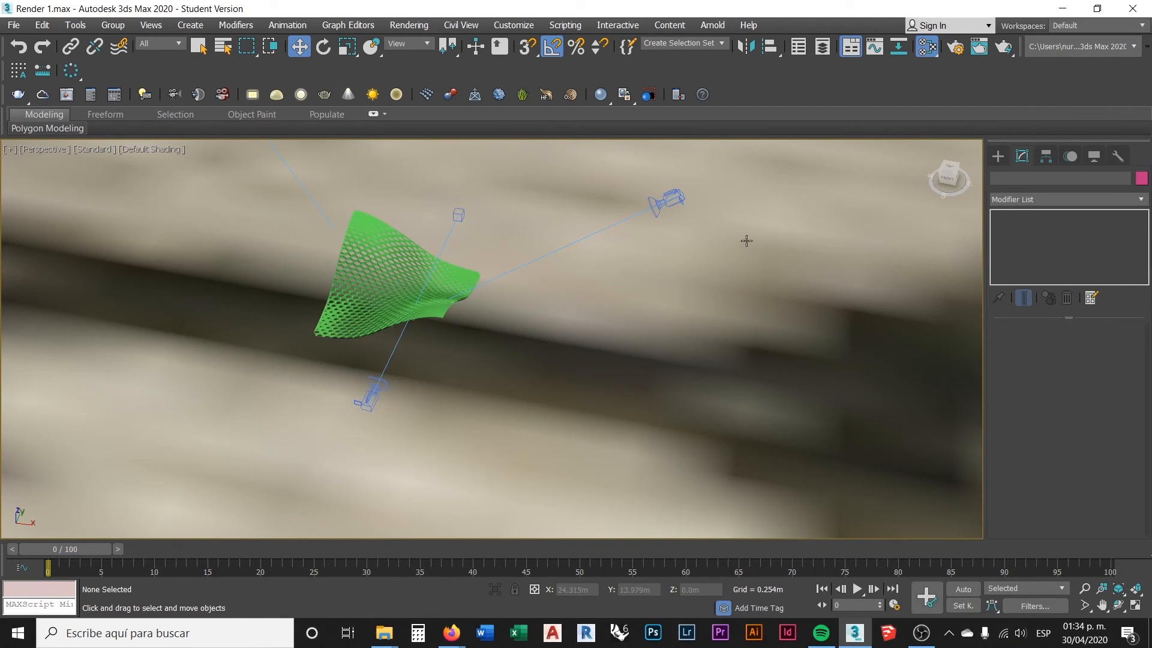
# - Examine the scale of the paving texture on the ground plane against the perforated surface and the cameras
pyautogui.scroll(-5, 600, 354)
pyautogui.scroll(-5, 585, 362)
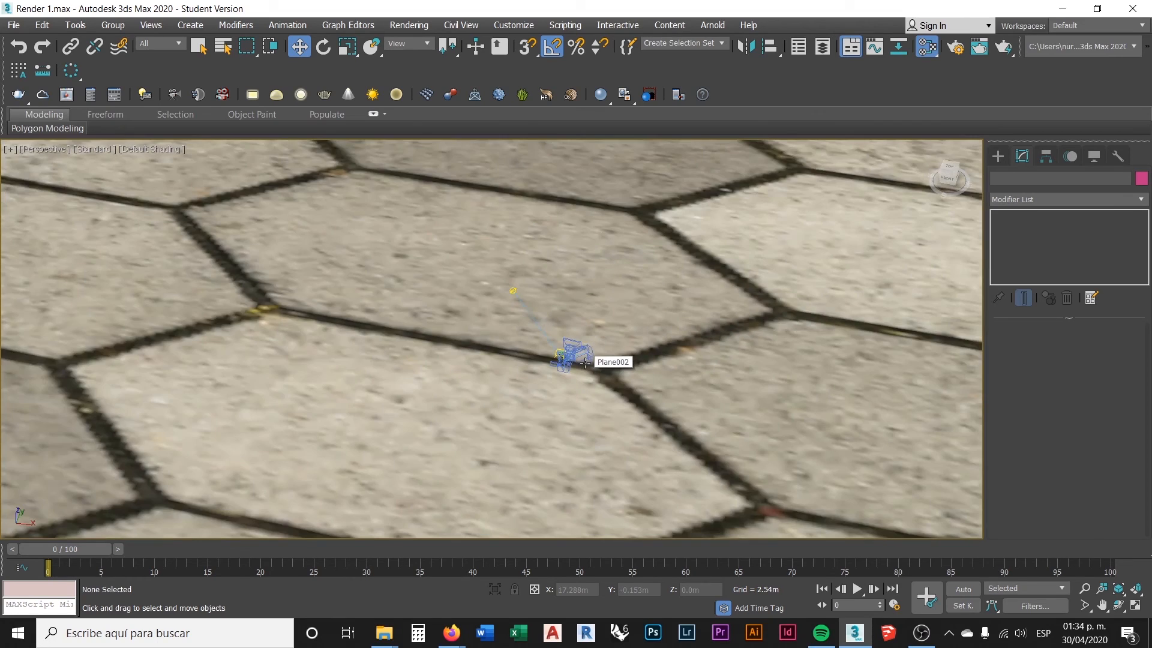
pyautogui.scroll(-4, 646, 399)
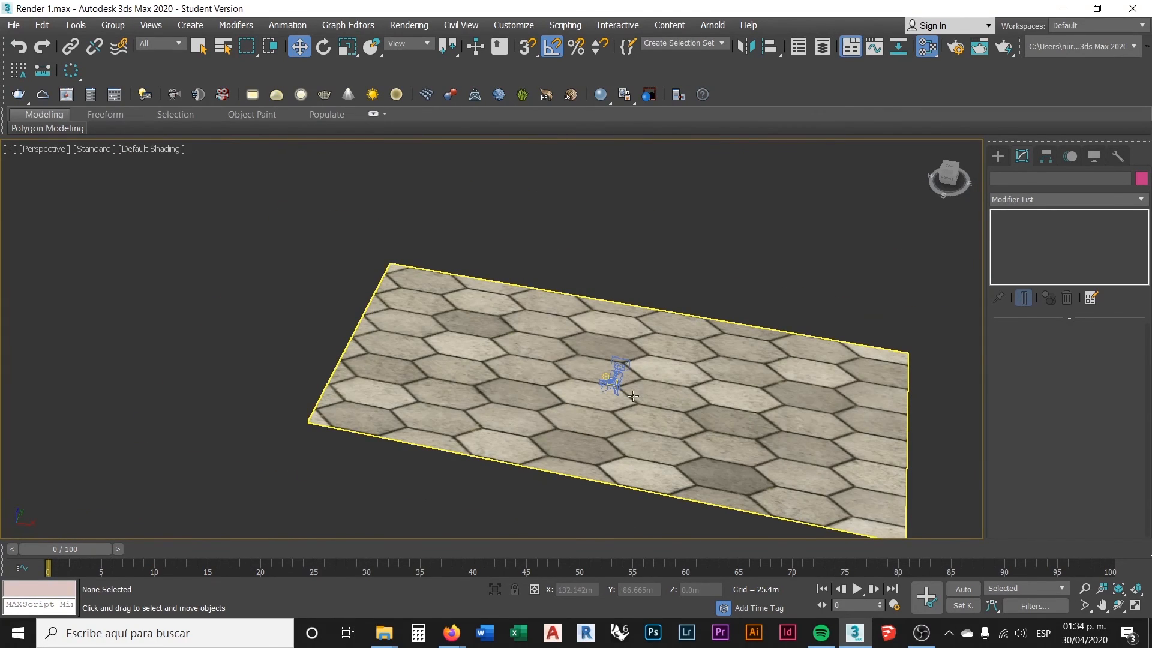
pyautogui.scroll(3, 545, 404)
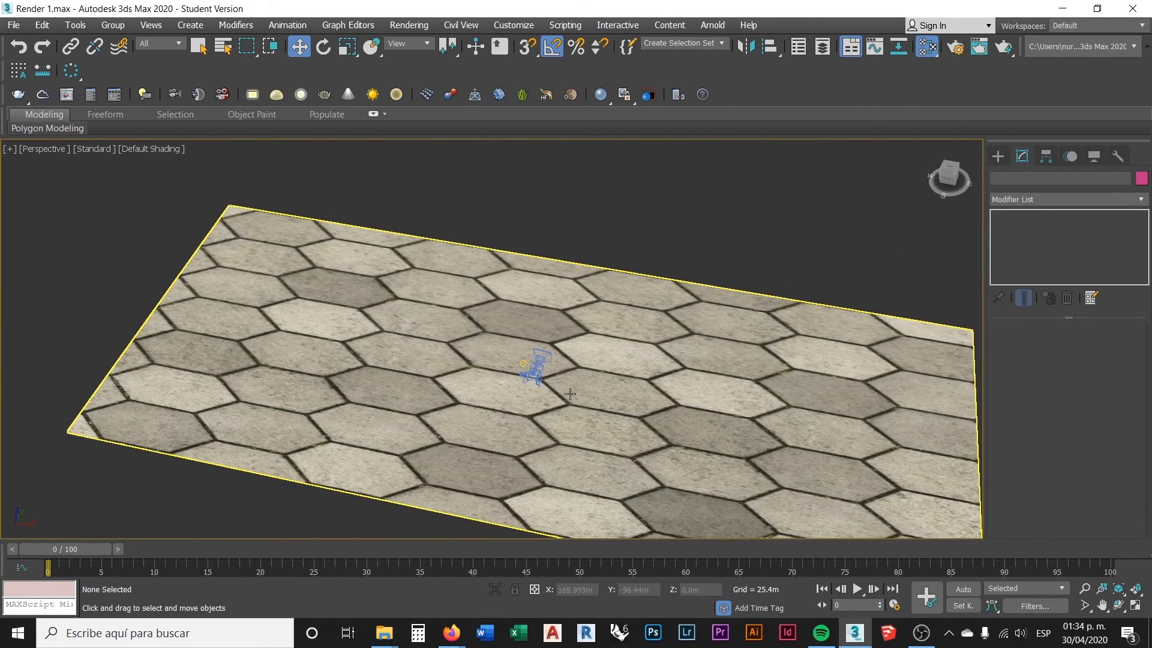
pyautogui.scroll(3, 567, 459)
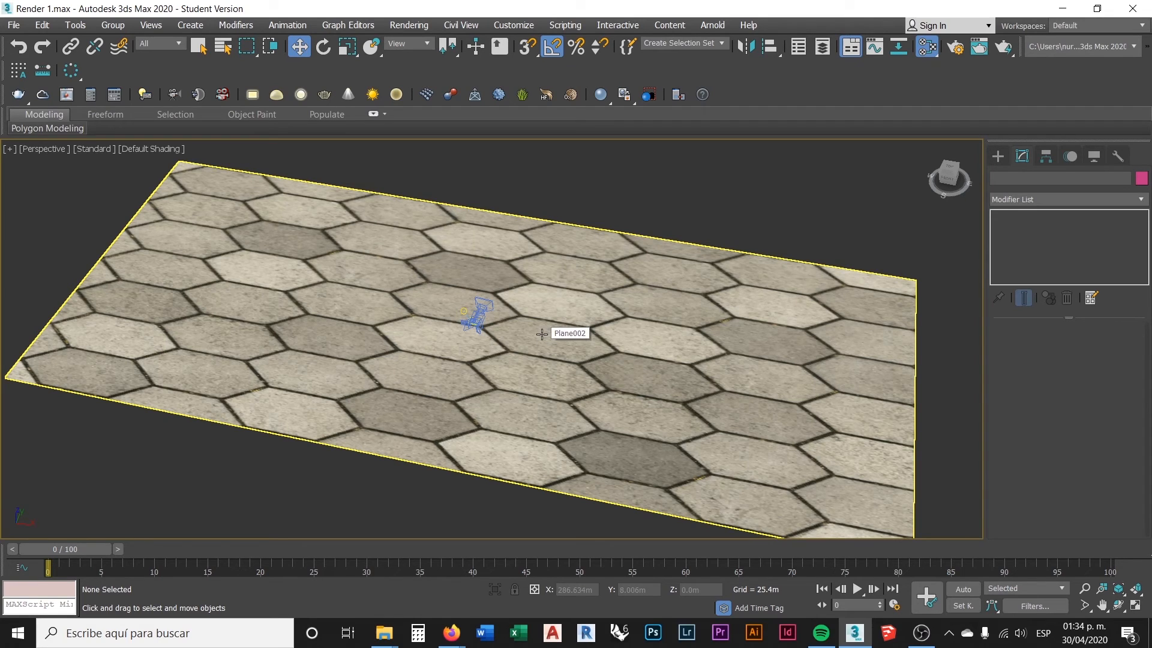
pyautogui.moveTo(535, 366); pyautogui.dragTo(516, 399, button='middle')
pyautogui.scroll(10, 461, 352)
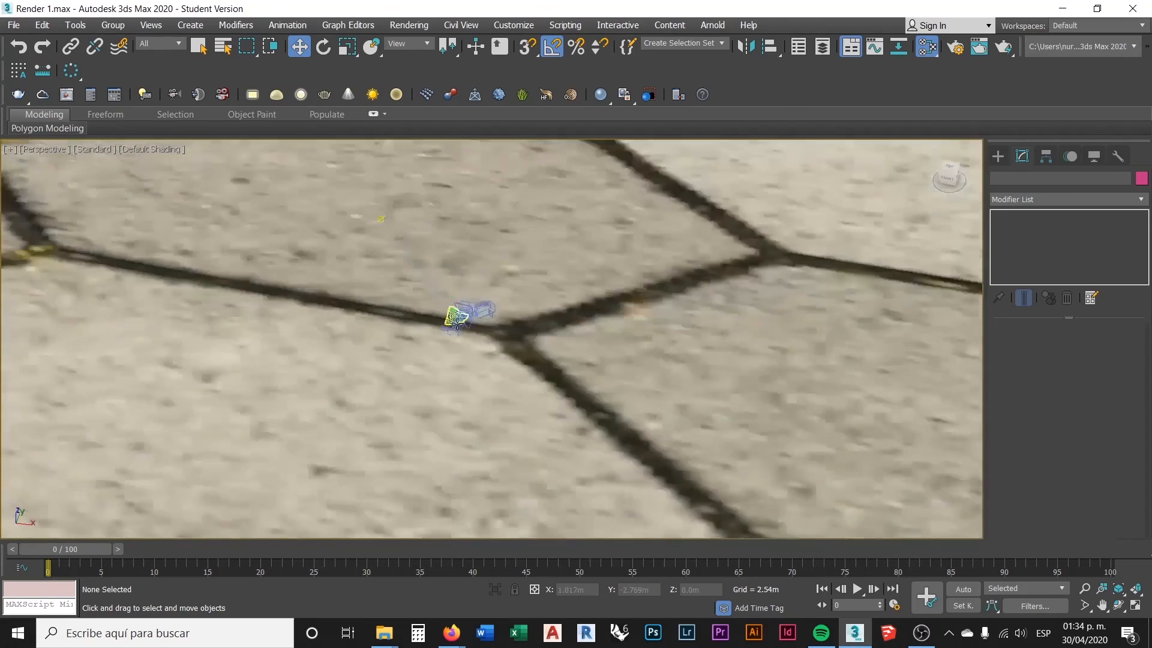
pyautogui.scroll(5, 463, 308)
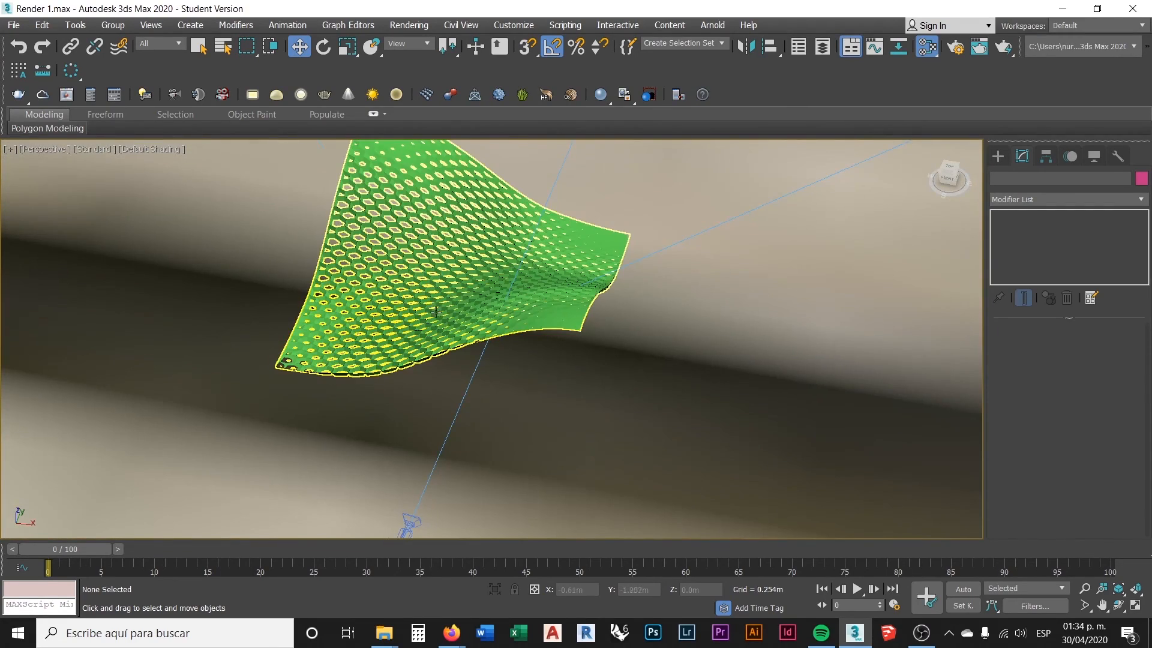
pyautogui.scroll(-15, 471, 368)
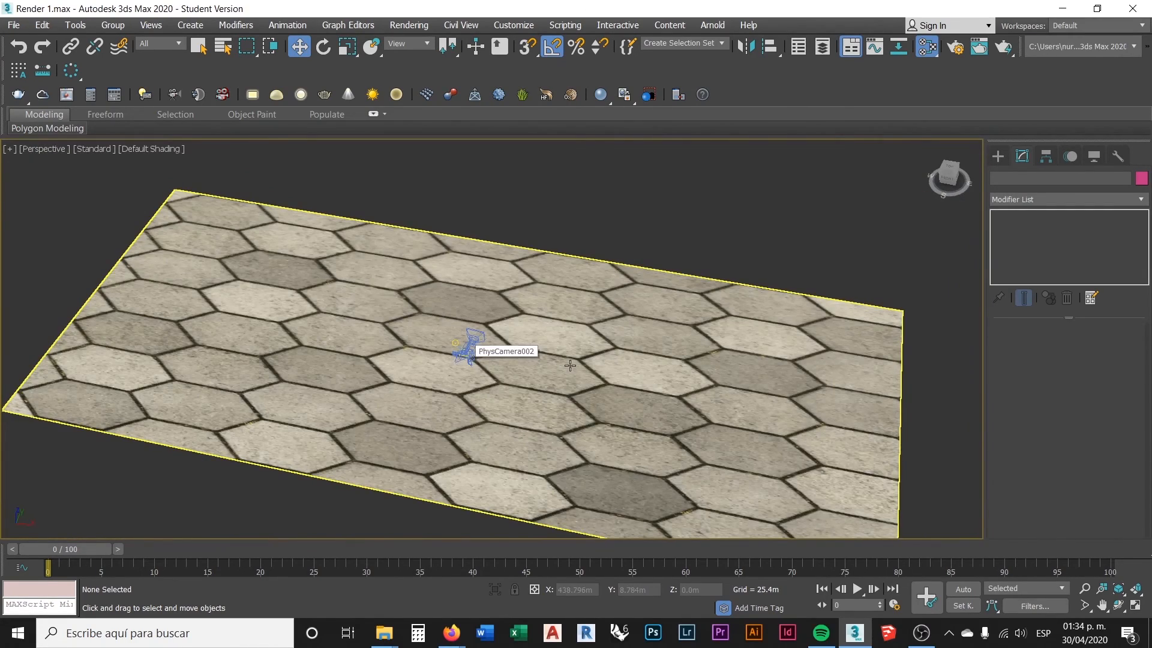
# - Add a UVW Map modifier to the ground plane Plane002
pyautogui.click(639, 349)
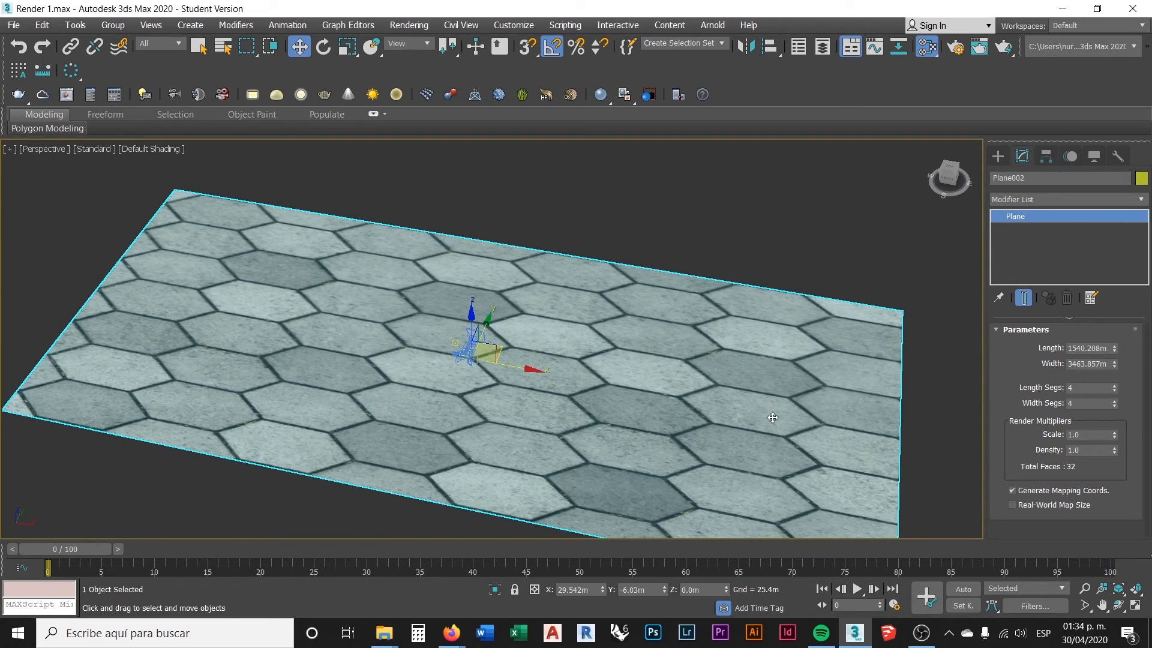
pyautogui.moveTo(690, 345); pyautogui.dragTo(695, 315, button='middle')
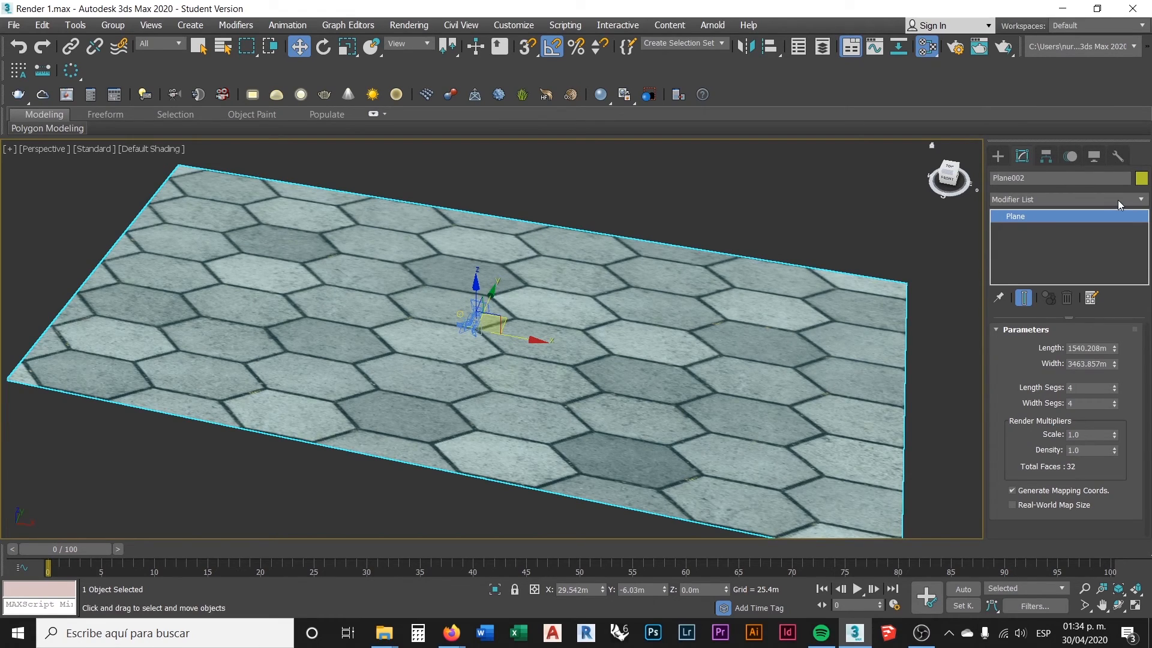
pyautogui.click(1141, 202)
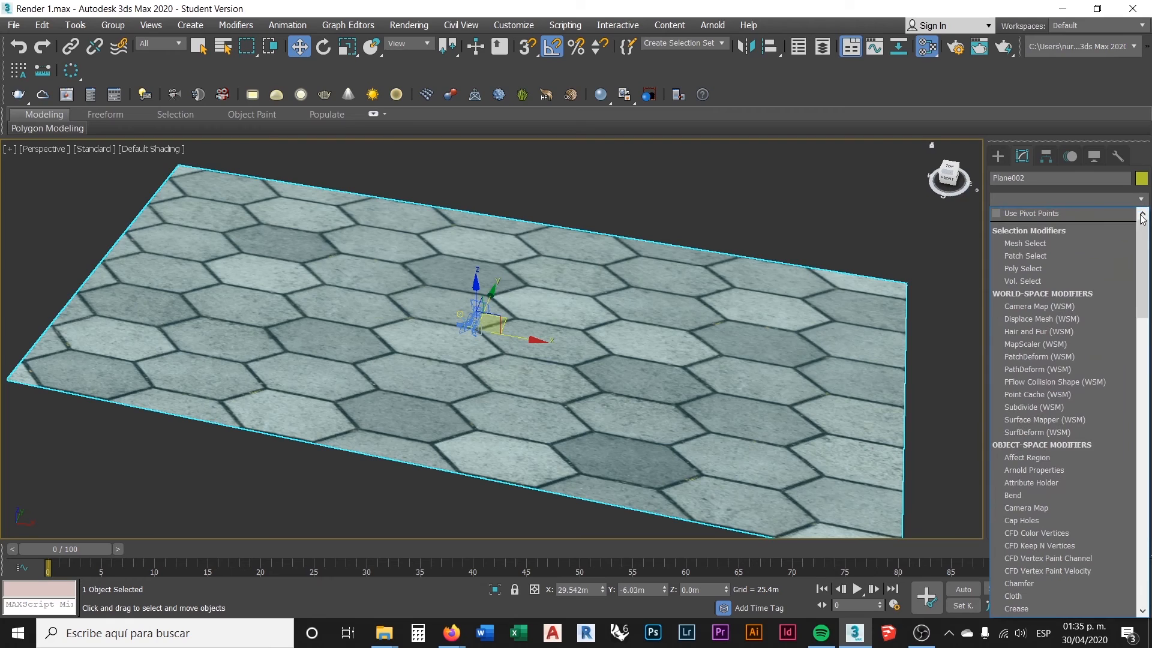
pyautogui.moveTo(1142, 264); pyautogui.dragTo(1142, 556)
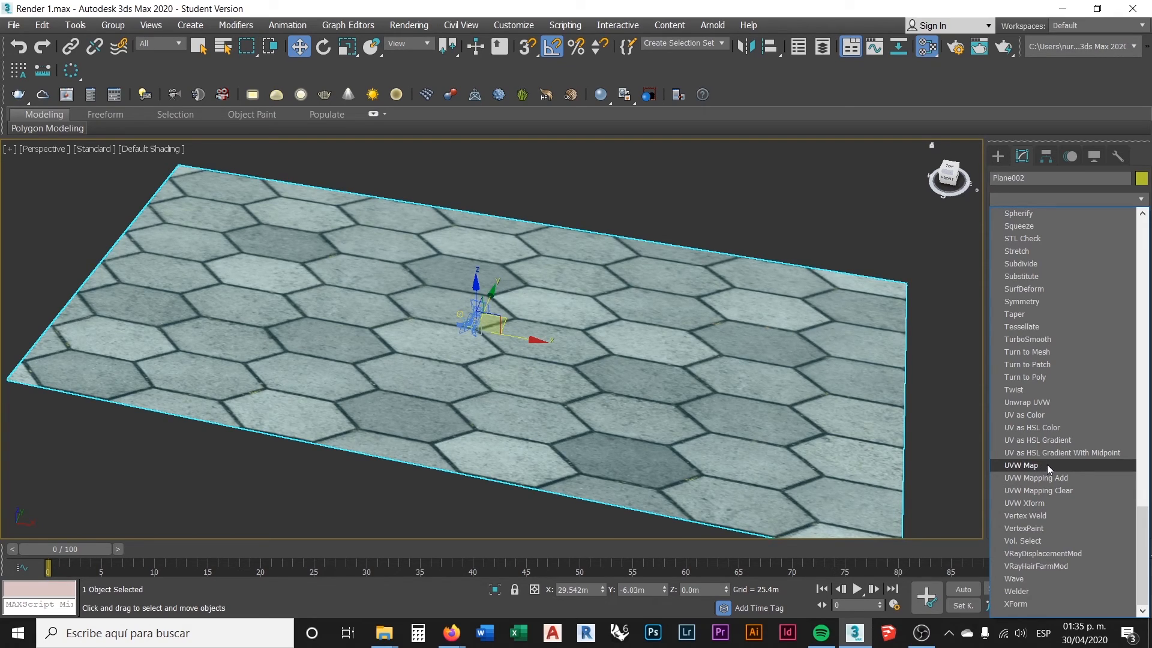
pyautogui.click(1063, 464)
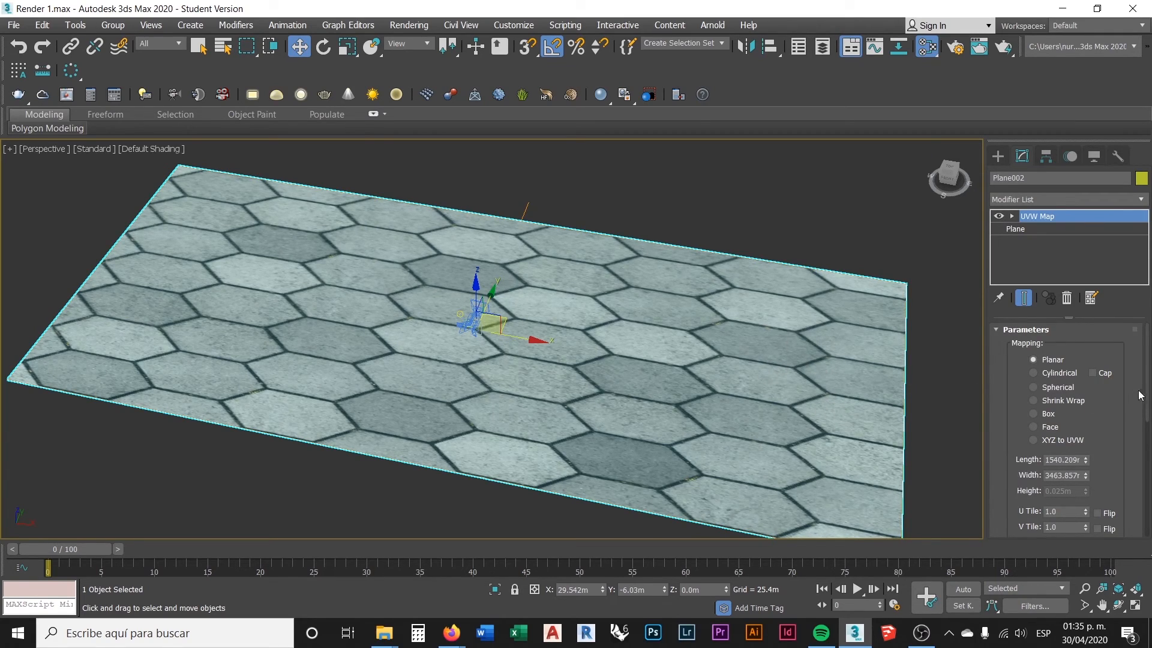
# - Try the Box mapping type on the ground plane's UVW Map and return it to Planar
pyautogui.moveTo(1145, 382); pyautogui.dragTo(1147, 373)
pyautogui.moveTo(816, 390); pyautogui.dragTo(783, 358, button='middle')
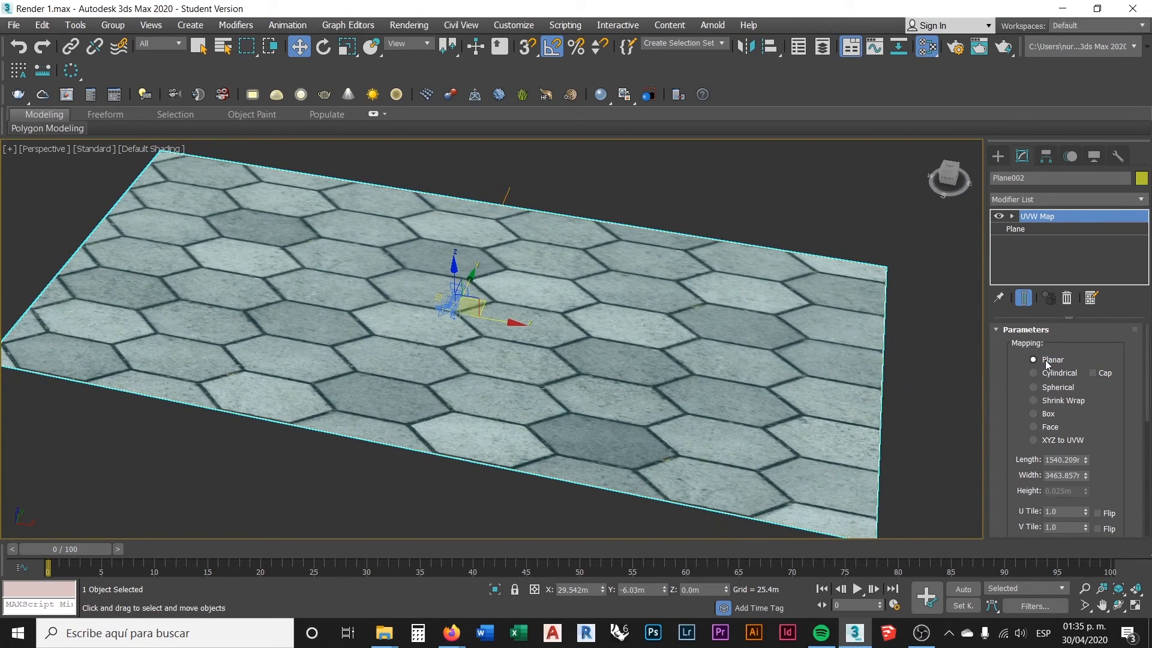
pyautogui.click(1033, 413)
pyautogui.click(1045, 414)
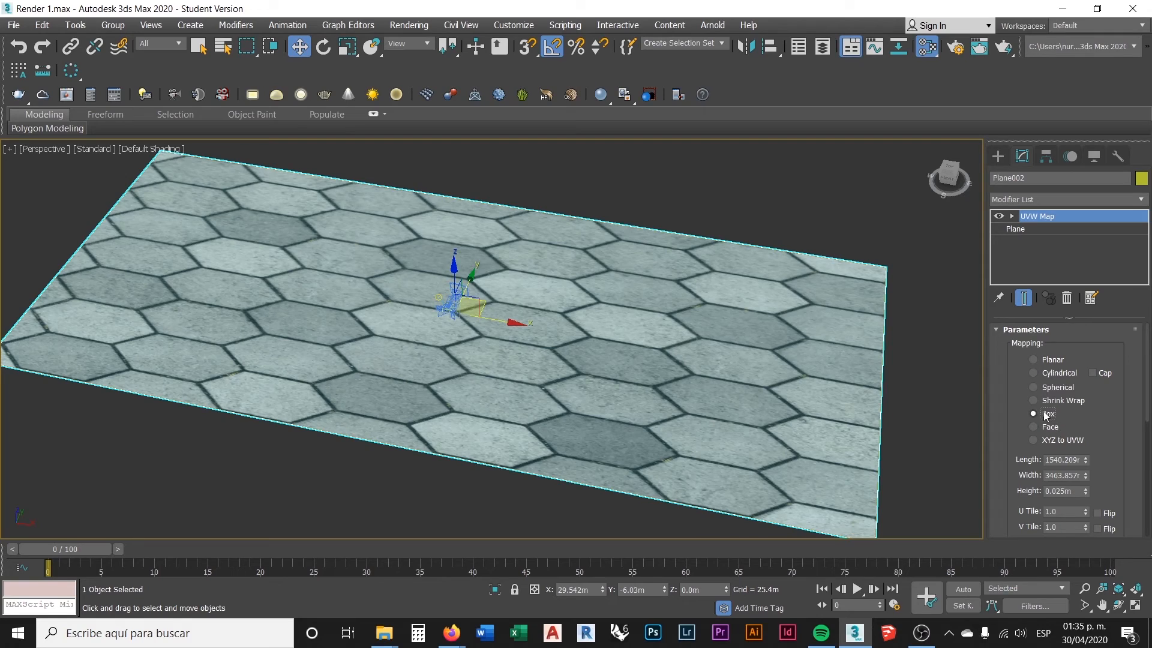
pyautogui.click(1034, 359)
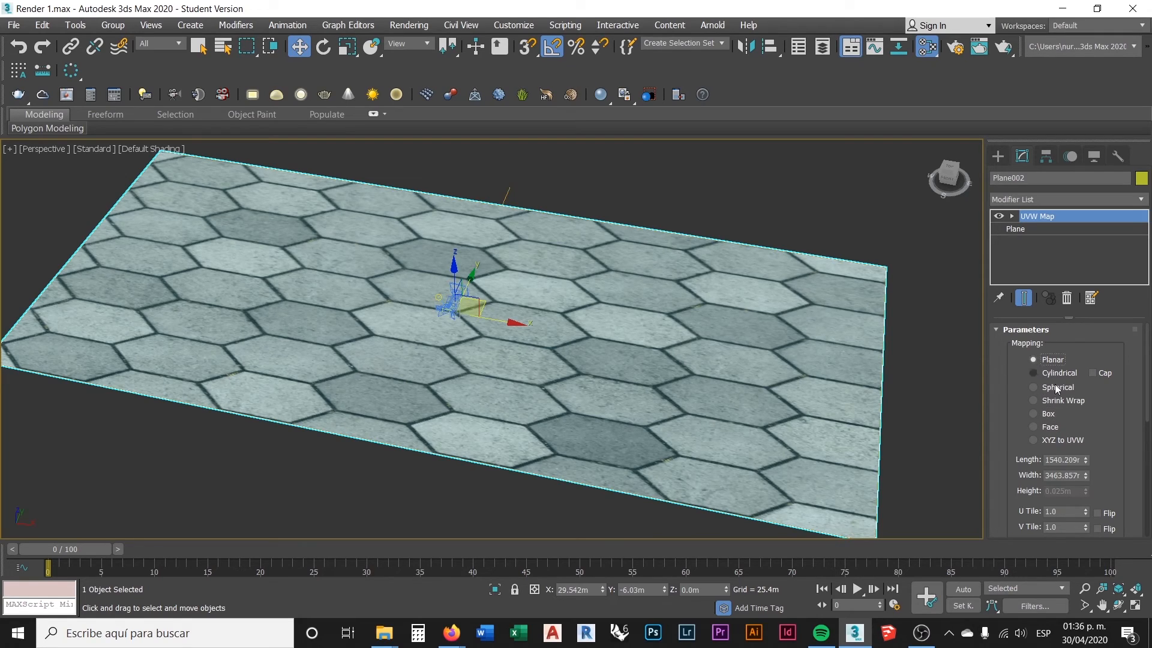
# - Try aligning the UVW Map projection to the Y axis and inspect the texture on the ground plane
pyautogui.scroll(-3, 1148, 399)
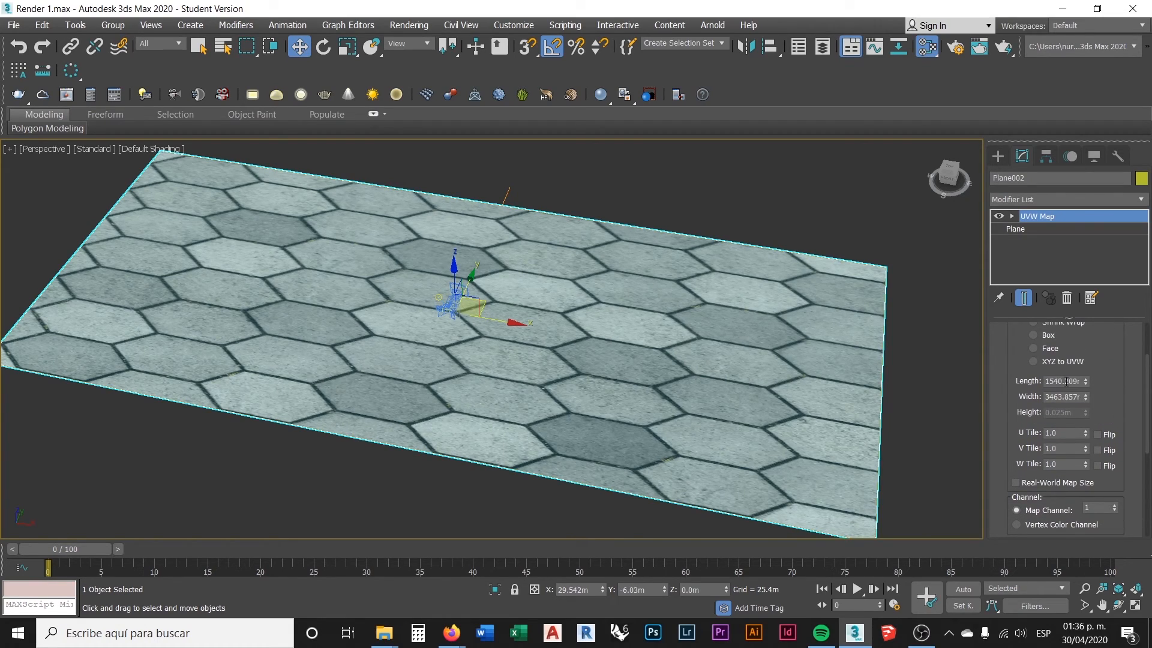
pyautogui.moveTo(1077, 383); pyautogui.dragTo(1042, 464)
pyautogui.moveTo(1123, 409); pyautogui.dragTo(1124, 393)
pyautogui.scroll(-3, 1093, 449)
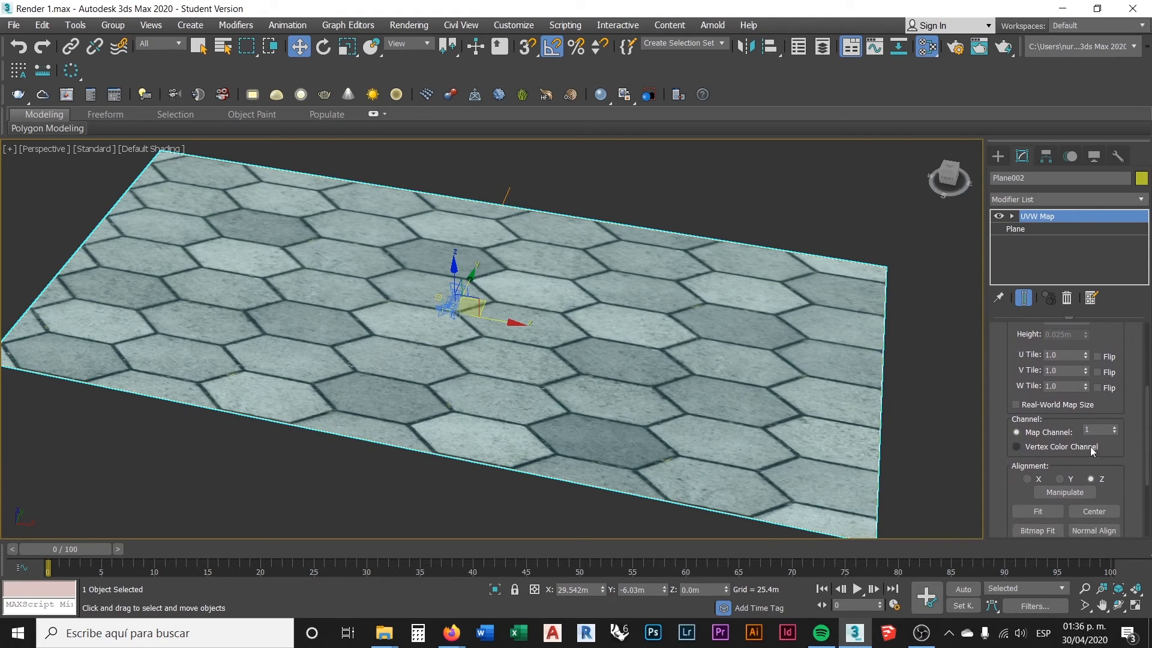
pyautogui.click(1059, 478)
pyautogui.moveTo(737, 381); pyautogui.dragTo(704, 416, button='middle')
pyautogui.scroll(-3, 704, 416)
pyautogui.moveTo(809, 445); pyautogui.dragTo(779, 387, button='middle')
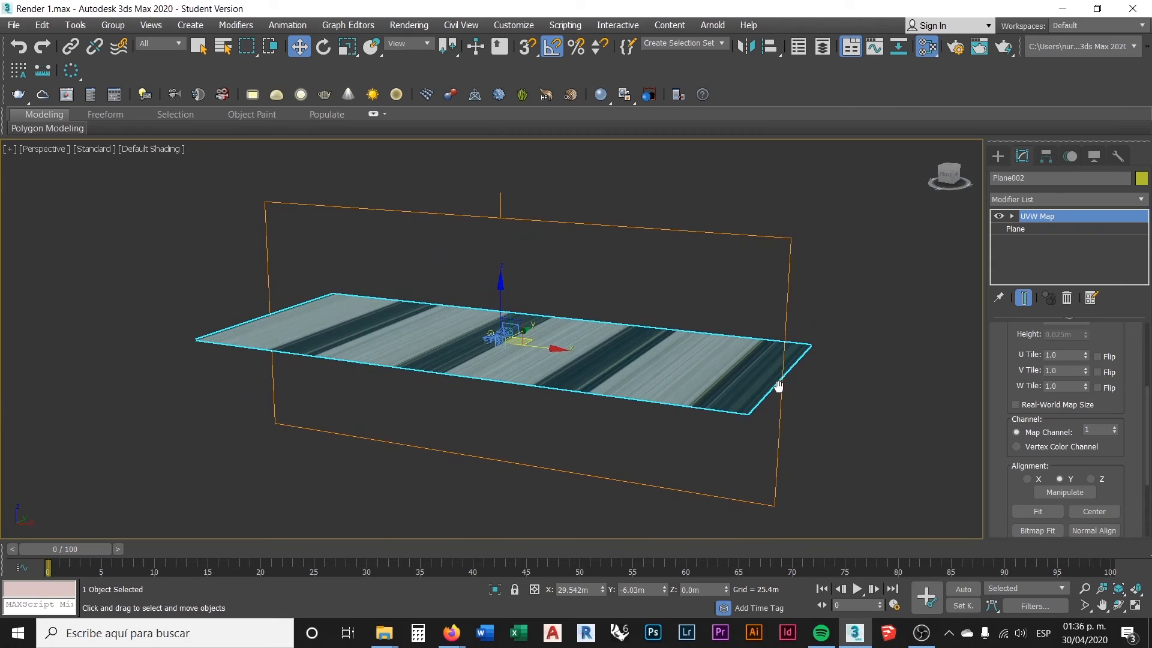
pyautogui.moveTo(925, 429); pyautogui.dragTo(781, 314, button='middle')
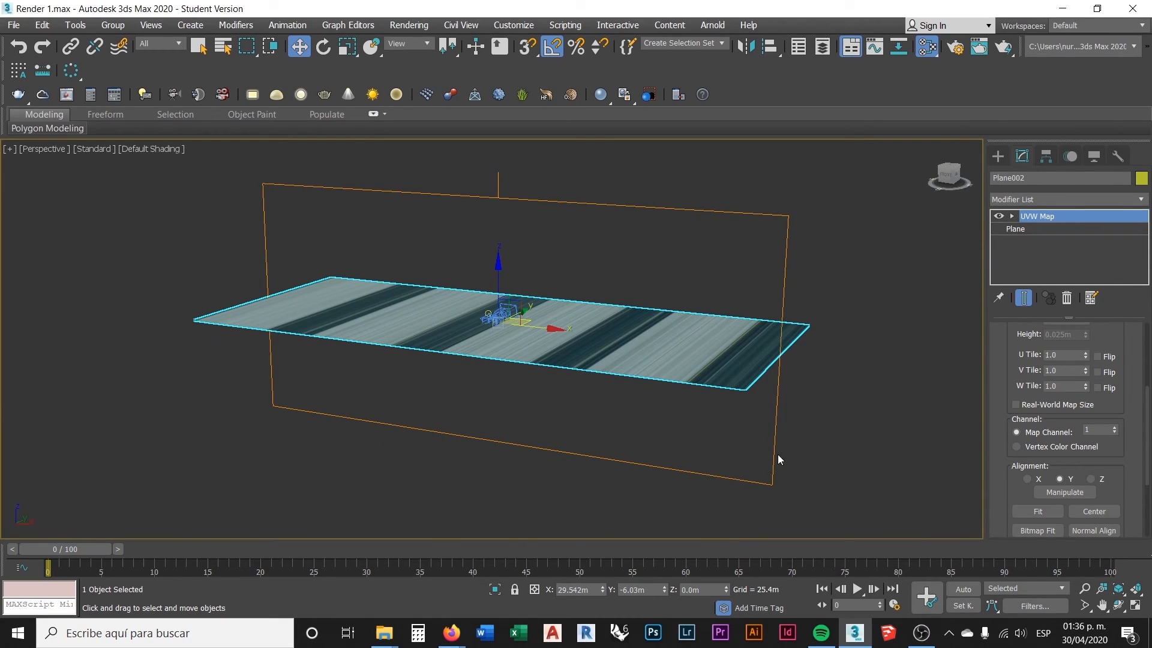
# - Compare the X and Y alignments of the UVW Map and set the alignment back to Z
pyautogui.click(1027, 478)
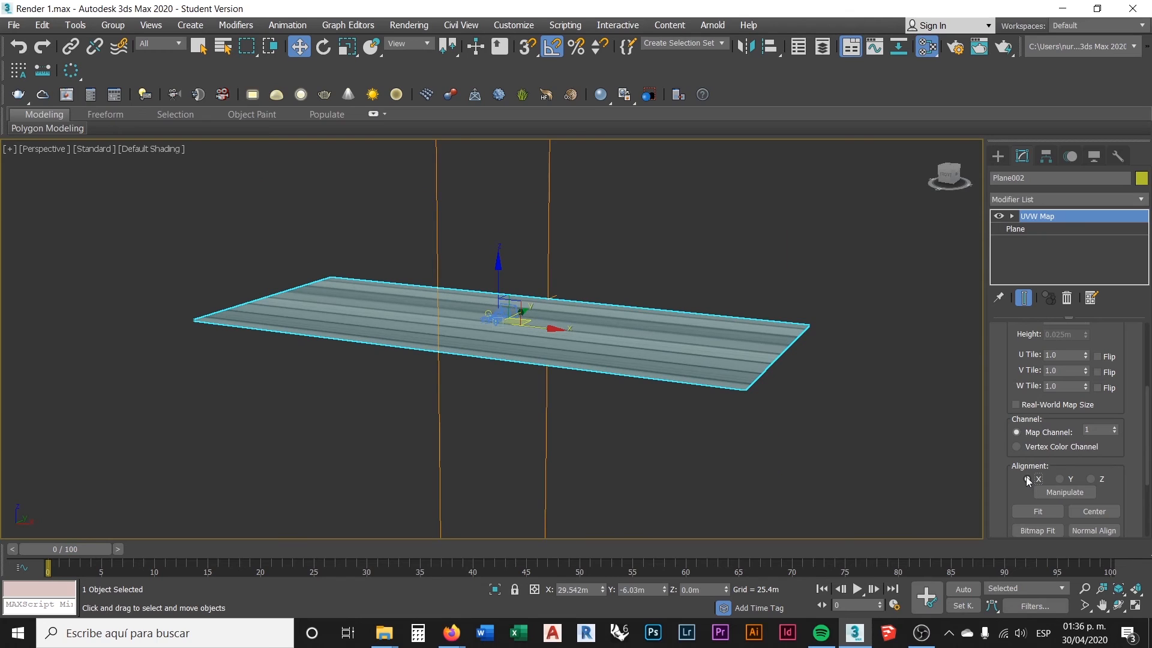
pyautogui.keyDown('alt'); pyautogui.moveTo(874, 381); pyautogui.dragTo(848, 428, button='middle'); pyautogui.keyUp('alt')
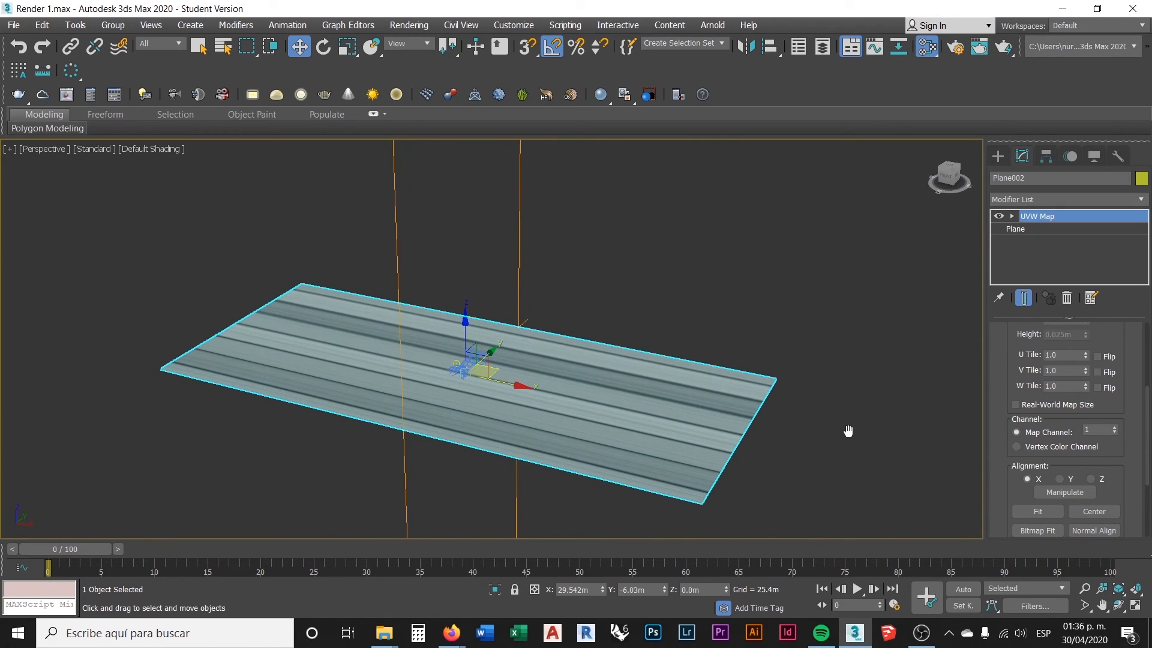
pyautogui.click(1060, 479)
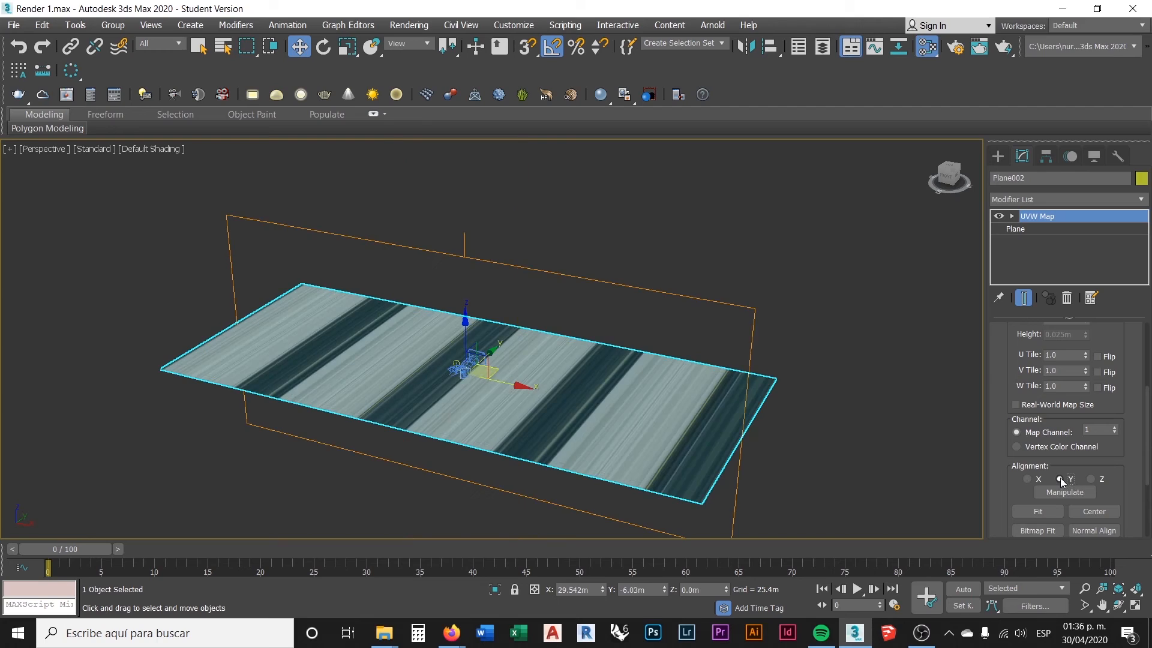
pyautogui.click(1091, 479)
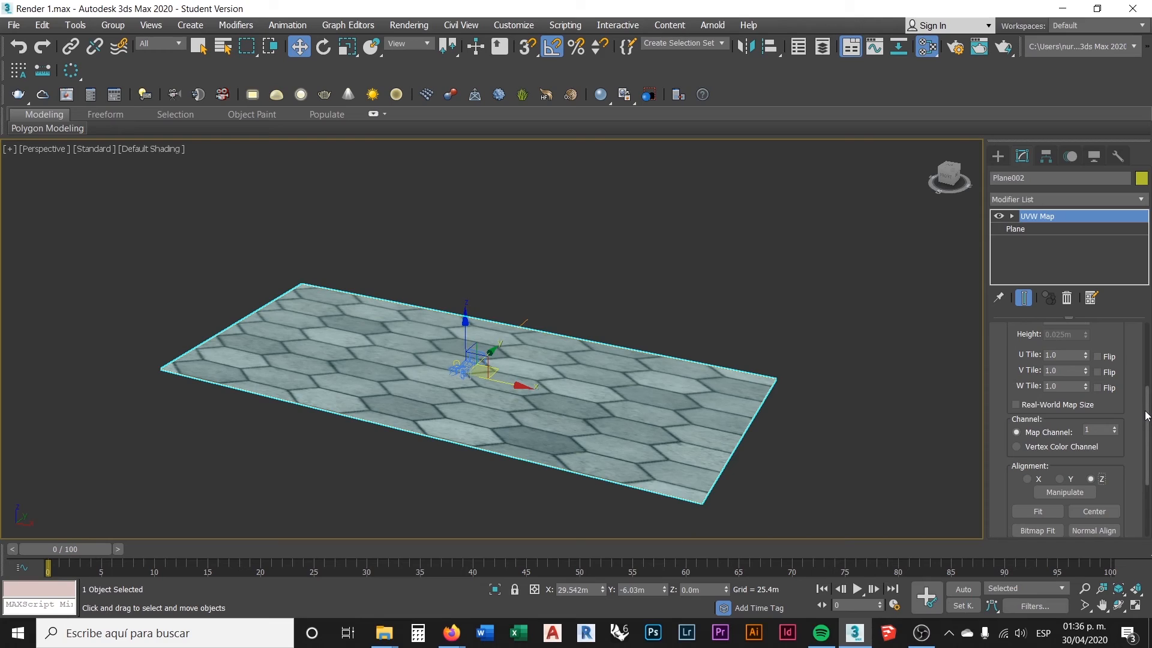
pyautogui.moveTo(1146, 414); pyautogui.dragTo(1146, 339)
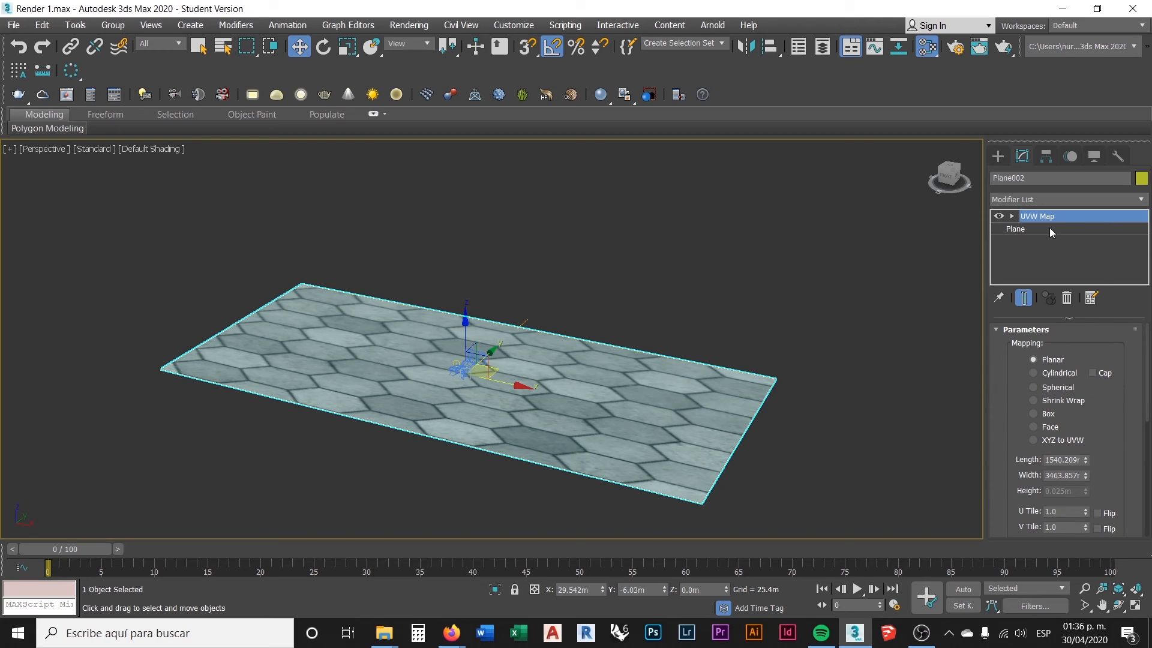
# - Activate the UVW Map's Gizmo sub-object and move it across the ground plane to shift the paving texture
pyautogui.click(1011, 217)
pyautogui.click(1040, 234)
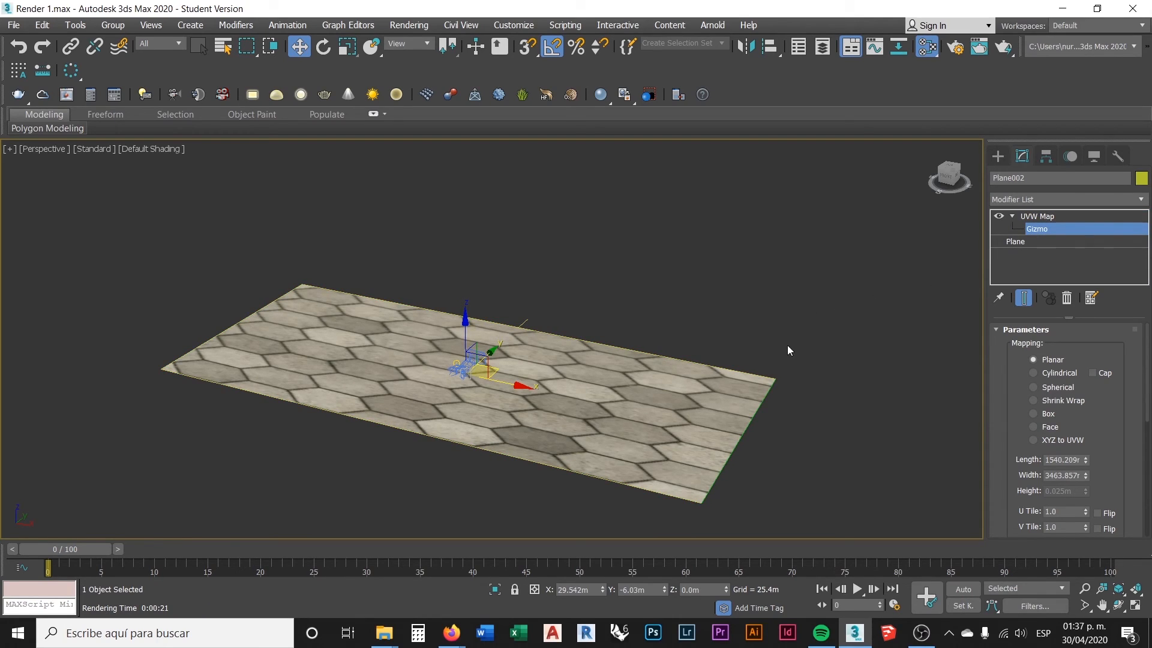
pyautogui.moveTo(593, 401); pyautogui.dragTo(560, 347, button='middle')
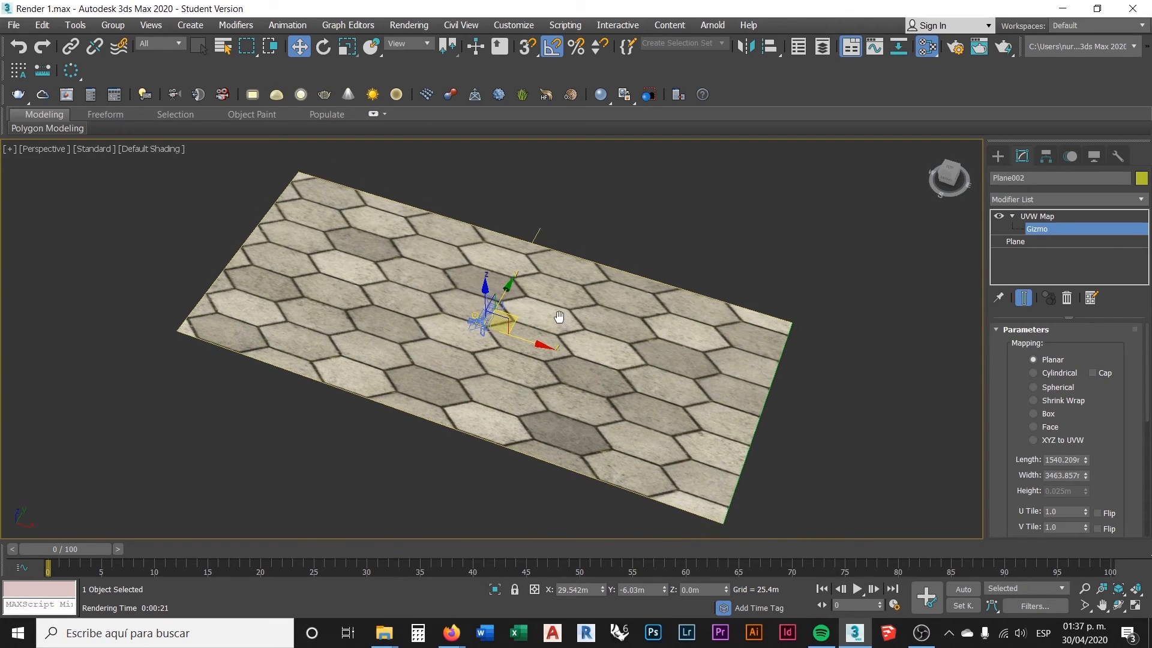
pyautogui.scroll(2, 532, 312)
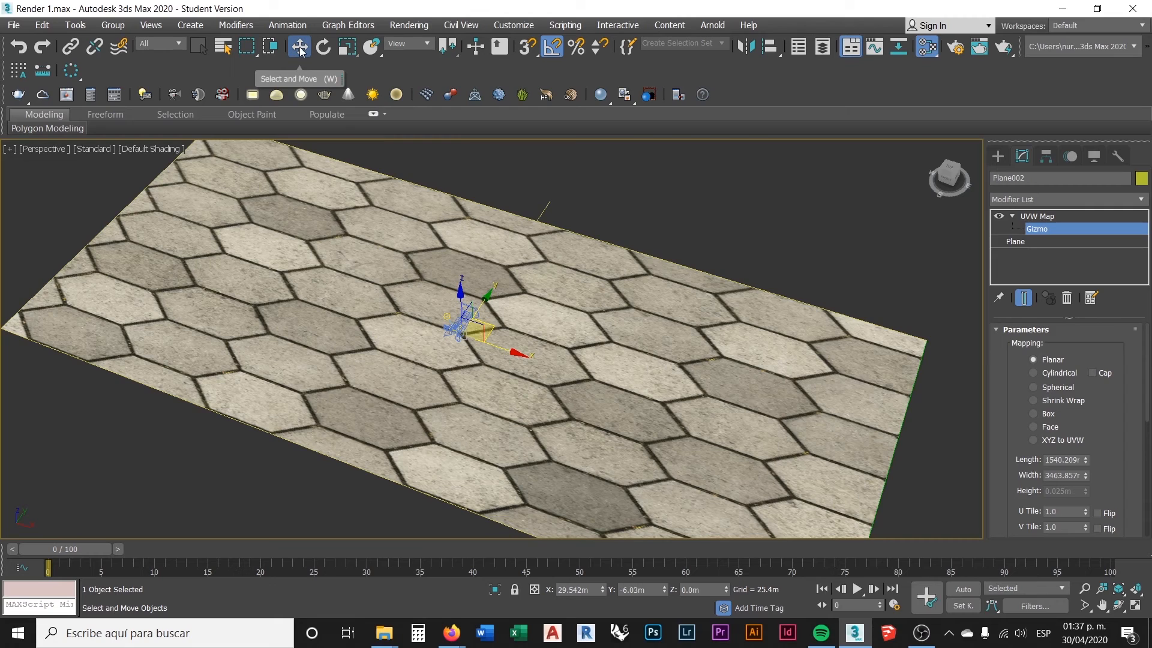
pyautogui.moveTo(559, 321); pyautogui.dragTo(586, 329, button='middle')
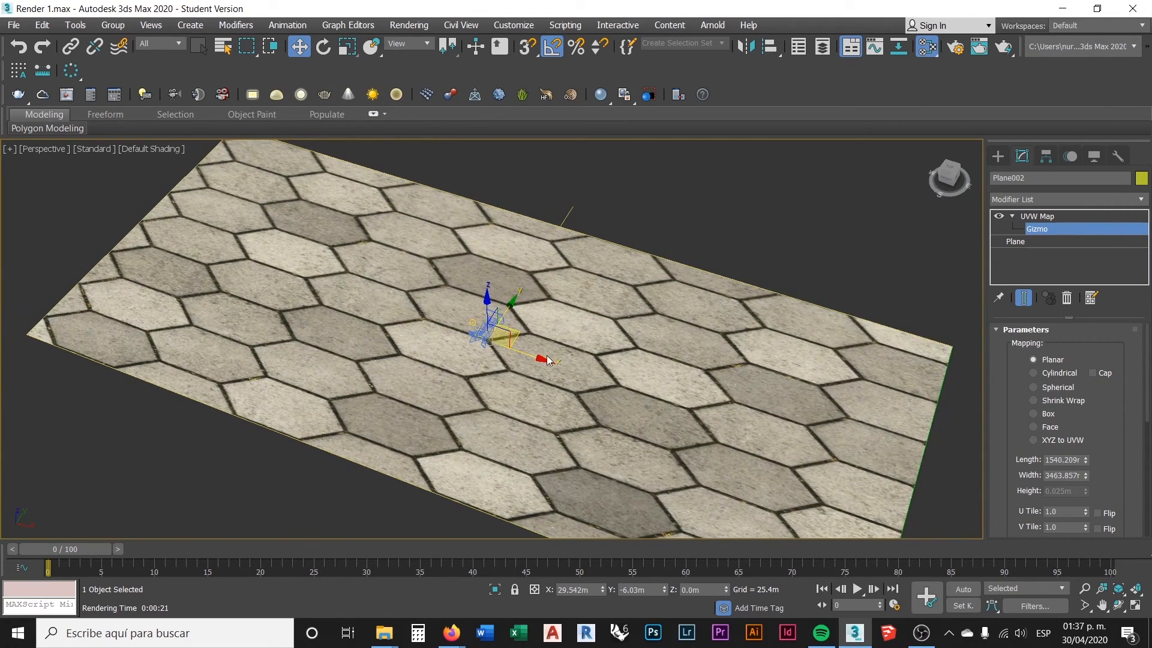
pyautogui.moveTo(536, 355); pyautogui.dragTo(607, 412)
pyautogui.moveTo(596, 339); pyautogui.dragTo(610, 307)
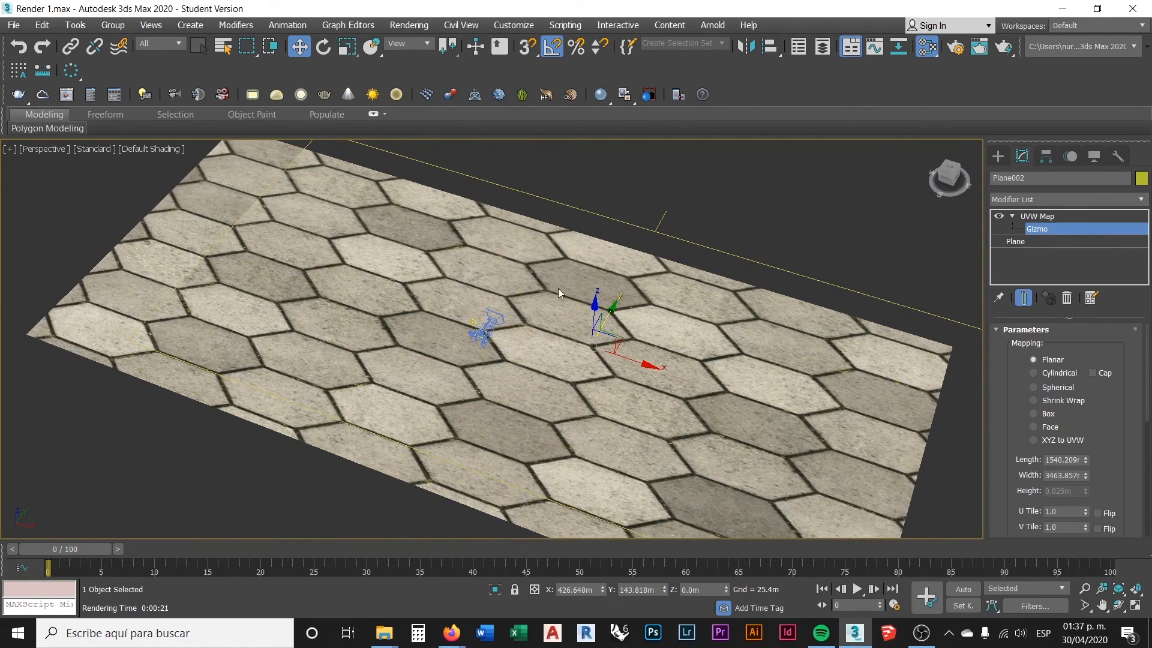
# - Uniformly scale down the UVW Map gizmo so the hexagonal pavers repeat much smaller across the ground plane
pyautogui.click(347, 48)
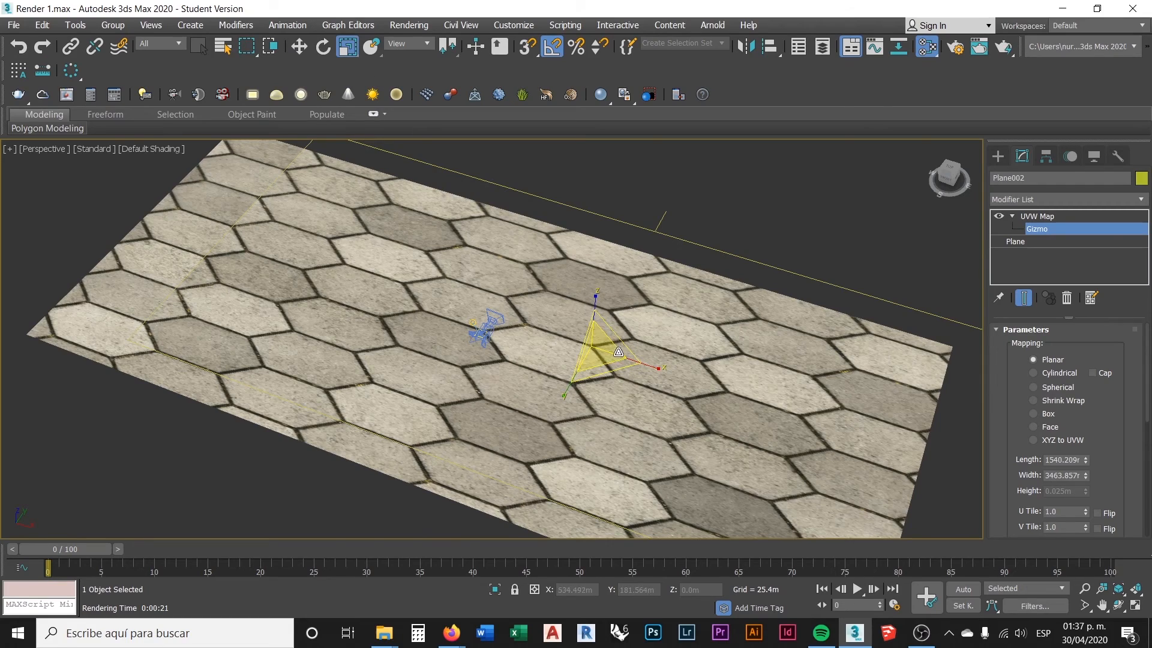
pyautogui.moveTo(638, 355); pyautogui.dragTo(660, 357, button='middle')
pyautogui.moveTo(630, 351); pyautogui.dragTo(556, 464)
pyautogui.scroll(6, 613, 379)
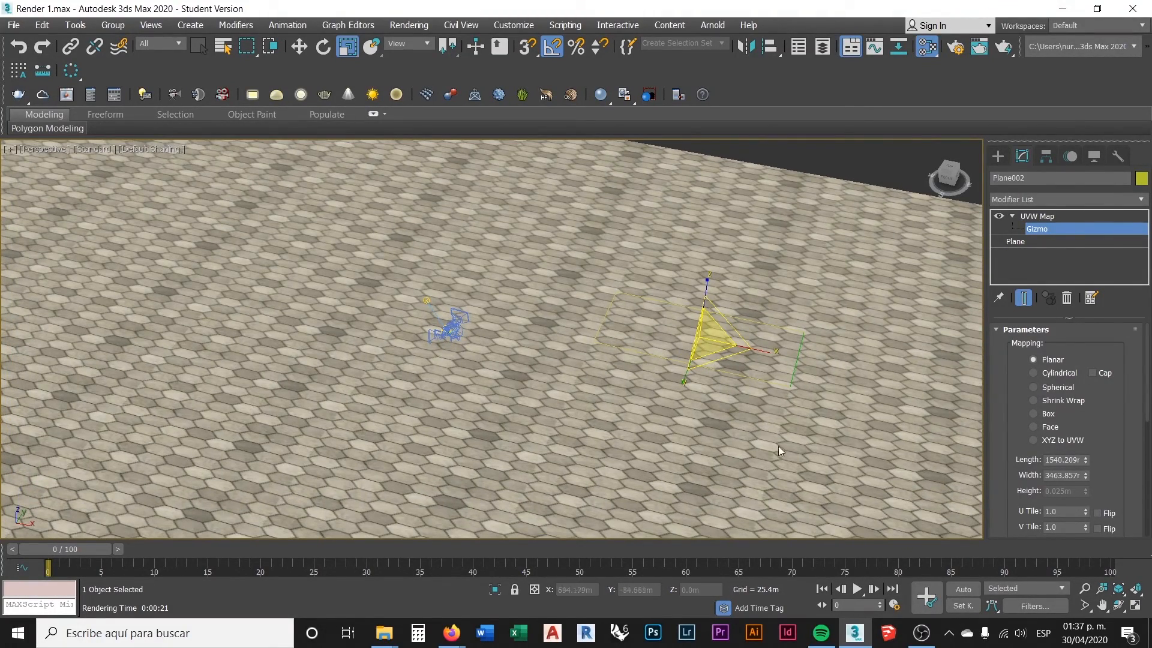
pyautogui.keyDown('alt'); pyautogui.moveTo(740, 419); pyautogui.dragTo(692, 394, button='middle'); pyautogui.keyUp('alt')
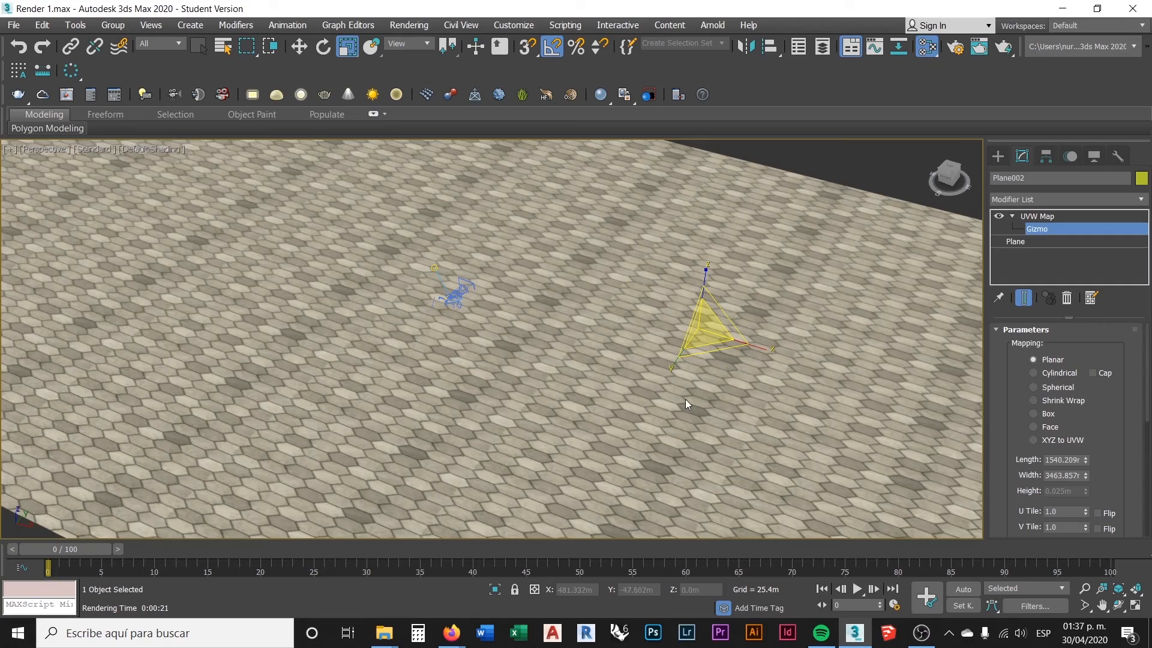
pyautogui.scroll(8, 610, 388)
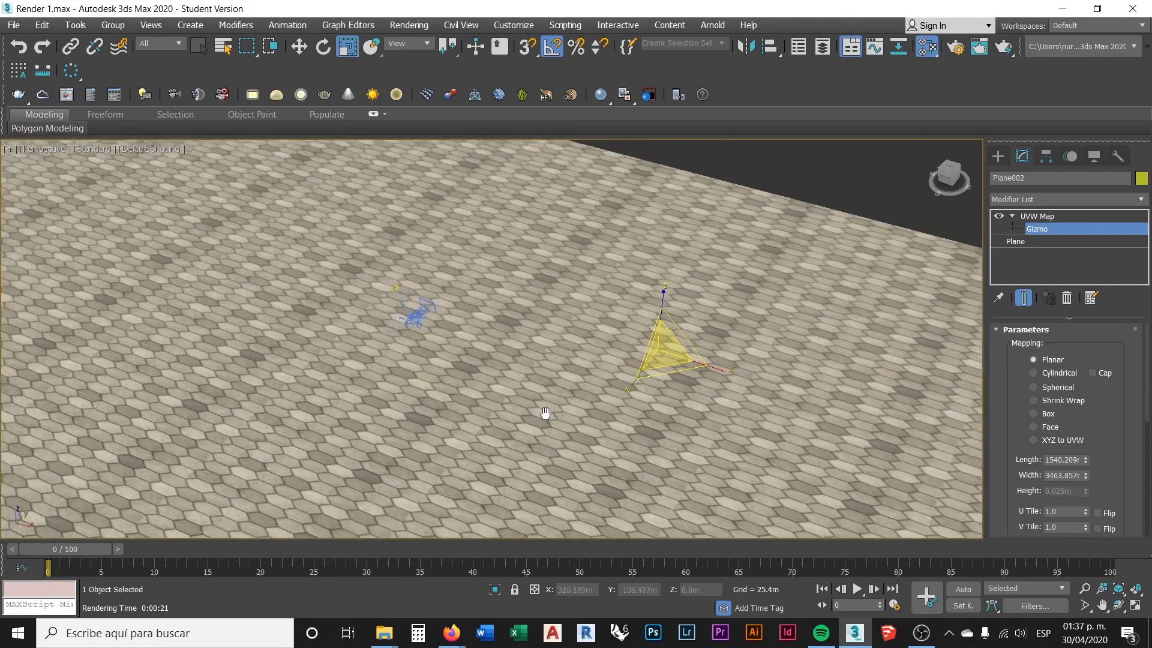
pyautogui.scroll(-8, 625, 376)
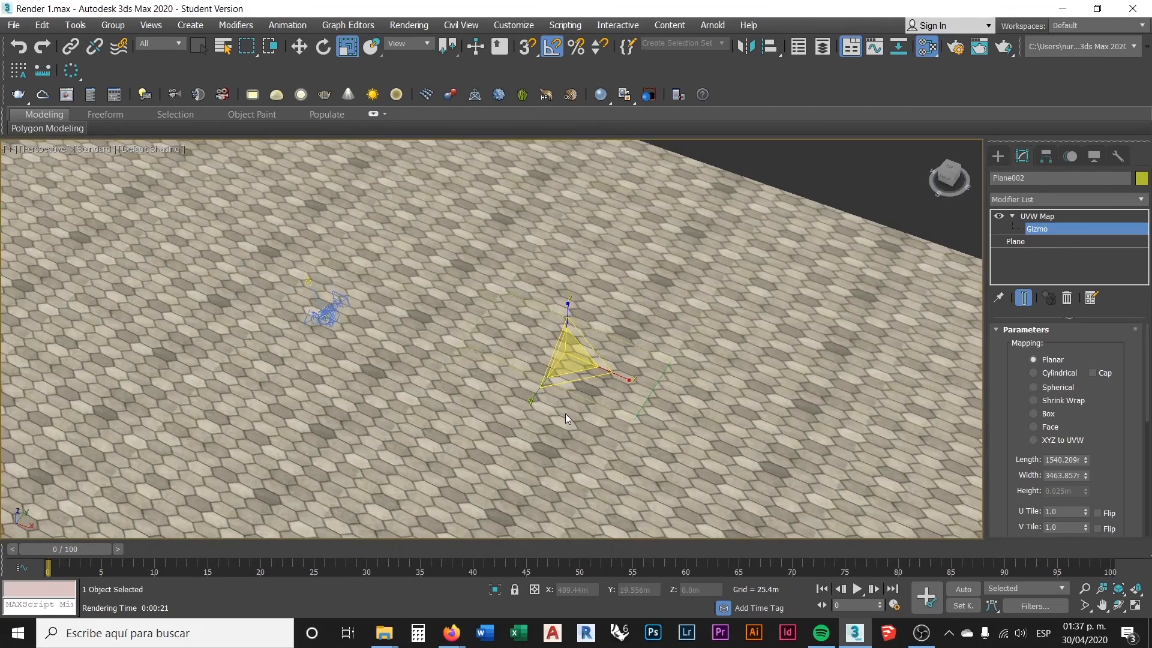
pyautogui.keyDown('alt'); pyautogui.moveTo(565, 414); pyautogui.dragTo(571, 416, button='middle'); pyautogui.keyUp('alt')
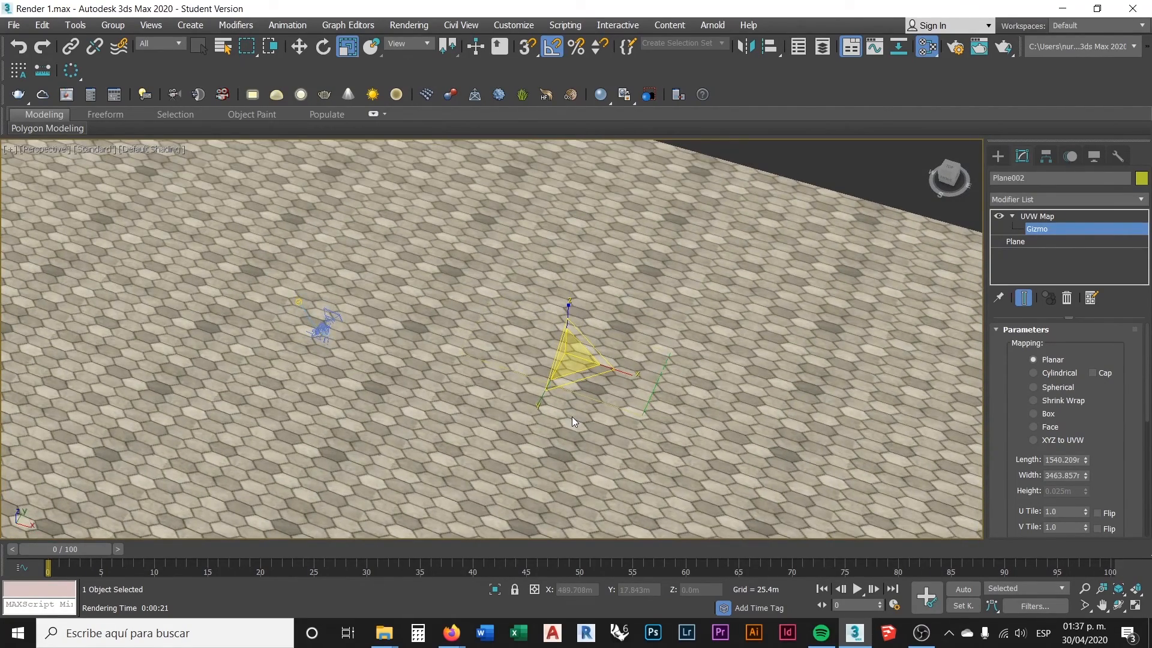
# - Scale the UVW Map gizmo along the X axis to about 60 percent to correct the stretched hexagons
pyautogui.scroll(4, 571, 416)
pyautogui.scroll(4, 576, 361)
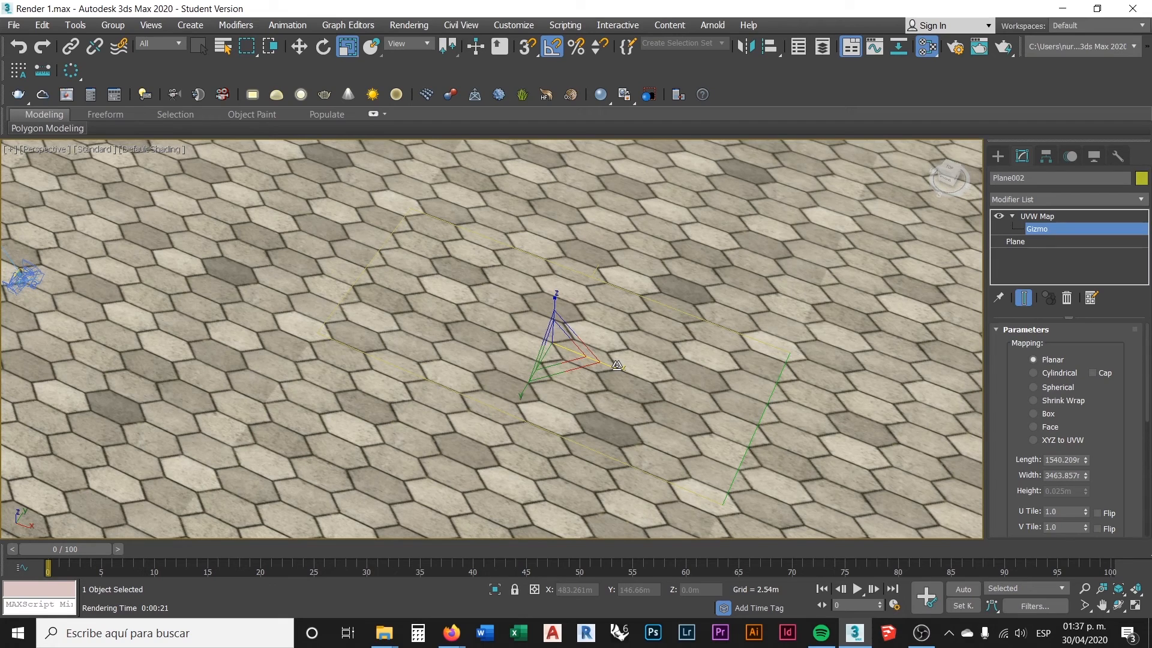
pyautogui.moveTo(616, 364); pyautogui.dragTo(589, 359)
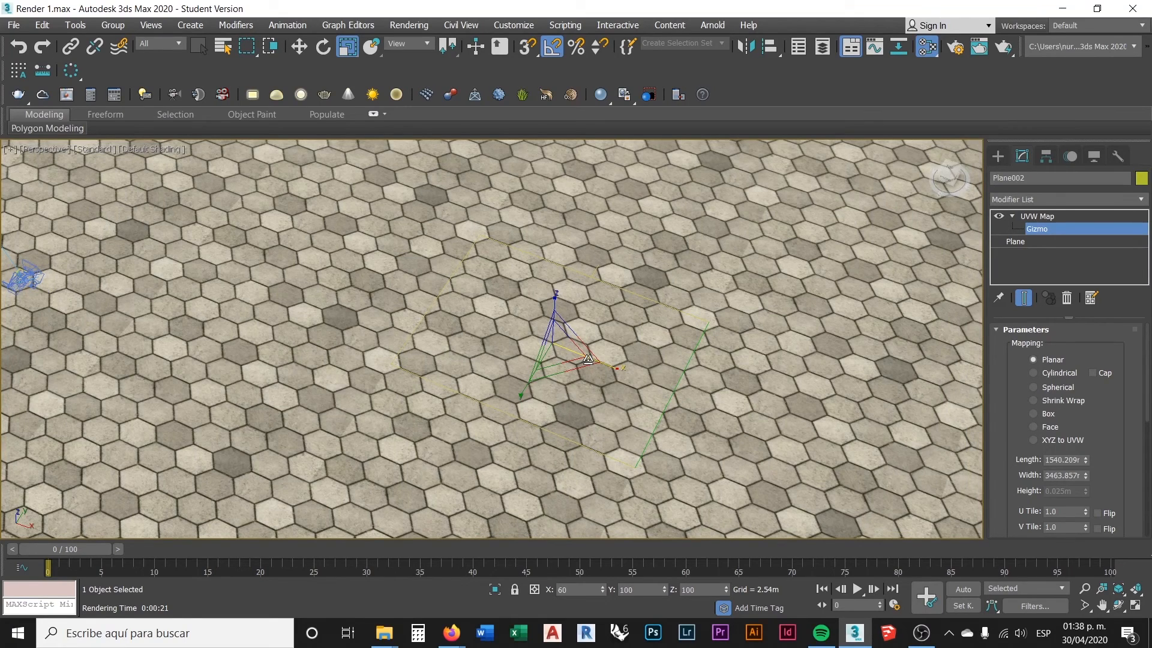
pyautogui.moveTo(588, 359); pyautogui.dragTo(588, 359)
pyautogui.moveTo(478, 423); pyautogui.dragTo(665, 424, button='middle')
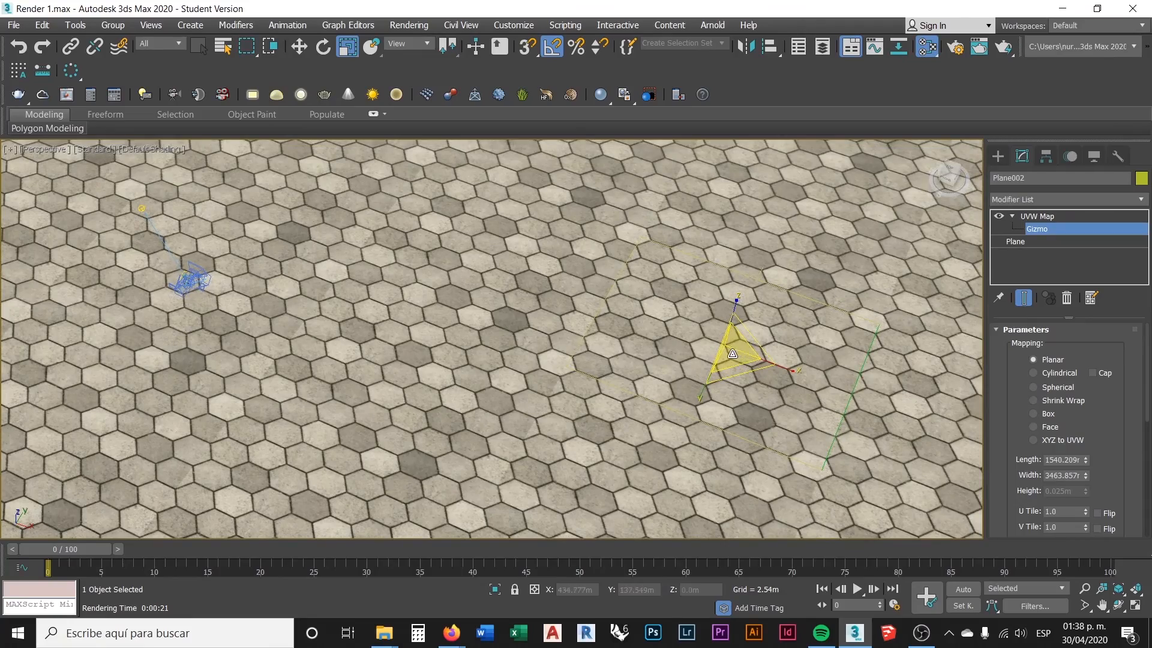
# - Uniformly shrink the UVW Map gizmo further and compare the paver size with the green perforated surface
pyautogui.moveTo(732, 350); pyautogui.dragTo(674, 529)
pyautogui.scroll(-5, 621, 363)
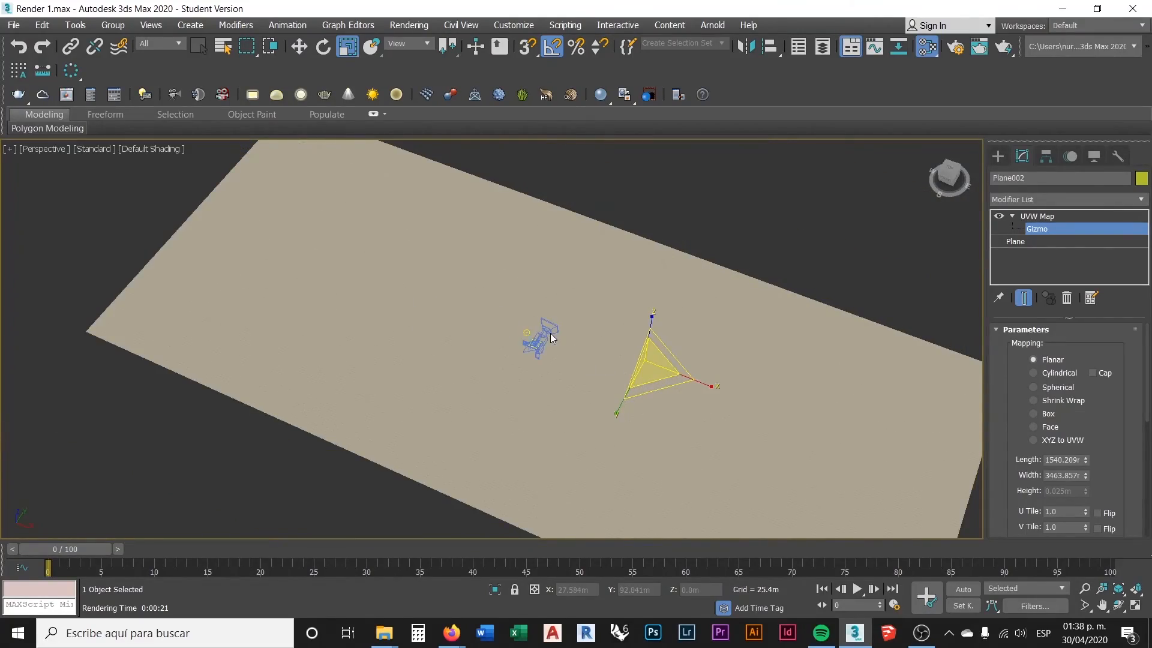
pyautogui.scroll(6, 551, 339)
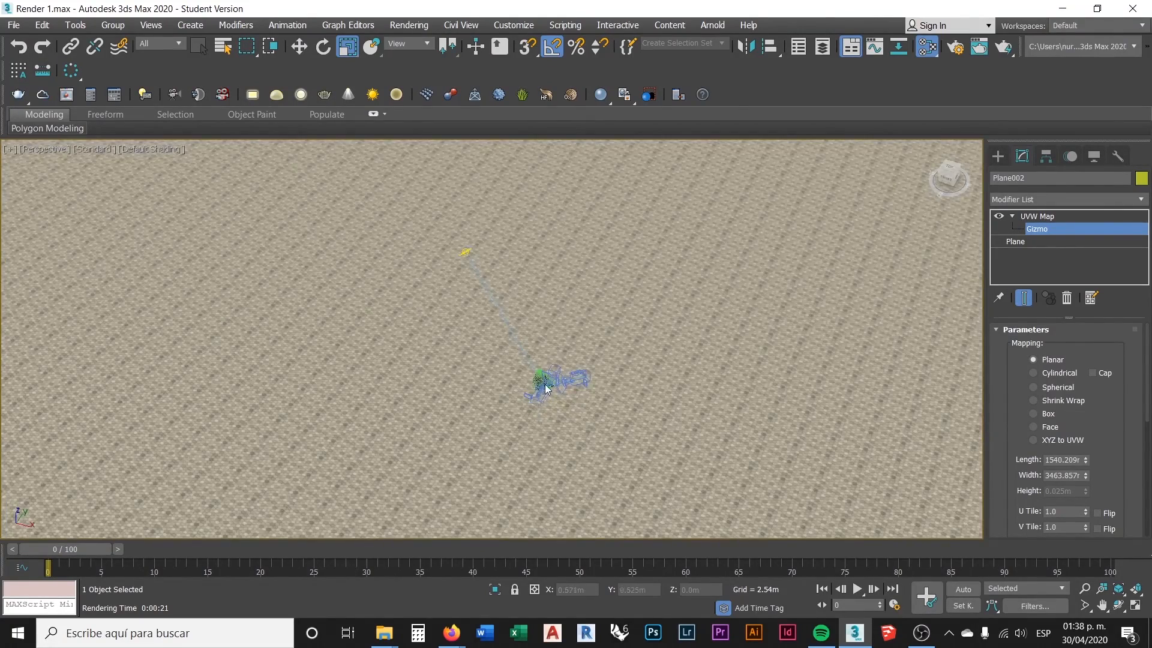
pyautogui.scroll(6, 546, 387)
pyautogui.moveTo(547, 387); pyautogui.dragTo(537, 331, button='middle')
pyautogui.scroll(-8, 557, 387)
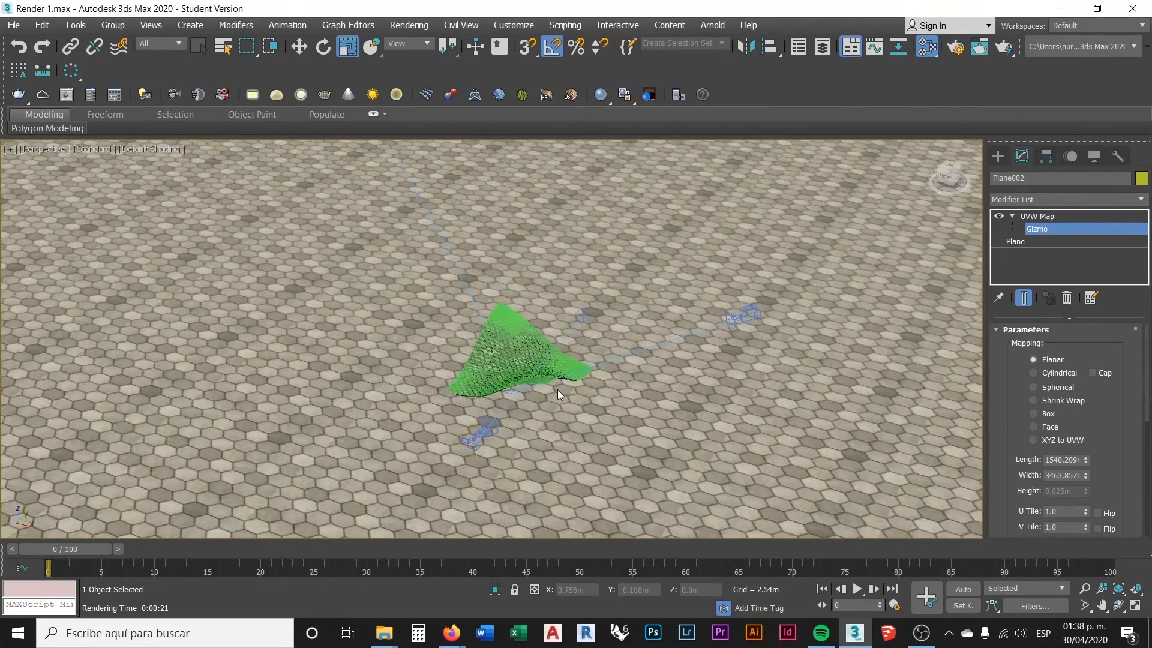
pyautogui.scroll(5, 558, 387)
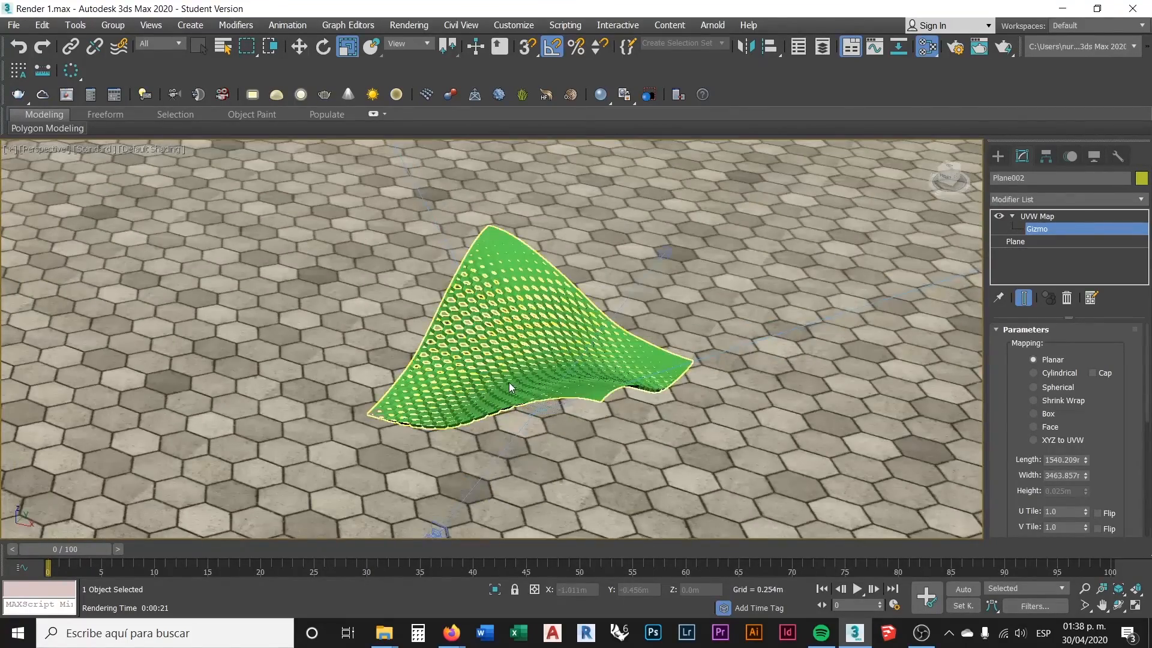
# - Uniformly scale down the UVW Map gizmo twice more, the last time to about 54 percent, checking the pavers against the perforated surface
pyautogui.scroll(-10, 509, 383)
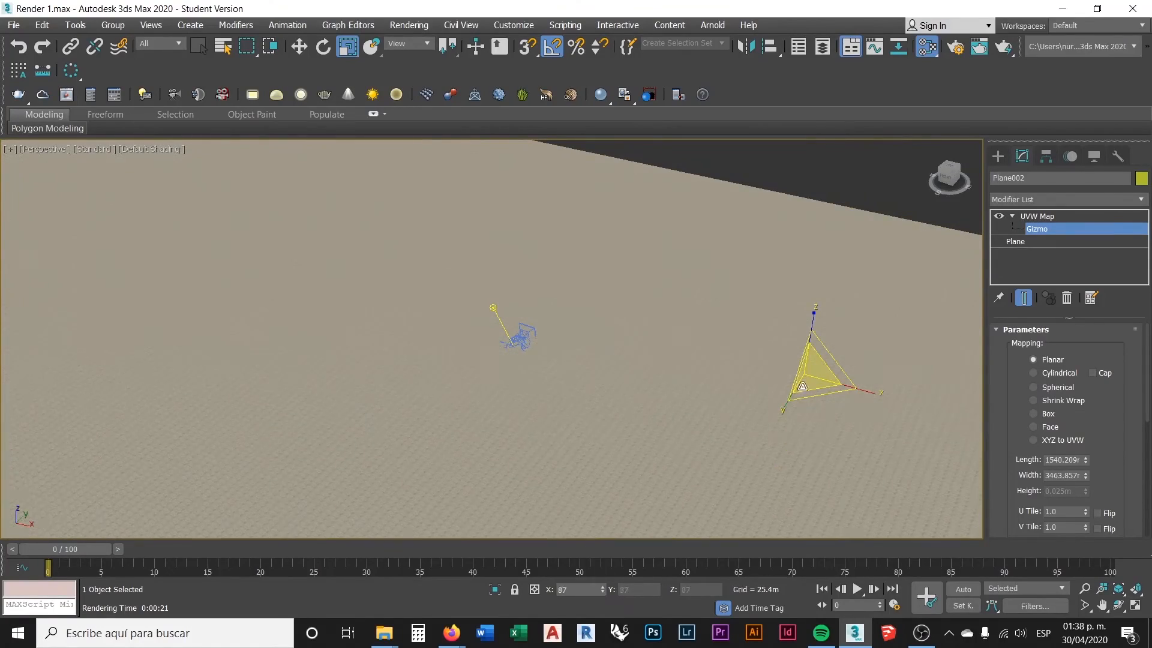
pyautogui.scroll(3, 540, 387)
pyautogui.scroll(15, 484, 361)
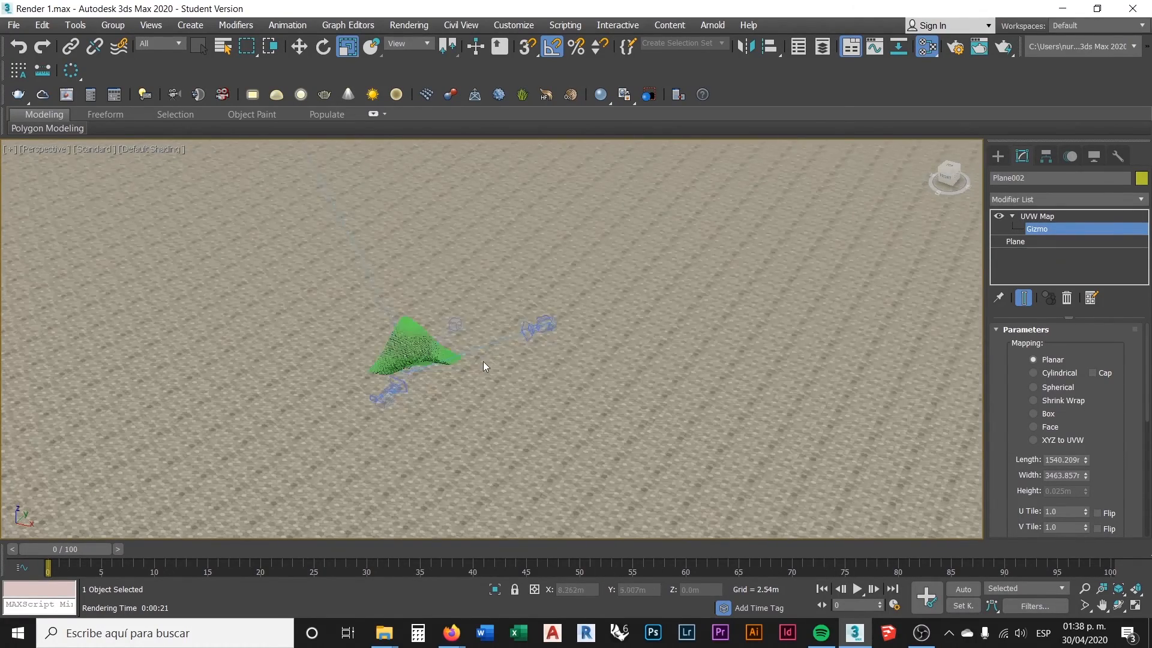
pyautogui.scroll(-15, 467, 348)
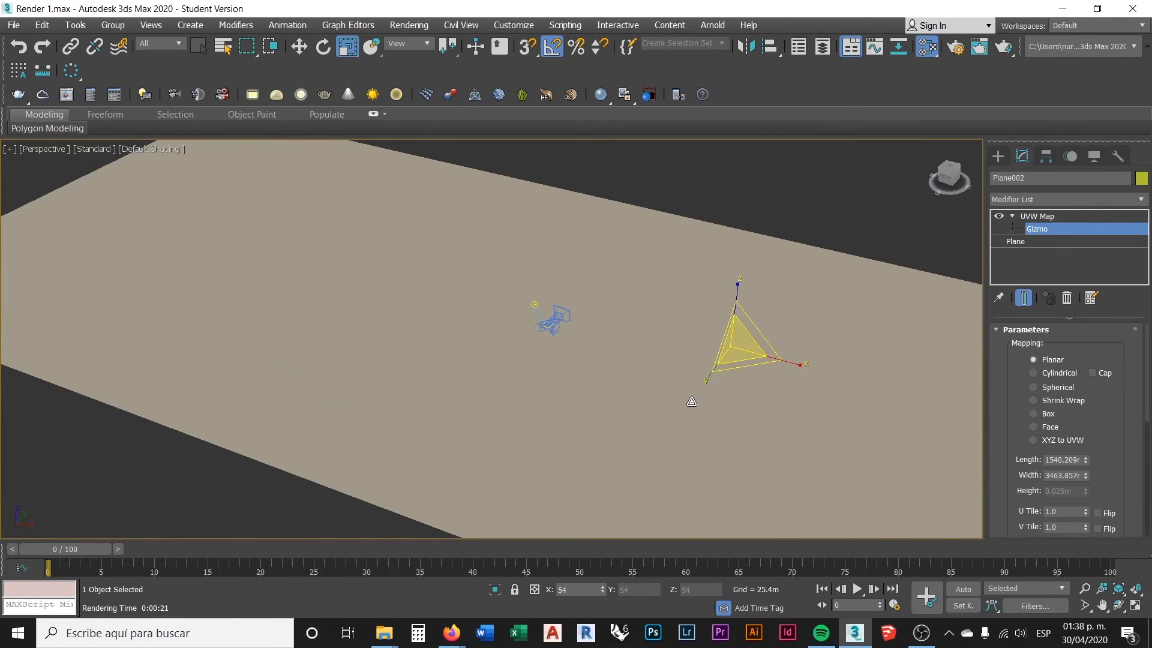
pyautogui.scroll(7, 549, 336)
pyautogui.scroll(7, 524, 344)
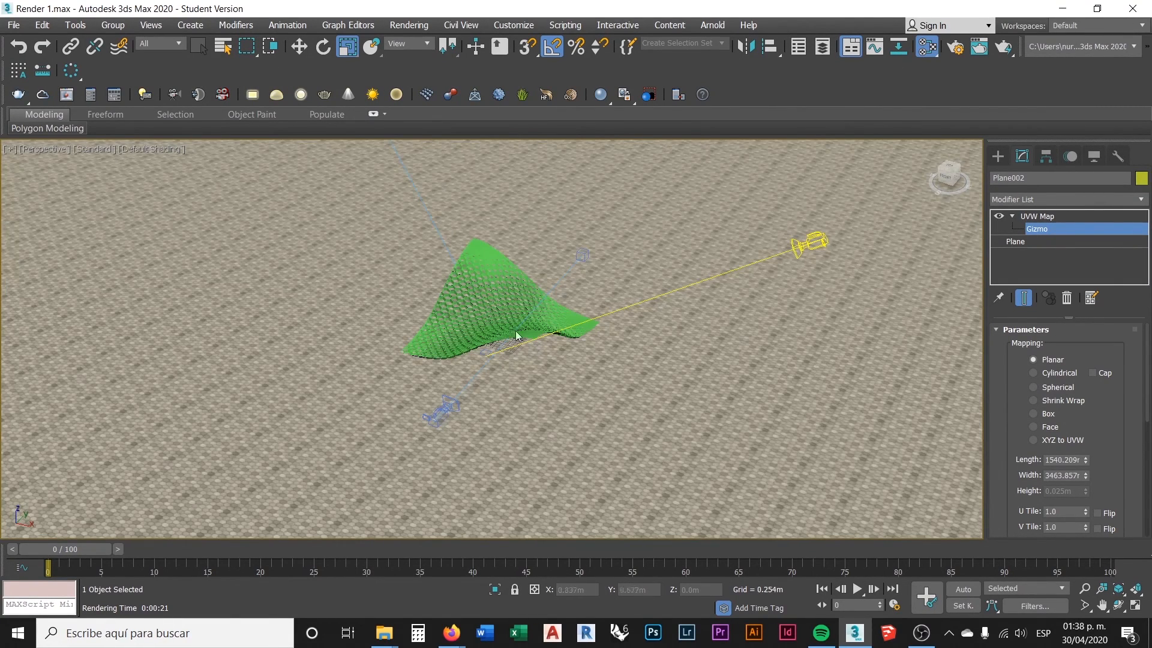
pyautogui.moveTo(607, 368); pyautogui.dragTo(411, 330, button='middle')
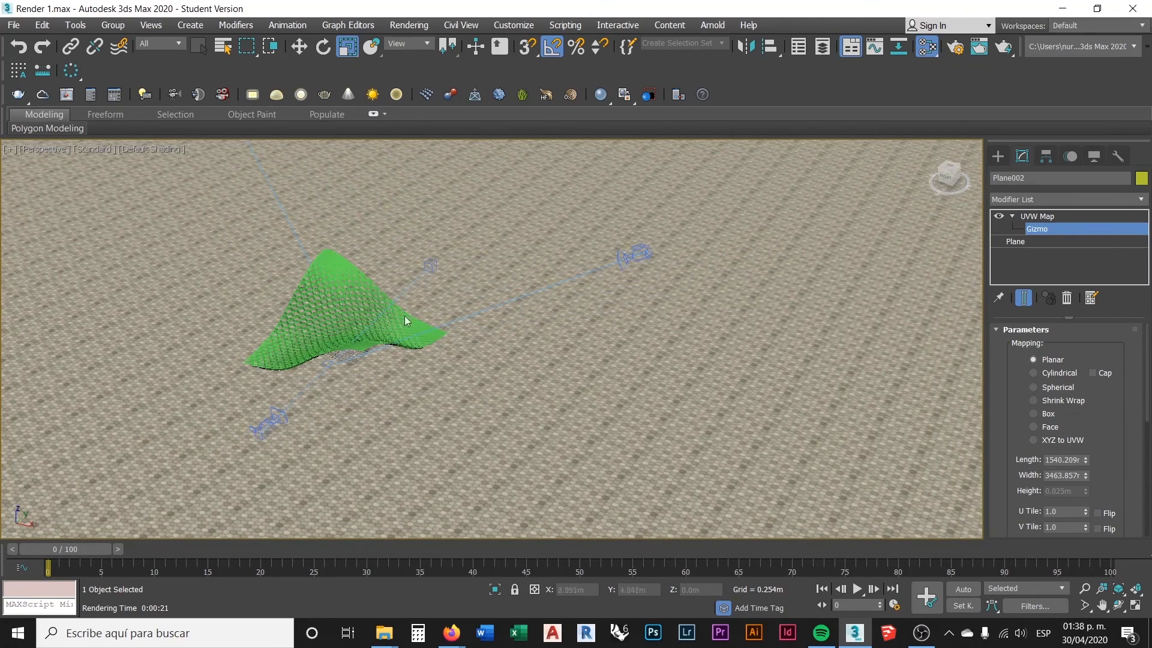
# - Try rotating the UVW Map gizmo over the paved ground plane and undo the rotation
pyautogui.click(329, 48)
pyautogui.moveTo(571, 351); pyautogui.dragTo(490, 291, button='middle')
pyautogui.scroll(-8, 424, 301)
pyautogui.scroll(-3, 490, 290)
pyautogui.moveTo(836, 337); pyautogui.dragTo(589, 397, button='middle')
pyautogui.scroll(5, 583, 372)
pyautogui.scroll(6, 608, 311)
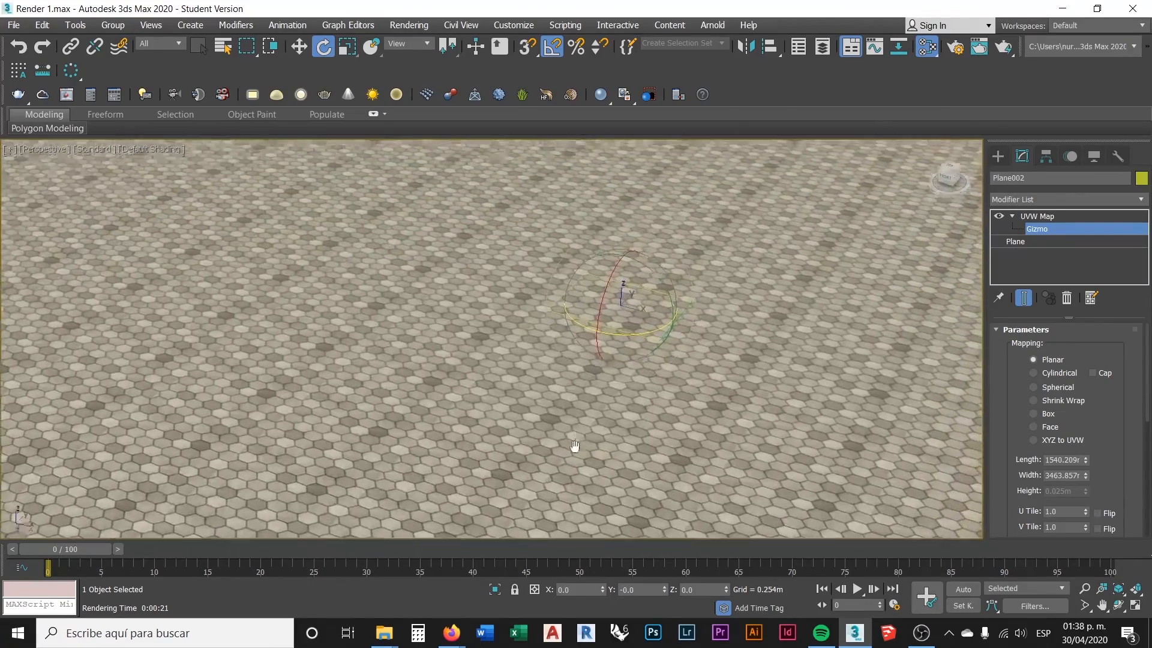
pyautogui.scroll(3, 589, 397)
pyautogui.moveTo(654, 299); pyautogui.dragTo(636, 298)
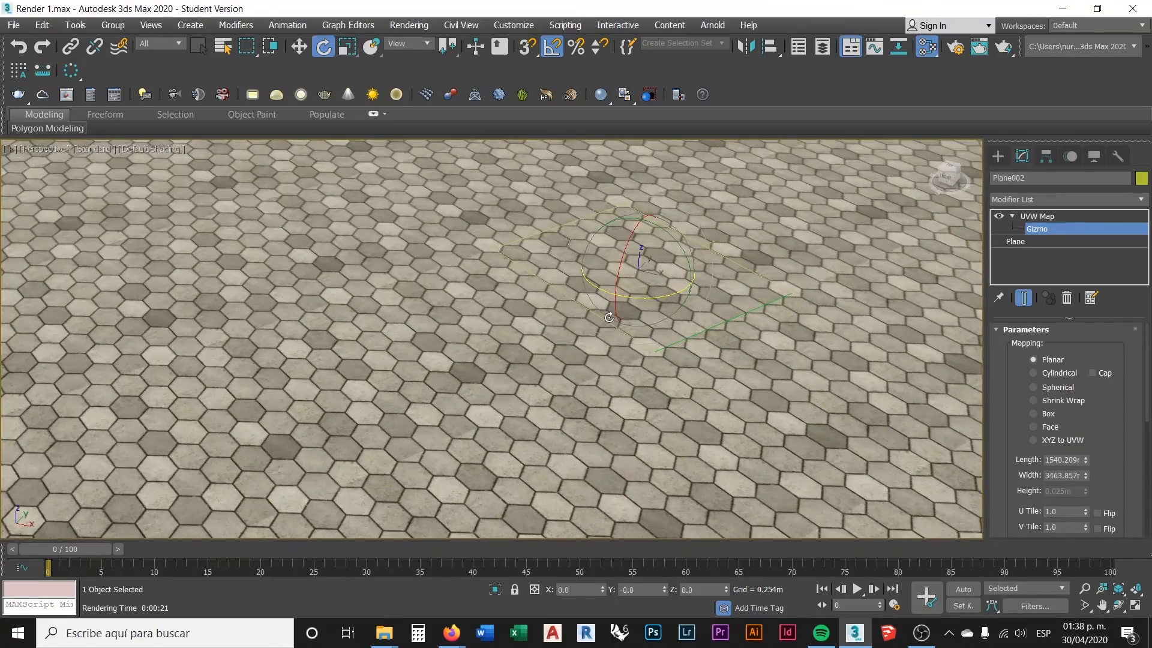
pyautogui.hotkey('ctrl', 'z')
# - Leave the UVW Map gizmo editing after viewing the whole ground plane and clear the selection
pyautogui.scroll(-8, 511, 359)
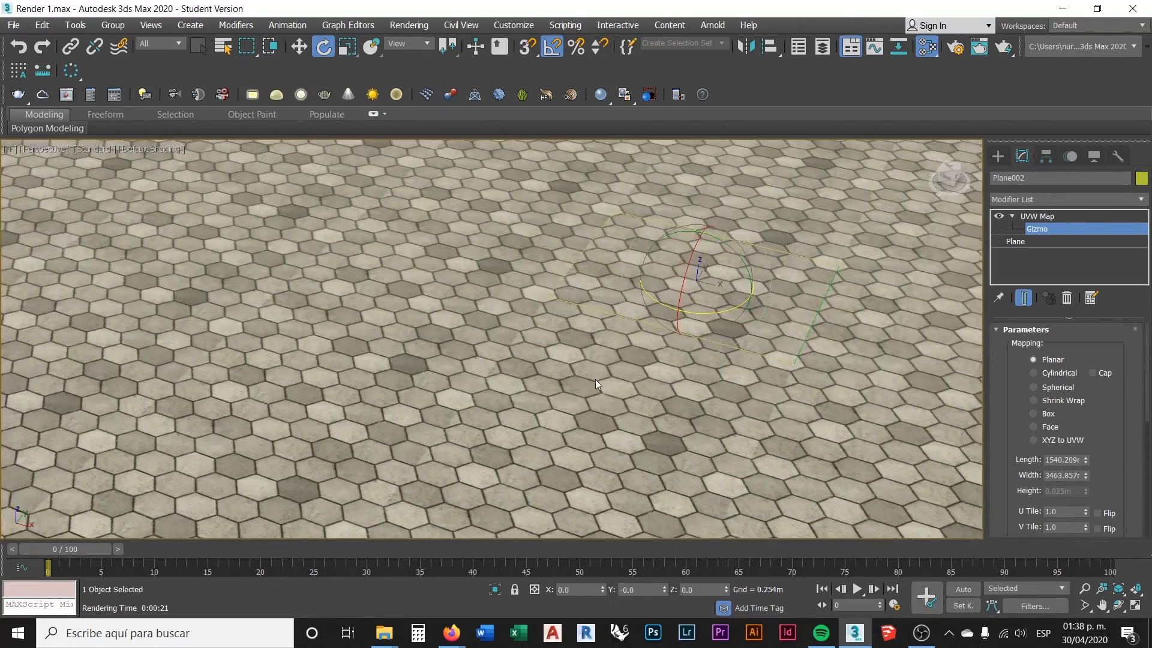
pyautogui.scroll(-5, 631, 365)
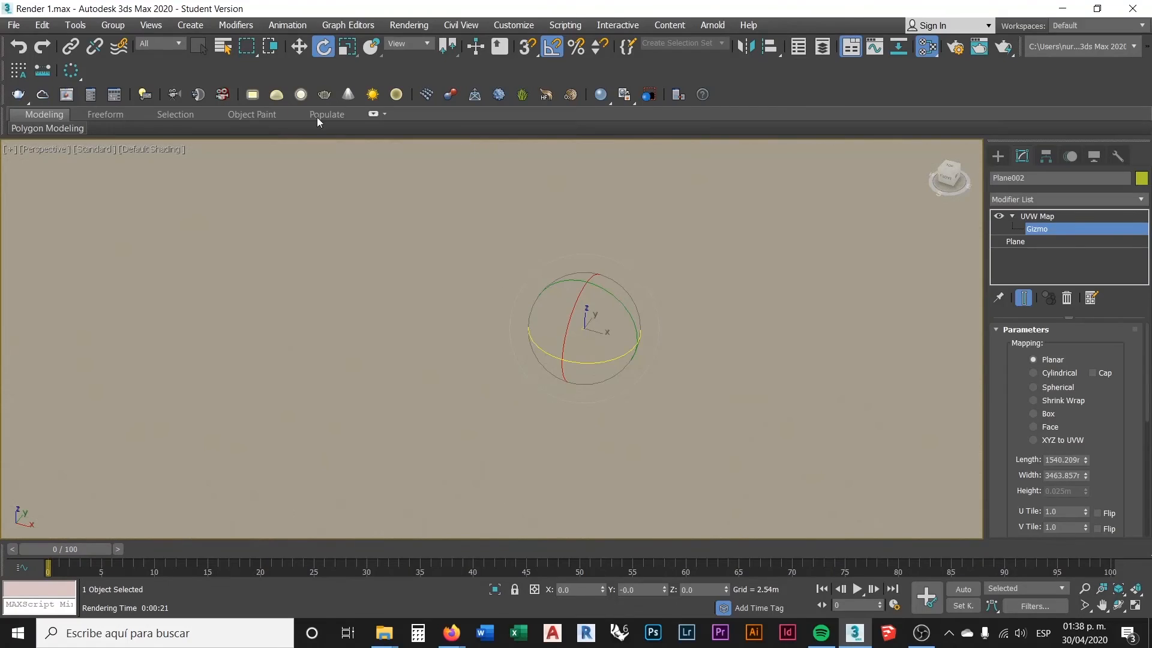
pyautogui.click(299, 47)
pyautogui.scroll(-5, 697, 249)
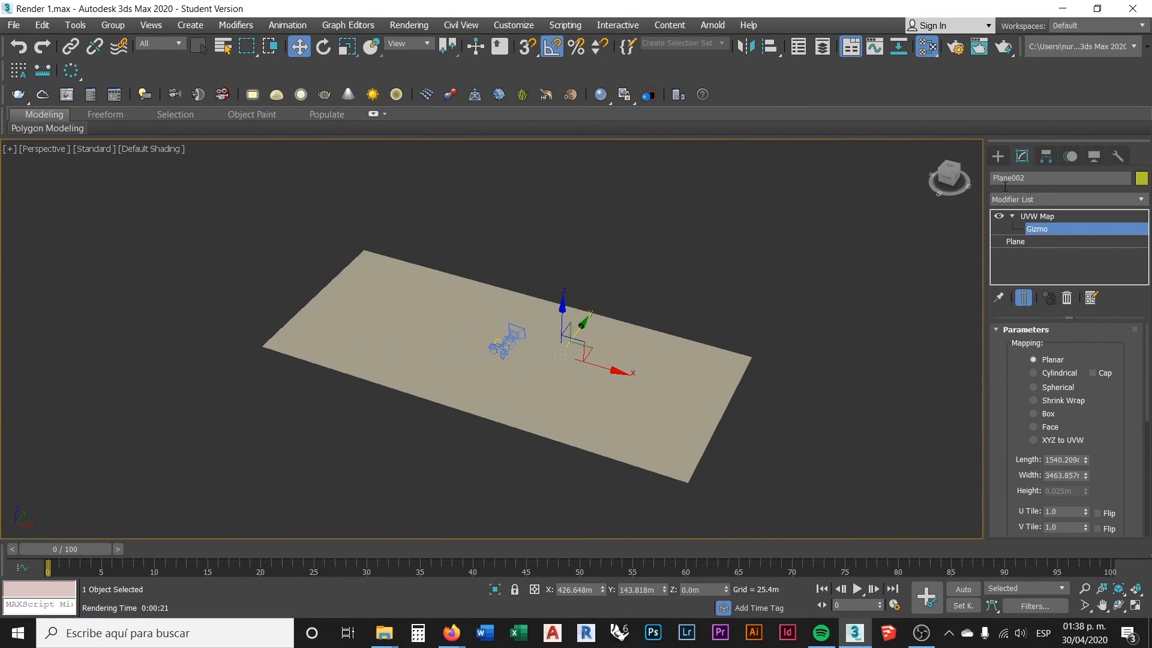
pyautogui.click(998, 157)
pyautogui.click(697, 259)
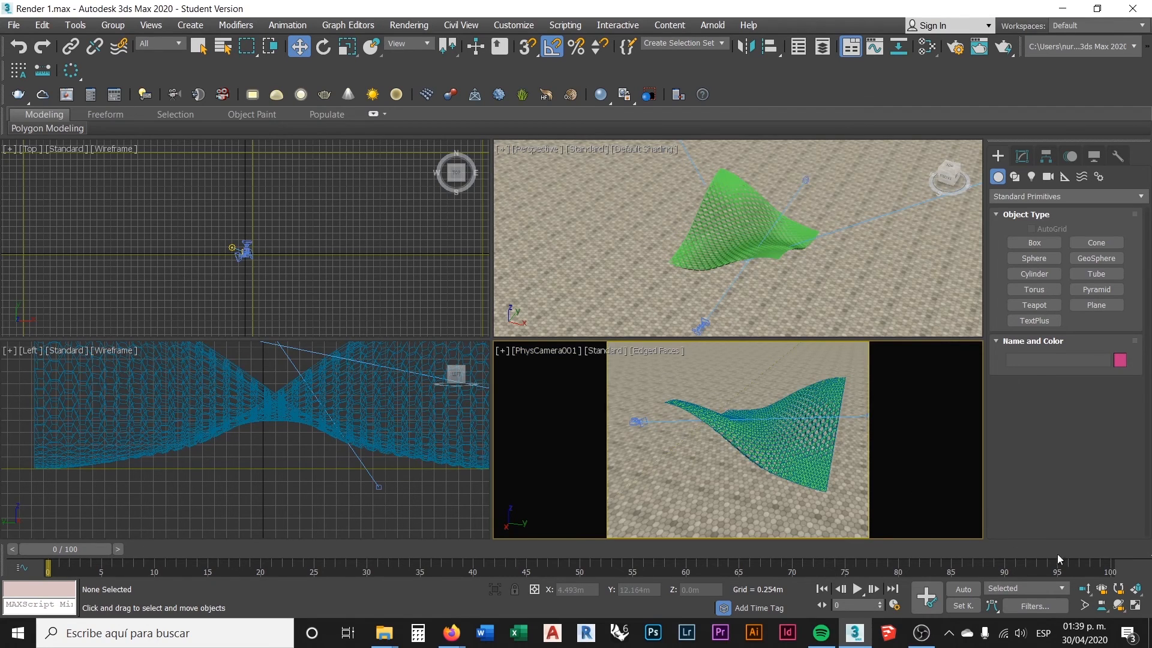
# - Switch the camera viewport to PhysCamera002, inspect the paving at full size and return to the four-viewport layout
pyautogui.click(1133, 605)
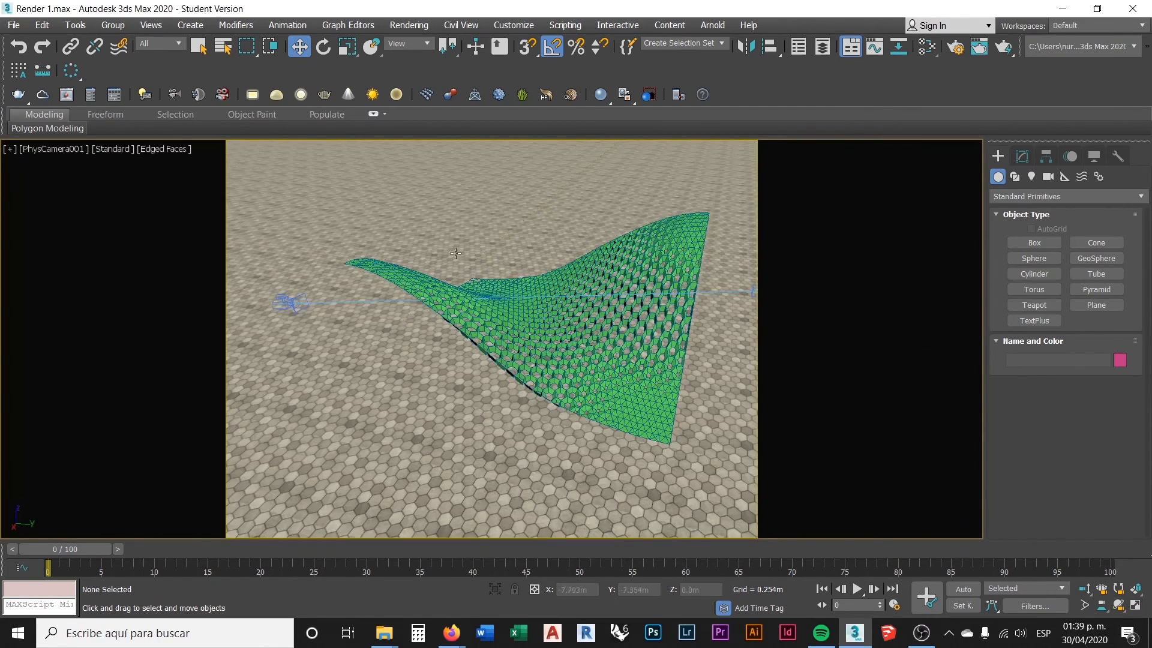
pyautogui.click(68, 154)
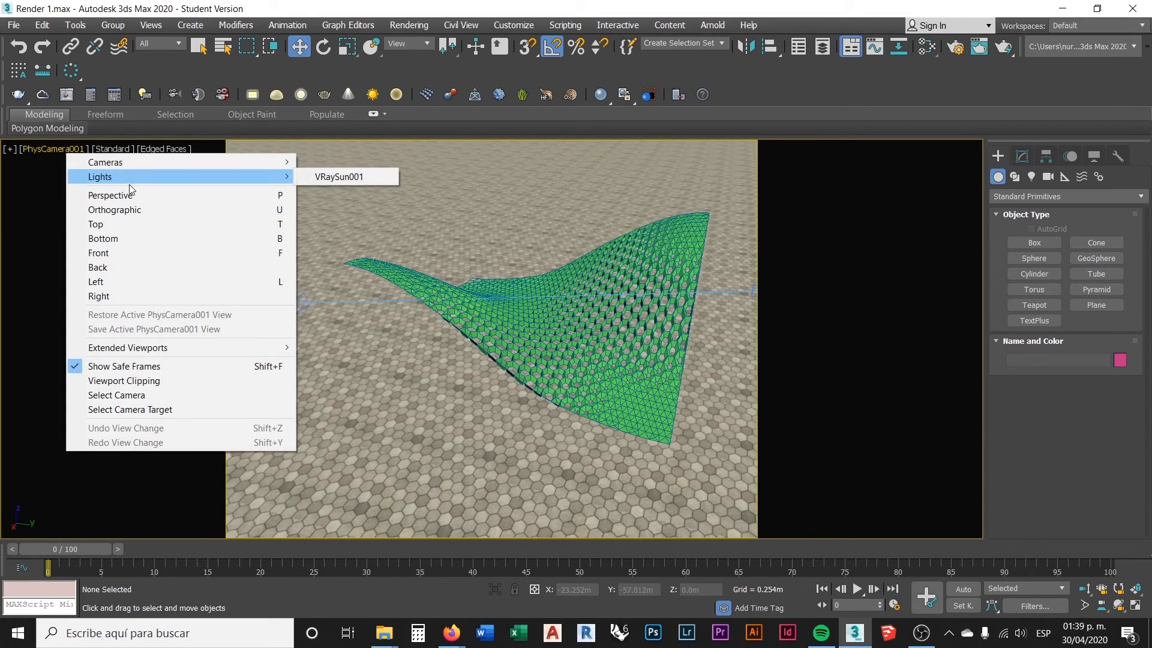
pyautogui.moveTo(242, 164)
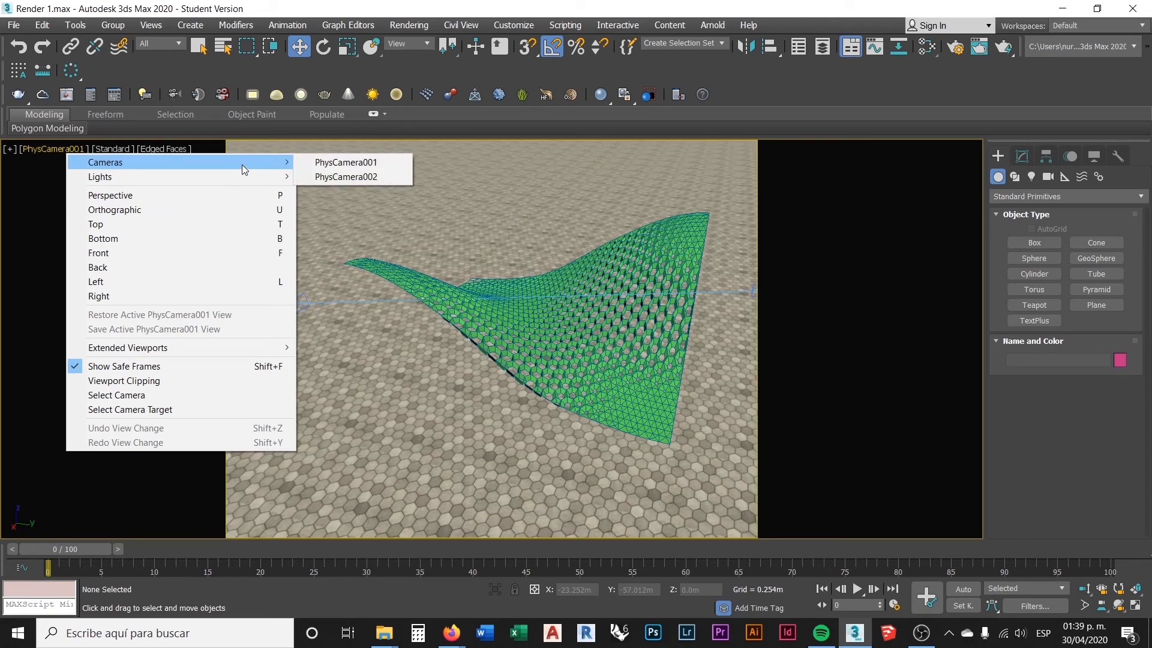
pyautogui.click(355, 178)
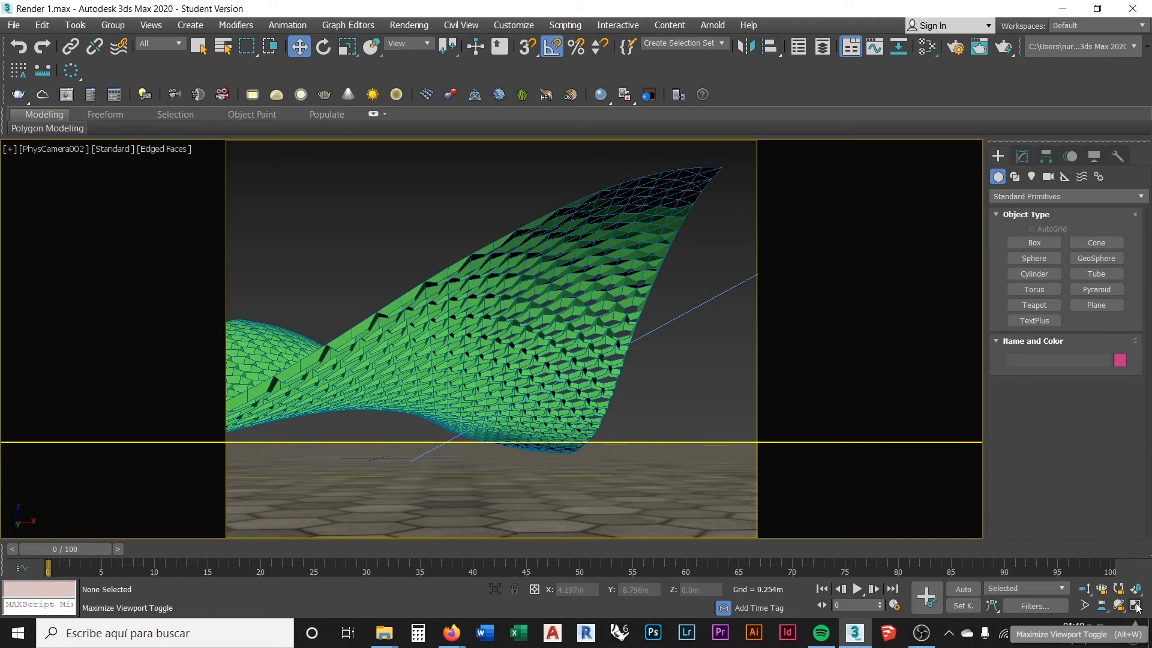
pyautogui.click(1135, 605)
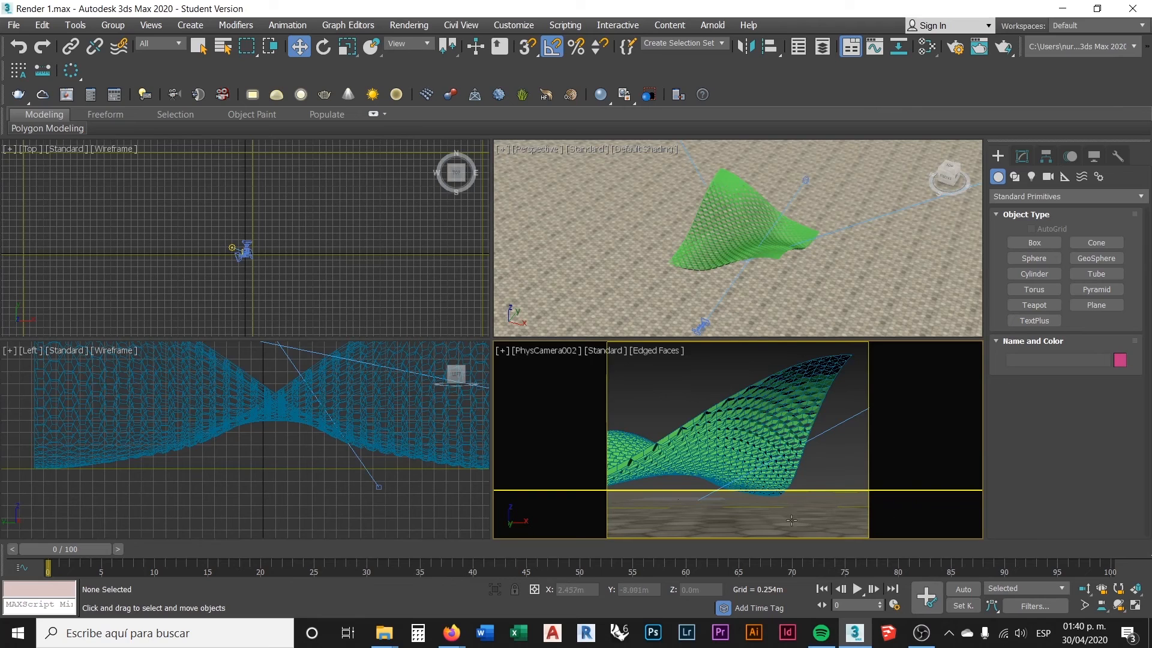
# - Select the ground plane and uniformly scale its UVW Map gizmo to 61 percent in the top view
pyautogui.click(335, 281)
pyautogui.scroll(-4, 342, 291)
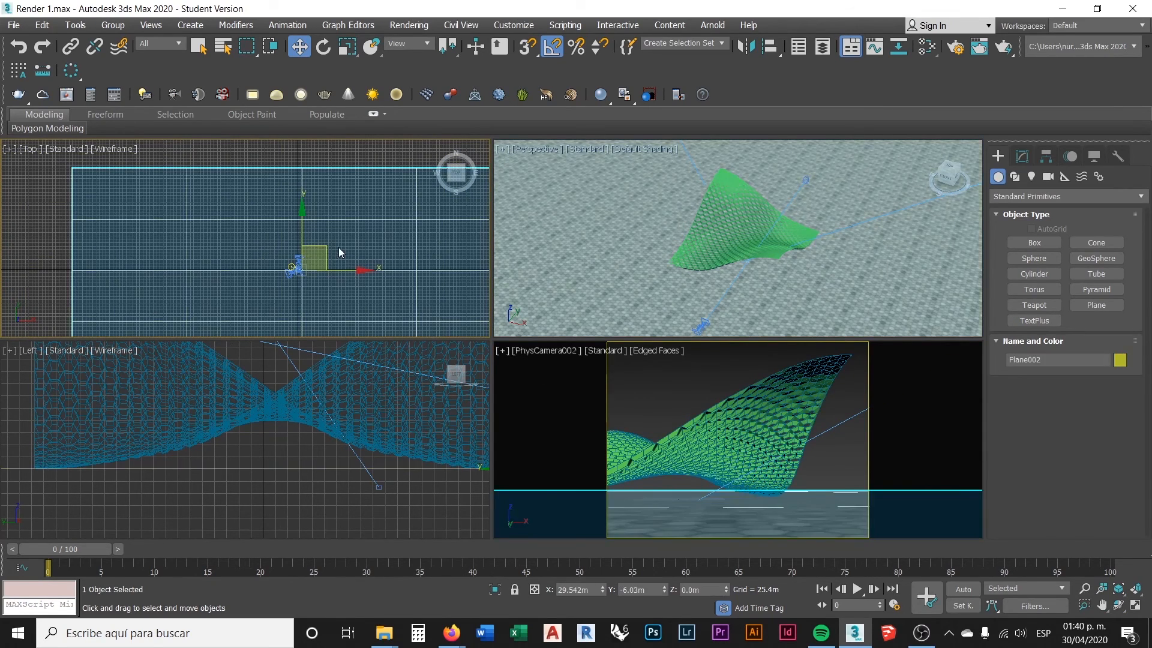
pyautogui.moveTo(347, 240); pyautogui.dragTo(298, 218, button='middle')
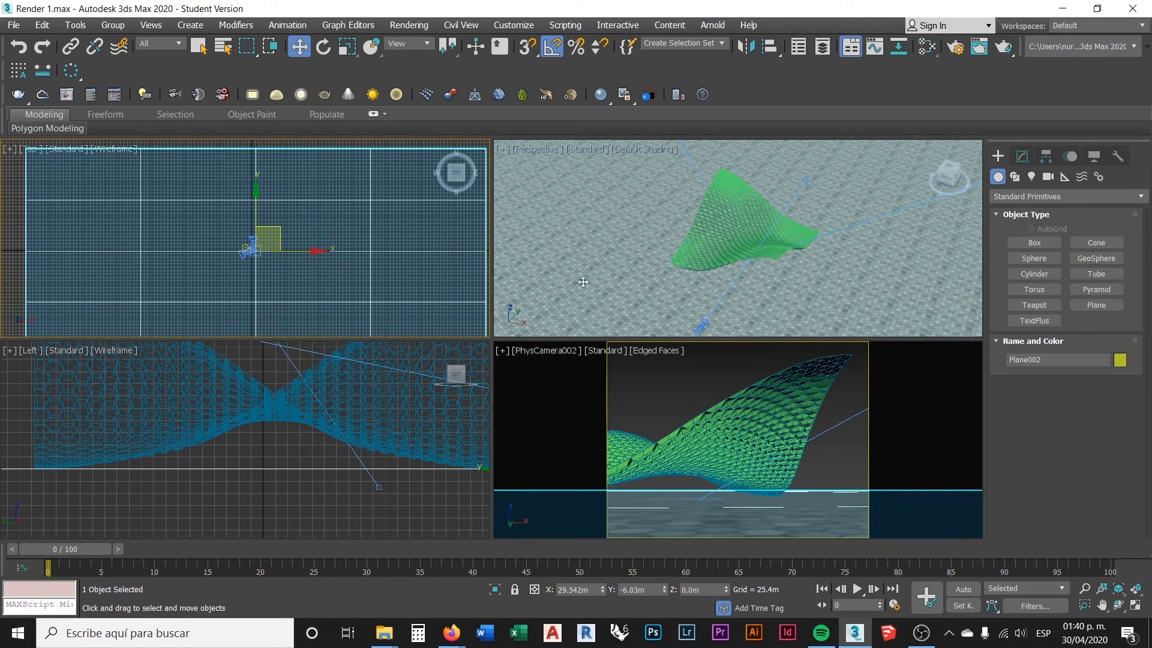
pyautogui.click(1022, 157)
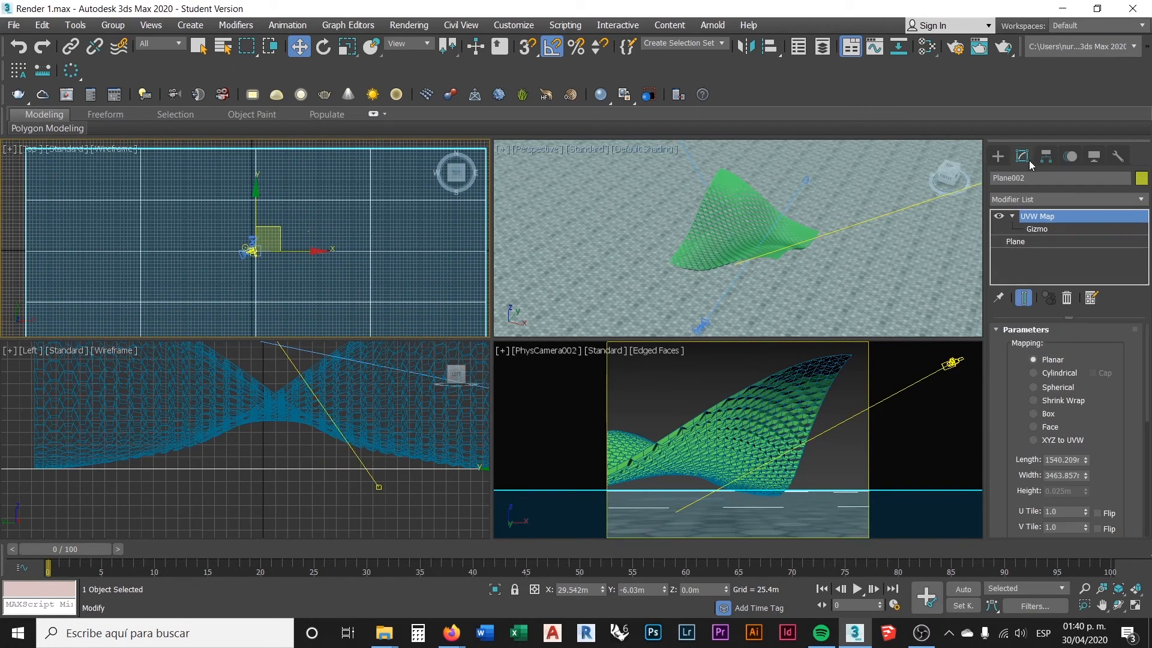
pyautogui.click(1037, 230)
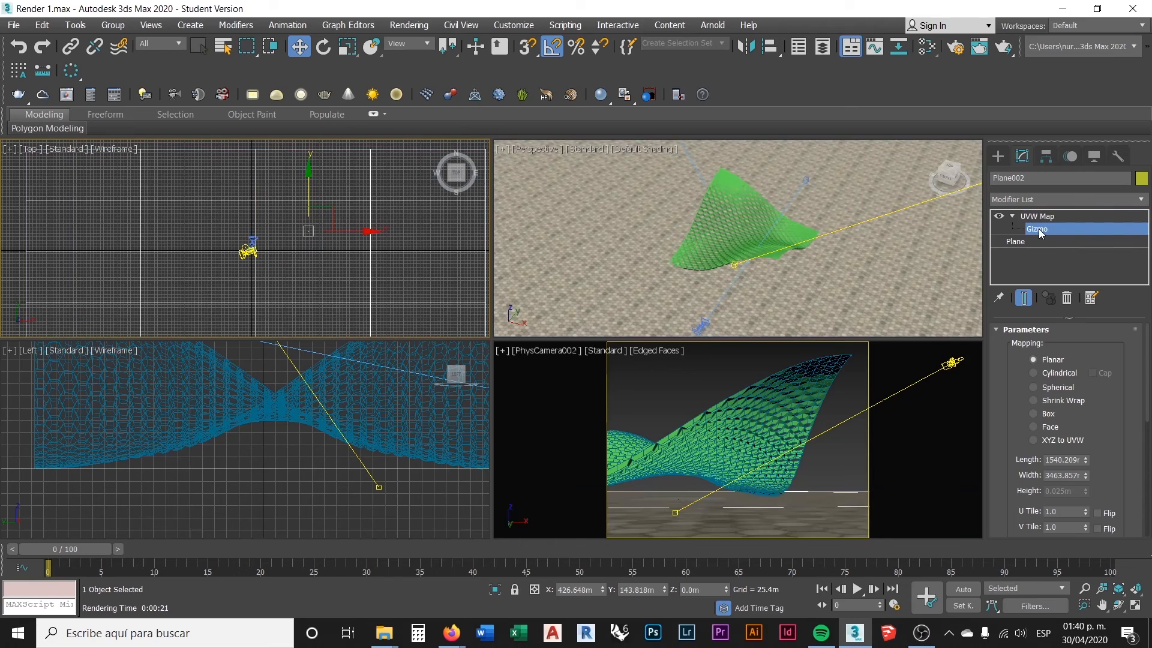
pyautogui.click(347, 46)
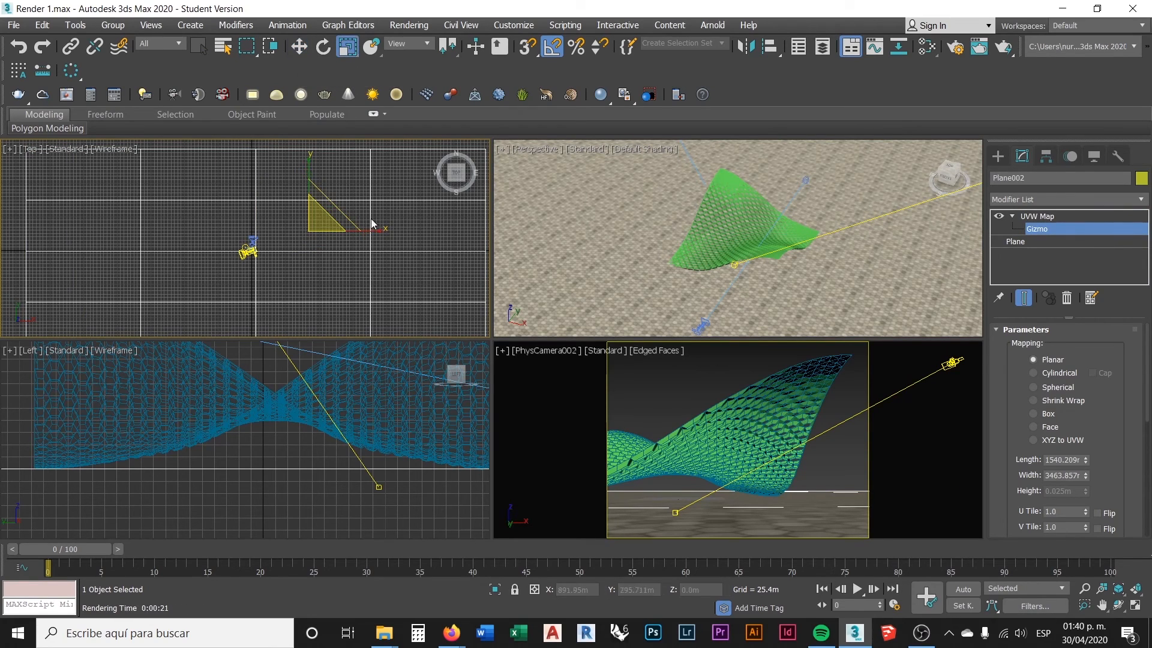
pyautogui.scroll(5, 317, 242)
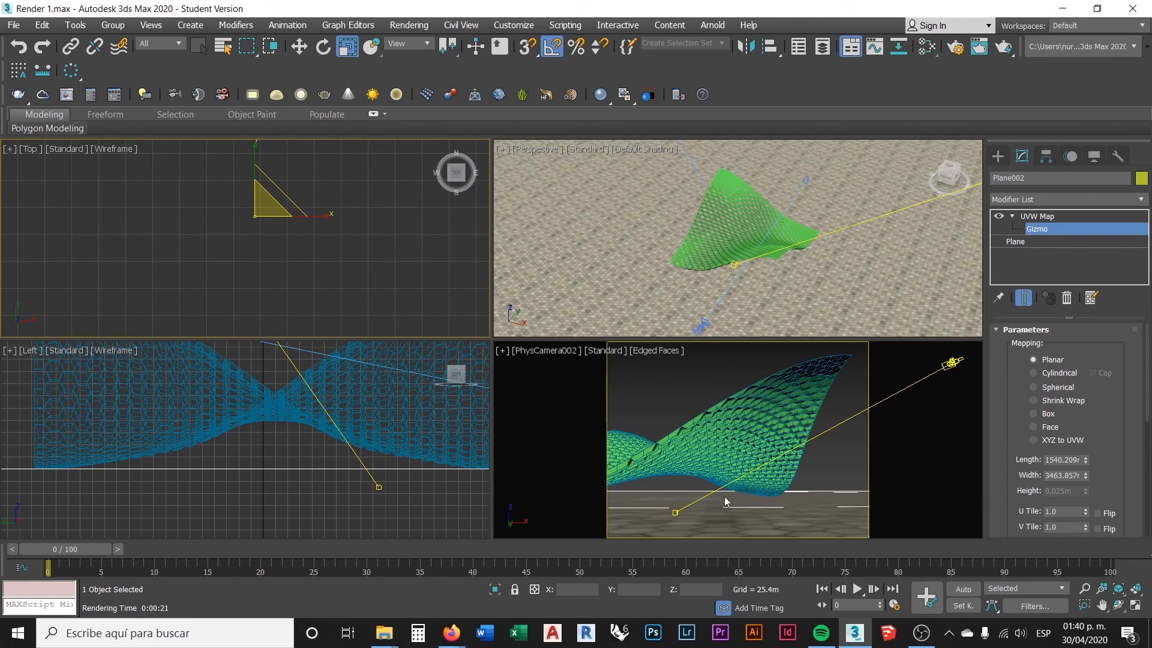
pyautogui.moveTo(271, 236)
pyautogui.mouseDown(button='middle')
pyautogui.moveTo(291, 241)
pyautogui.moveTo(274, 254)
pyautogui.mouseUp(button='middle')
pyautogui.moveTo(267, 213); pyautogui.dragTo(244, 252)
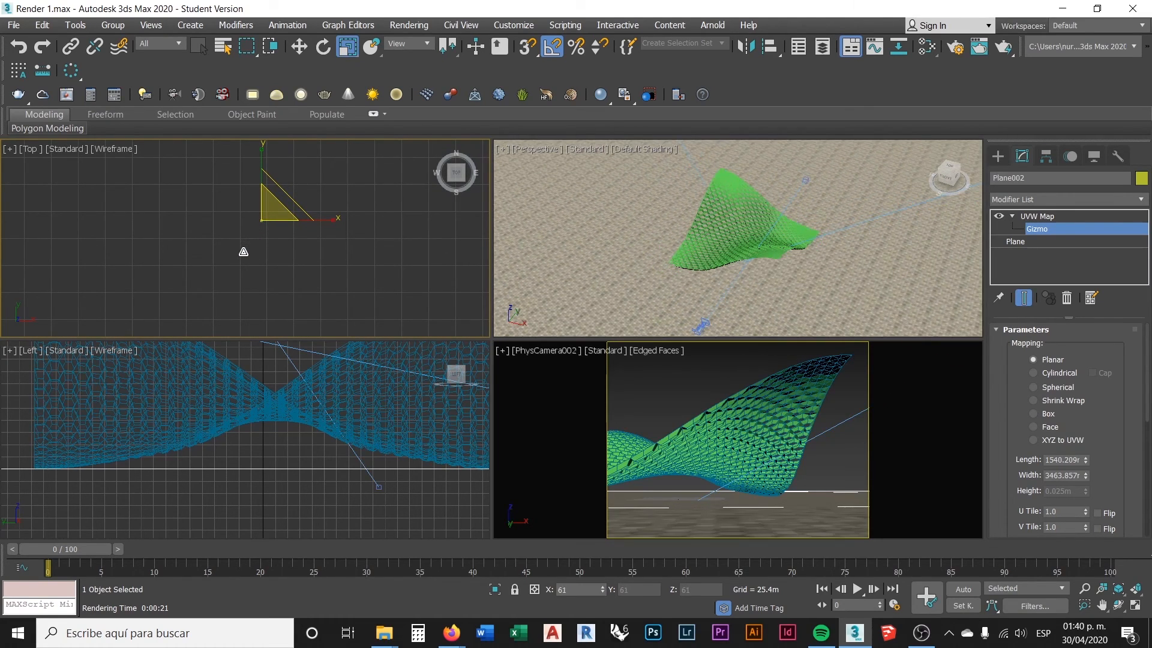
# - Maximize the PhysCamera002 viewport, leave gizmo editing and deselect the ground plane
pyautogui.click(678, 381)
pyautogui.hotkey('alt', 'w')
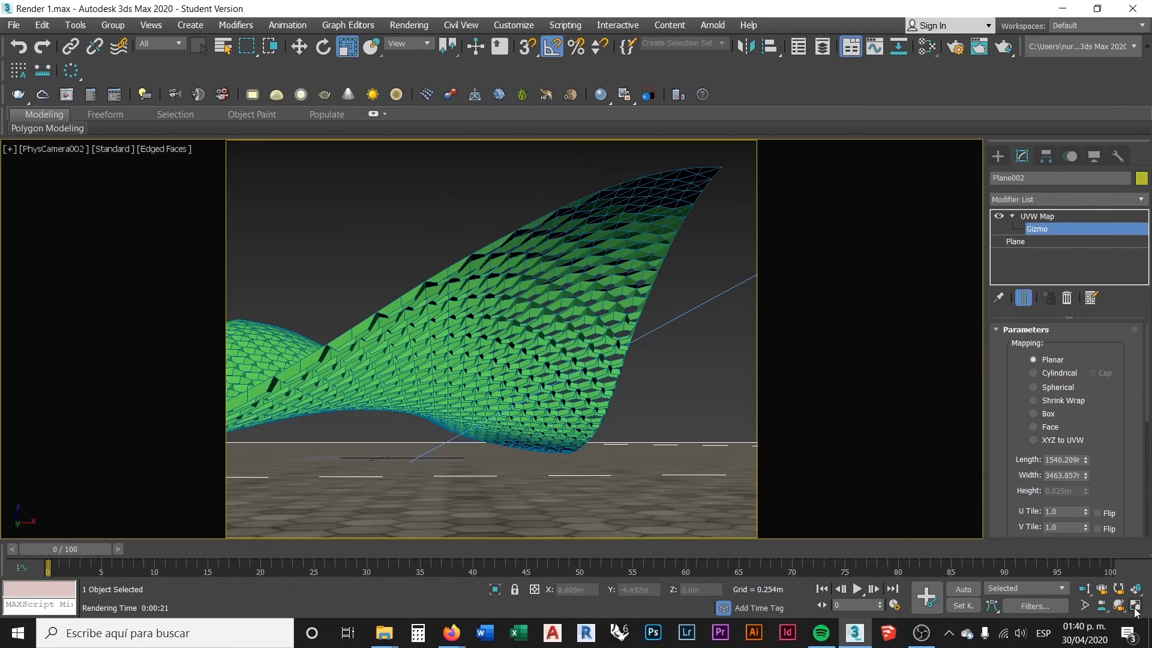
pyautogui.click(998, 156)
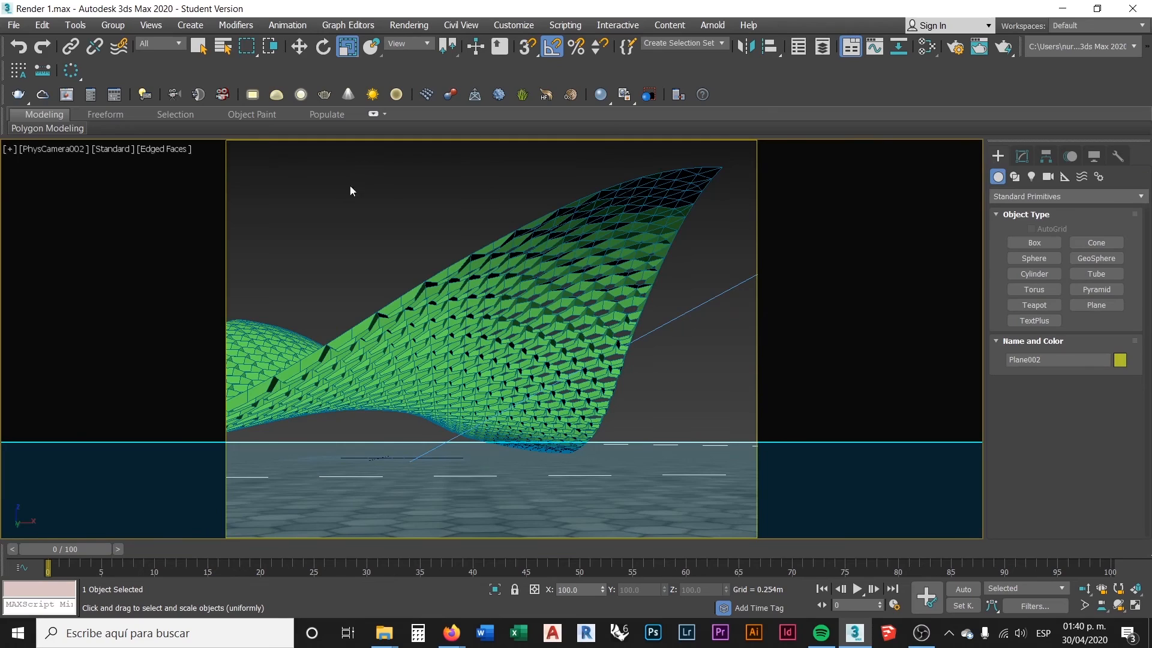
pyautogui.click(329, 211)
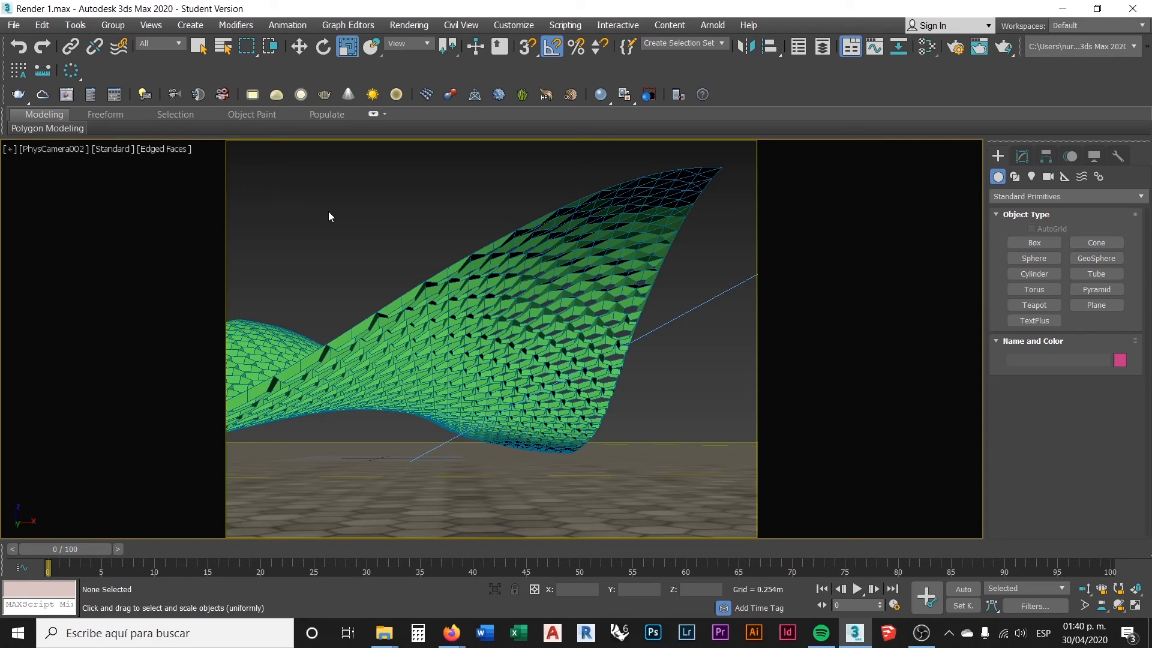
# - Check the Render Setup and run a test render of the PhysCamera002 view, stopping it early
pyautogui.press('F10')
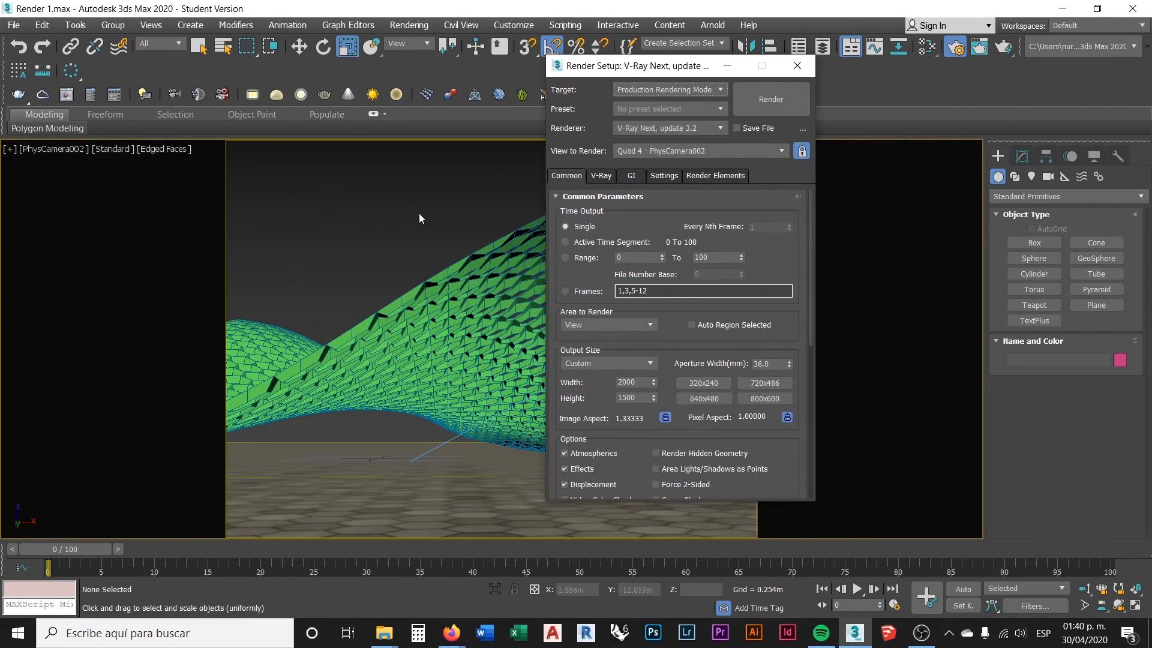
pyautogui.click(796, 66)
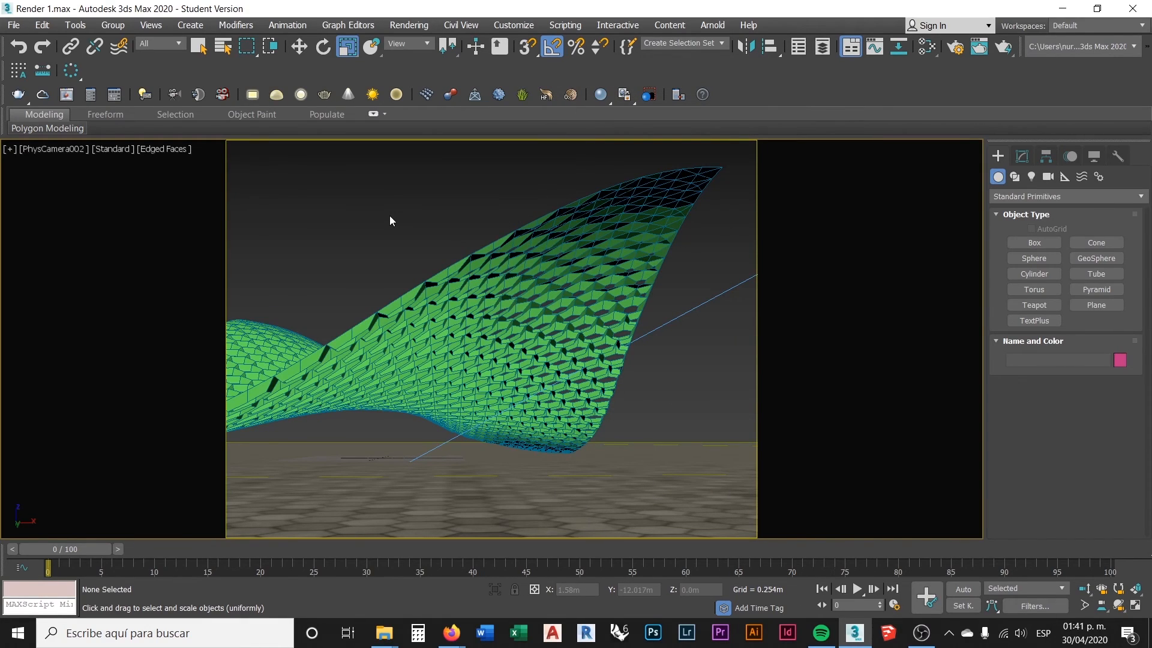
pyautogui.hotkey('shift', 'q')
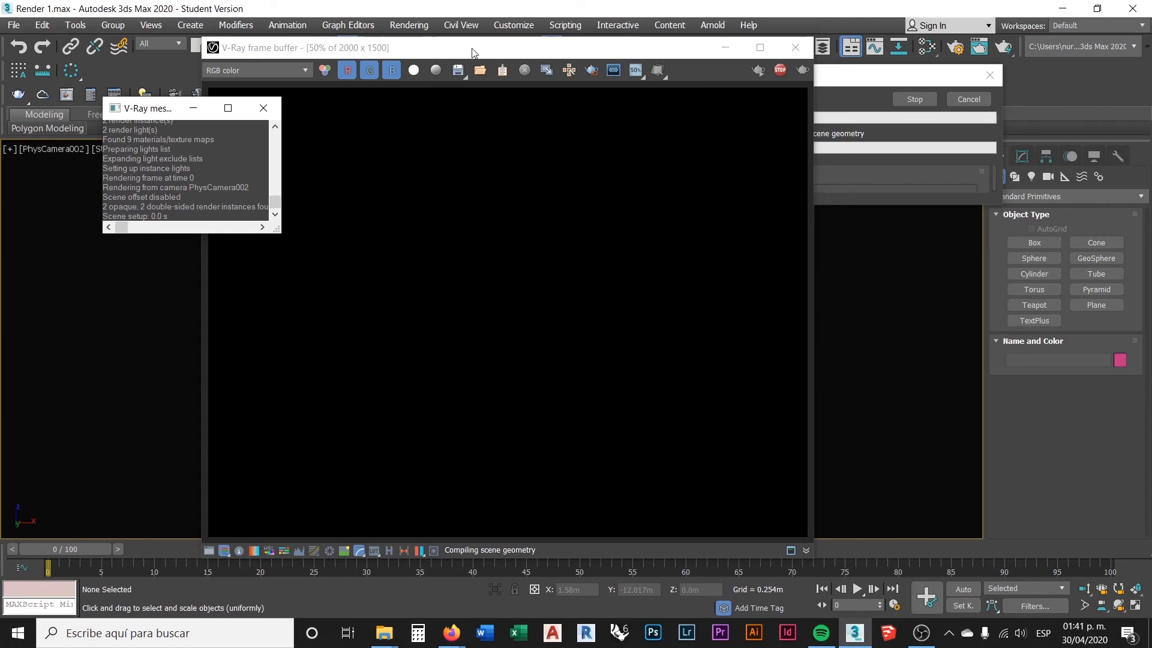
pyautogui.moveTo(473, 49); pyautogui.dragTo(450, 43)
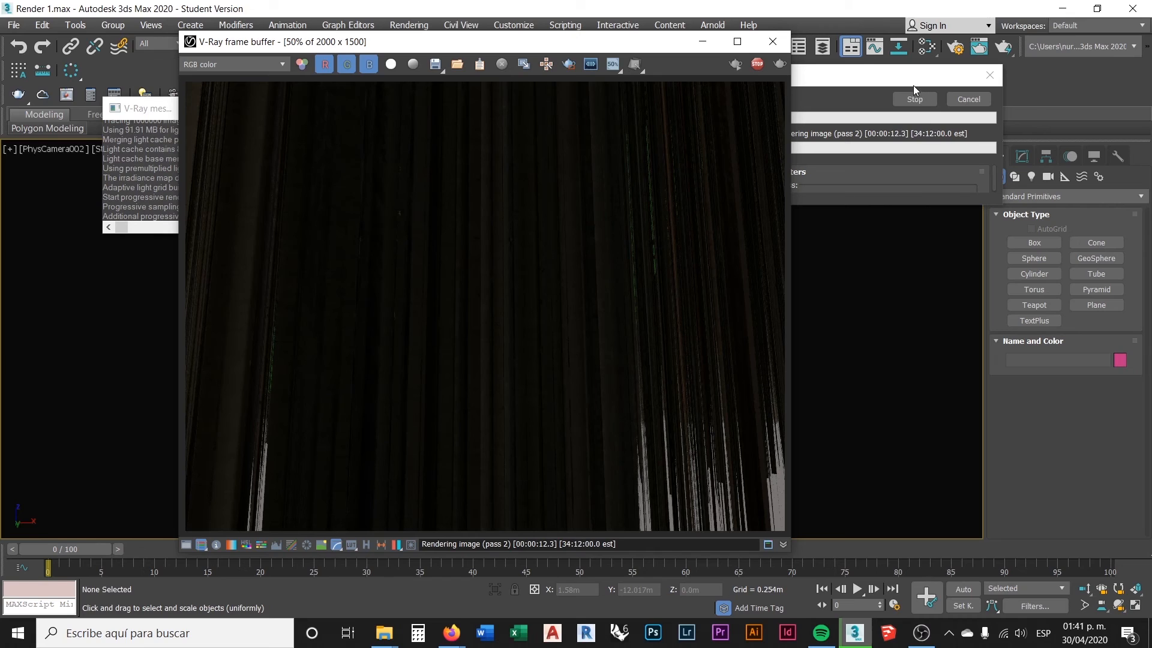
pyautogui.moveTo(913, 85); pyautogui.dragTo(943, 94)
pyautogui.click(944, 108)
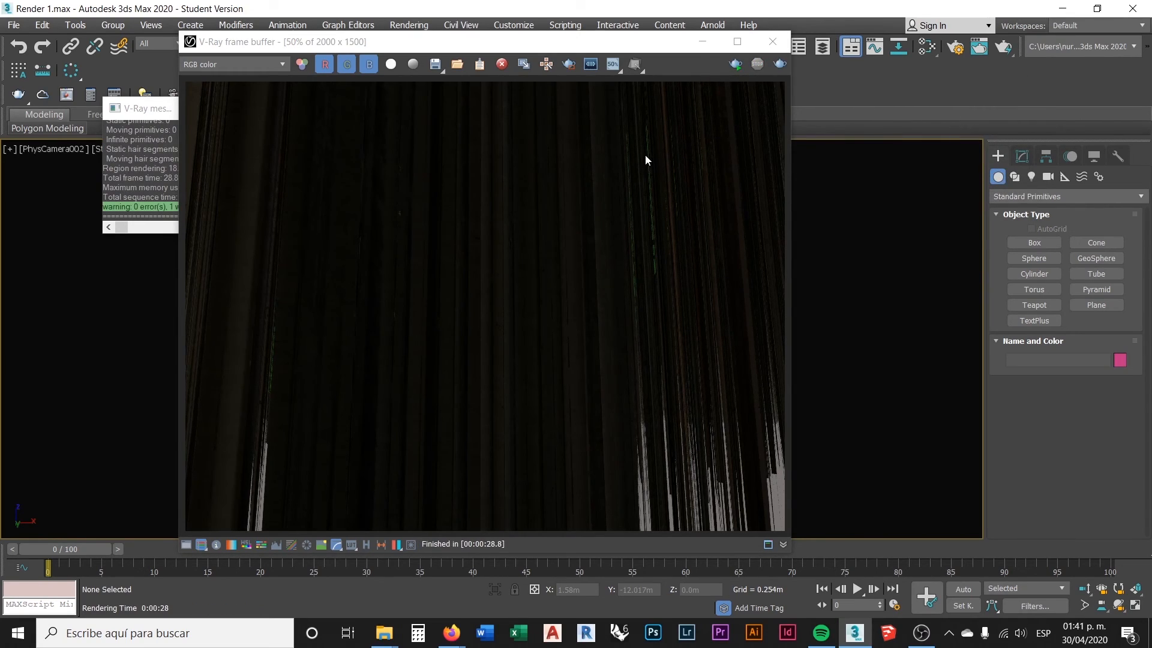
# - Enable the 50% render settings test resolution in the V-Ray frame buffer
pyautogui.click(329, 43)
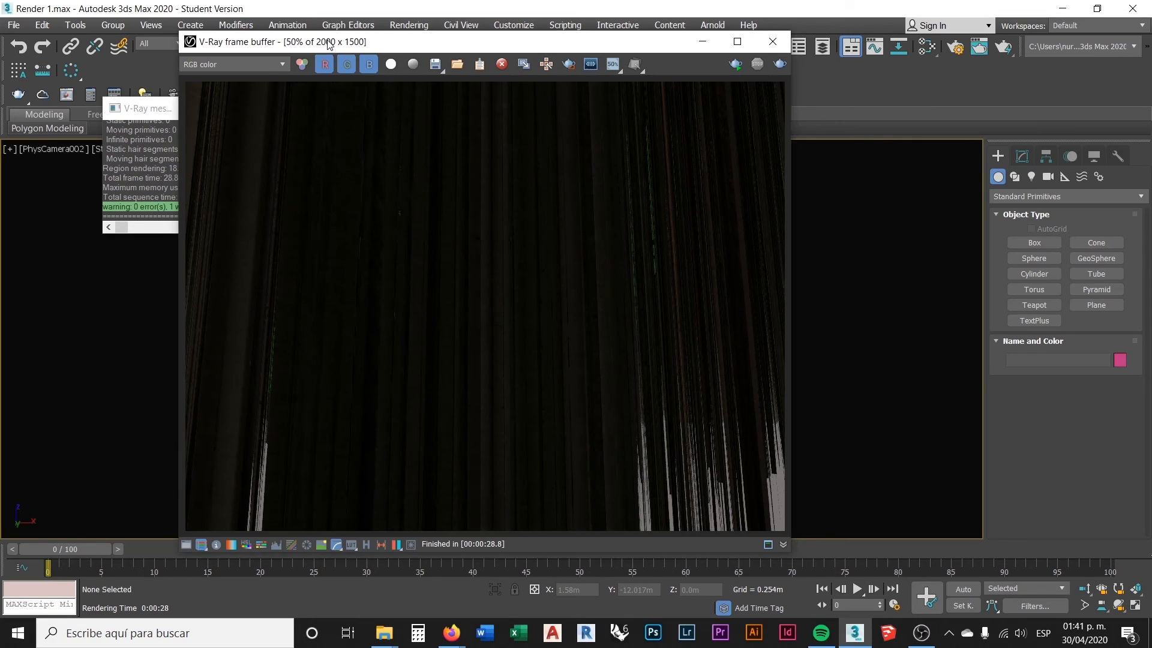
pyautogui.click(613, 66)
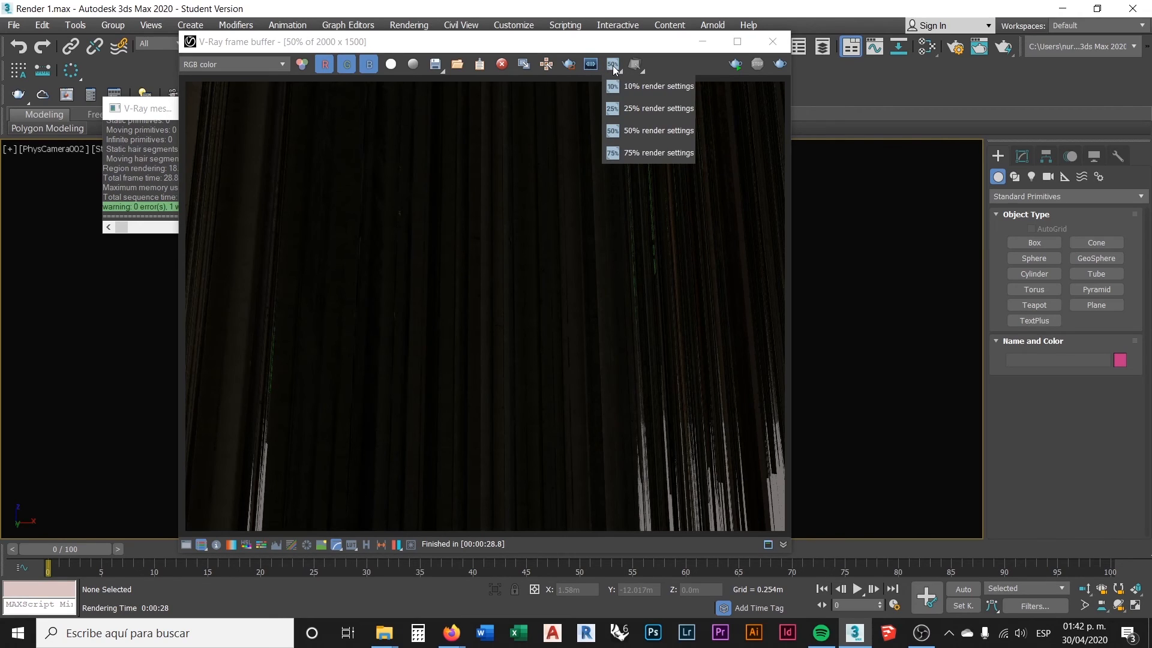
pyautogui.click(637, 132)
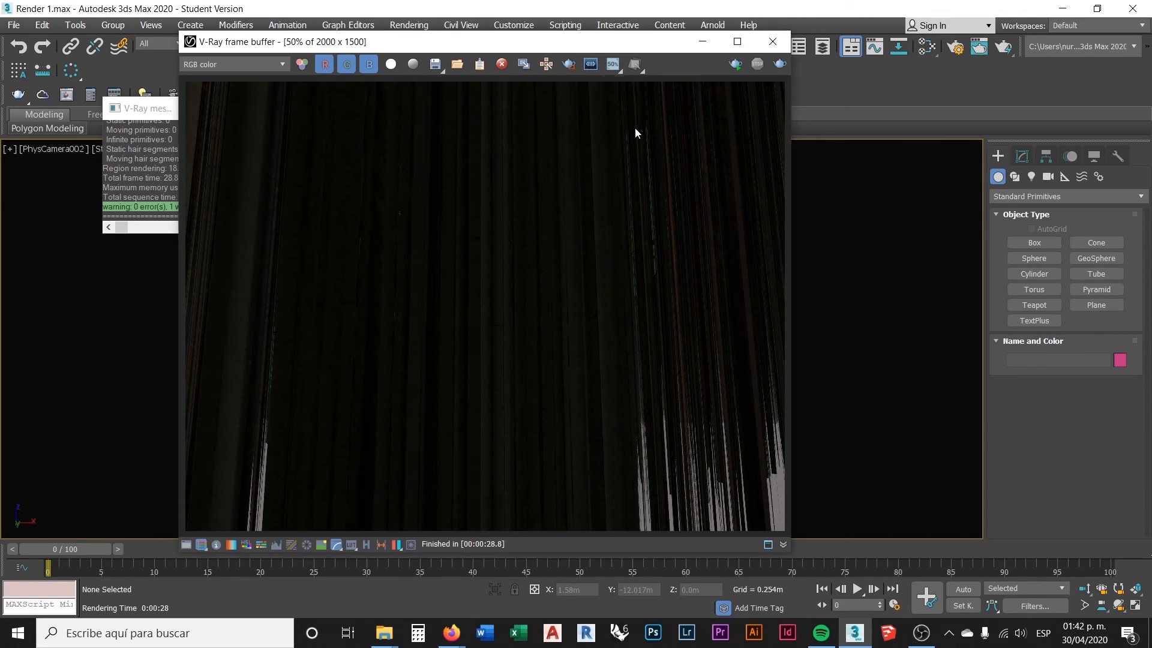
pyautogui.click(612, 64)
pyautogui.moveTo(612, 43); pyautogui.dragTo(619, 40)
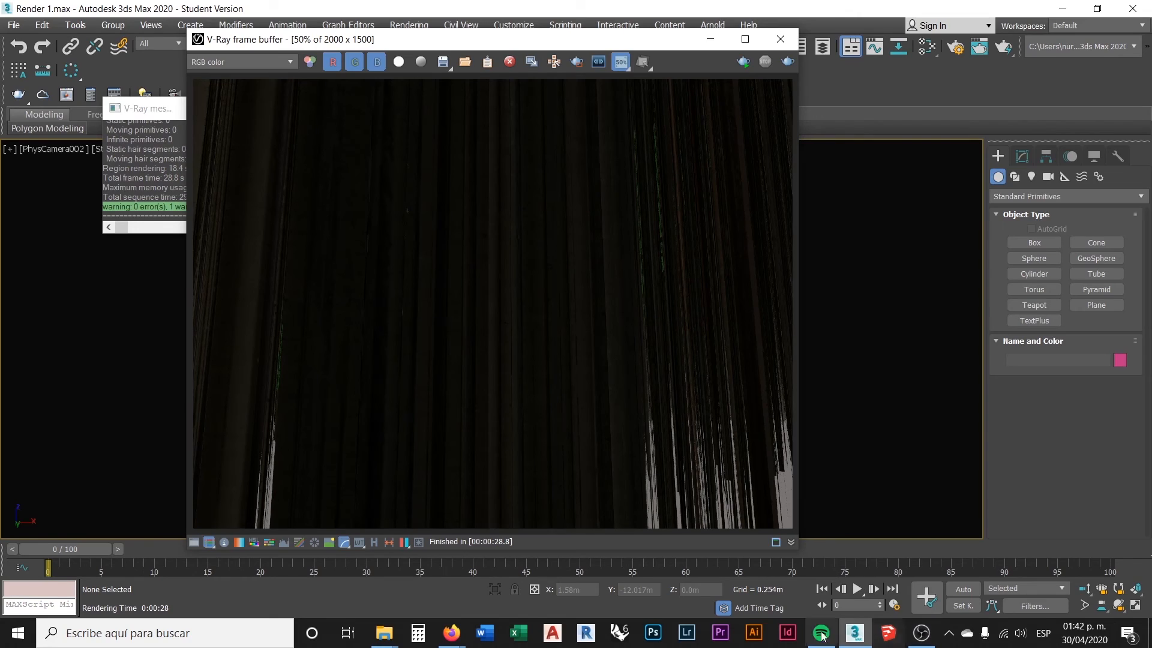
# - Open the Slate Material Editor and set the Blanco material's Displace amount to 0.005 in its map settings
pyautogui.click(858, 144)
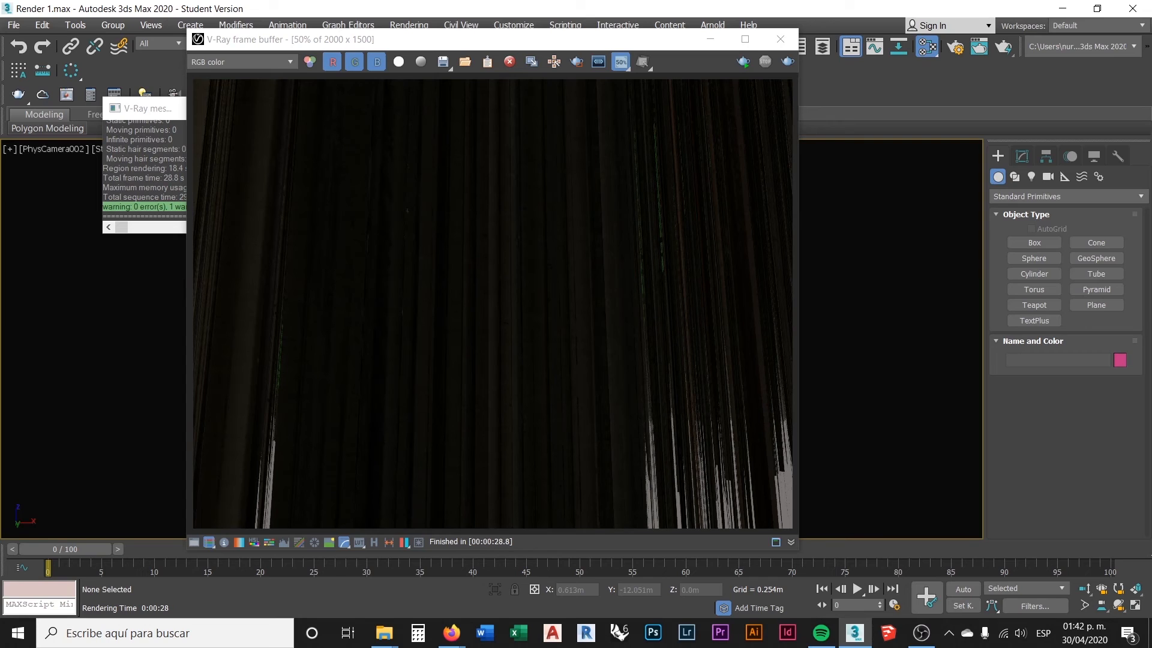
pyautogui.click(926, 46)
pyautogui.moveTo(599, 59); pyautogui.dragTo(547, 39)
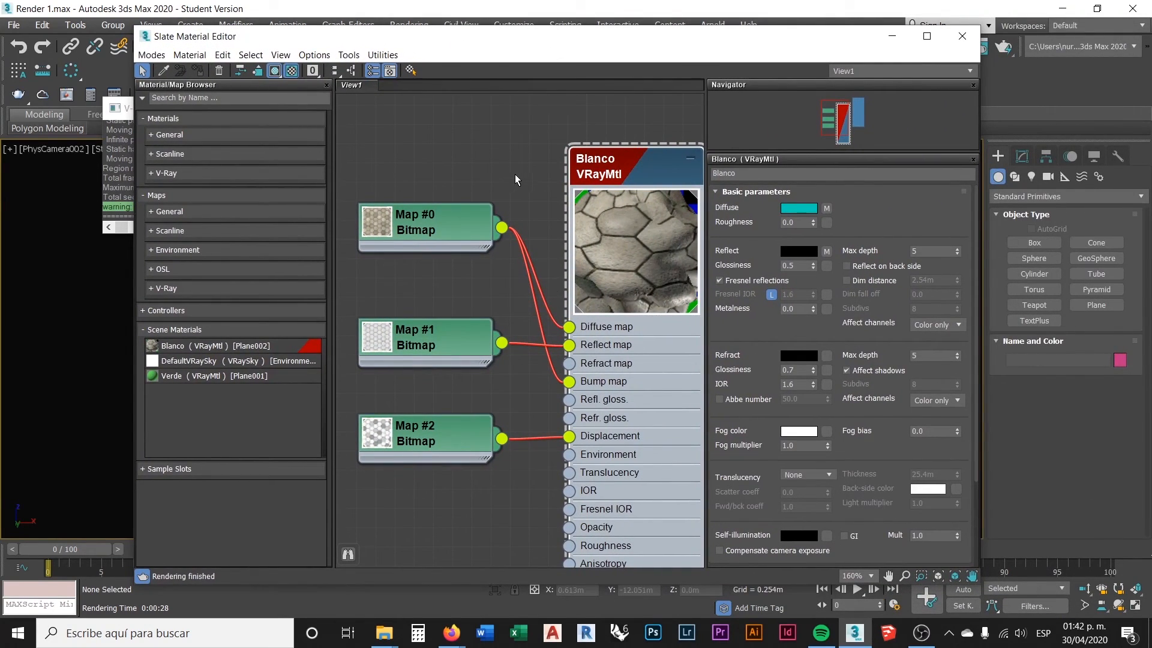
pyautogui.hotkey('ctrl', 'p')
pyautogui.moveTo(520, 182); pyautogui.dragTo(485, 170, button='middle')
pyautogui.scroll(-1, 478, 177)
pyautogui.scroll(-1, 492, 319)
pyautogui.moveTo(483, 446); pyautogui.dragTo(502, 443, button='middle')
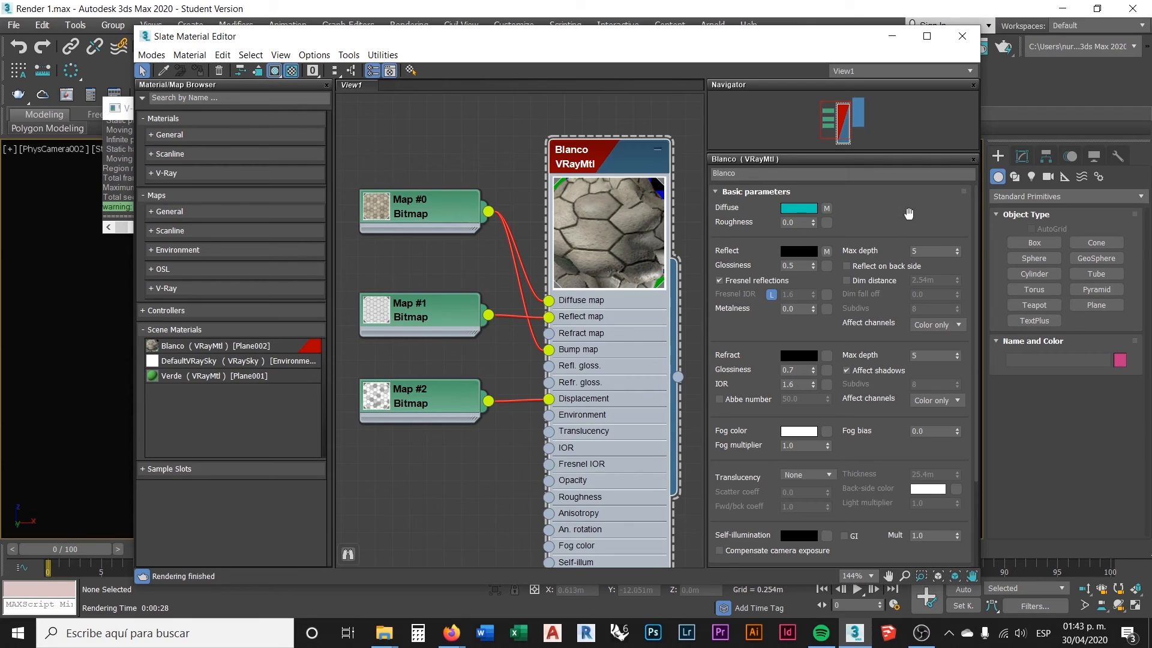
pyautogui.scroll(-1, 907, 270)
pyautogui.scroll(-3, 906, 270)
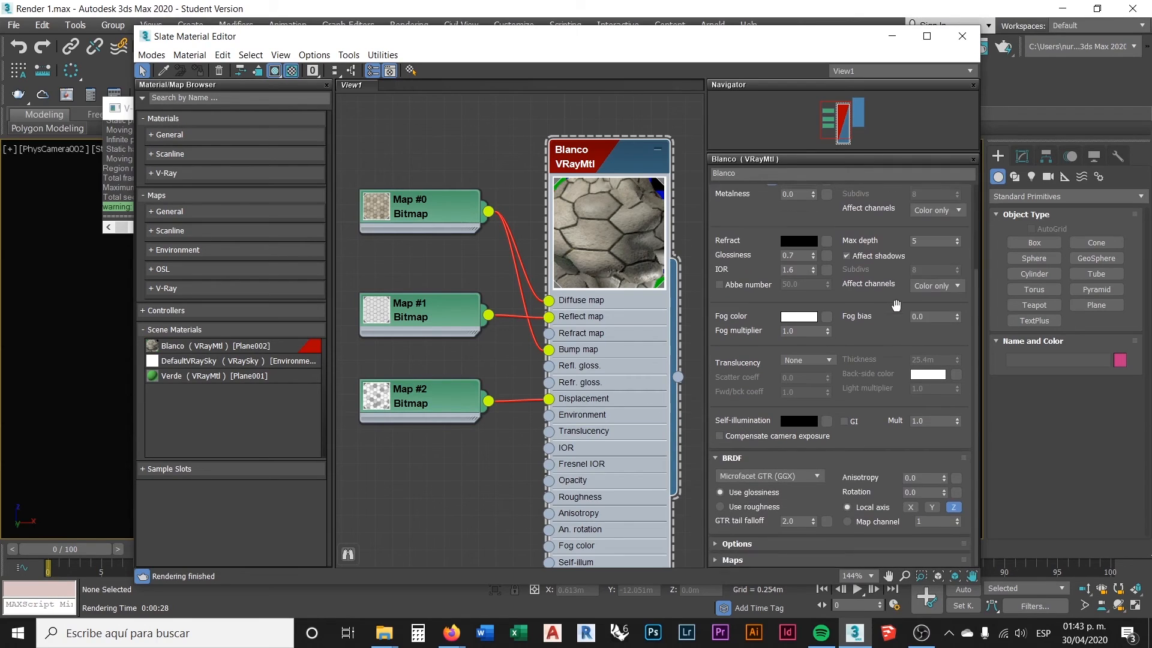
pyautogui.click(715, 560)
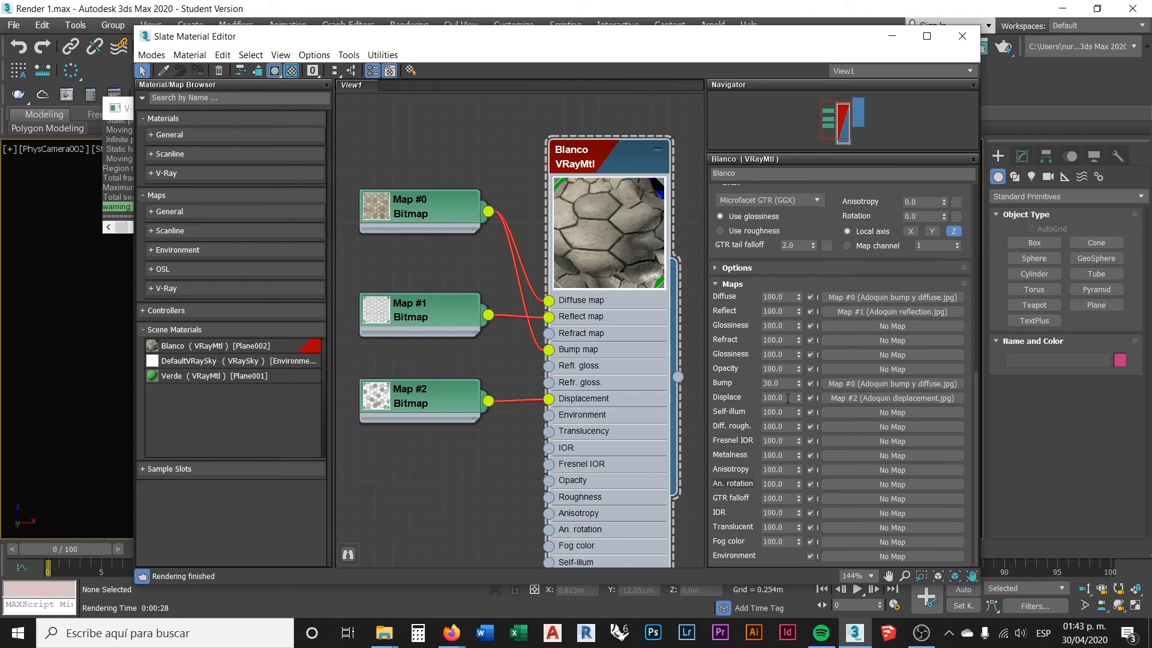
pyautogui.click(786, 398)
pyautogui.write('1.0')
pyautogui.press('Return')
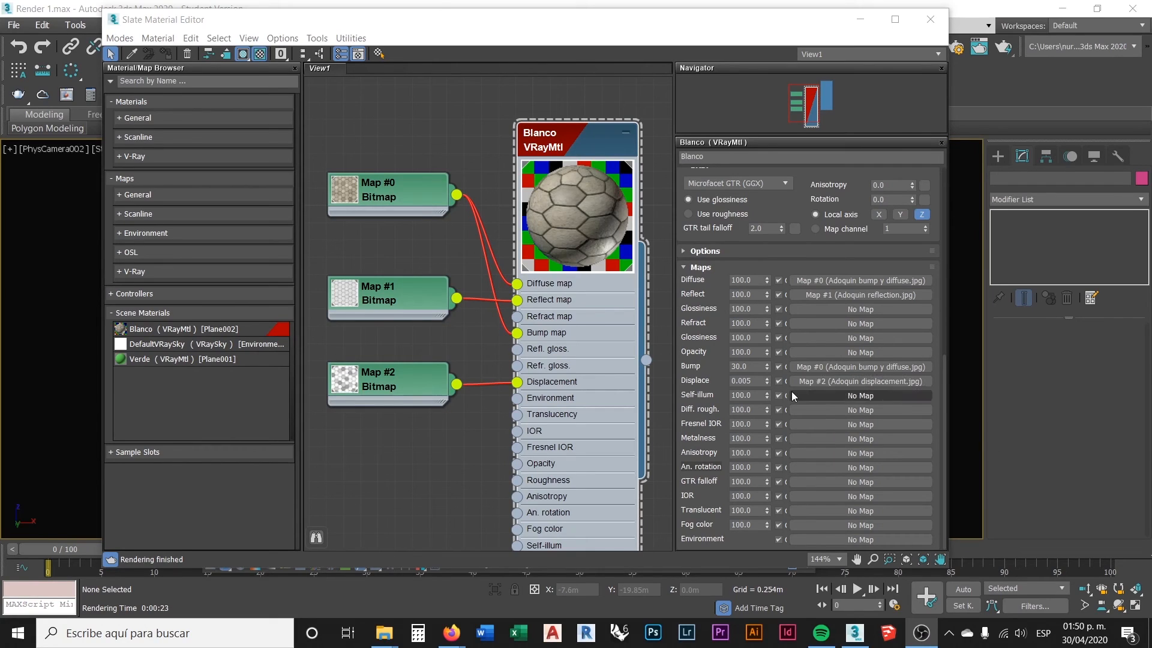
pyautogui.click(754, 381)
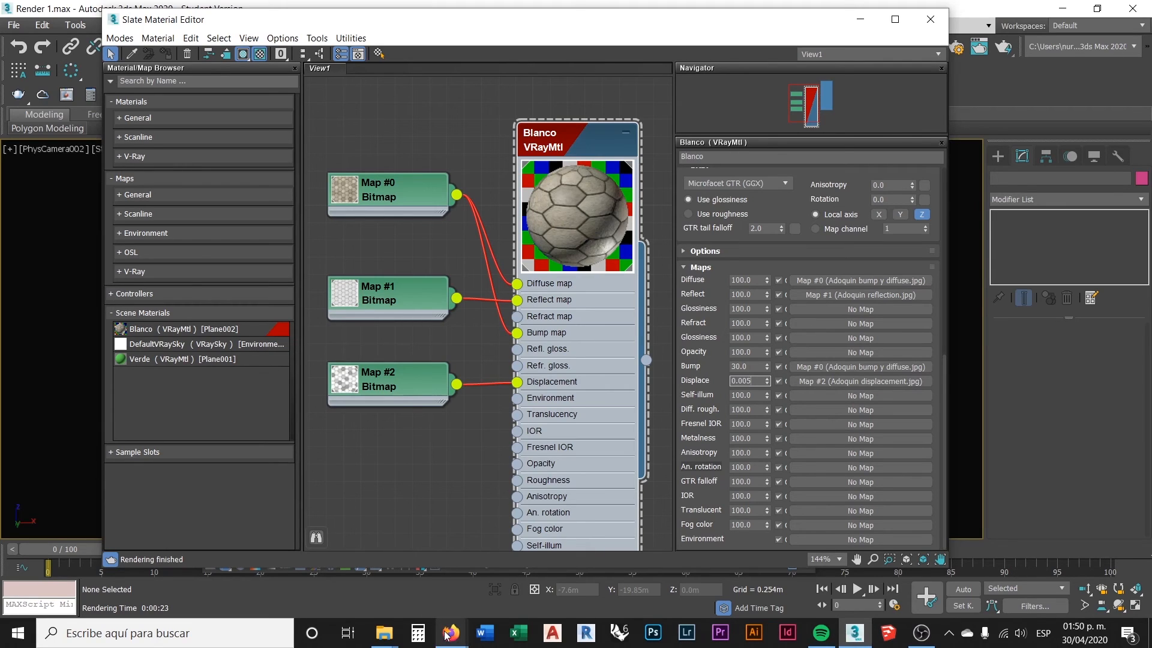
pyautogui.moveTo(447, 634)
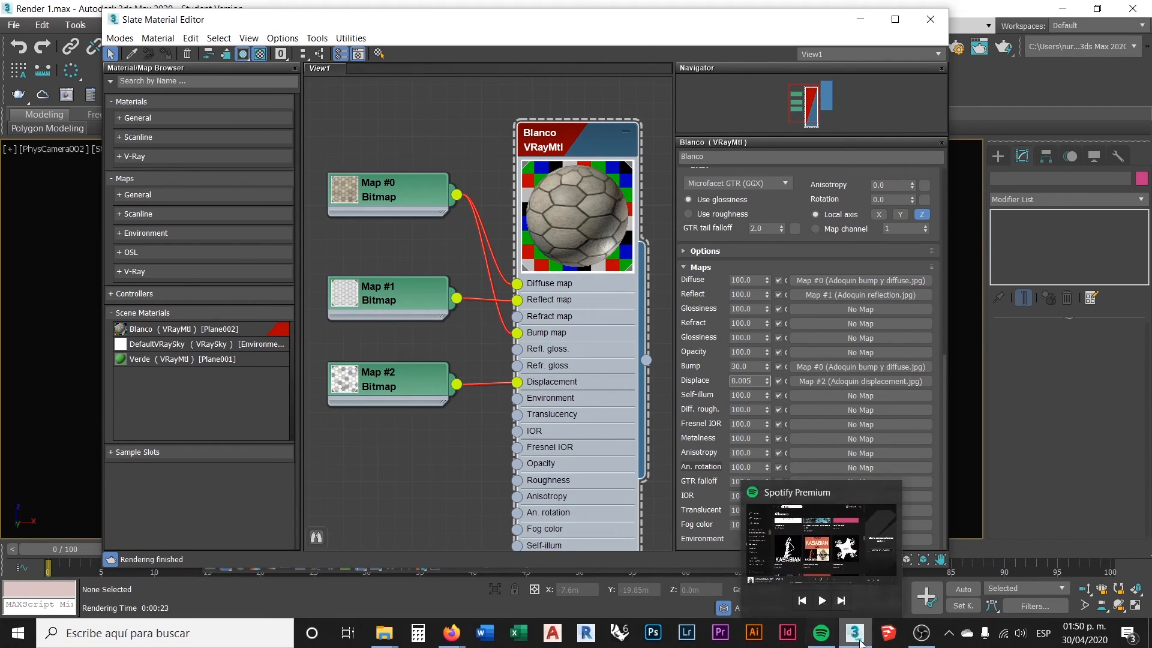
pyautogui.moveTo(855, 633)
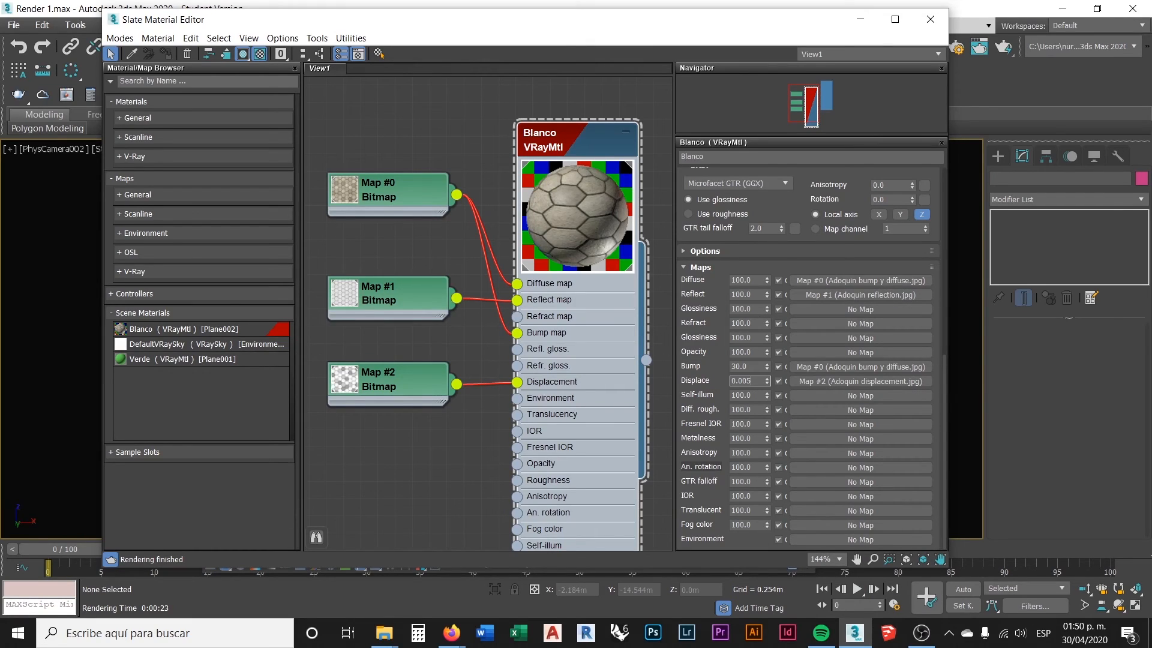
pyautogui.click(921, 633)
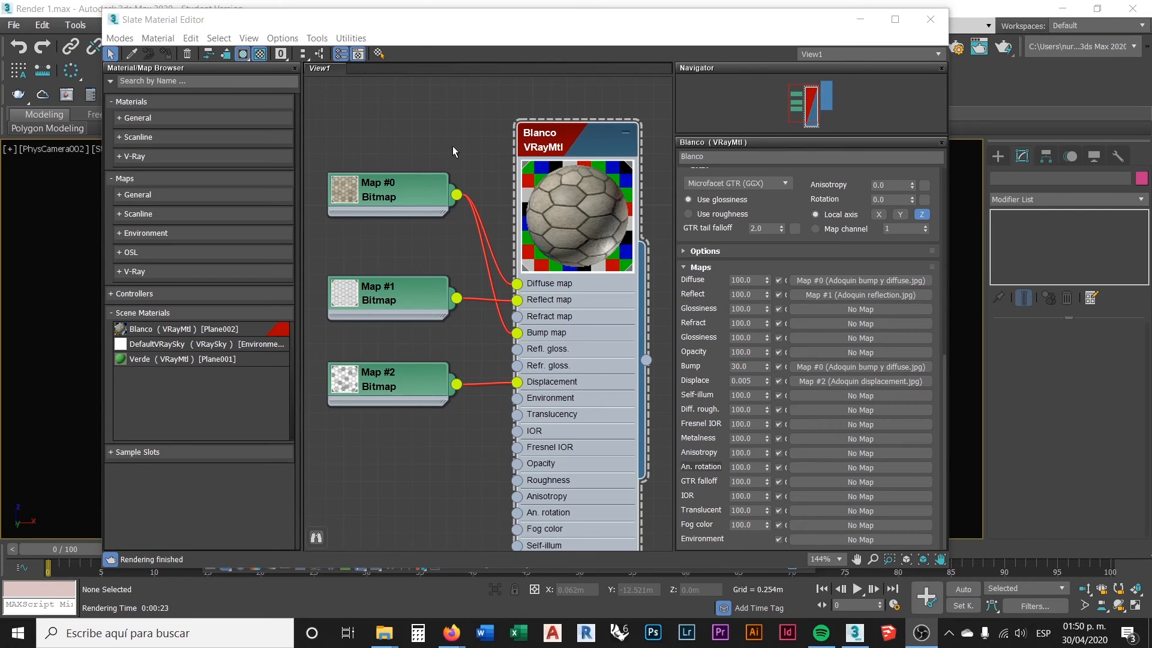
# - Run a test render of the PhysCamera002 view, cancel it before it completes, and clear the frame buffer off the material settings
pyautogui.click(451, 124)
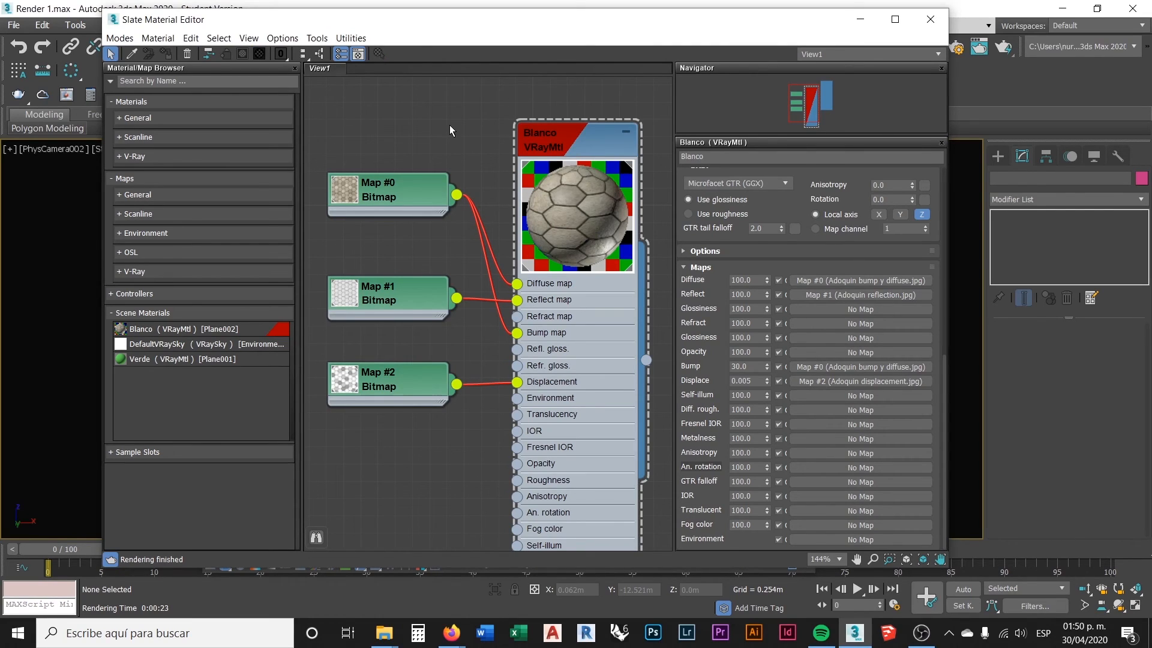
pyautogui.hotkey('shift', 'q')
pyautogui.click(1001, 111)
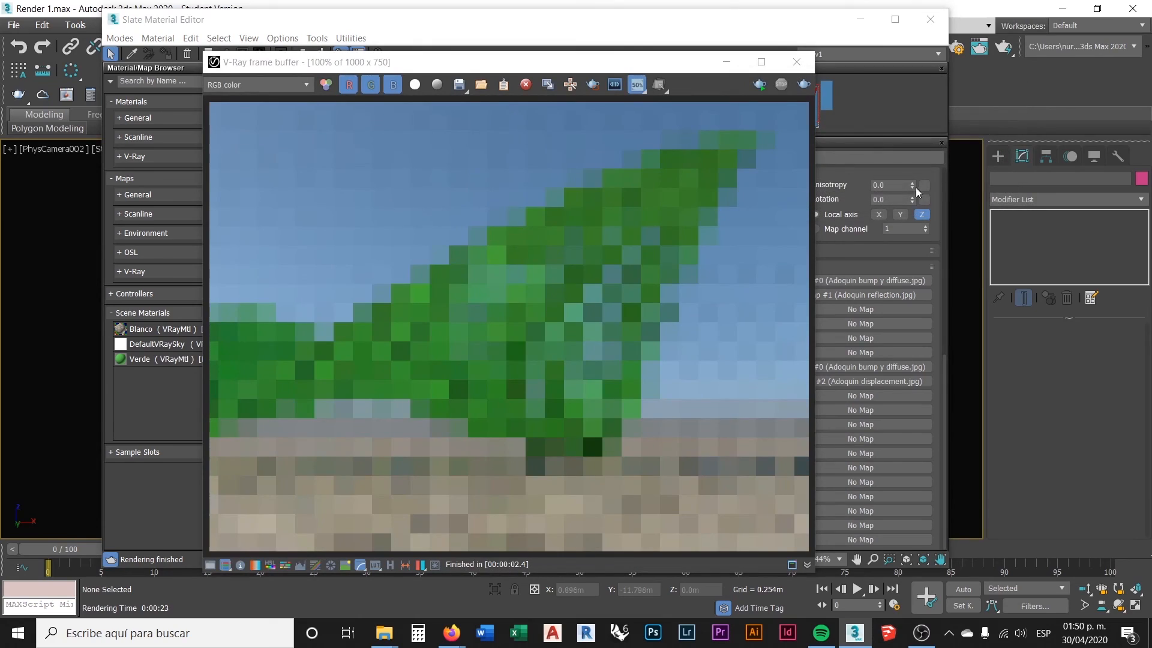
pyautogui.click(802, 85)
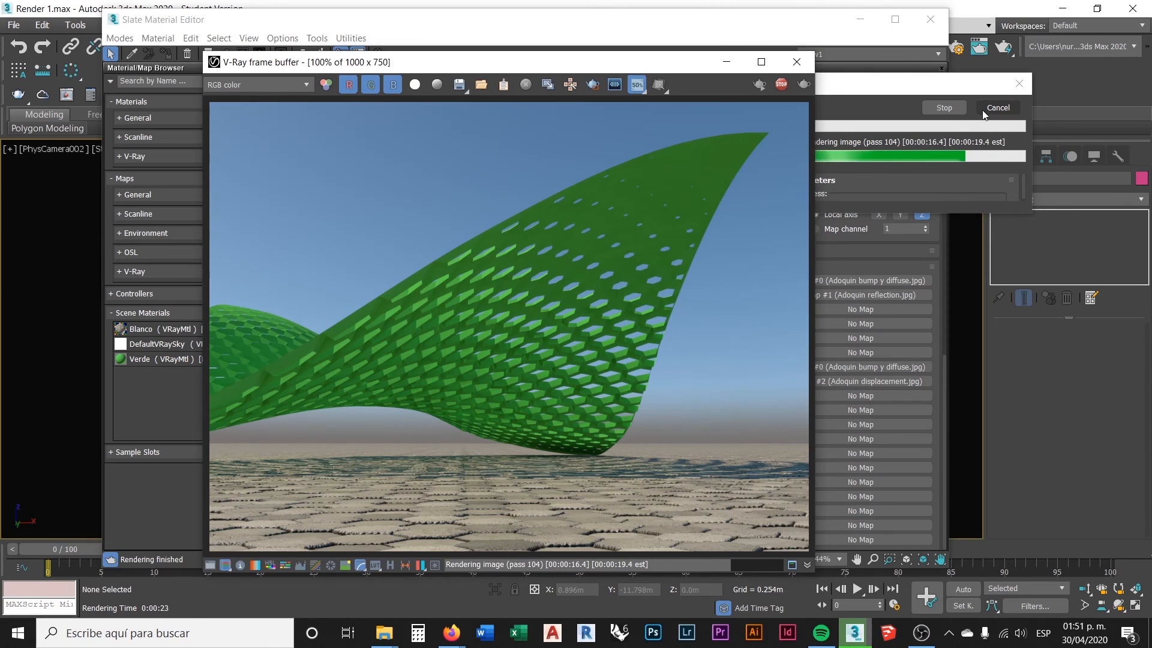
pyautogui.click(997, 109)
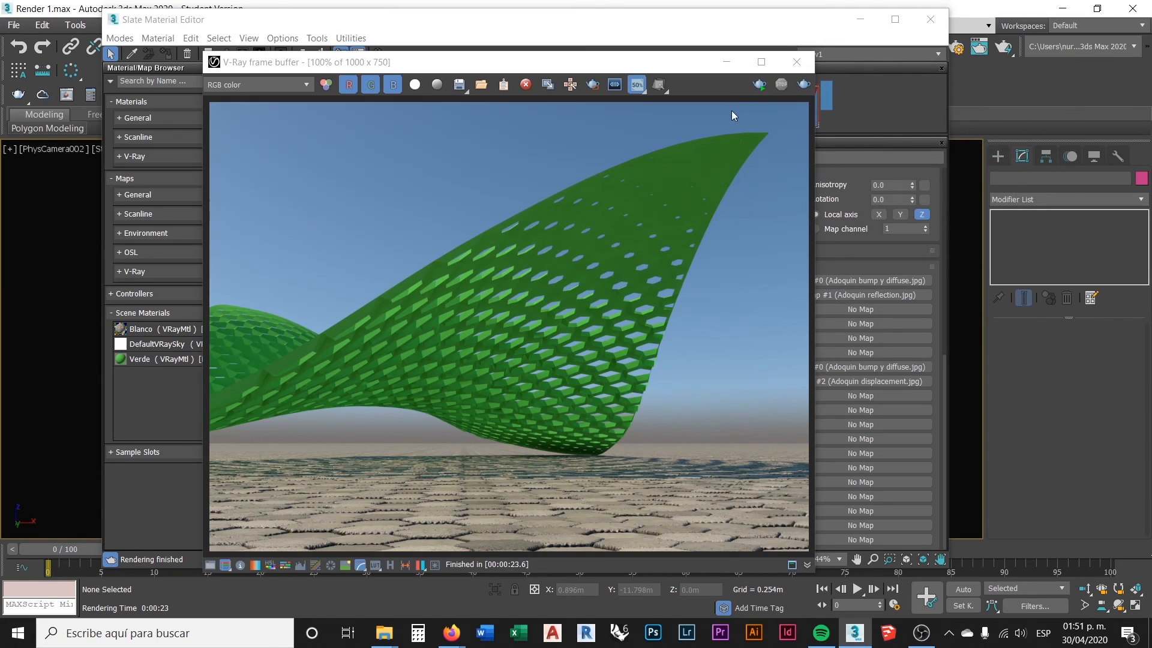
pyautogui.moveTo(668, 61); pyautogui.dragTo(646, 50)
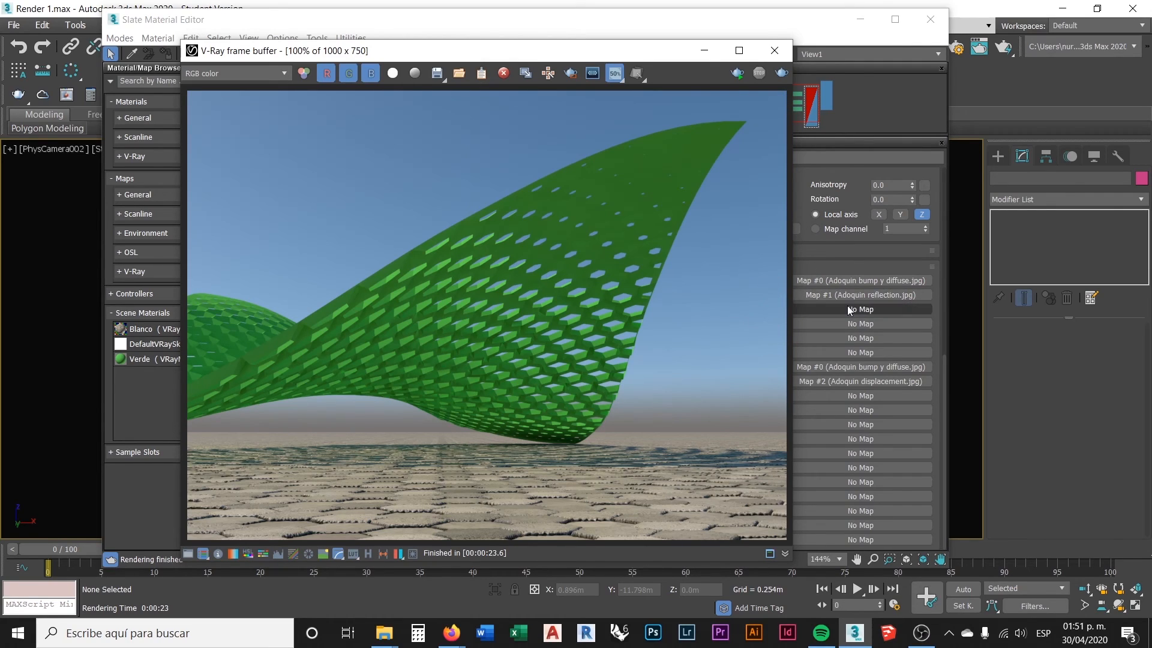
pyautogui.moveTo(670, 60); pyautogui.dragTo(532, 117)
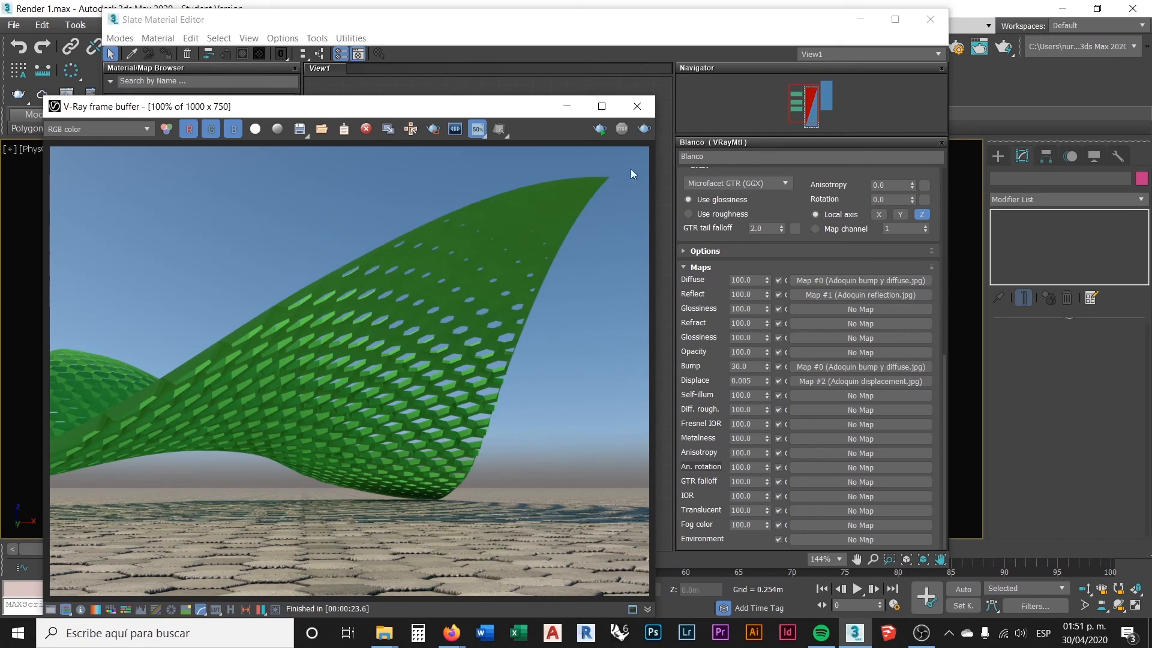
pyautogui.moveTo(498, 113); pyautogui.dragTo(1151, 114)
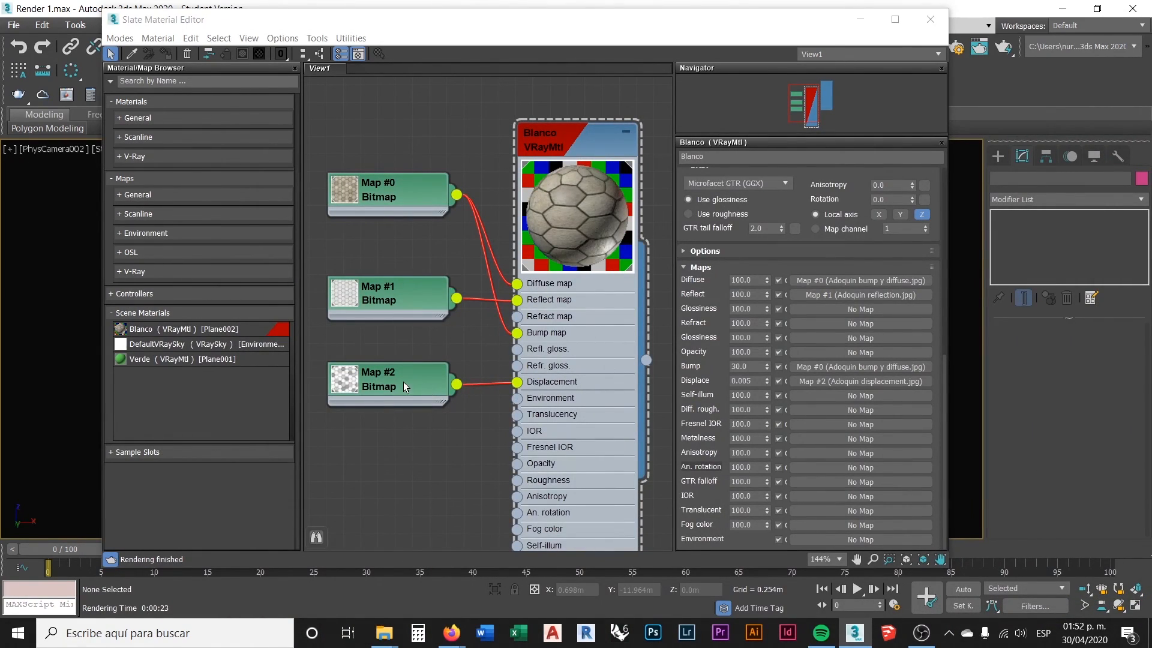
# - Disconnect the Adoquin displacement bitmap from the Blanco material and add a VRayDisplacementMod modifier to the ground plane
pyautogui.moveTo(516, 382); pyautogui.dragTo(474, 387)
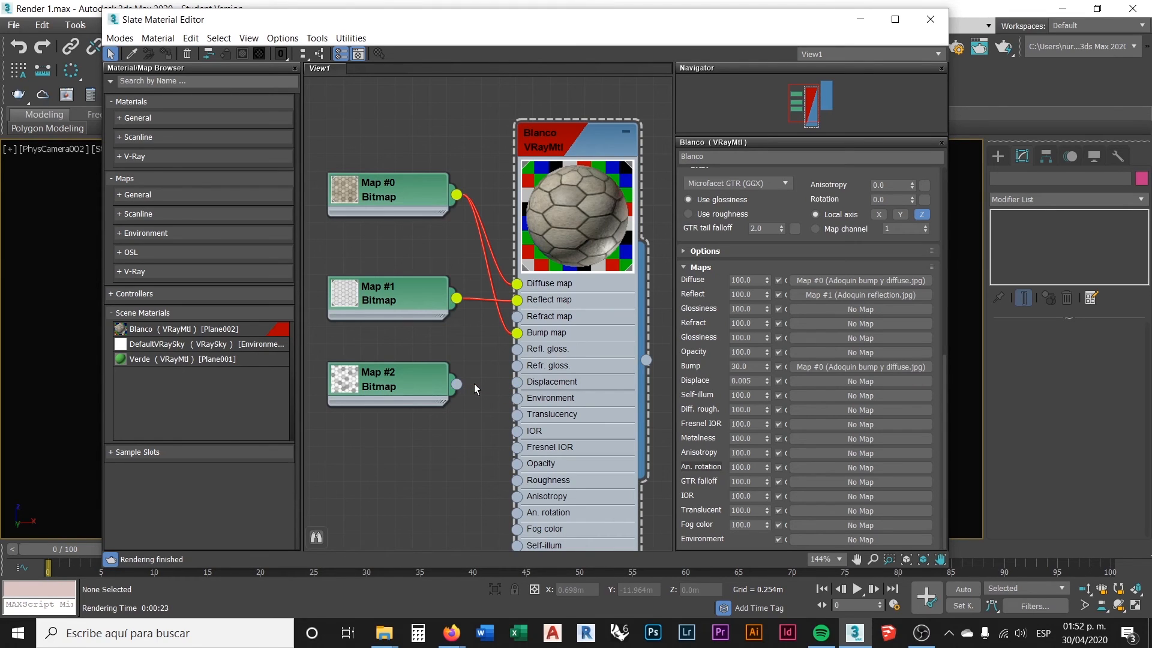
pyautogui.click(861, 20)
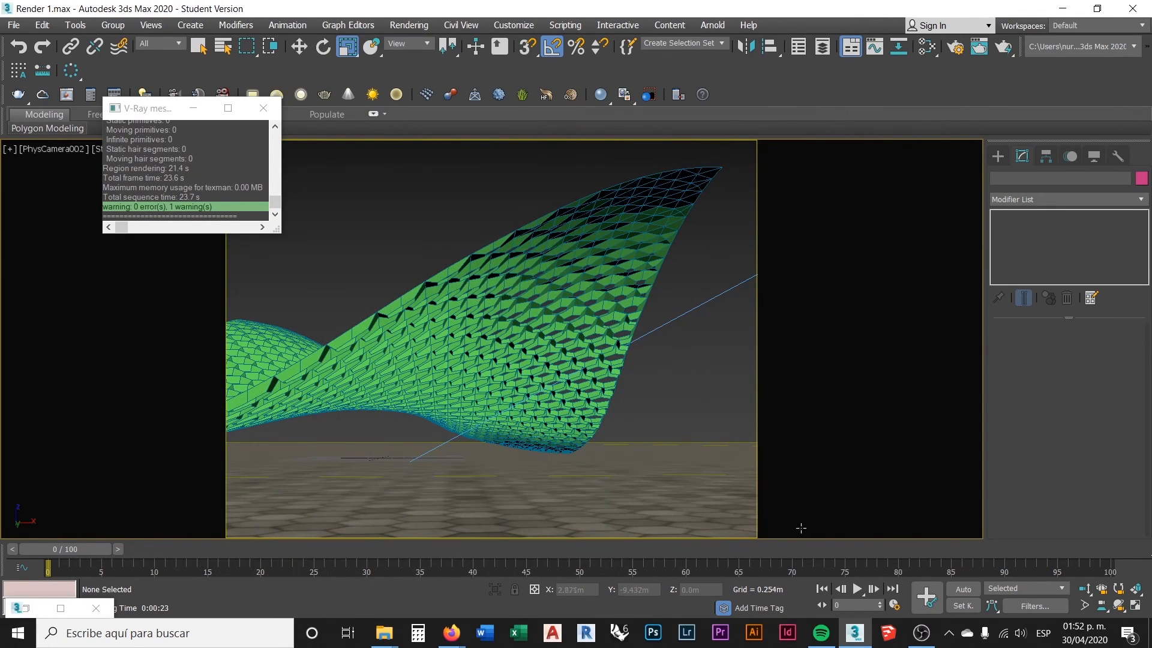
pyautogui.click(662, 493)
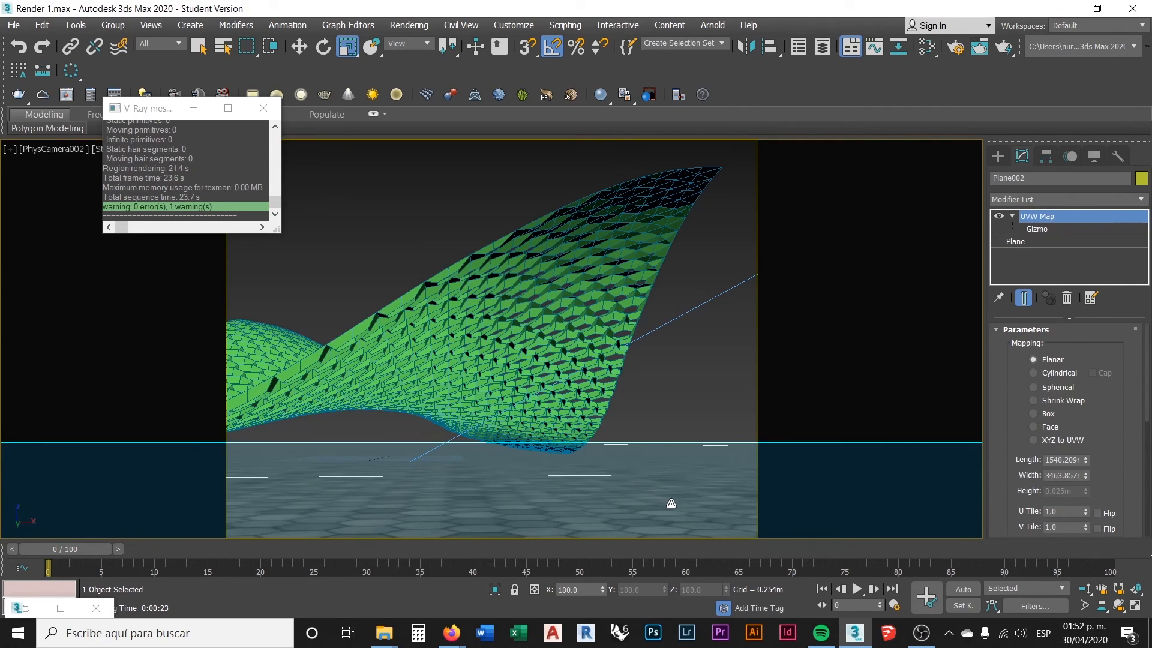
pyautogui.click(198, 48)
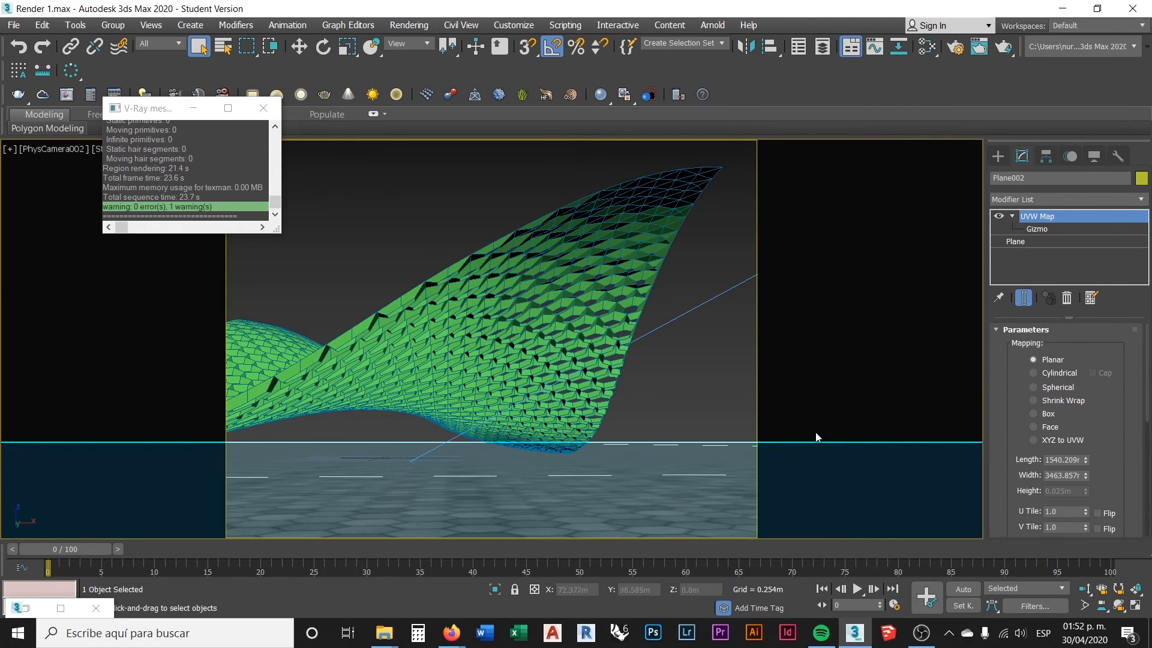
pyautogui.click(1141, 201)
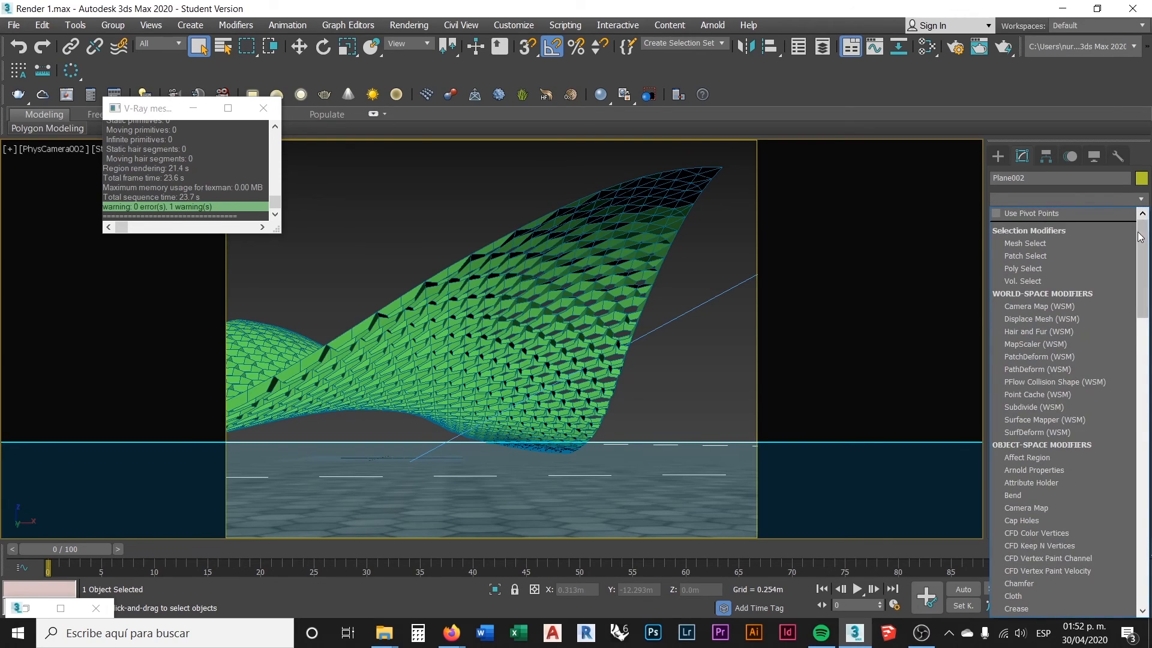
pyautogui.moveTo(1142, 249); pyautogui.dragTo(1148, 545)
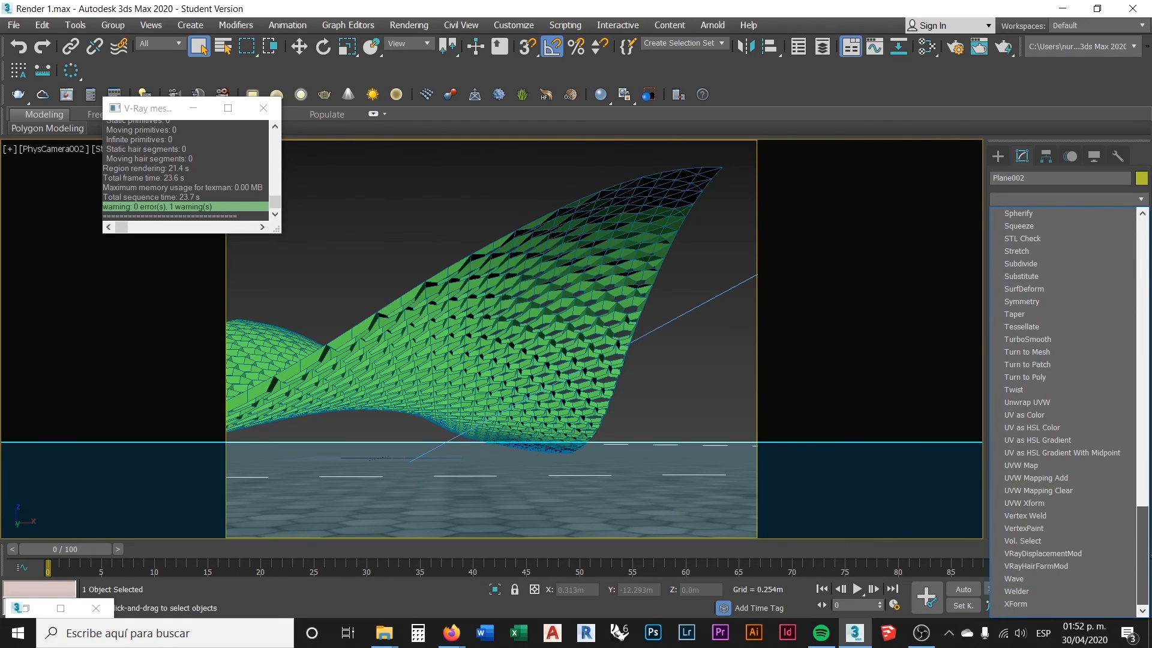
pyautogui.click(1064, 553)
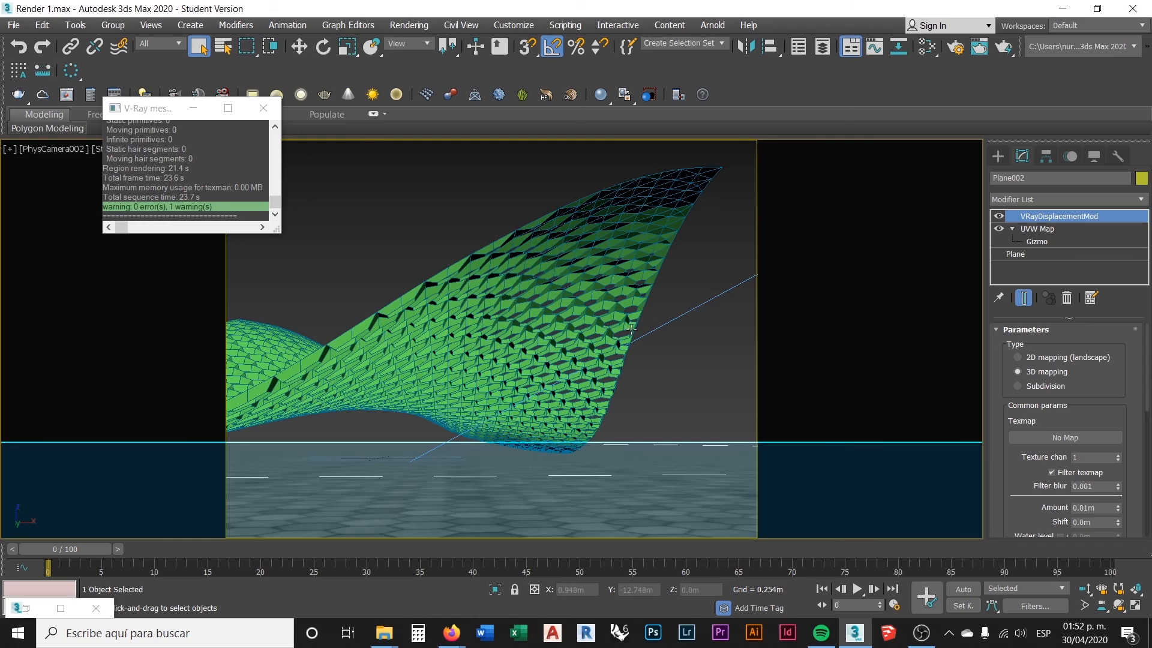
# - Assign the Adoquin displacement bitmap as an instance to the displacement modifier's Texmap and open its Amount for editing
pyautogui.press('m')
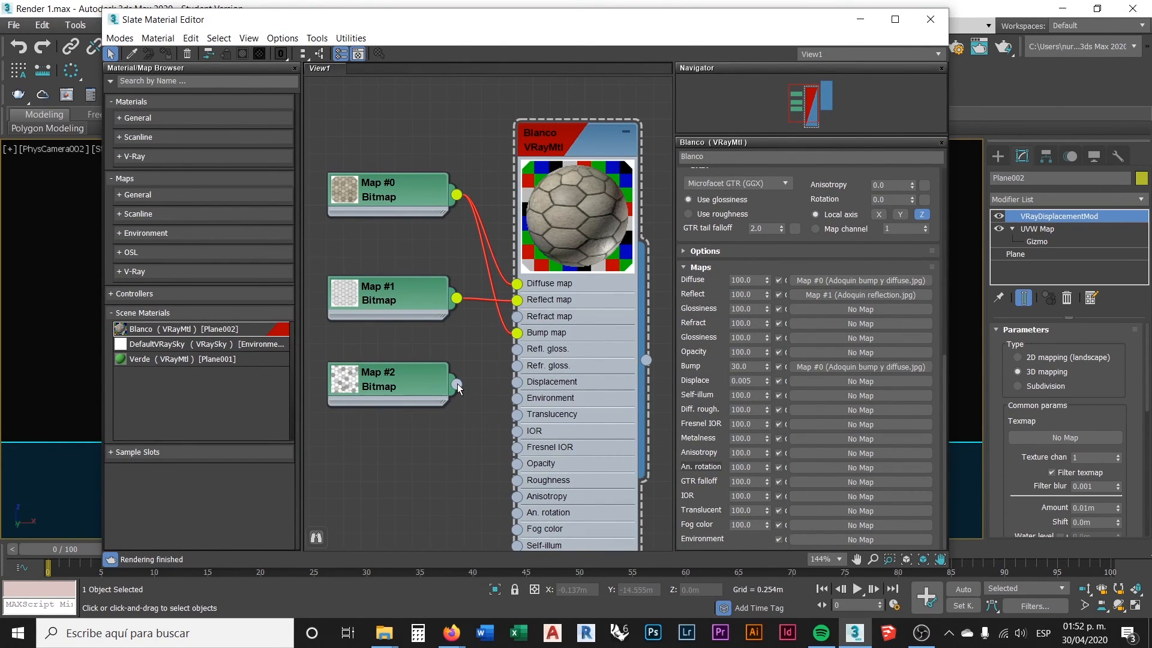
pyautogui.moveTo(458, 387); pyautogui.dragTo(1083, 436)
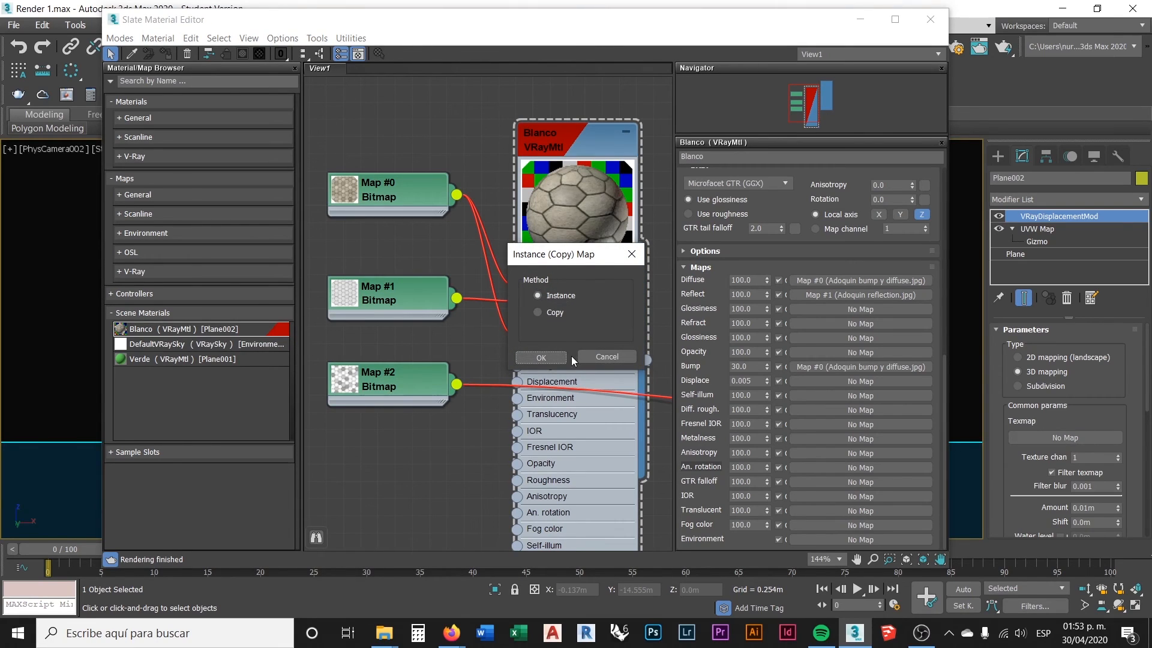
pyautogui.click(541, 357)
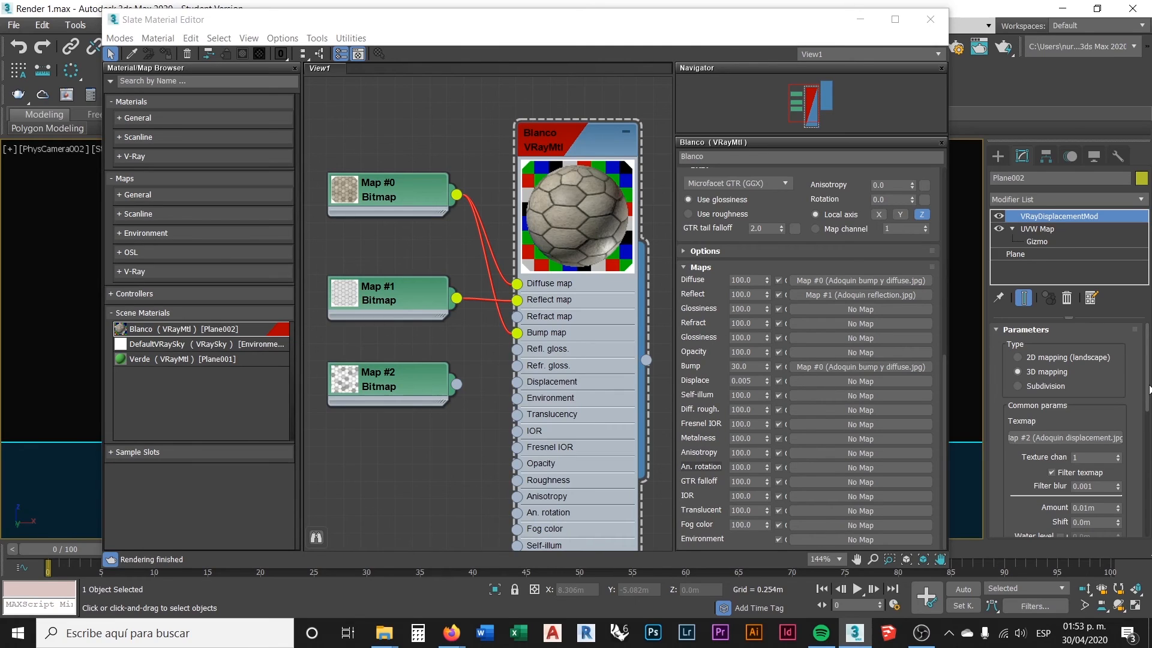
pyautogui.scroll(-4, 1074, 420)
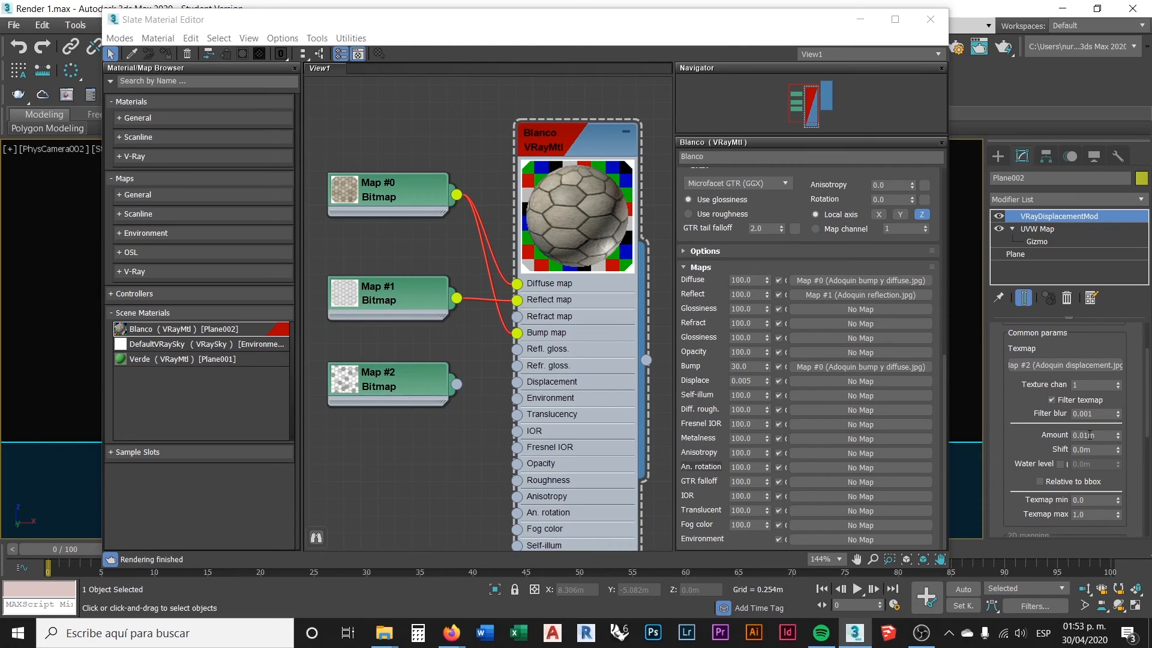
pyautogui.click(1099, 436)
pyautogui.moveTo(1088, 436); pyautogui.dragTo(1065, 434)
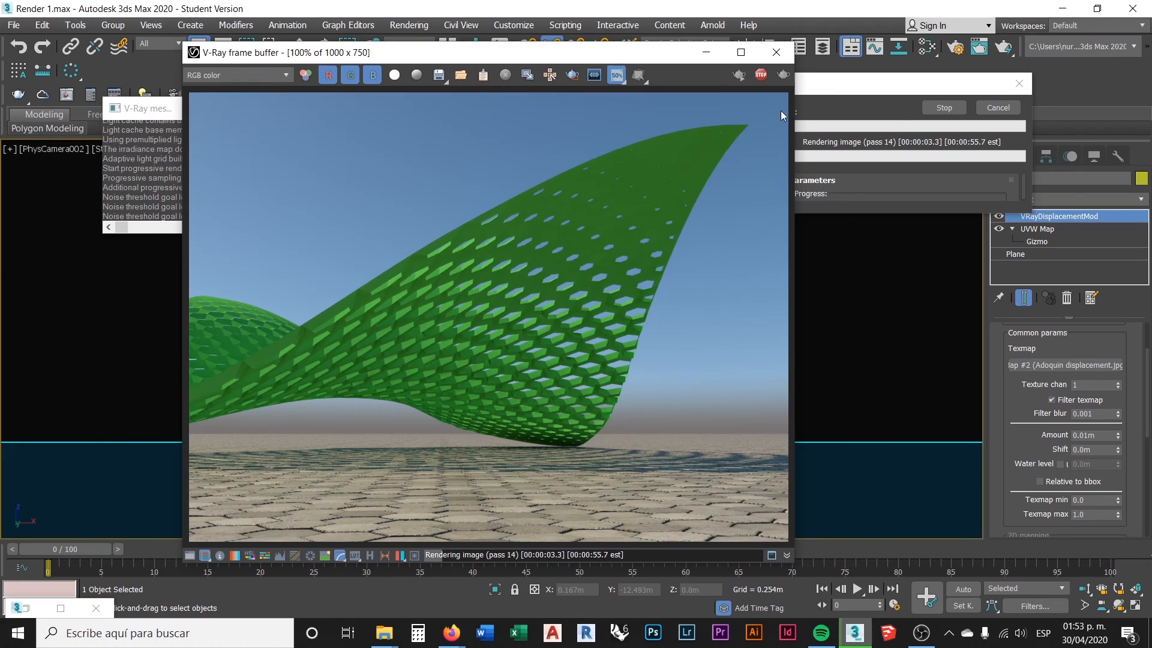
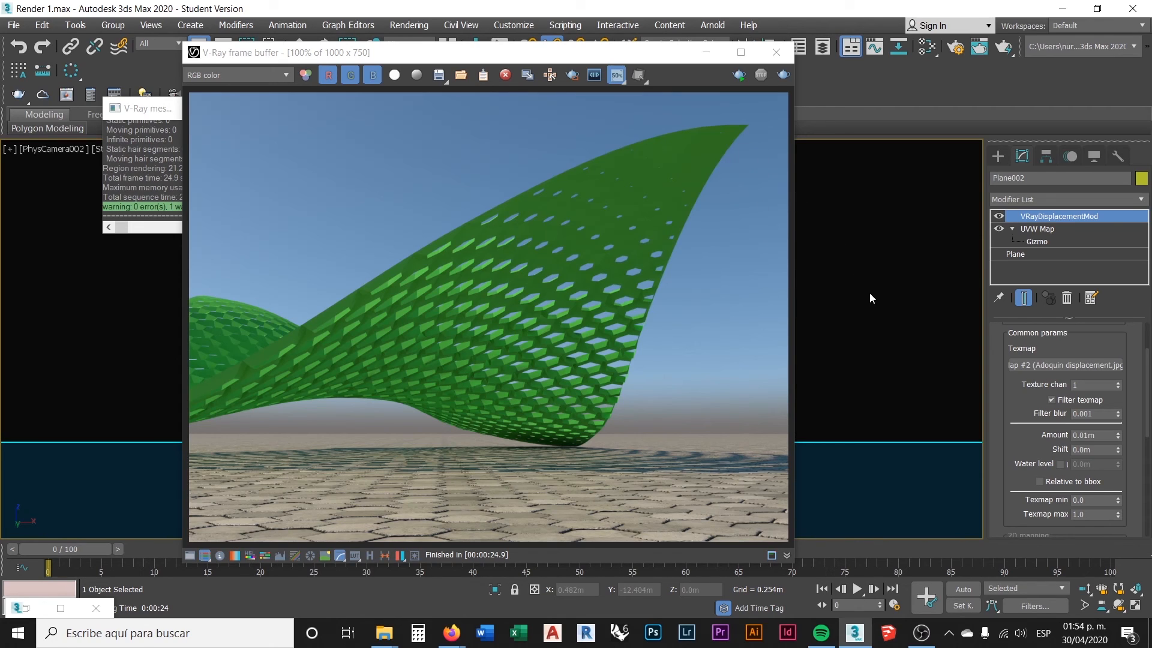
# - Reopen the Blanco material's settings and set its reflection glossiness to 0.6
pyautogui.press('m')
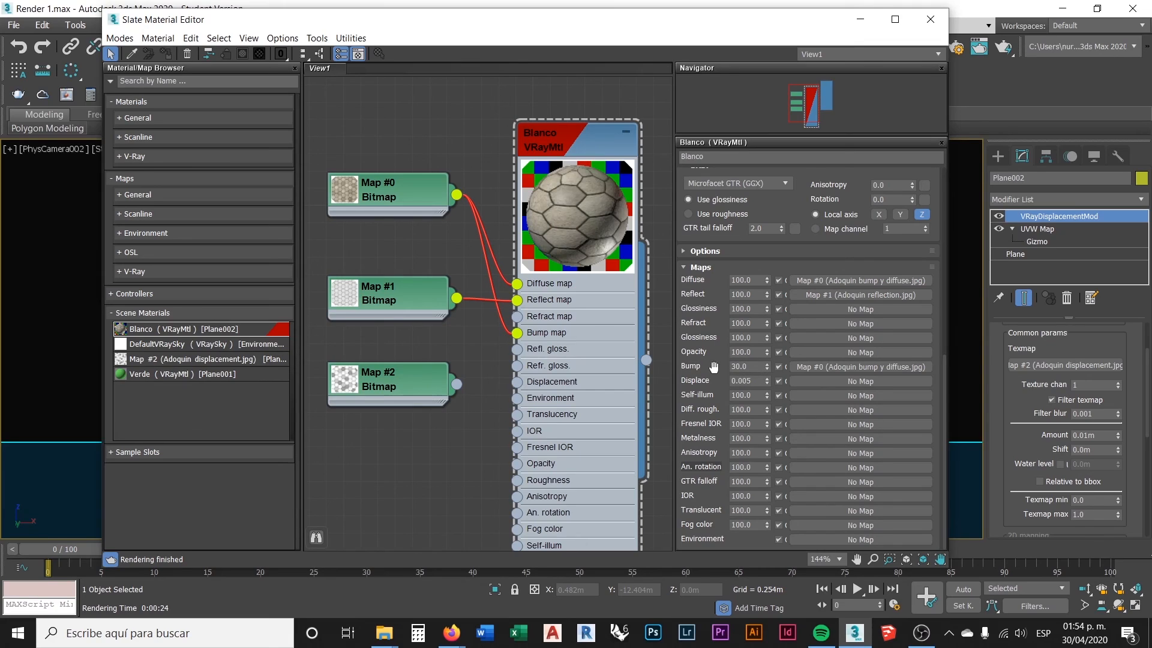
pyautogui.click(754, 367)
pyautogui.moveTo(944, 386); pyautogui.dragTo(955, 214)
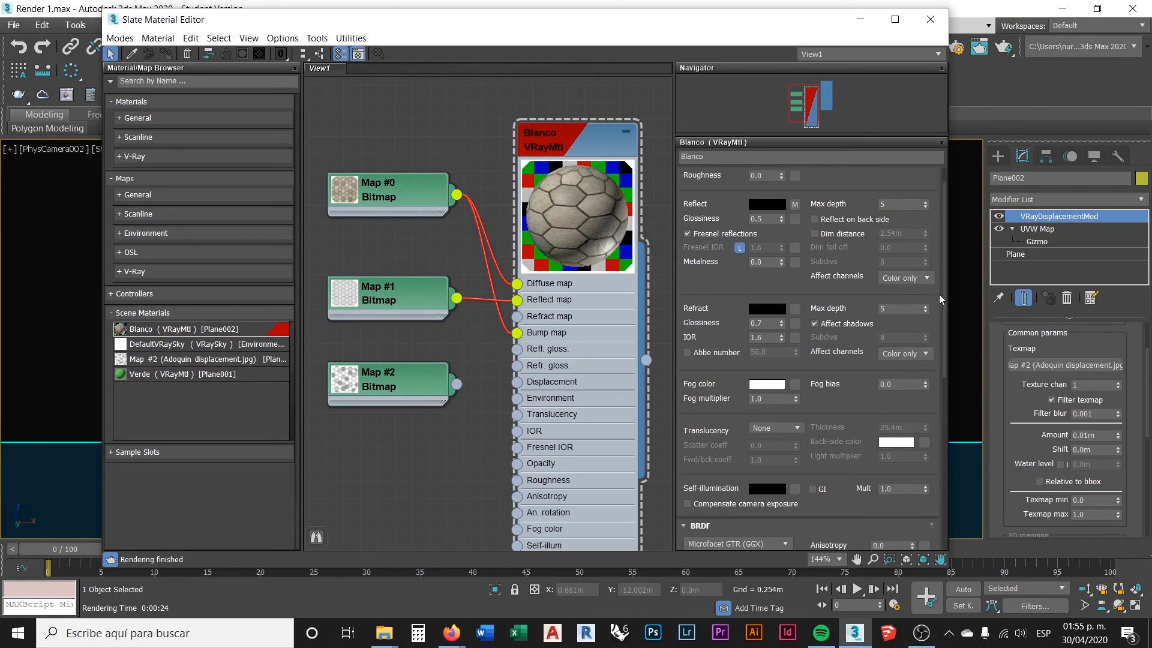
pyautogui.scroll(2, 940, 301)
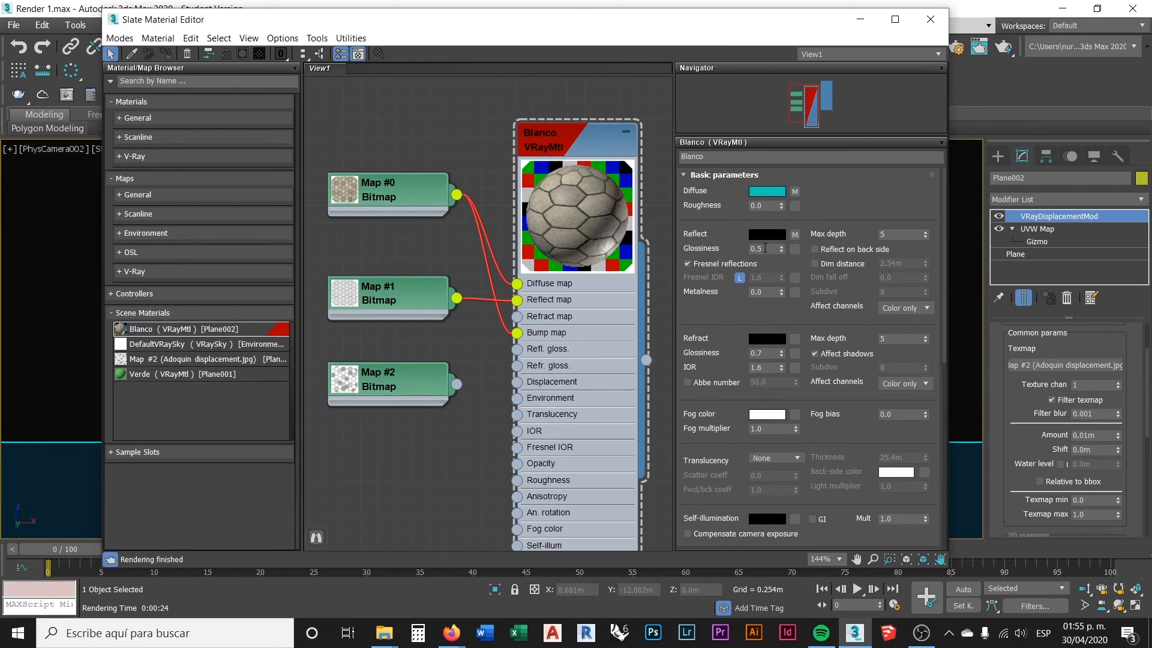
pyautogui.doubleClick(764, 248)
pyautogui.write('.6')
pyautogui.press('Return')
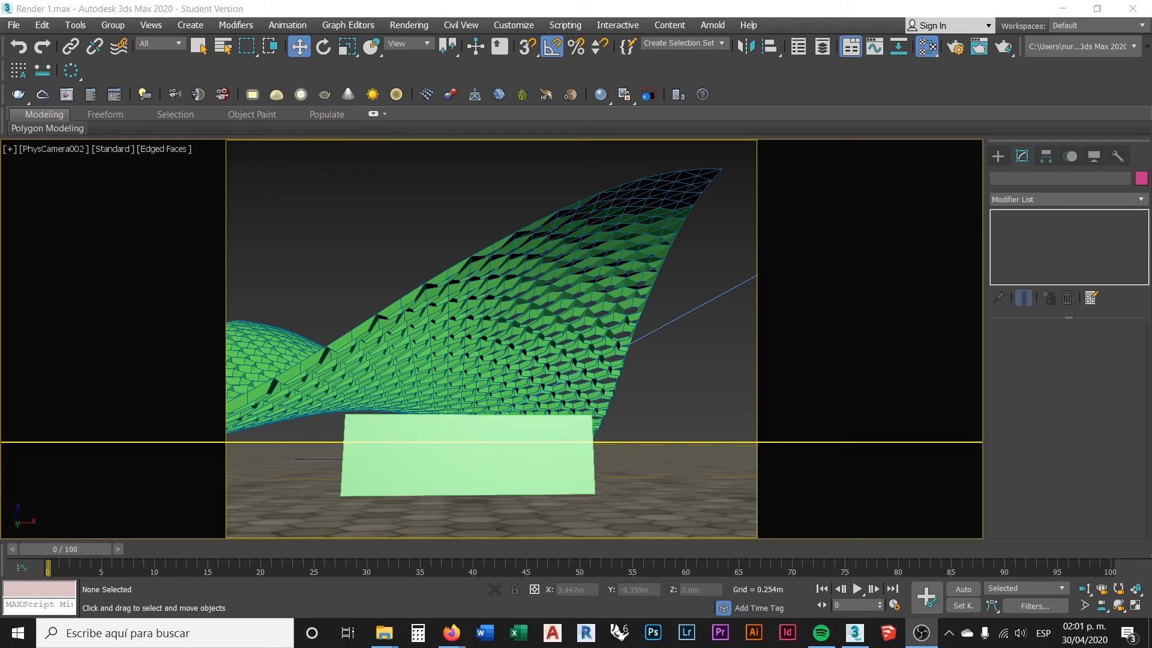
# - Open the Slate Material Editor and bring the free space between the Blanco and Verde materials into view
pyautogui.press('m')
pyautogui.moveTo(789, 77); pyautogui.dragTo(763, 33)
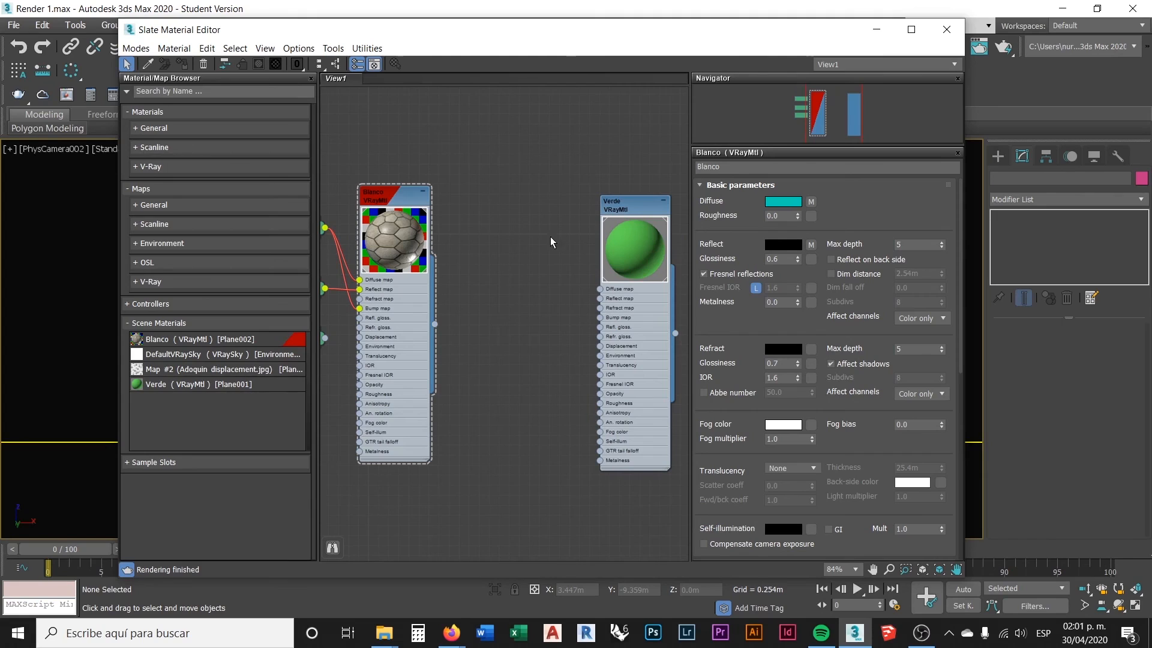
pyautogui.moveTo(483, 343); pyautogui.dragTo(548, 330, button='middle')
pyautogui.scroll(2, 476, 390)
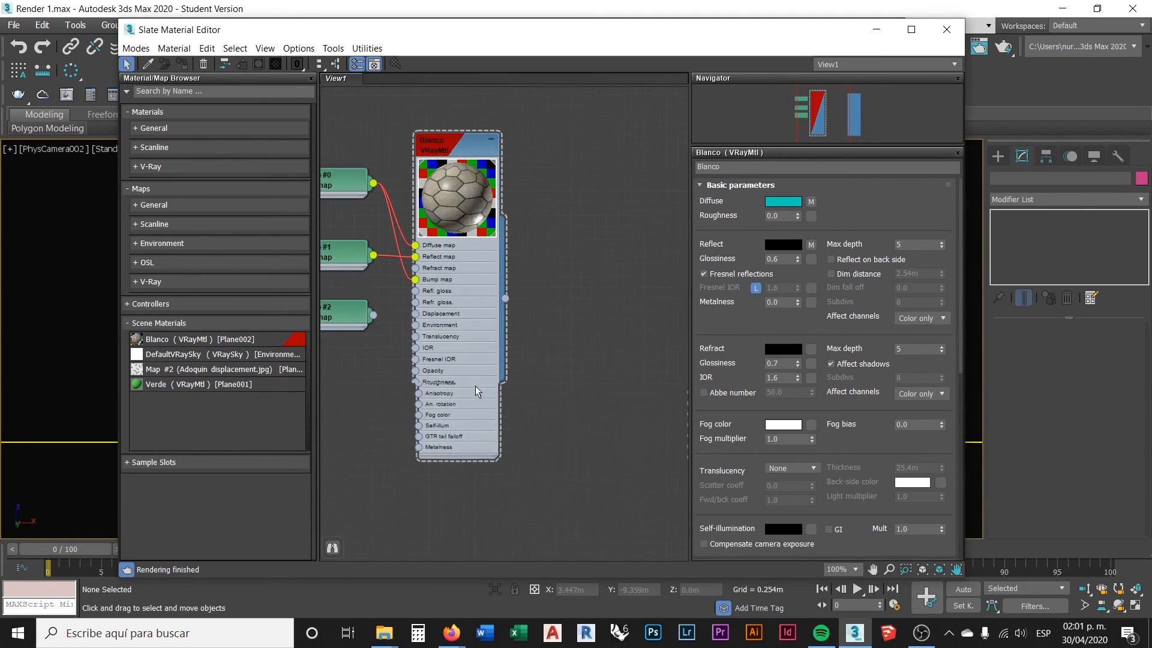
pyautogui.scroll(-2, 454, 373)
pyautogui.moveTo(578, 334); pyautogui.dragTo(552, 354, button='middle')
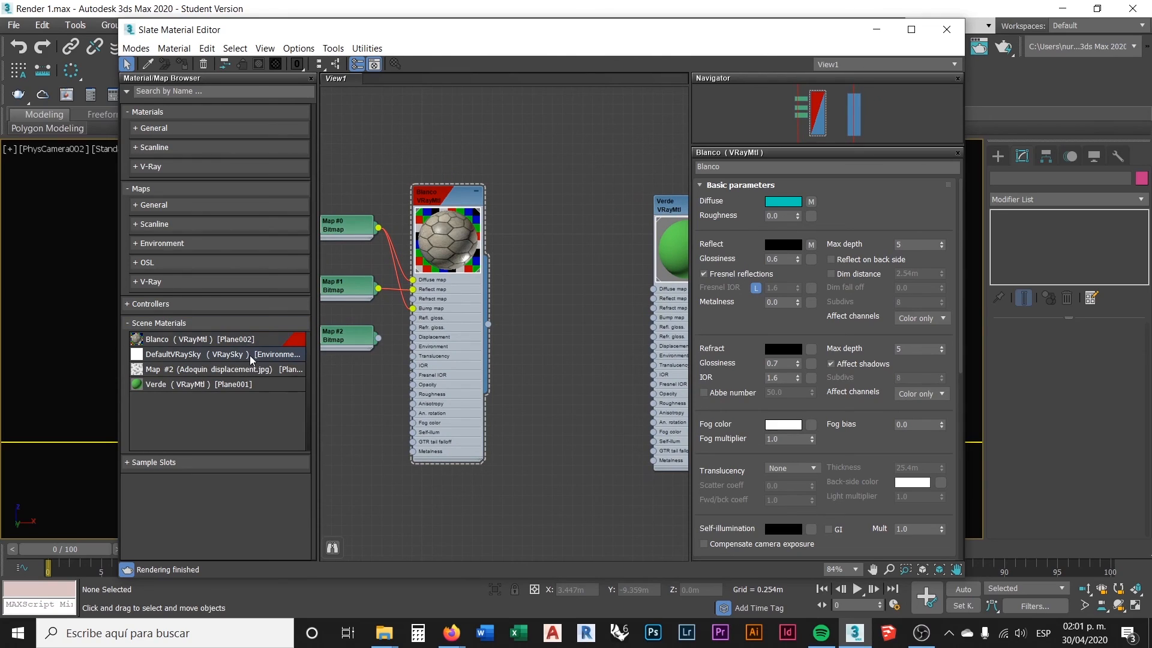
pyautogui.click(137, 283)
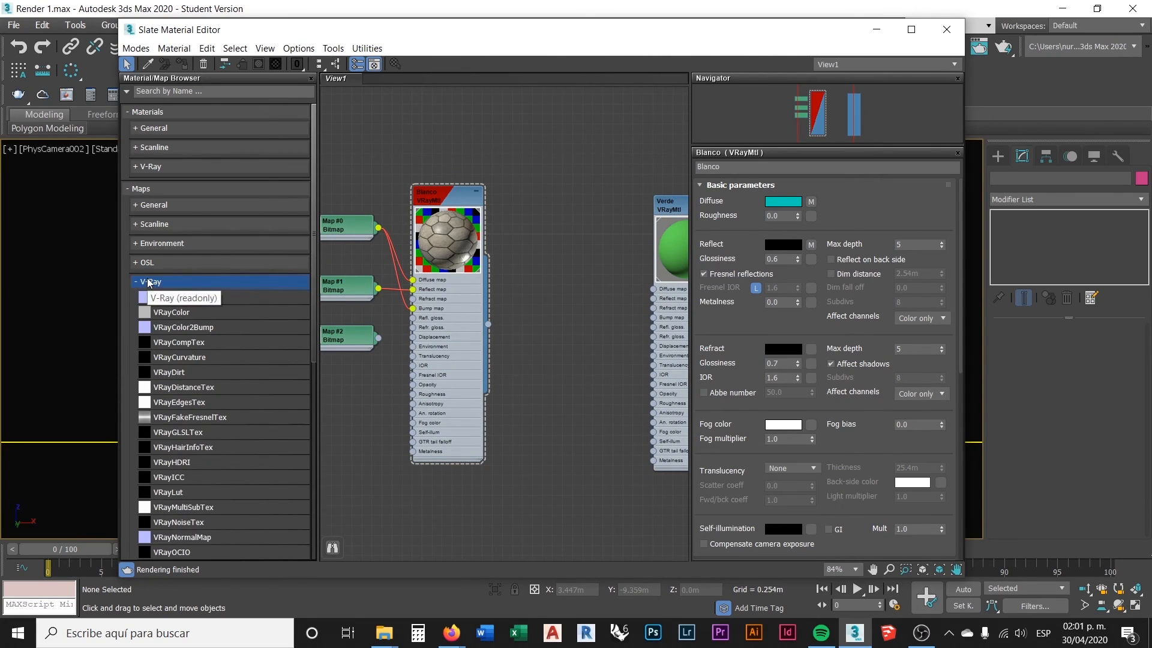
pyautogui.click(137, 282)
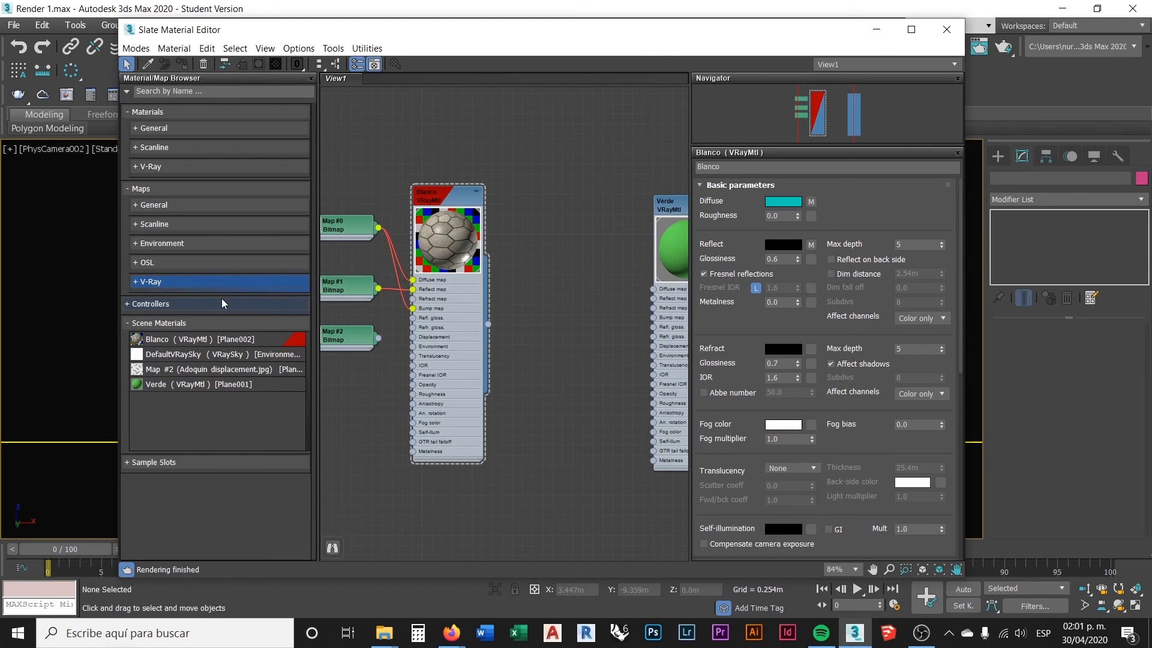
pyautogui.click(140, 283)
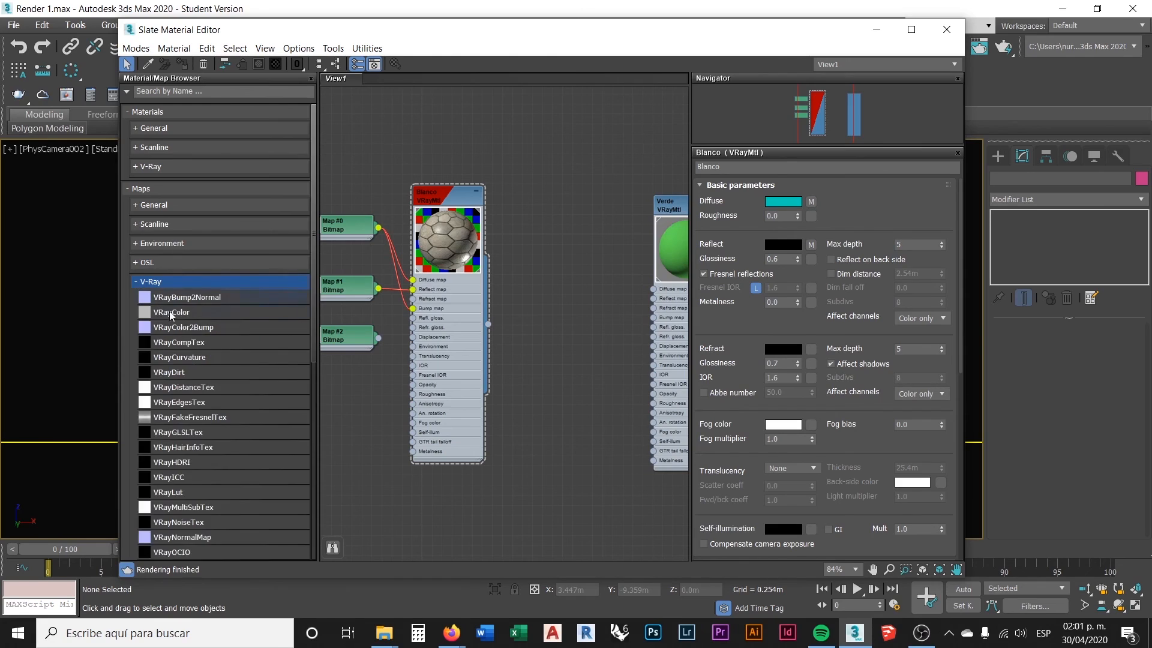
pyautogui.scroll(-10, 204, 384)
pyautogui.scroll(5, 204, 384)
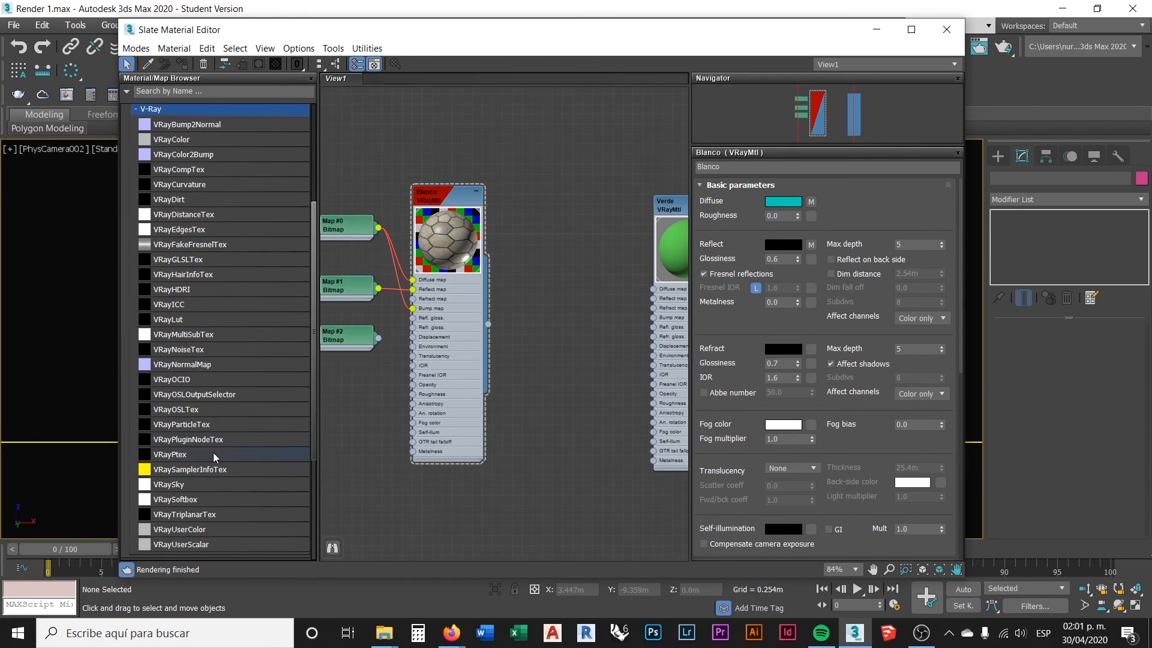
pyautogui.scroll(4, 208, 376)
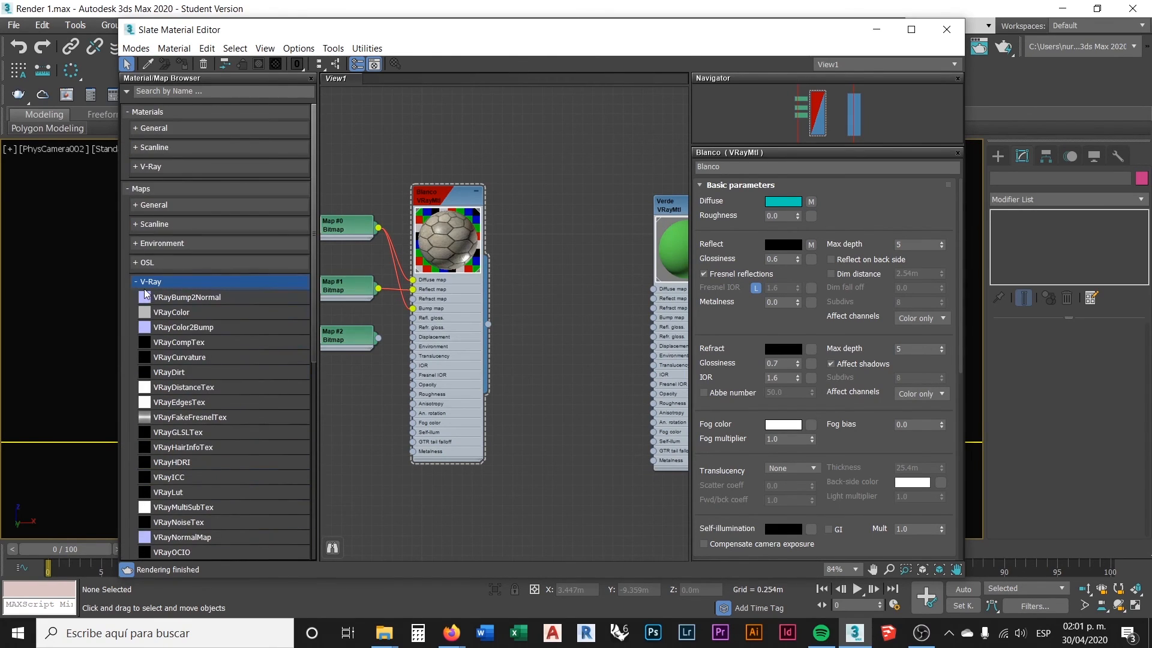
pyautogui.click(141, 282)
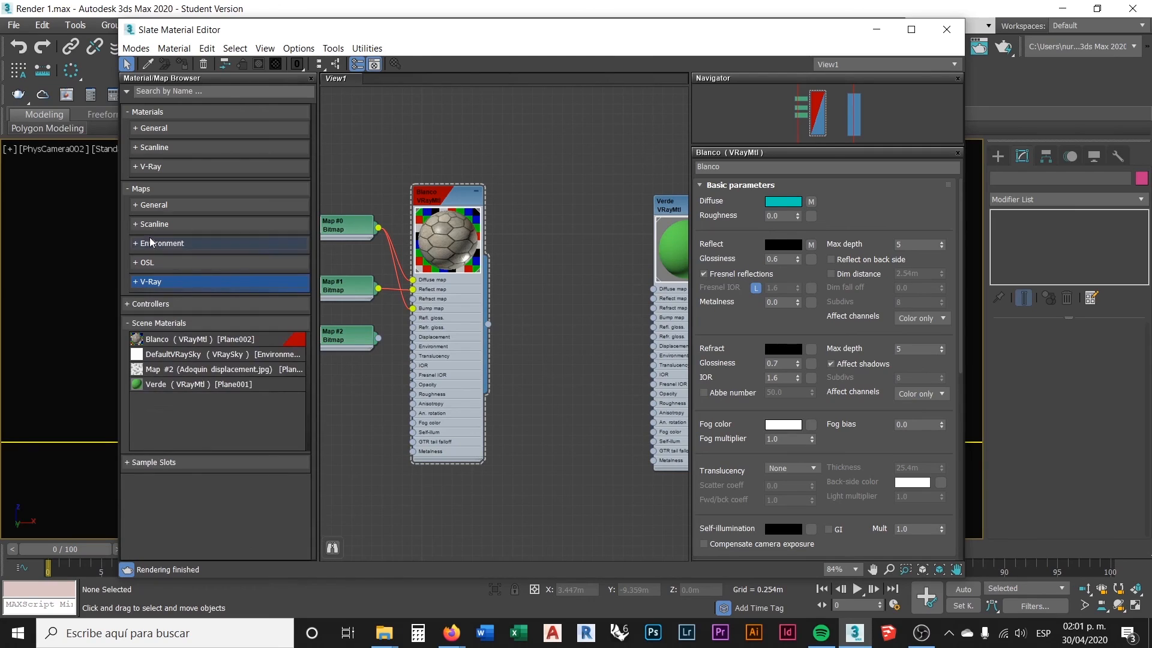
# - Add a new VRayMtl between the Blanco and Verde materials and open its parameters
pyautogui.click(138, 168)
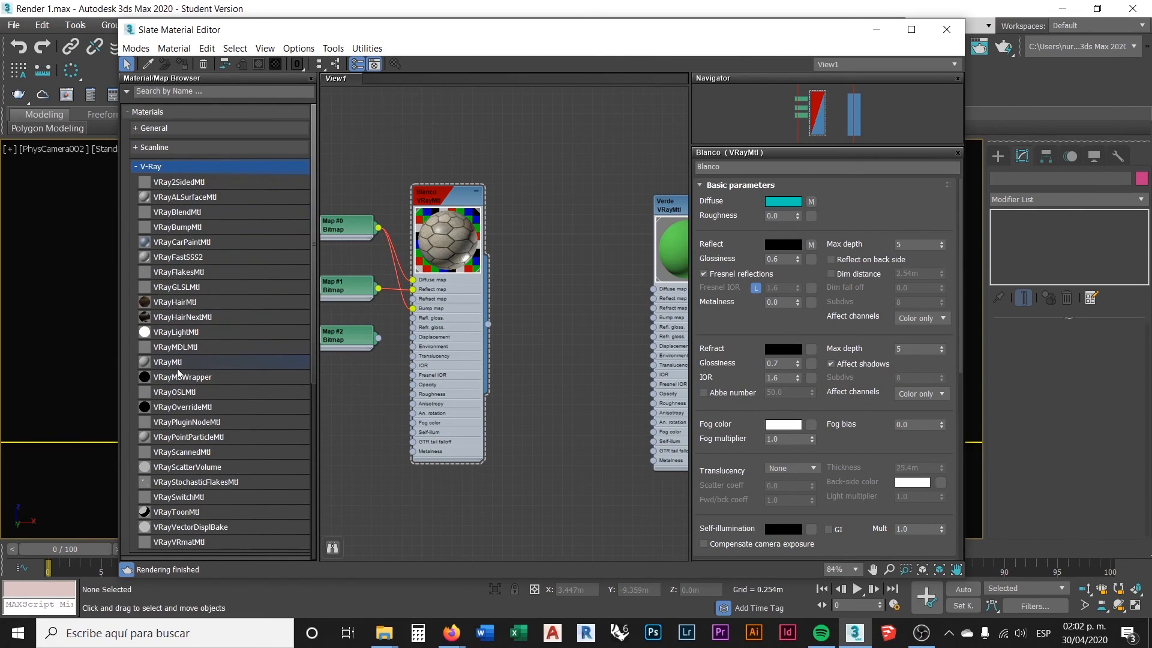
pyautogui.moveTo(167, 362); pyautogui.dragTo(561, 219)
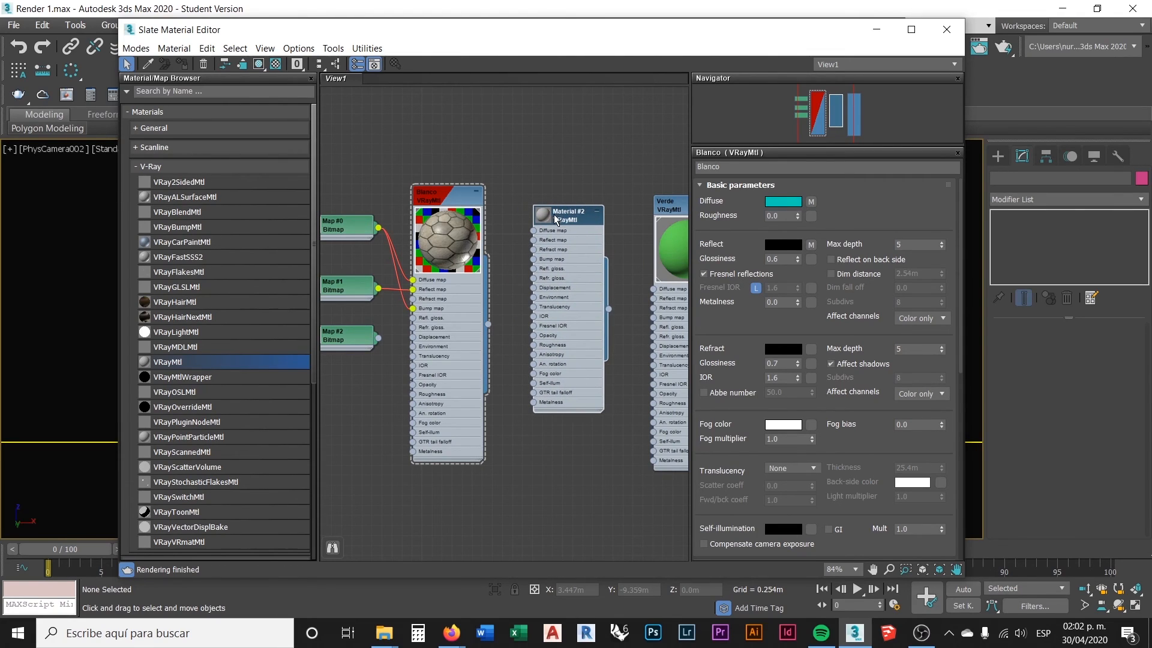
pyautogui.click(562, 219)
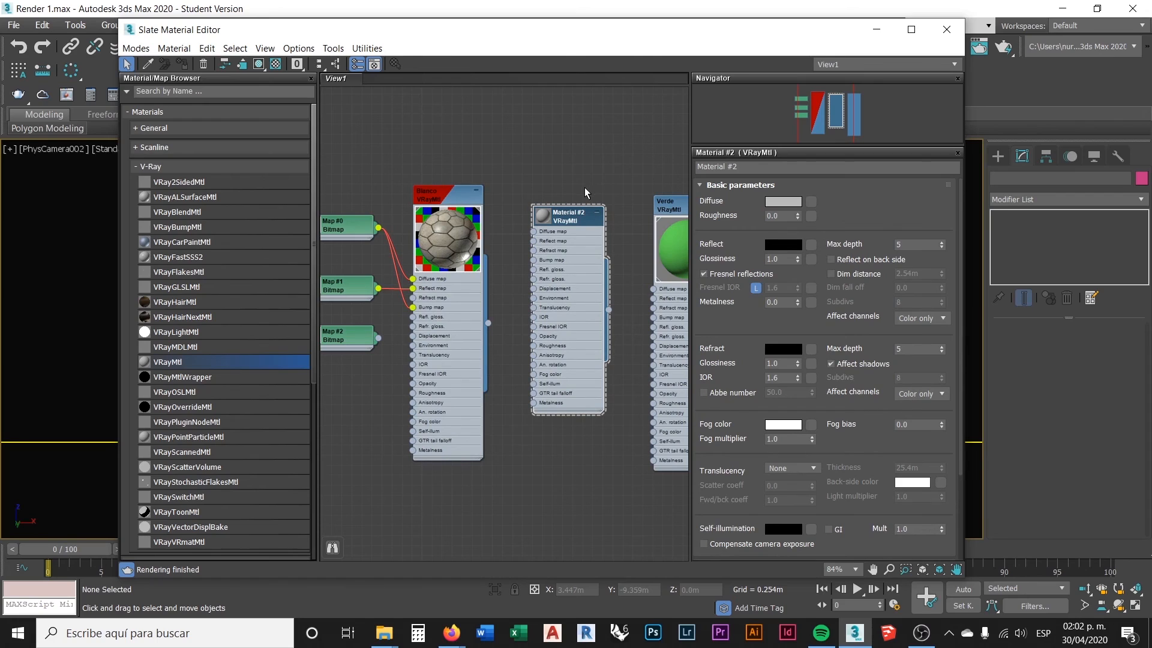
# - Set the new VRayMtl's diffuse colour to near-black RGB 11, 11, 11 and shift its node slightly away from Blanco
pyautogui.click(780, 201)
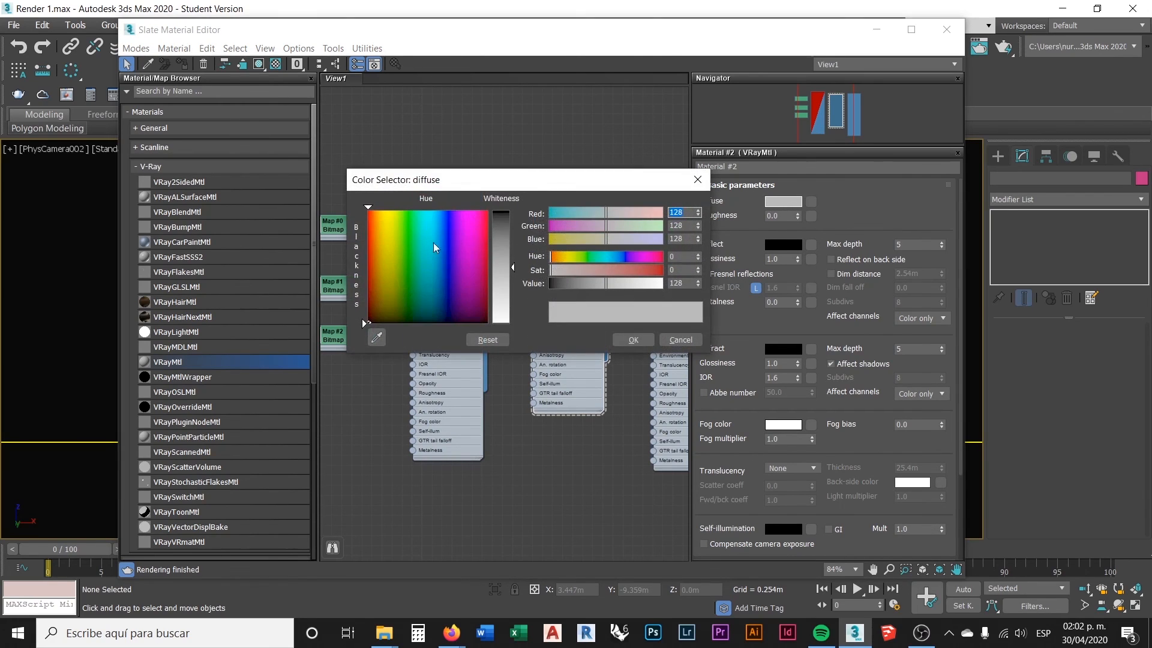
pyautogui.moveTo(499, 220); pyautogui.dragTo(500, 216)
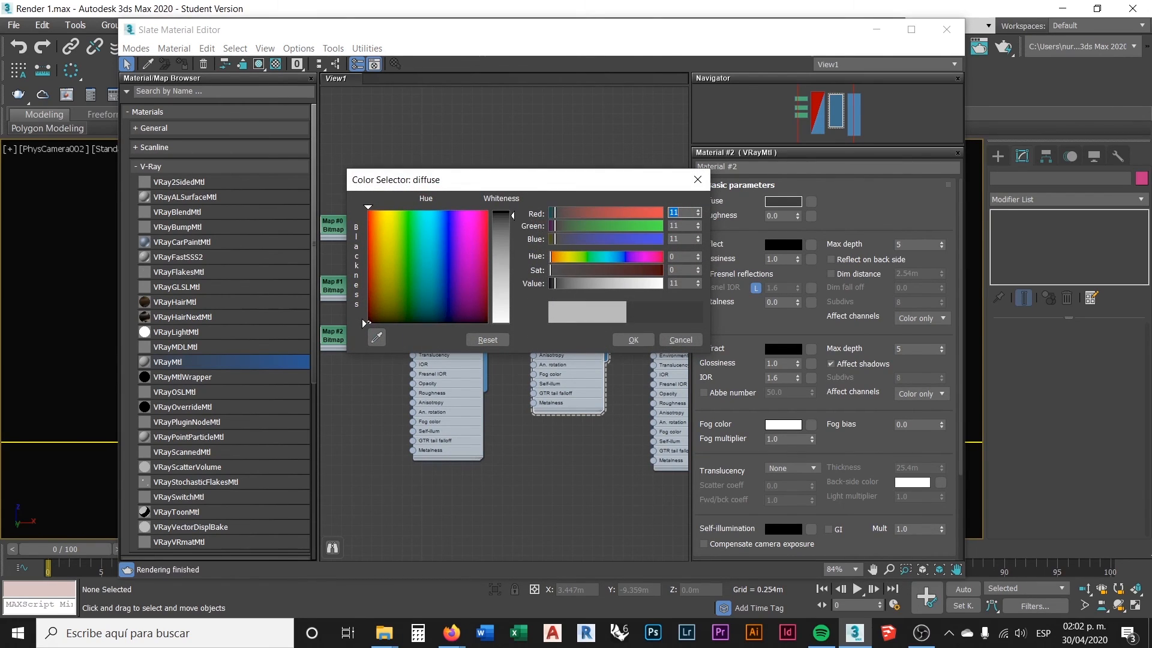
pyautogui.click(639, 340)
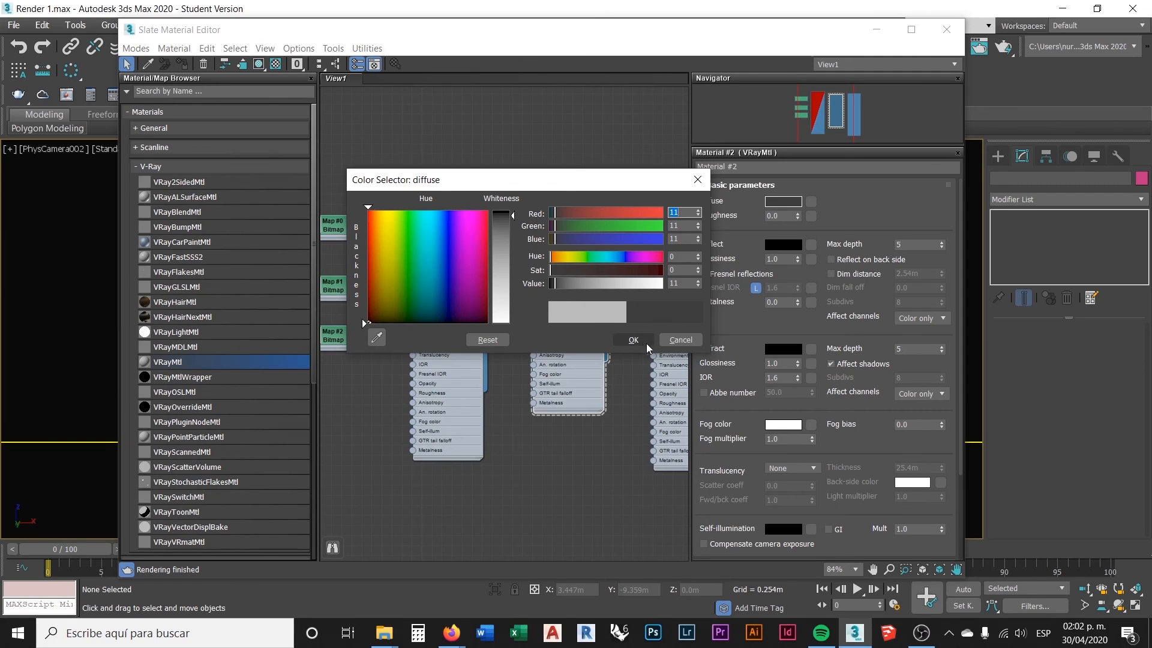
pyautogui.click(642, 340)
pyautogui.moveTo(554, 215); pyautogui.dragTo(574, 225)
# - Bring up the multiperforado mallas texture folder, then rearrange the material nodes to make room beside the new VRayMtl
pyautogui.moveTo(384, 633)
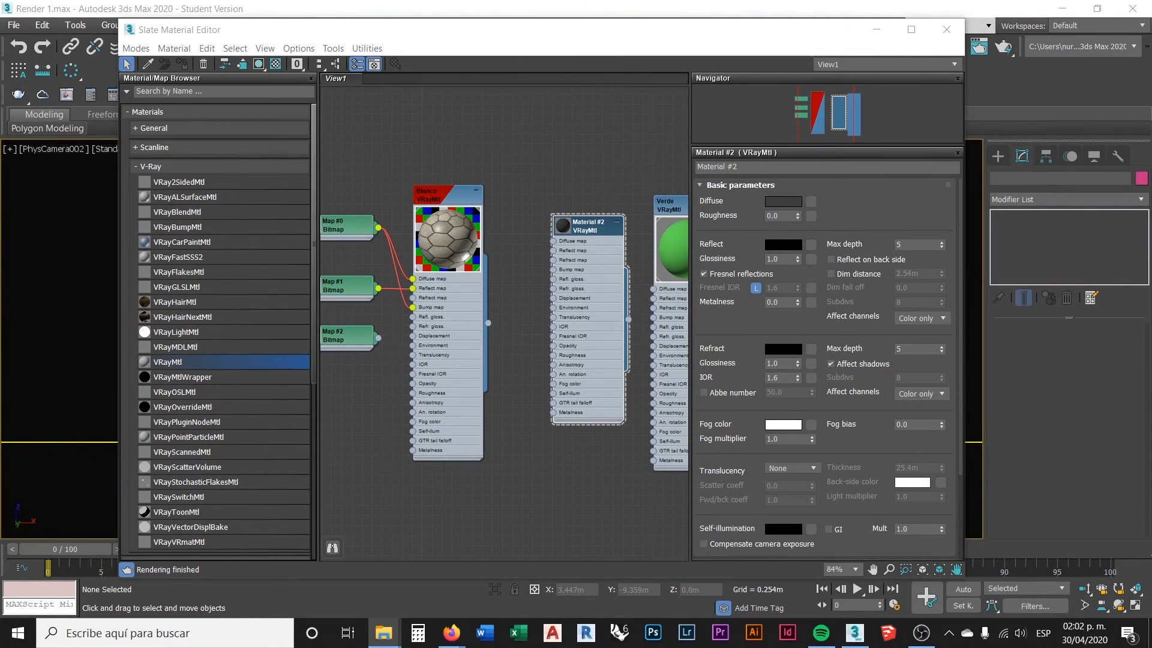
pyautogui.moveTo(1151, 38); pyautogui.dragTo(898, 39)
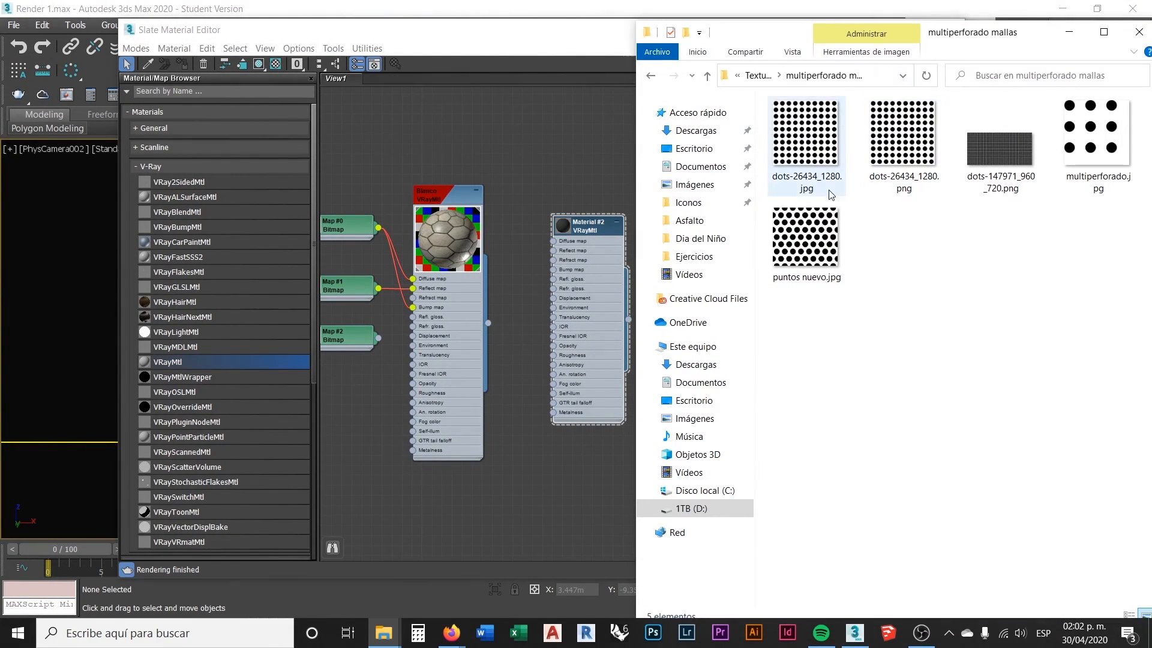
pyautogui.click(806, 145)
pyautogui.moveTo(456, 233)
pyautogui.mouseDown()
pyautogui.moveTo(427, 225)
pyautogui.moveTo(478, 245)
pyautogui.moveTo(466, 232)
pyautogui.mouseUp()
pyautogui.scroll(-2, 502, 347)
pyautogui.moveTo(518, 394); pyautogui.dragTo(340, 237)
pyautogui.moveTo(555, 256); pyautogui.dragTo(494, 271)
pyautogui.scroll(2, 446, 312)
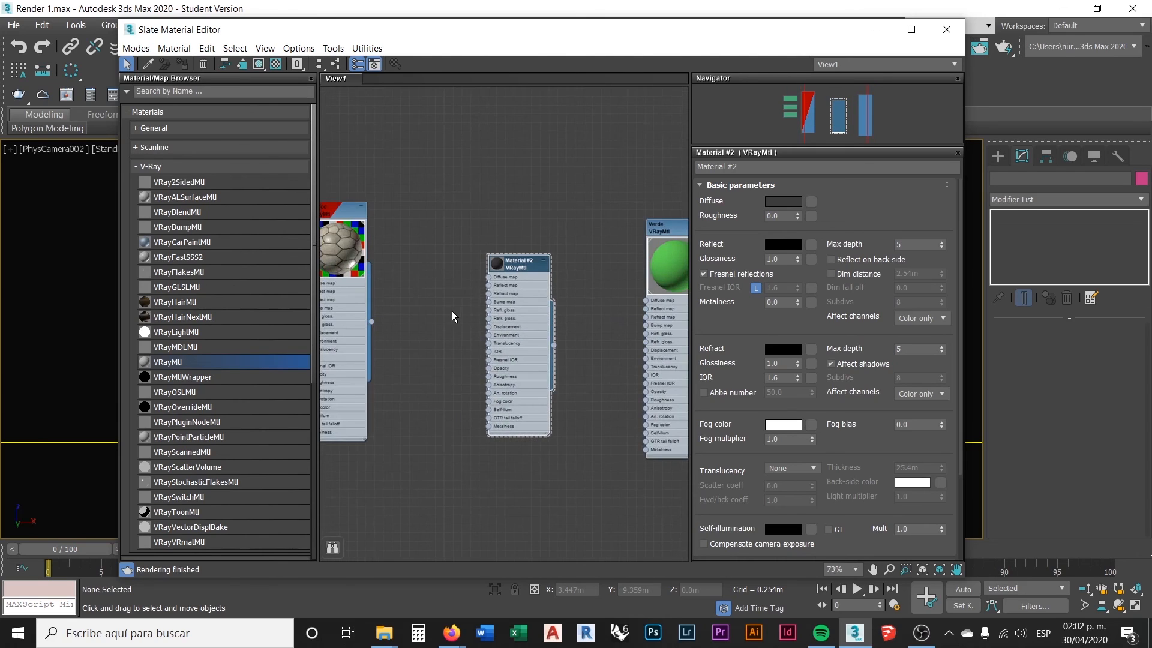
# - Bring dots-26434_1280.jpg from the multiperforado mallas folder into the node view as a bitmap beside the new VRayMtl
pyautogui.click(384, 633)
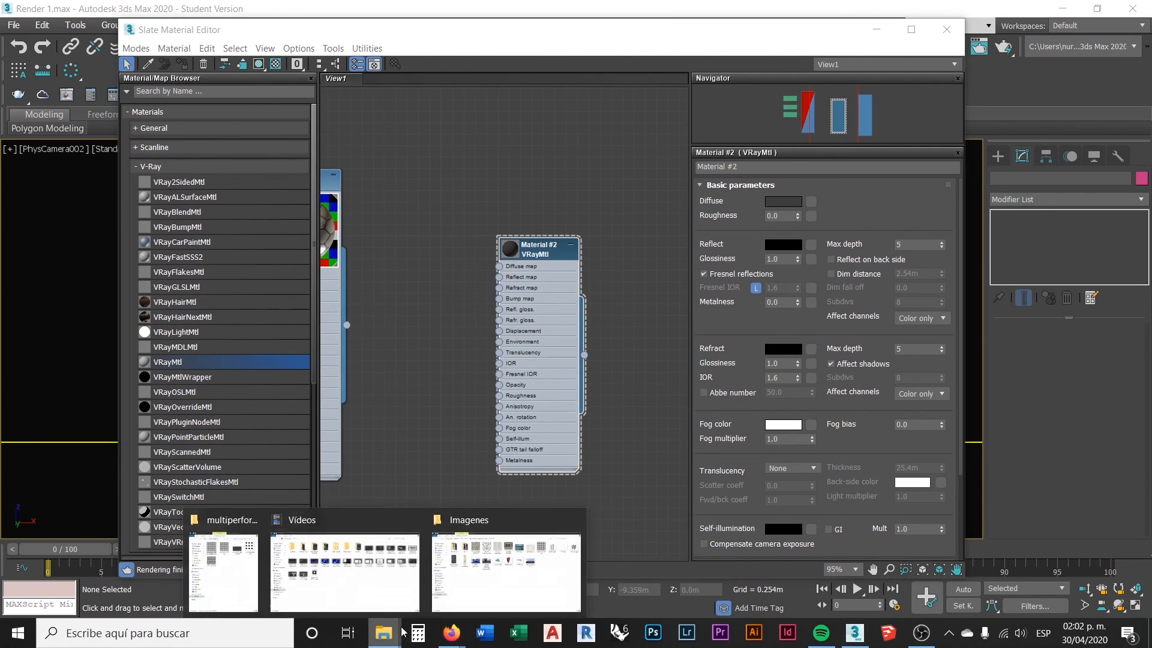
pyautogui.click(282, 579)
pyautogui.click(811, 152)
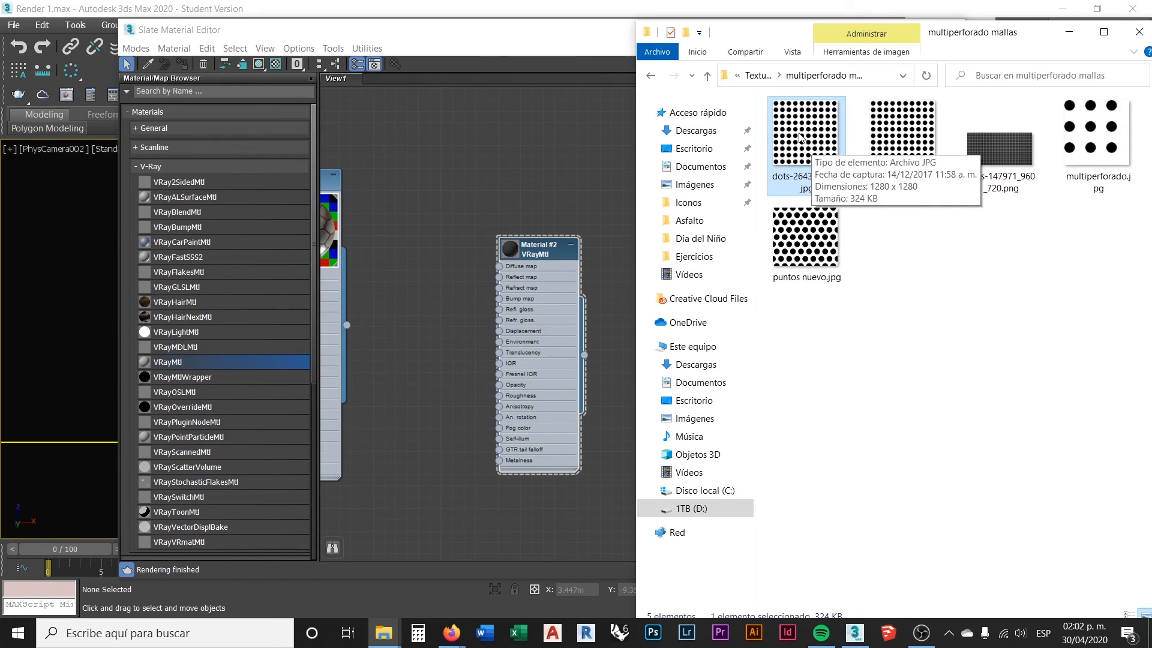
pyautogui.moveTo(802, 138); pyautogui.dragTo(415, 268)
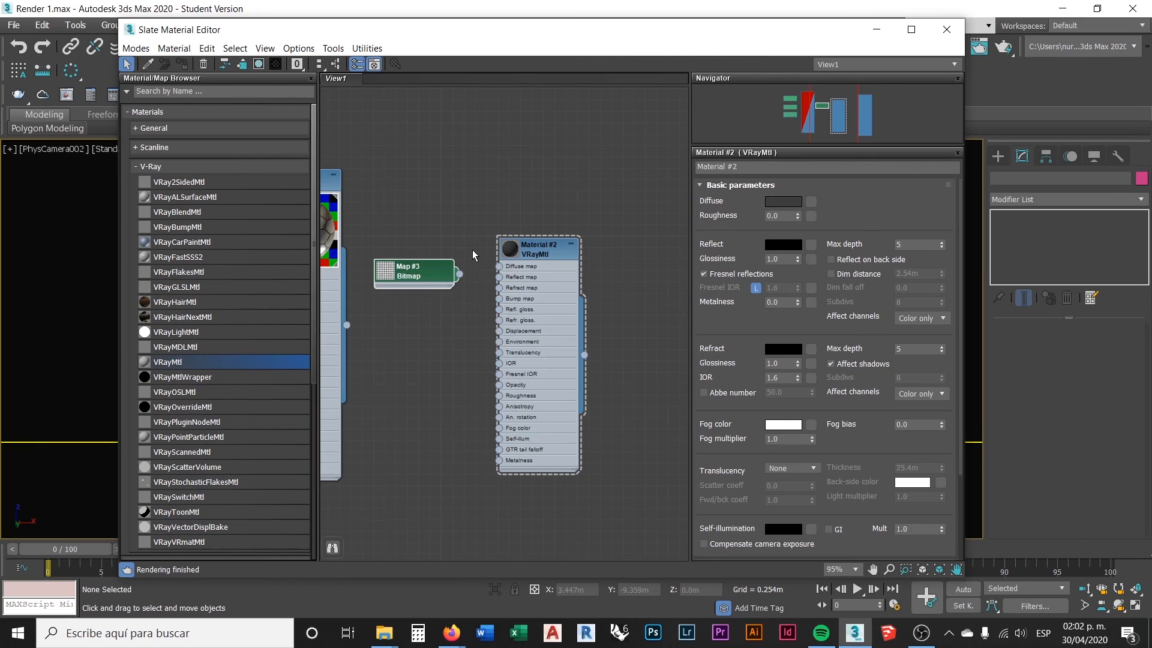
# - Place the dots bitmap node below and beside the new VRayMtl and connect it to the material's Opacity input
pyautogui.scroll(5, 447, 304)
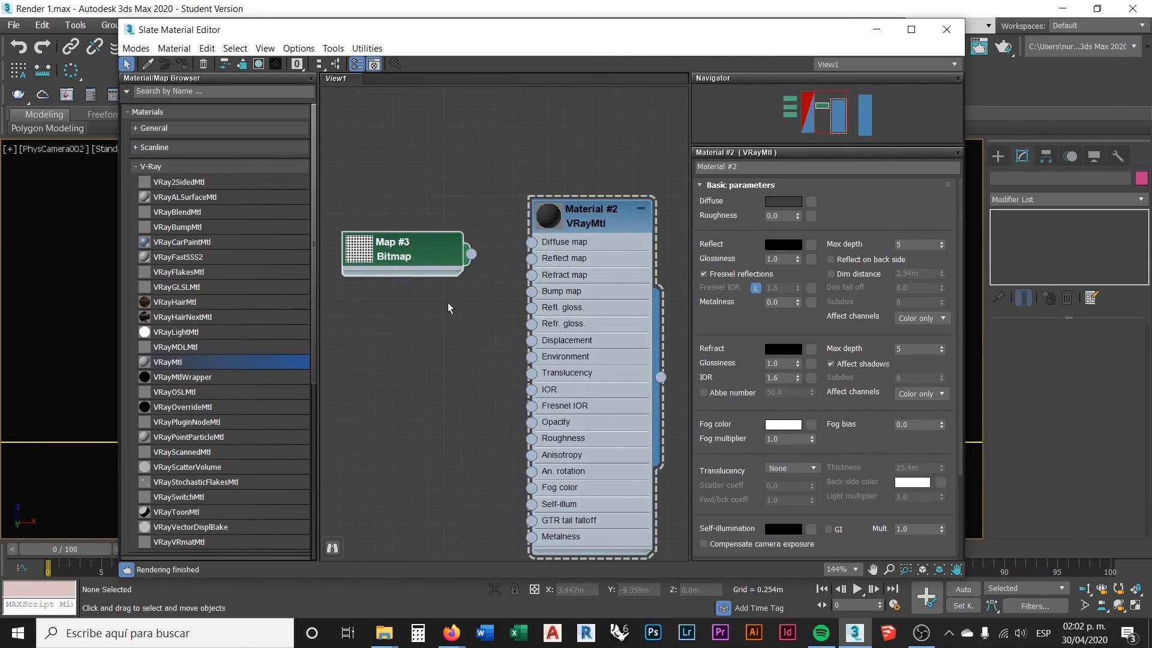
pyautogui.moveTo(429, 264); pyautogui.dragTo(430, 471)
pyautogui.moveTo(470, 403); pyautogui.dragTo(476, 322, button='middle')
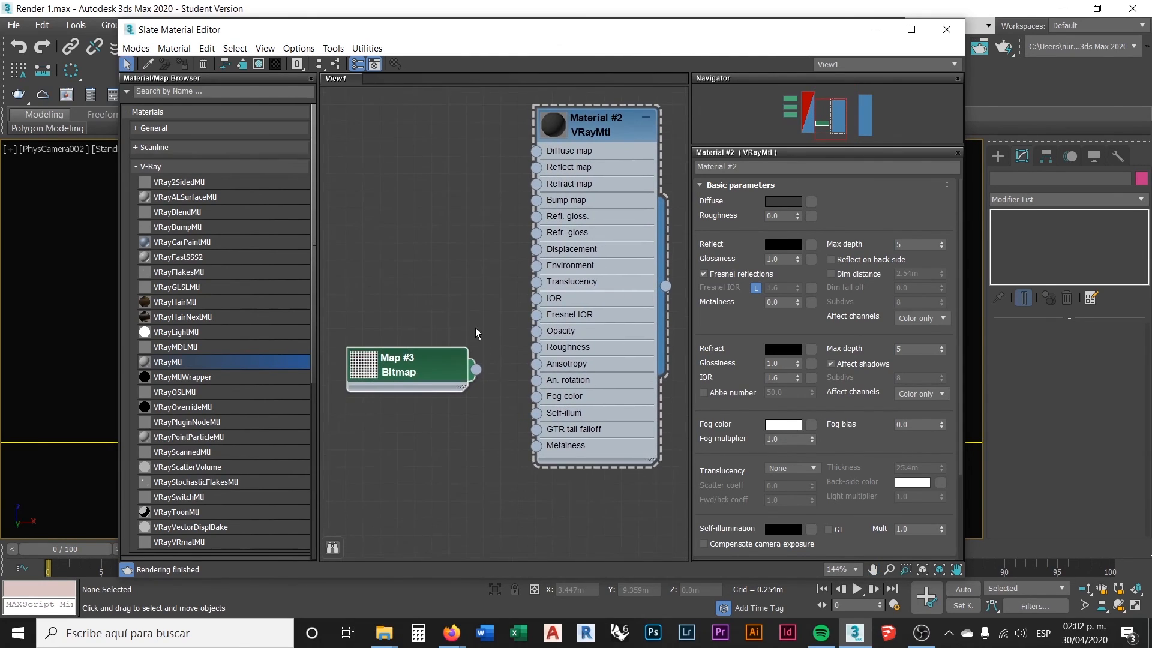
pyautogui.scroll(1, 491, 365)
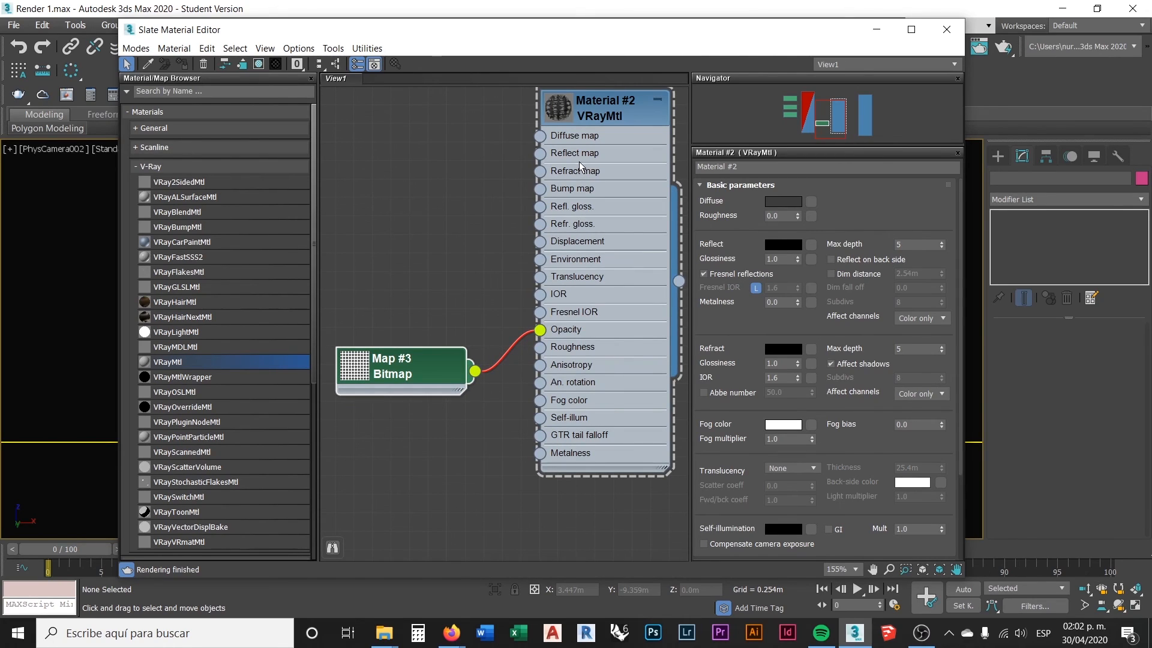
# - Enlarge the perforated material's preview sphere and move the dots bitmap node down near the Opacity input
pyautogui.click(562, 108)
pyautogui.doubleClick(562, 105)
pyautogui.moveTo(595, 116); pyautogui.dragTo(577, 115)
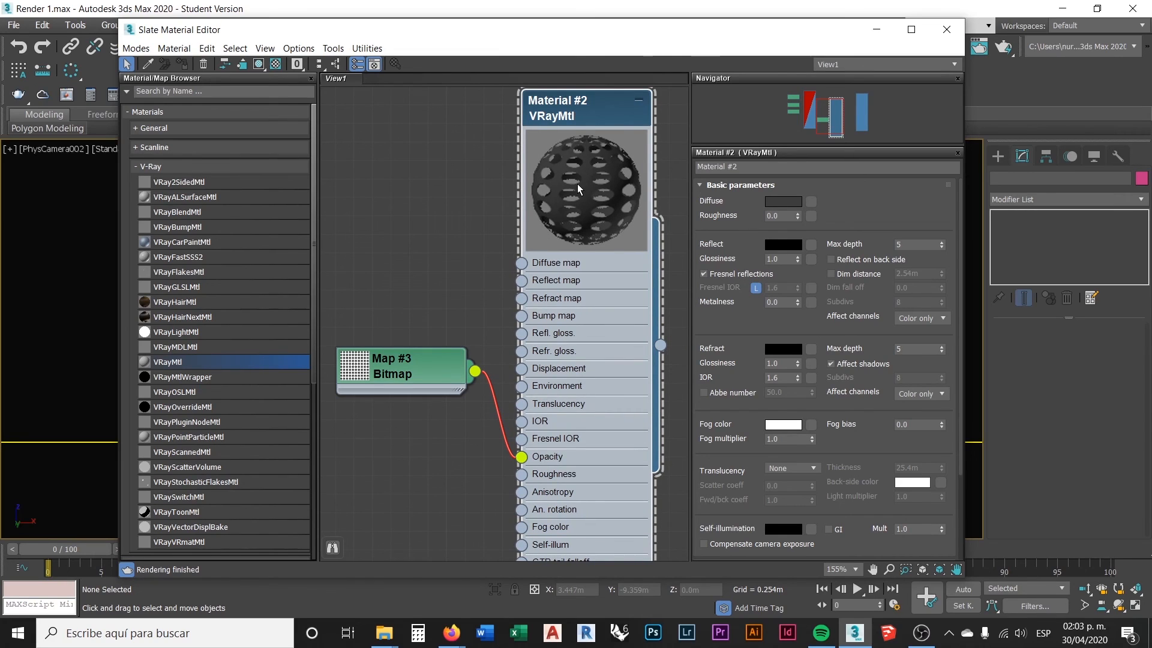
pyautogui.moveTo(419, 362); pyautogui.dragTo(420, 417)
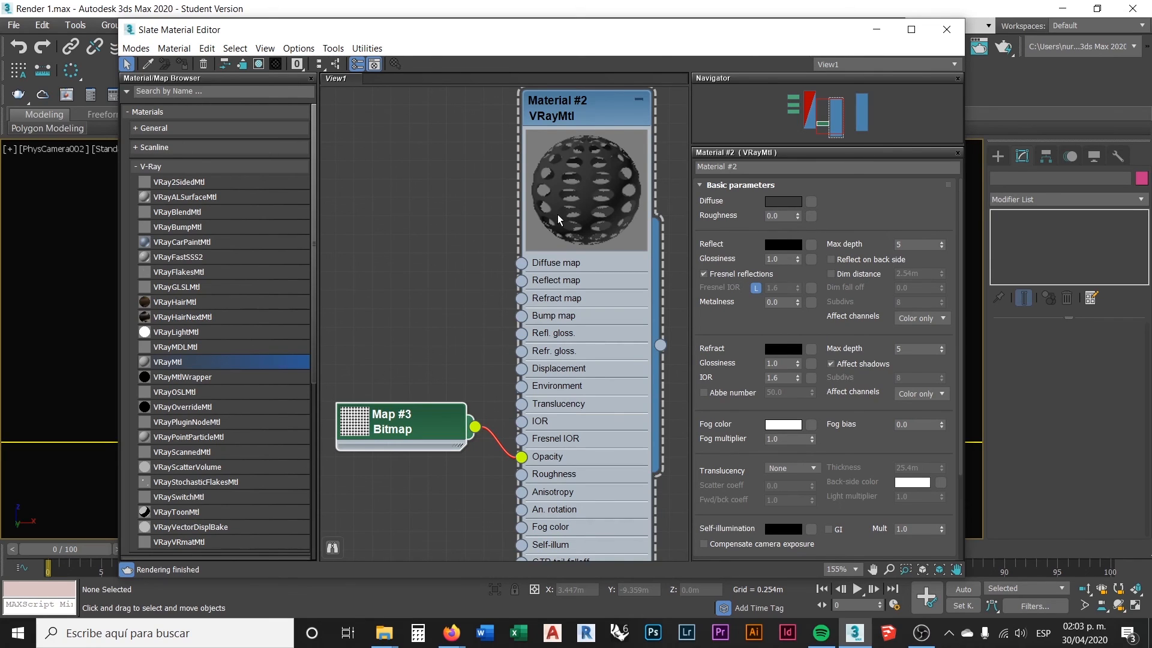
# - Select the box in the camera view and assign the perforated VRayMtl to it
pyautogui.moveTo(489, 30); pyautogui.dragTo(994, 38)
pyautogui.click(436, 437)
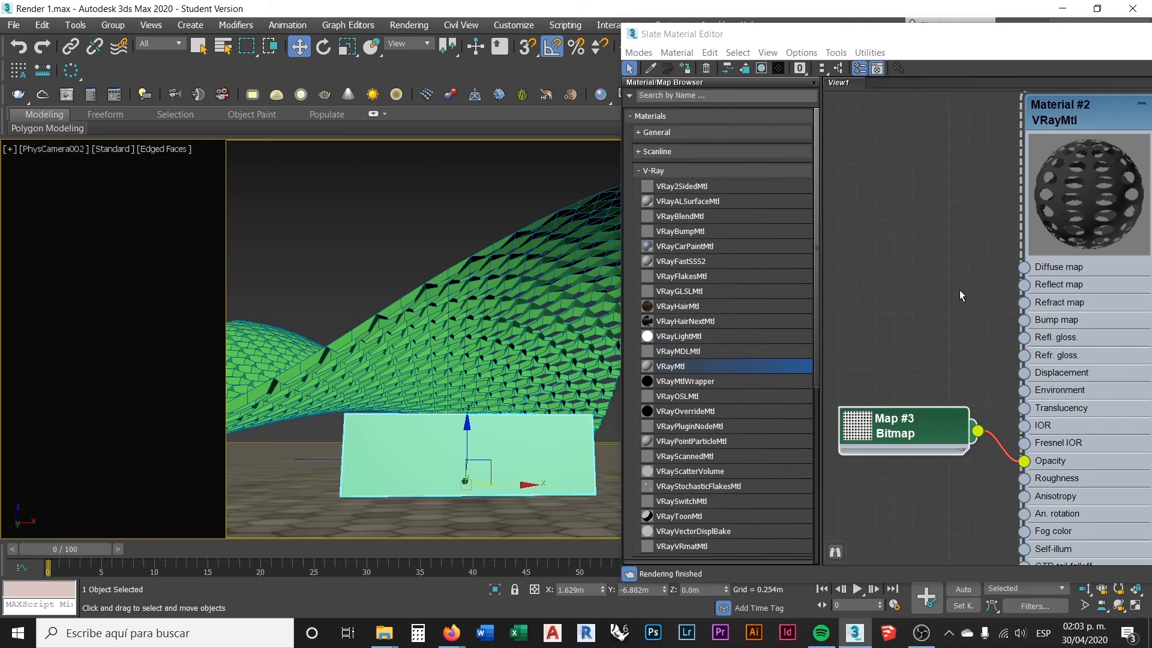
pyautogui.moveTo(959, 289); pyautogui.dragTo(913, 286, button='middle')
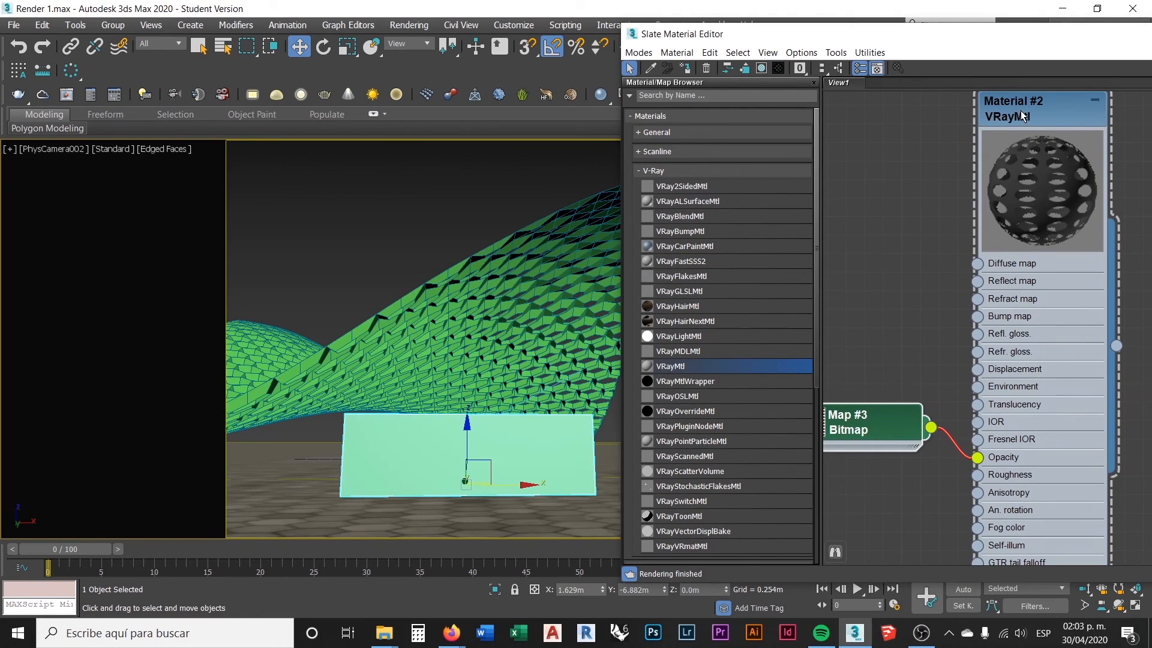
pyautogui.click(688, 69)
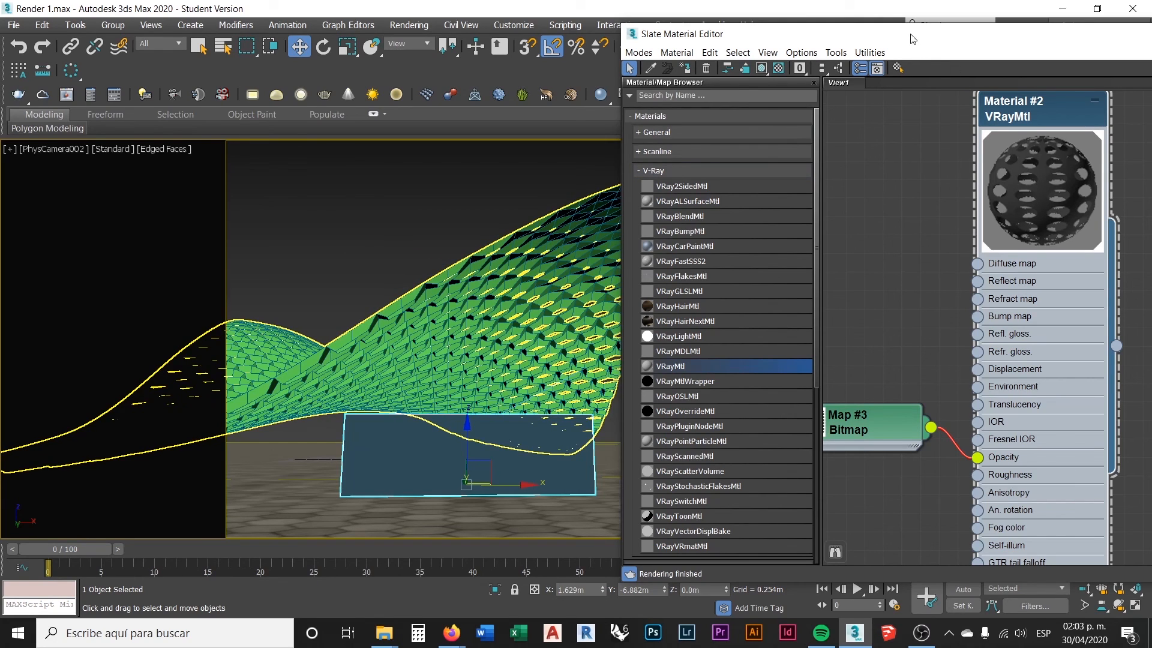
# - Enable the shaded viewport display of the perforated material and move the material editor clear of the viewport
pyautogui.press('m')
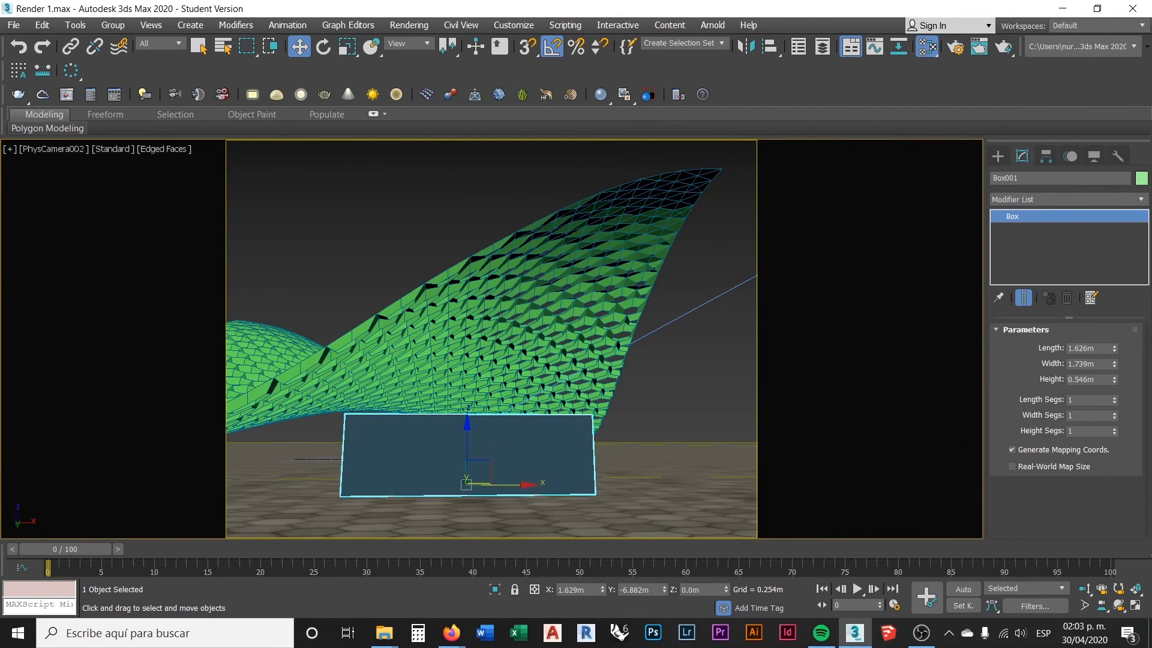
pyautogui.press('m')
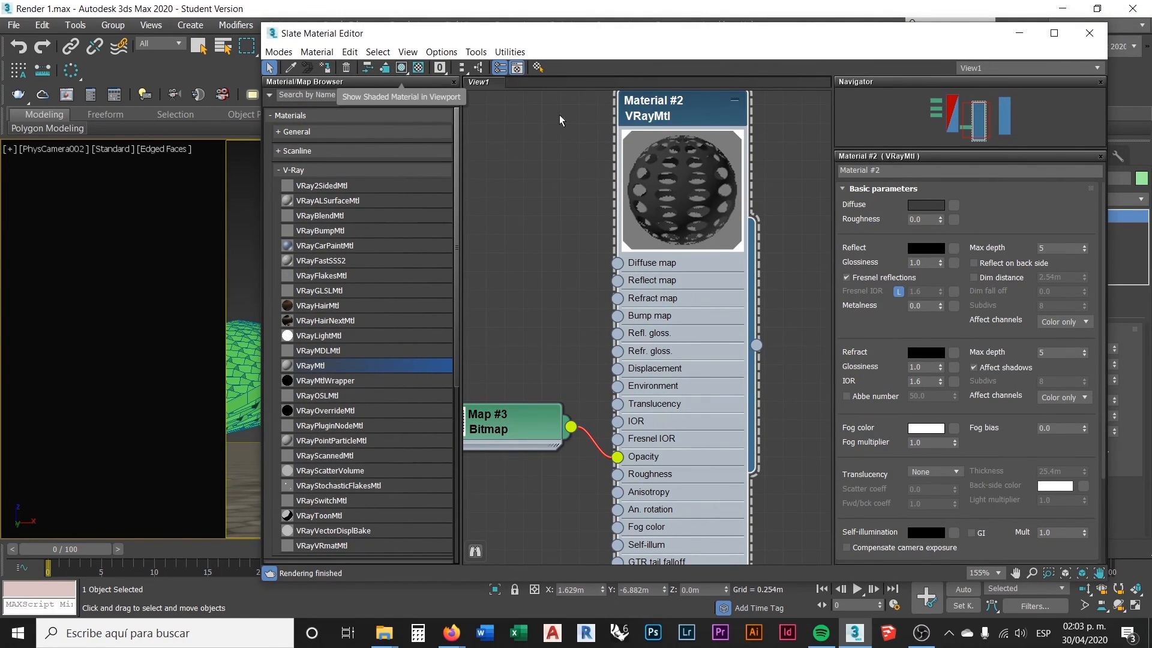
pyautogui.click(401, 69)
pyautogui.moveTo(400, 32); pyautogui.dragTo(1151, 45)
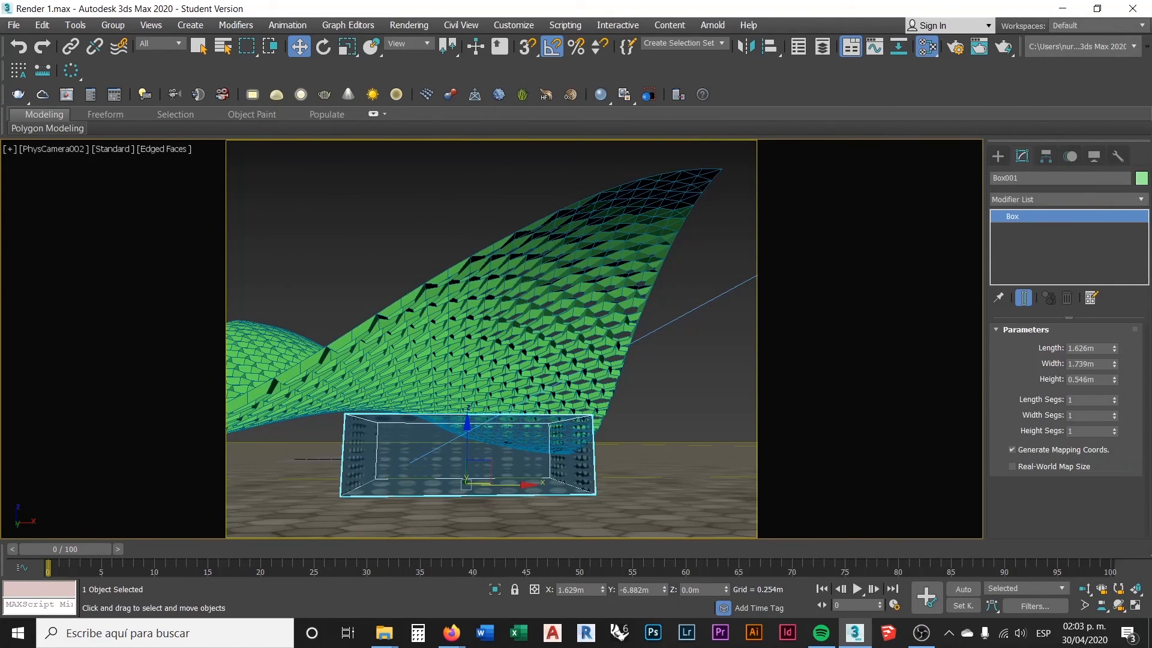
# - Deselect the box and switch to a maximized Perspective viewport to inspect its perforated material
pyautogui.click(364, 248)
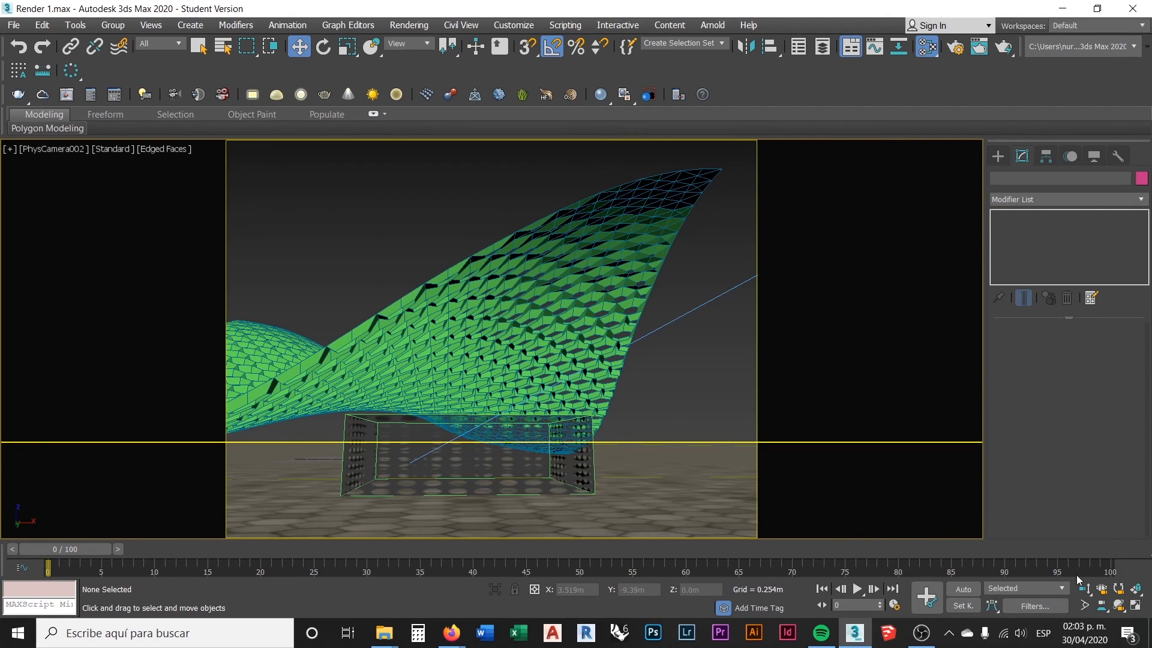
pyautogui.click(1135, 606)
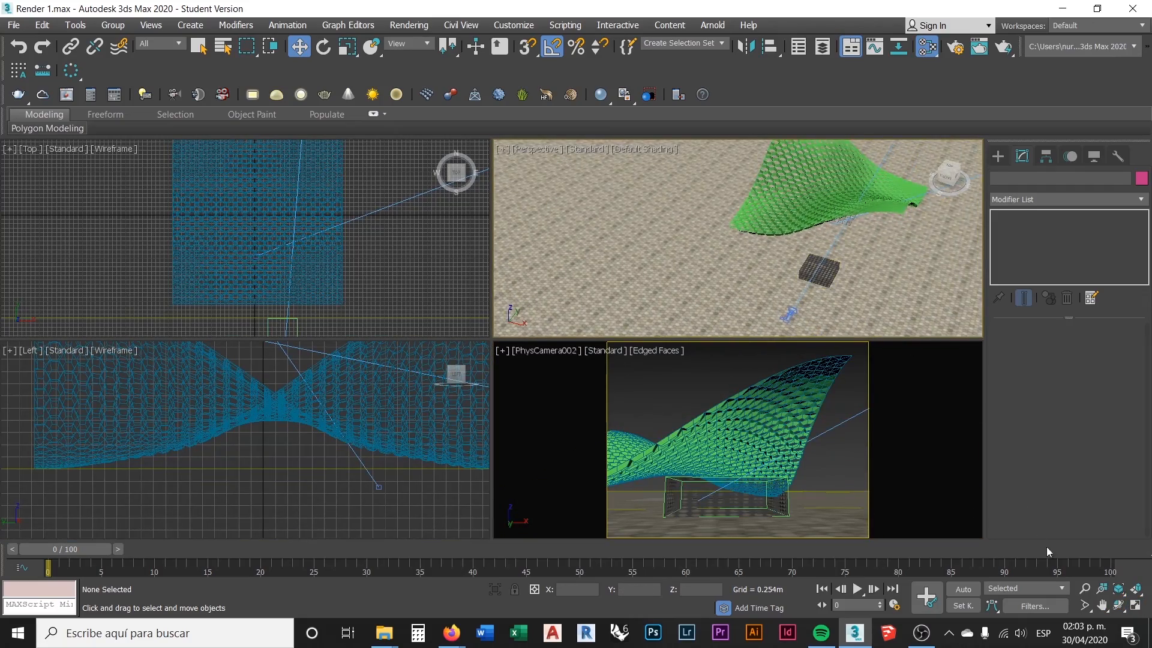
pyautogui.click(1134, 606)
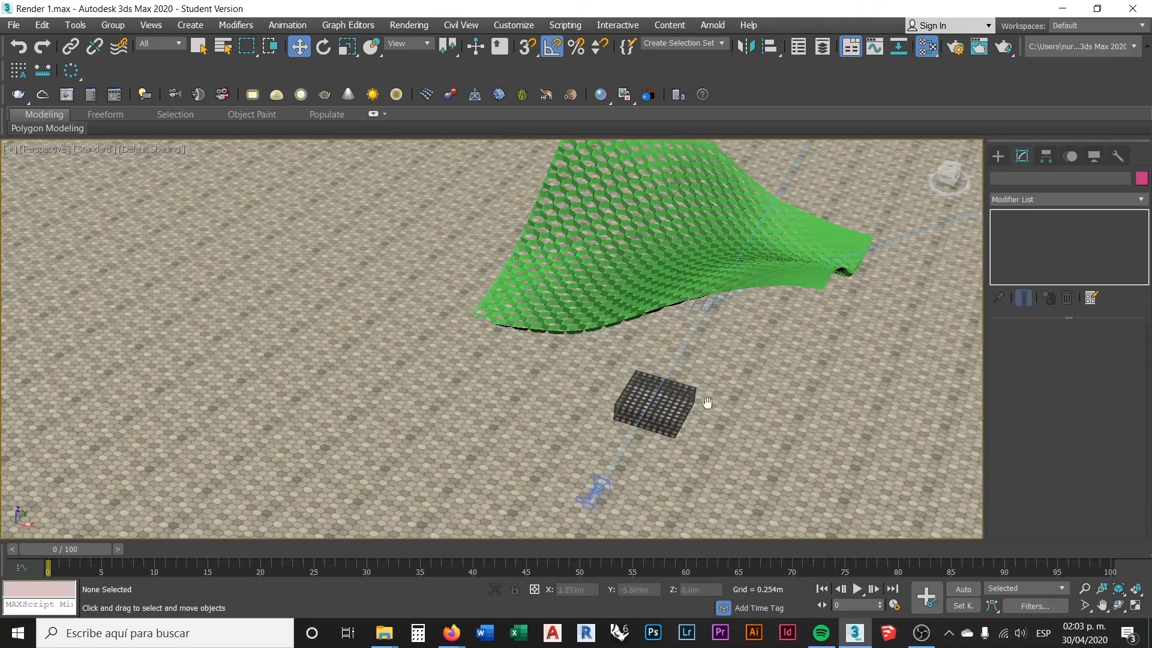
# - Add a UVW Map modifier to the perforated box in the Perspective view and set its mapping to Box
pyautogui.scroll(10, 713, 403)
pyautogui.scroll(-10, 580, 366)
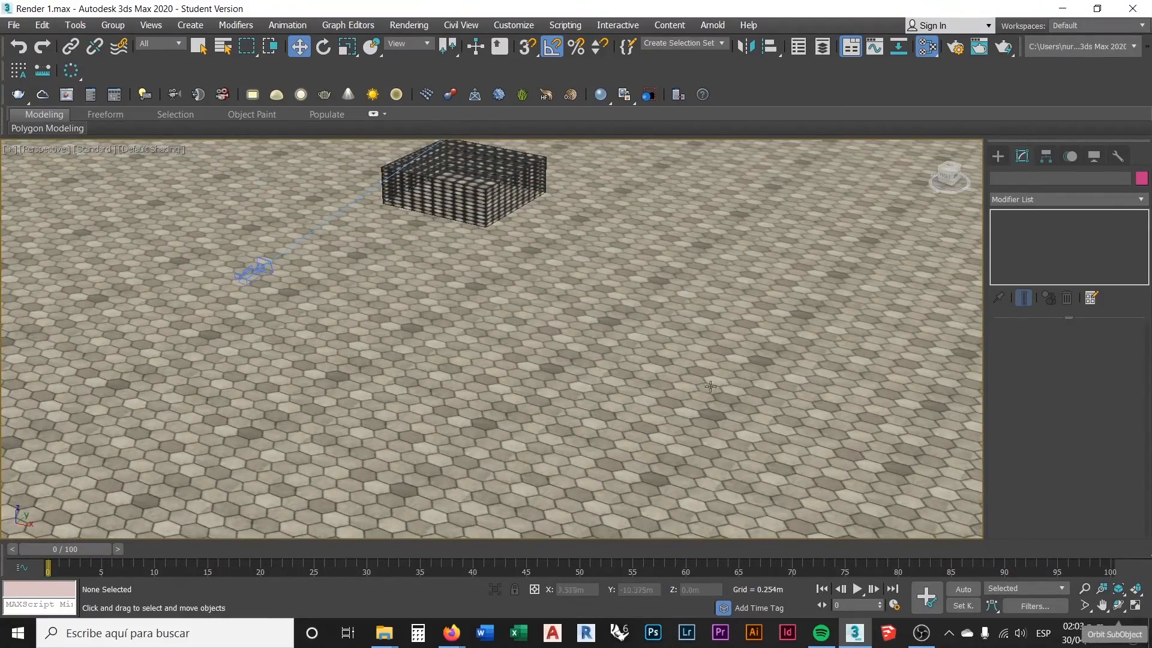
pyautogui.moveTo(437, 180); pyautogui.dragTo(449, 293, button='middle')
pyautogui.scroll(8, 448, 294)
pyautogui.scroll(-3, 476, 376)
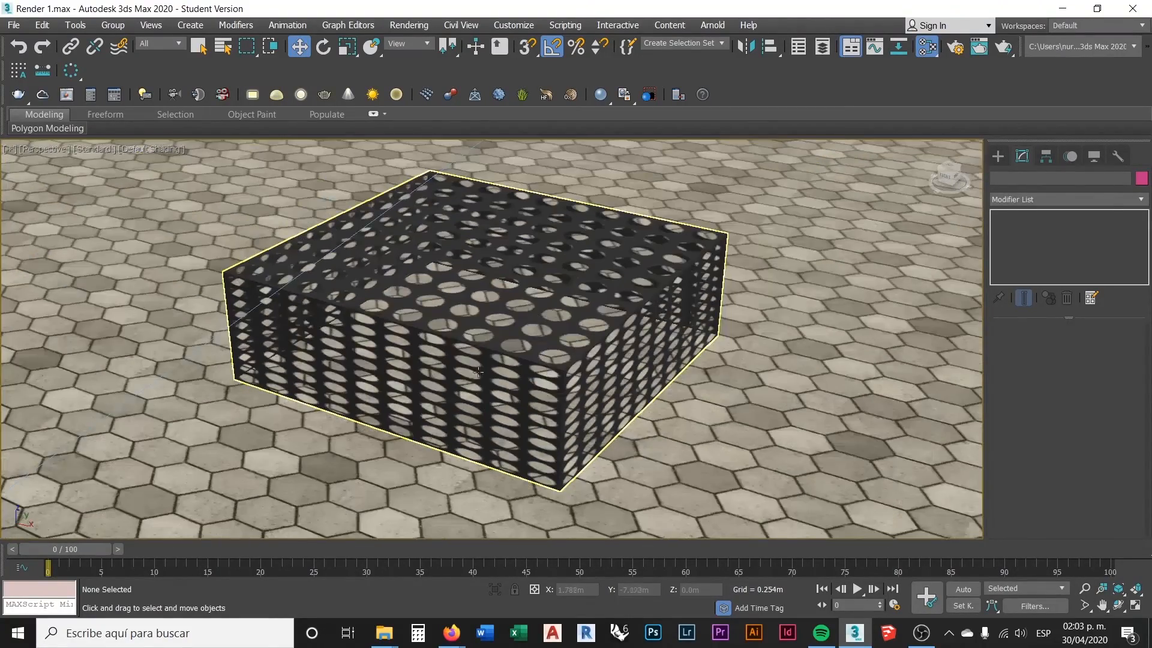
pyautogui.click(495, 355)
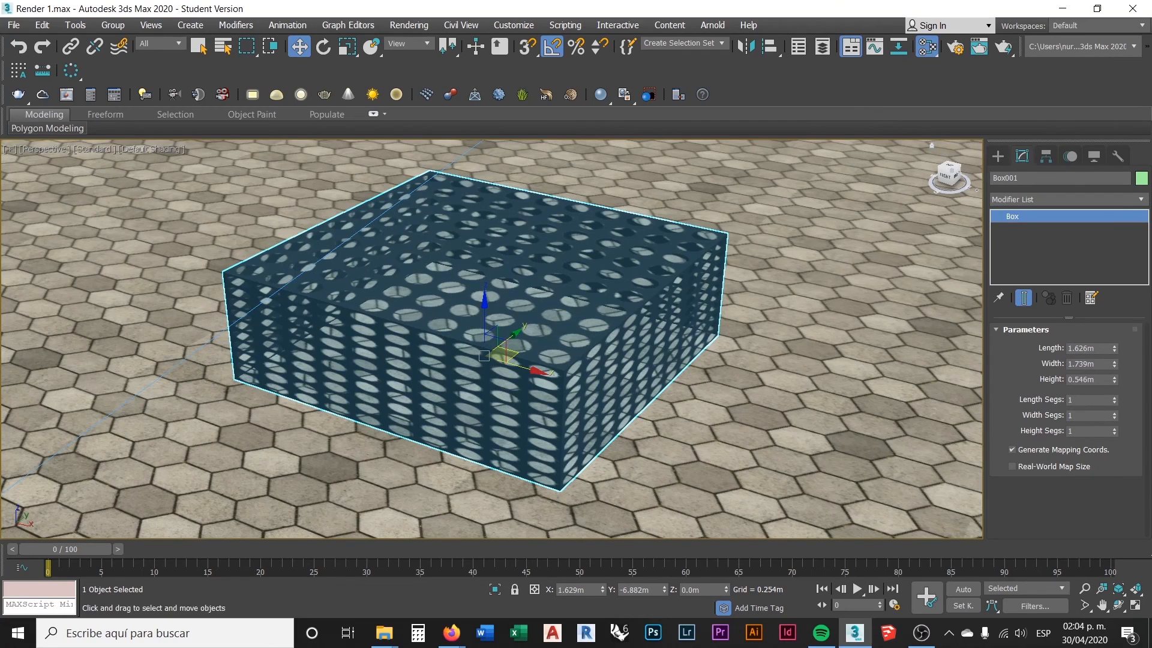
pyautogui.click(1144, 203)
pyautogui.scroll(-15, 1055, 496)
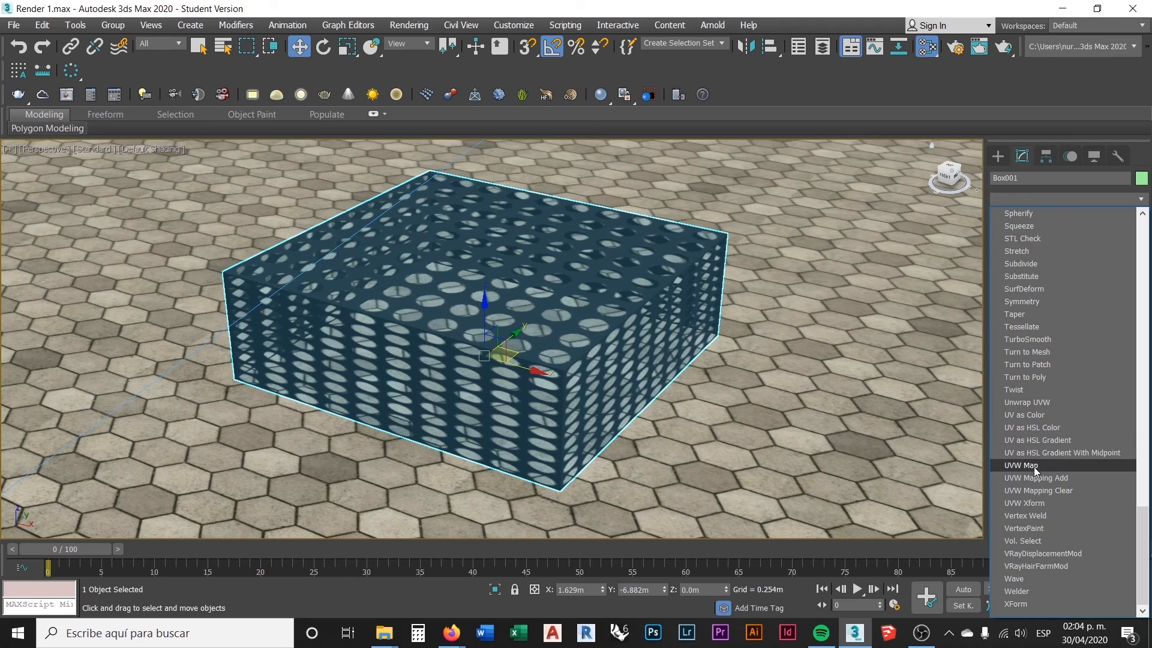
pyautogui.click(1022, 465)
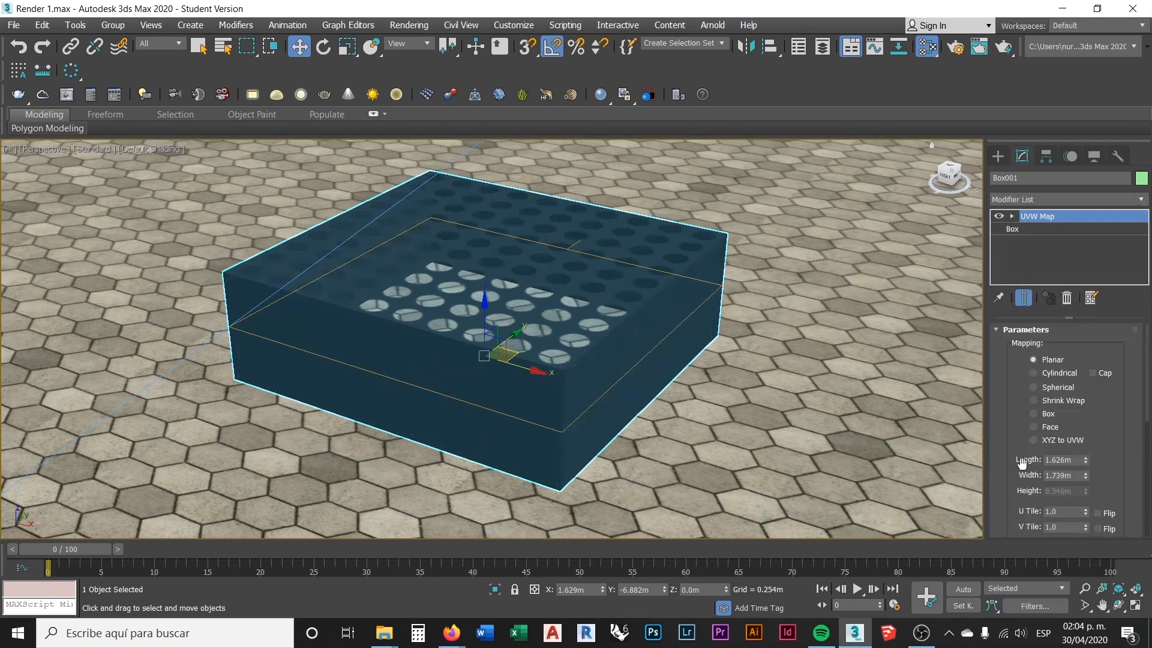
pyautogui.click(1033, 415)
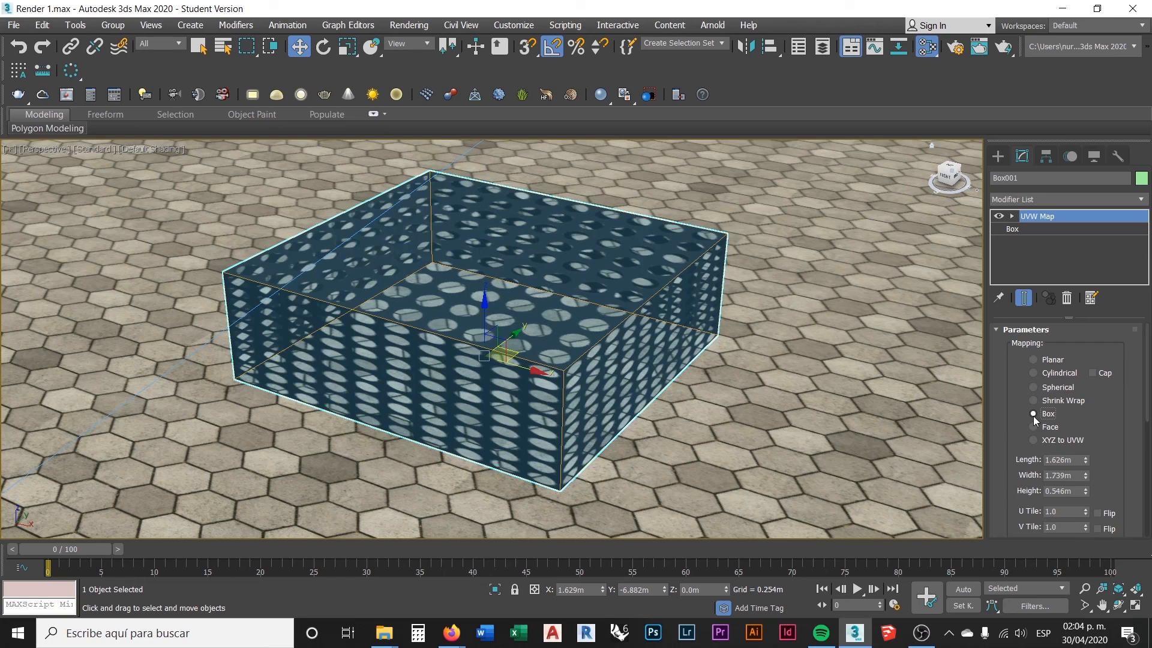
# - Scale the UVW Map gizmo down twice to make the box's perforation pattern much finer, and leave gizmo editing
pyautogui.click(1011, 217)
pyautogui.click(1034, 229)
pyautogui.click(348, 48)
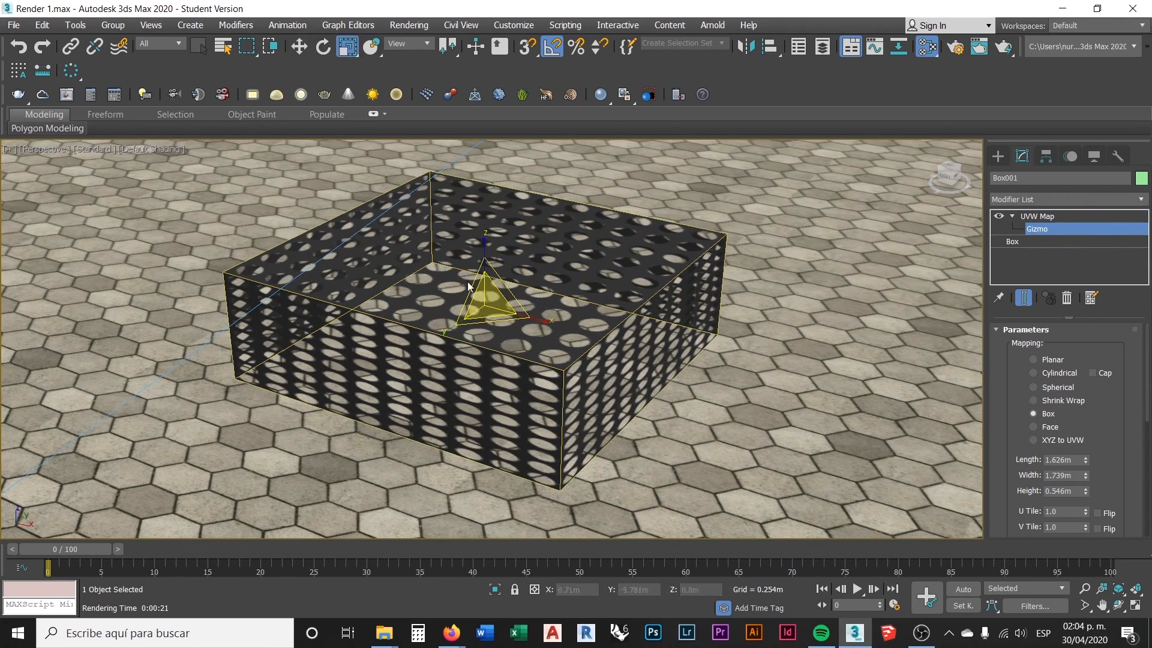
pyautogui.moveTo(542, 318); pyautogui.dragTo(477, 314)
pyautogui.moveTo(516, 382); pyautogui.dragTo(535, 425, button='middle')
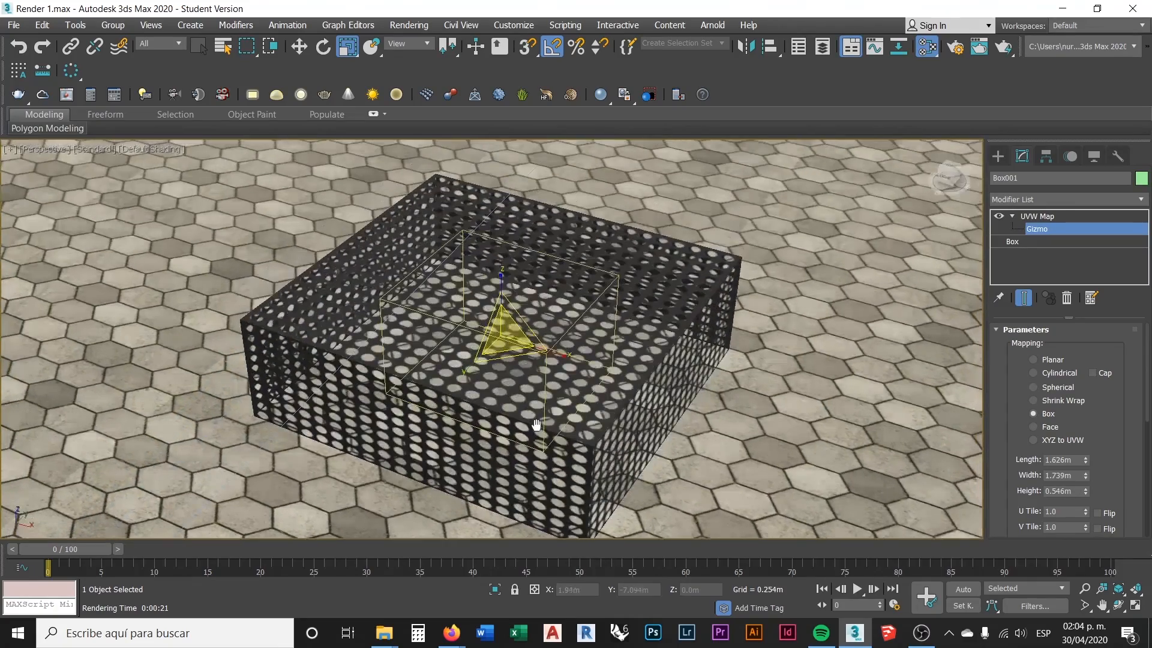
pyautogui.moveTo(506, 337); pyautogui.dragTo(416, 438)
pyautogui.keyDown('alt'); pyautogui.moveTo(544, 443); pyautogui.dragTo(548, 414, button='middle'); pyautogui.keyUp('alt')
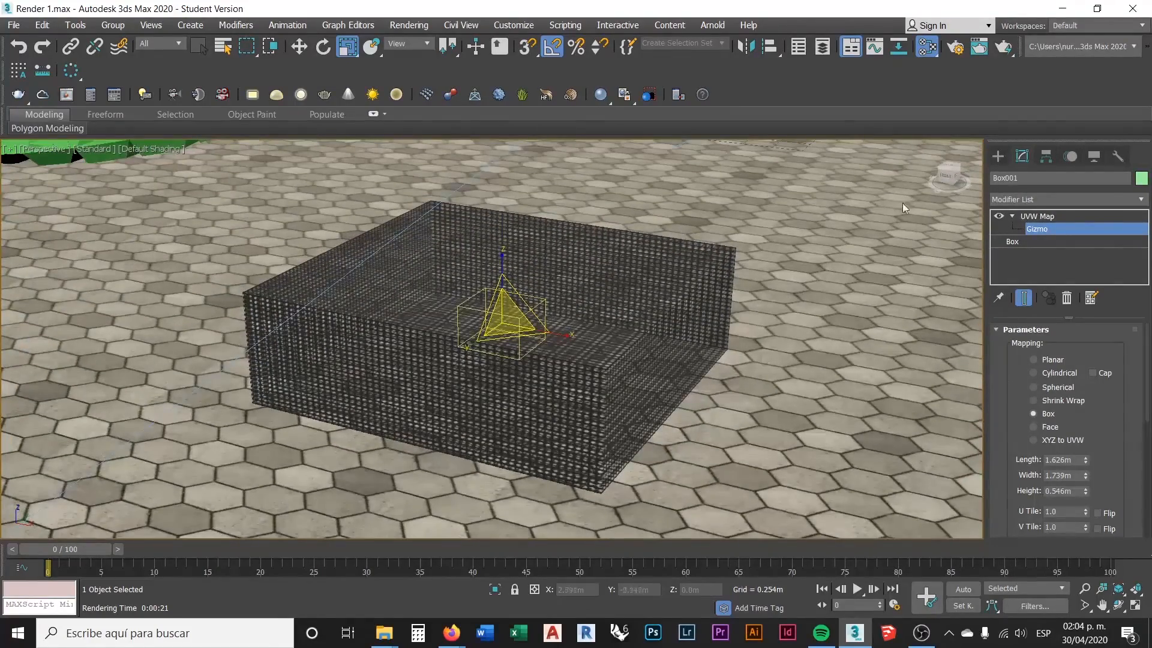
pyautogui.click(997, 157)
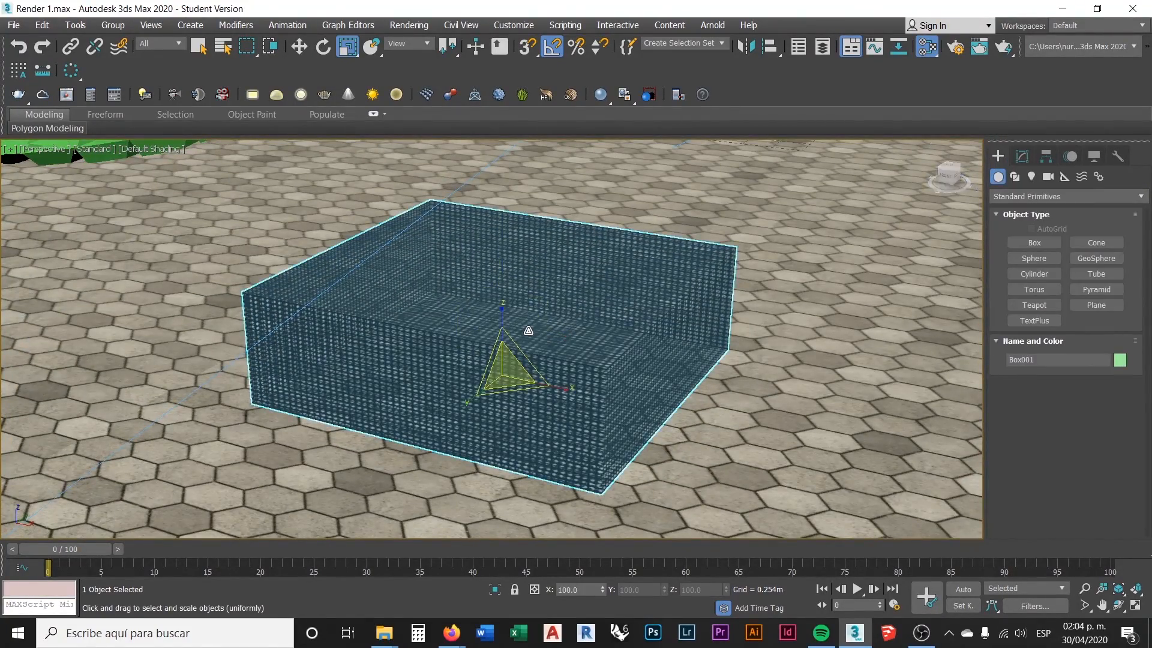
# - Deselect the box, restore the multi-viewport layout and render the PhysCamera002 view
pyautogui.scroll(-6, 540, 342)
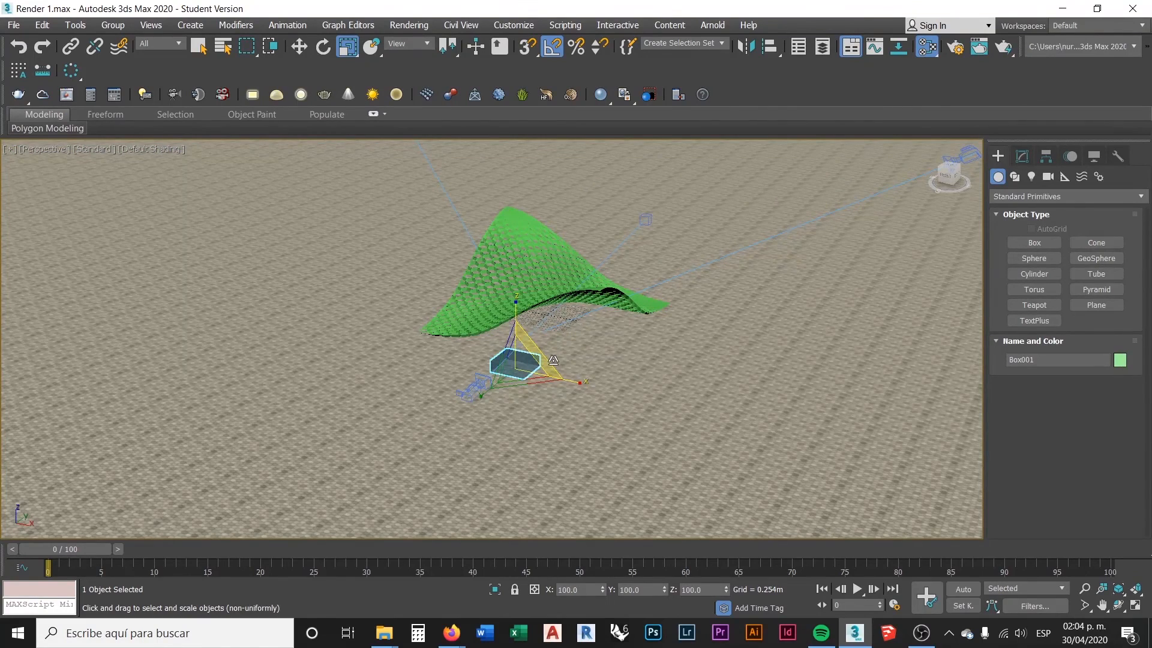
pyautogui.press('F3')
pyautogui.click(660, 376)
pyautogui.scroll(7, 524, 365)
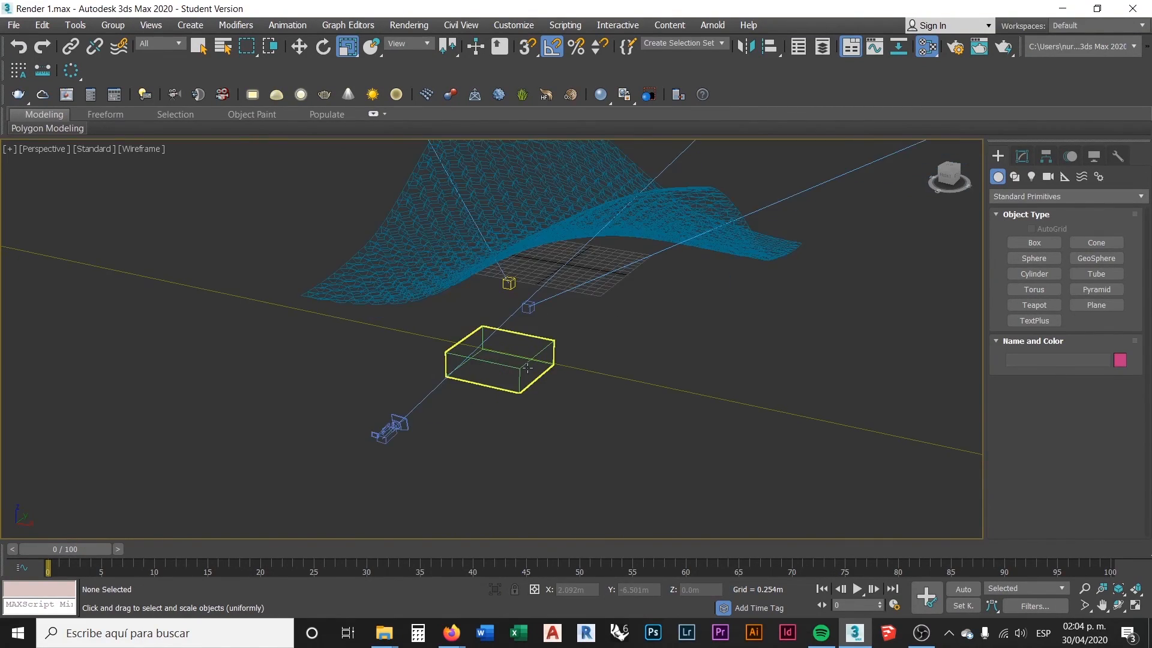
pyautogui.press('F3')
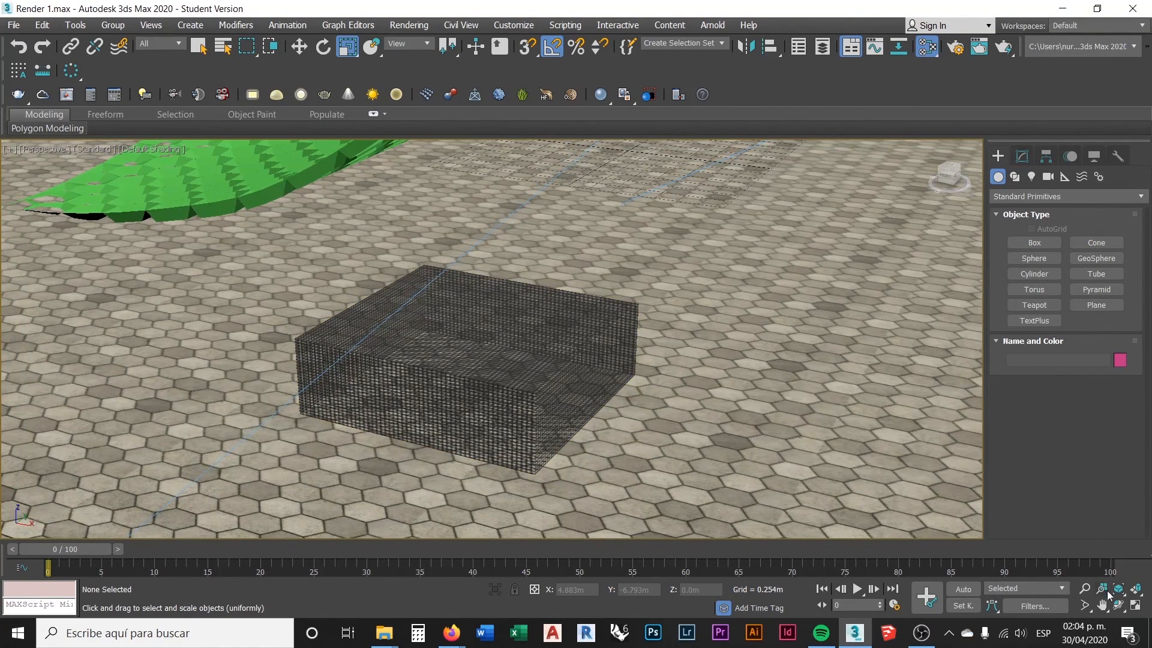
pyautogui.click(1134, 607)
pyautogui.click(664, 390)
pyautogui.hotkey('shift', 'q')
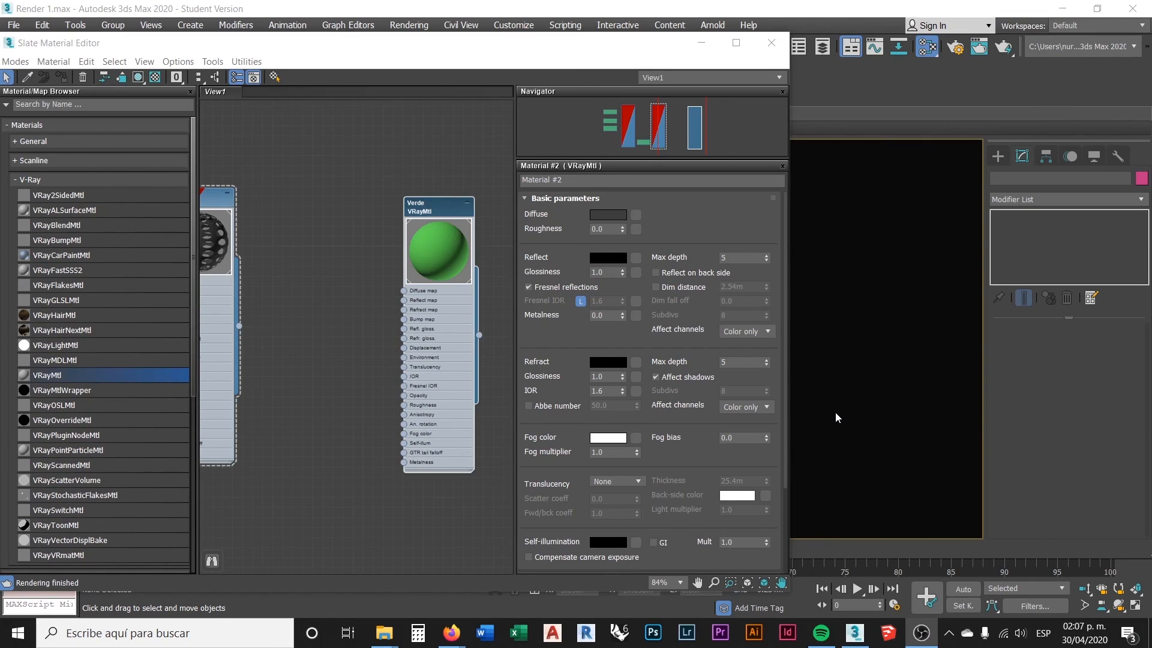
# - Move the material editor clear and examine the material nodes, from the Blanco paving's bitmap connections to the Verde VRayMtl
pyautogui.moveTo(393, 49); pyautogui.dragTo(534, 60)
pyautogui.scroll(-2, 520, 195)
pyautogui.scroll(-1, 480, 190)
pyautogui.moveTo(474, 182); pyautogui.dragTo(648, 187, button='middle')
pyautogui.moveTo(527, 197); pyautogui.dragTo(553, 223, button='middle')
pyautogui.scroll(2, 505, 246)
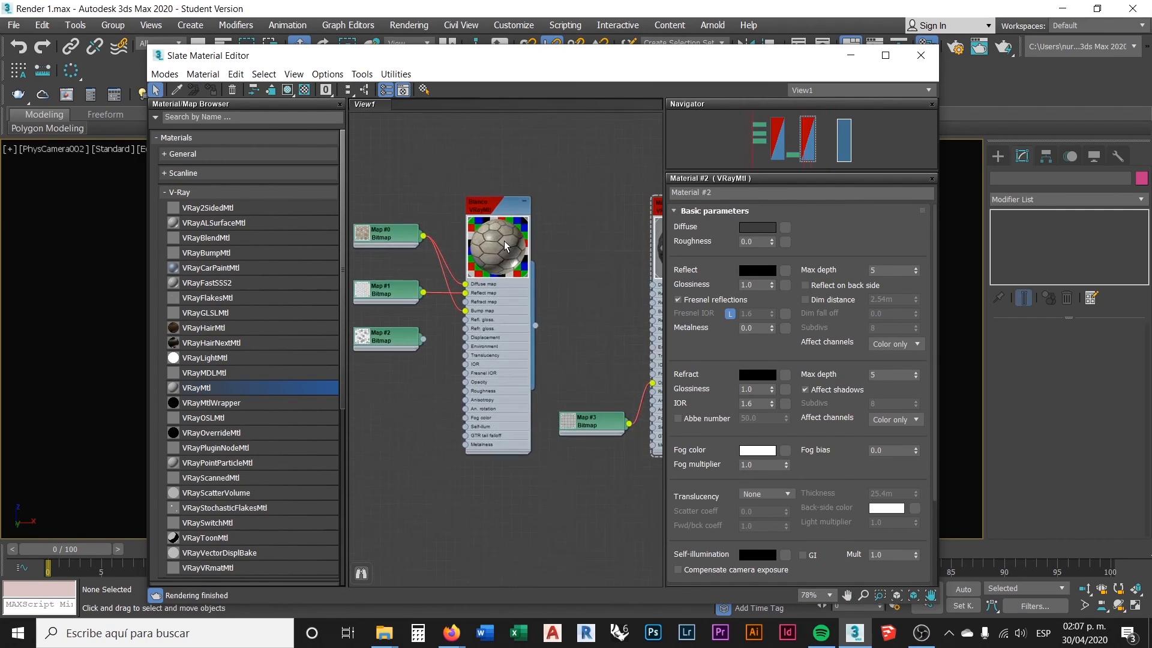
pyautogui.scroll(1, 485, 257)
pyautogui.scroll(1, 497, 244)
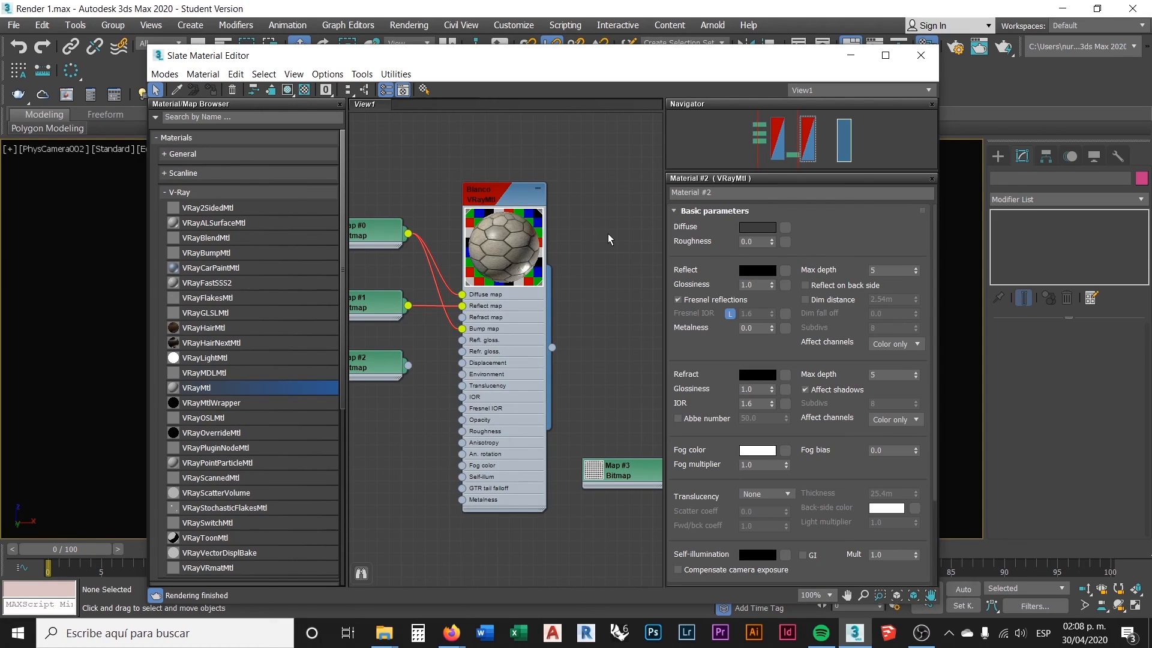
pyautogui.moveTo(607, 237); pyautogui.dragTo(667, 251, button='middle')
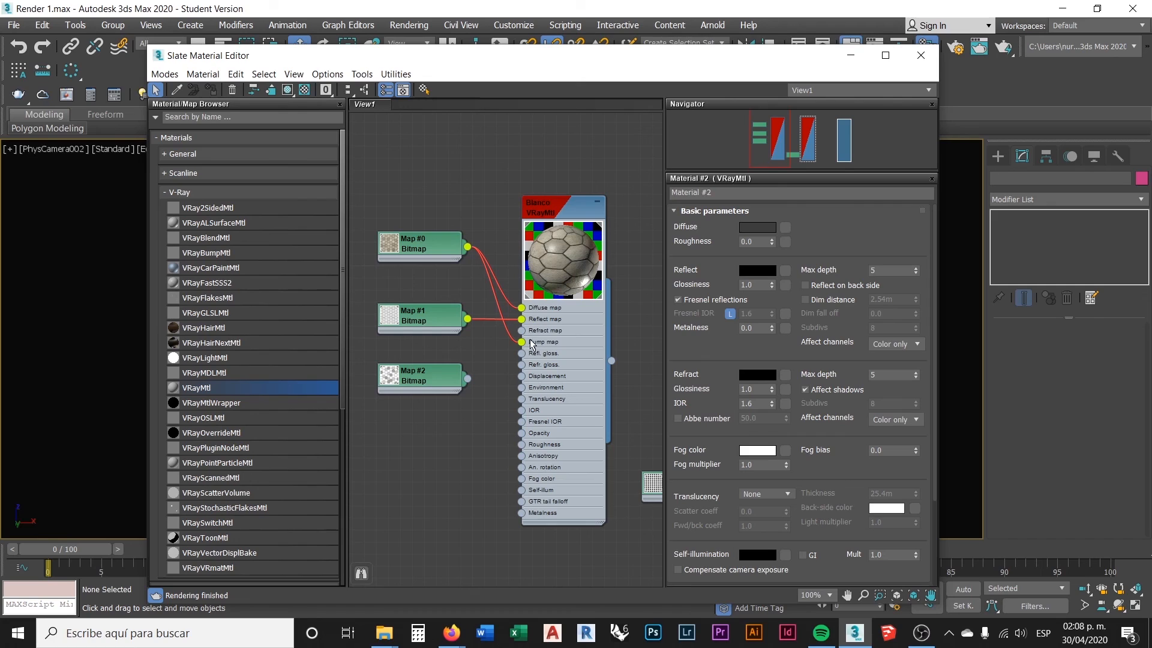
pyautogui.moveTo(578, 164); pyautogui.dragTo(499, 195, button='middle')
pyautogui.scroll(-4, 502, 199)
pyautogui.moveTo(581, 256); pyautogui.dragTo(381, 260, button='middle')
pyautogui.moveTo(554, 298); pyautogui.dragTo(470, 298, button='middle')
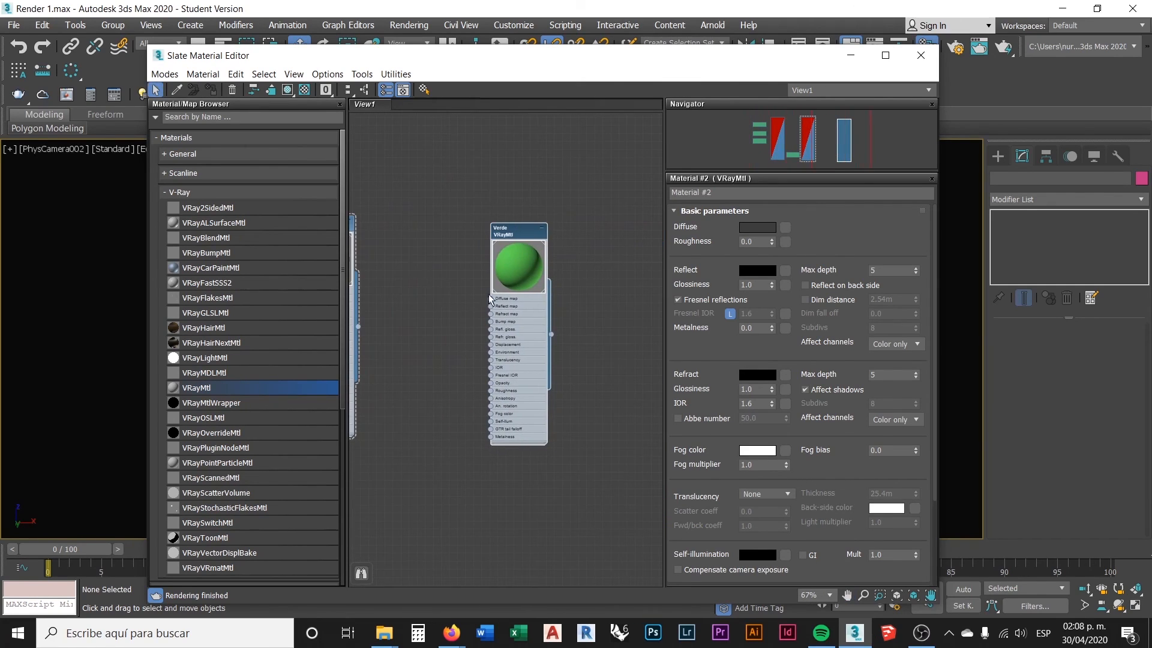
pyautogui.scroll(3, 504, 274)
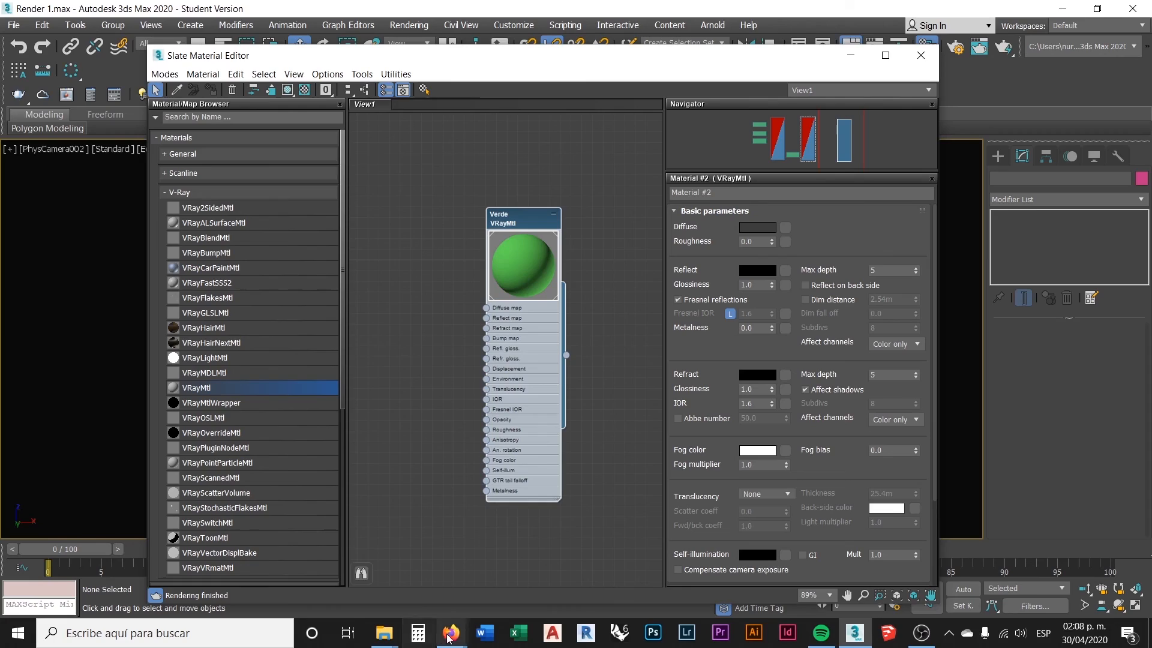
# - Switch to Firefox and look through the material and photo texture categories on the textures.com home page
pyautogui.moveTo(451, 631)
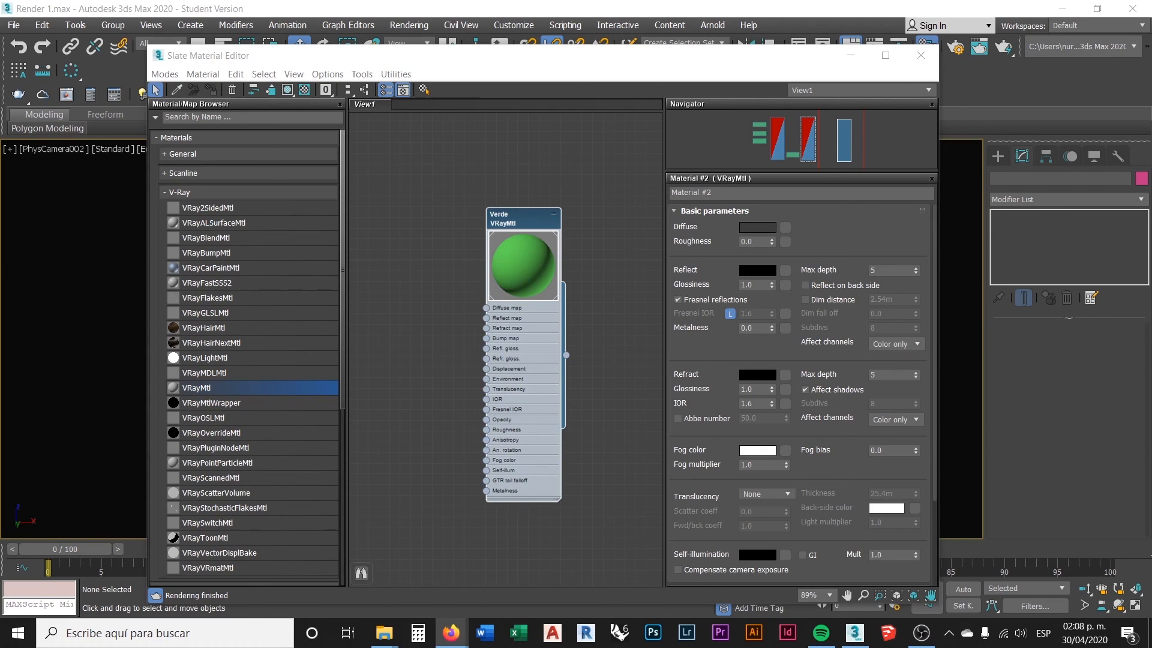
pyautogui.hotkey('alt', 'Tab')
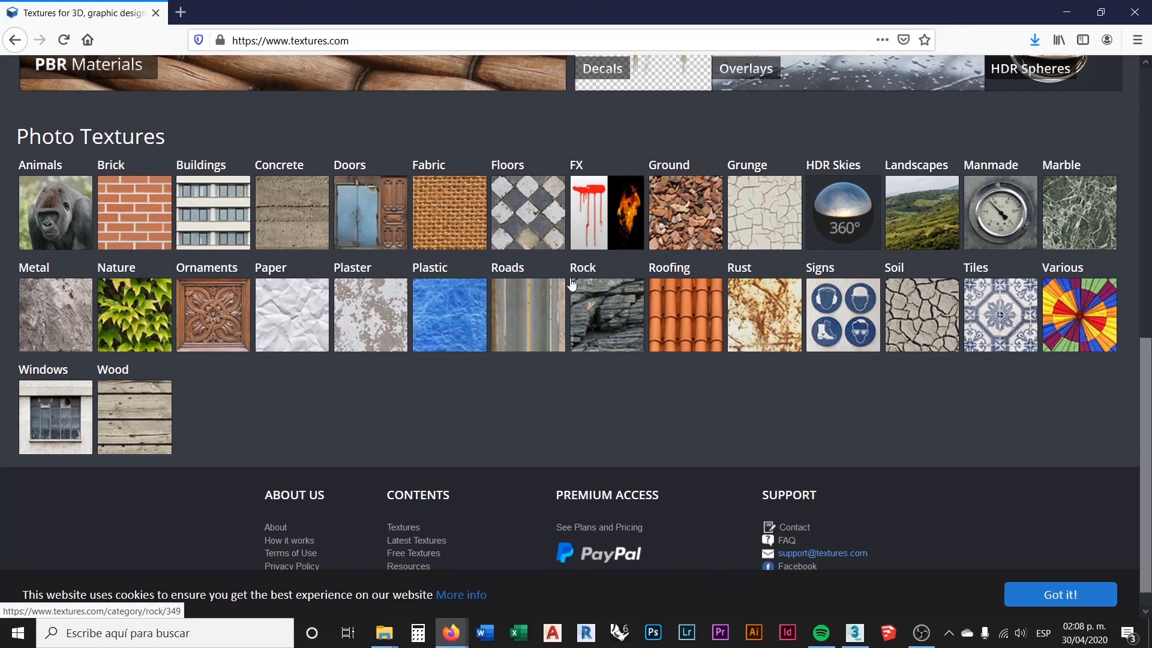
pyautogui.click(920, 633)
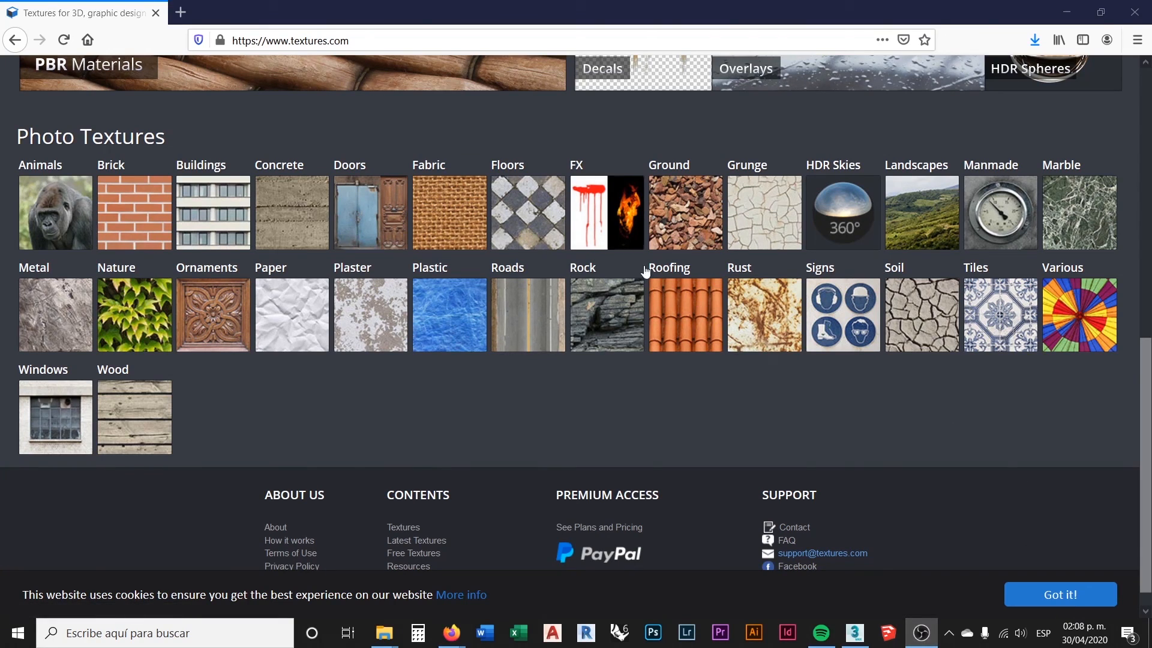
pyautogui.click(479, 125)
pyautogui.scroll(6, 466, 251)
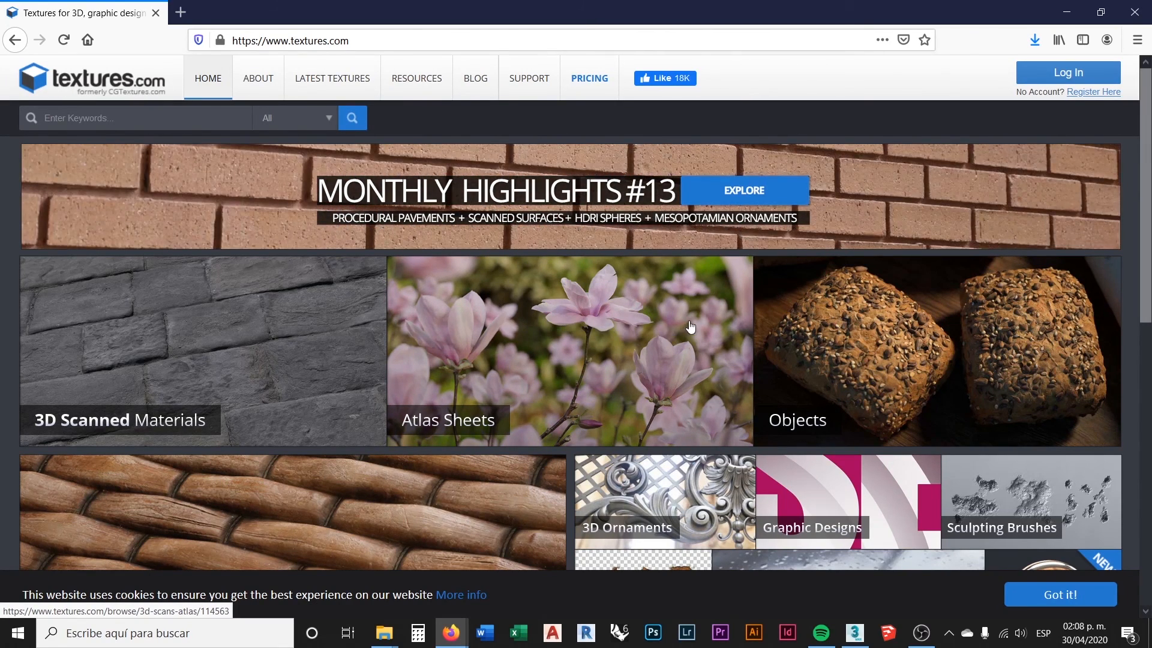
pyautogui.scroll(-3, 707, 336)
pyautogui.scroll(-2, 696, 341)
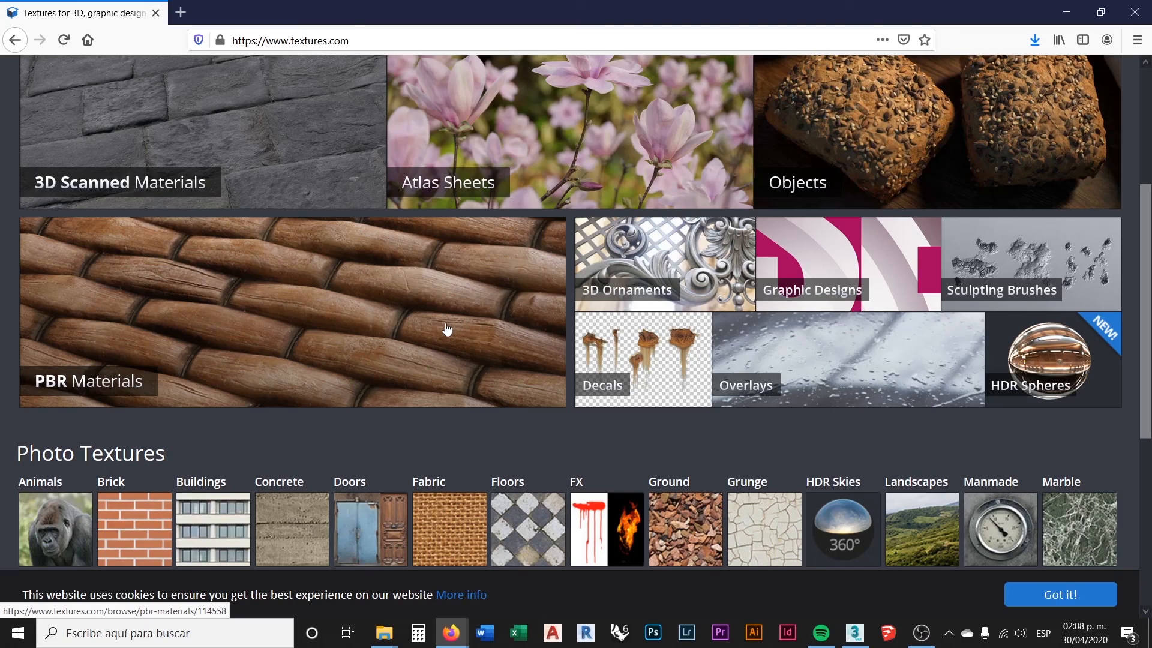
pyautogui.scroll(-2, 461, 327)
pyautogui.scroll(5, 499, 294)
pyautogui.scroll(-3, 510, 272)
pyautogui.scroll(-3, 511, 272)
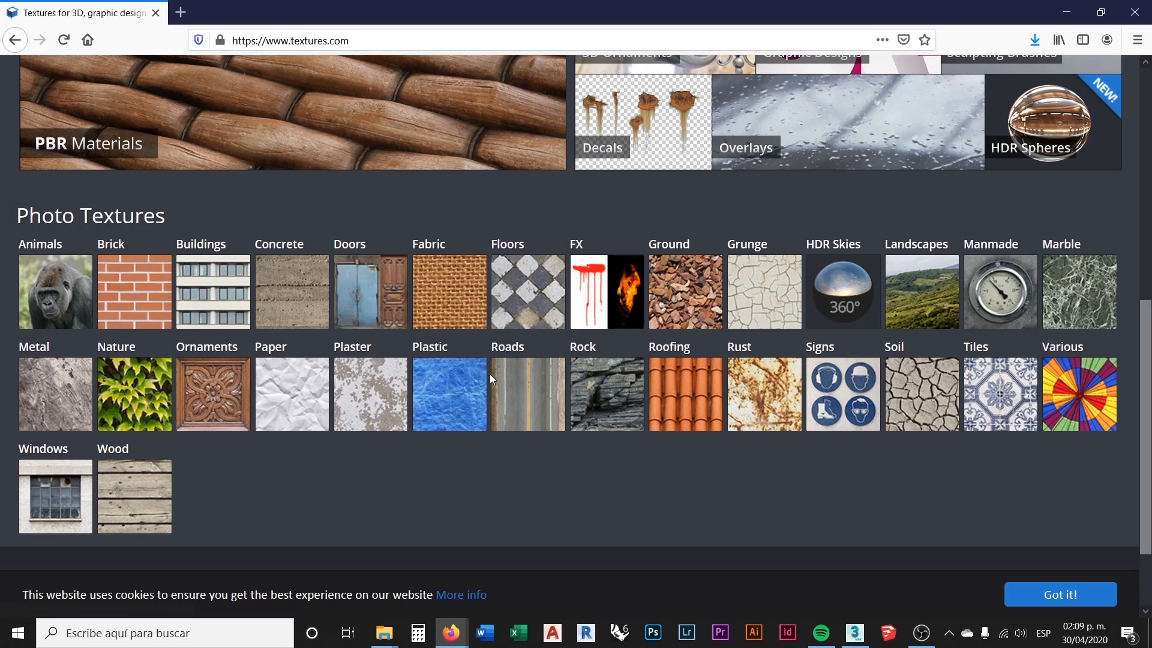
# - Open the Metal category, its Bare subcategory and the MetalBare0191 texture to examine the download sizes
pyautogui.click(62, 398)
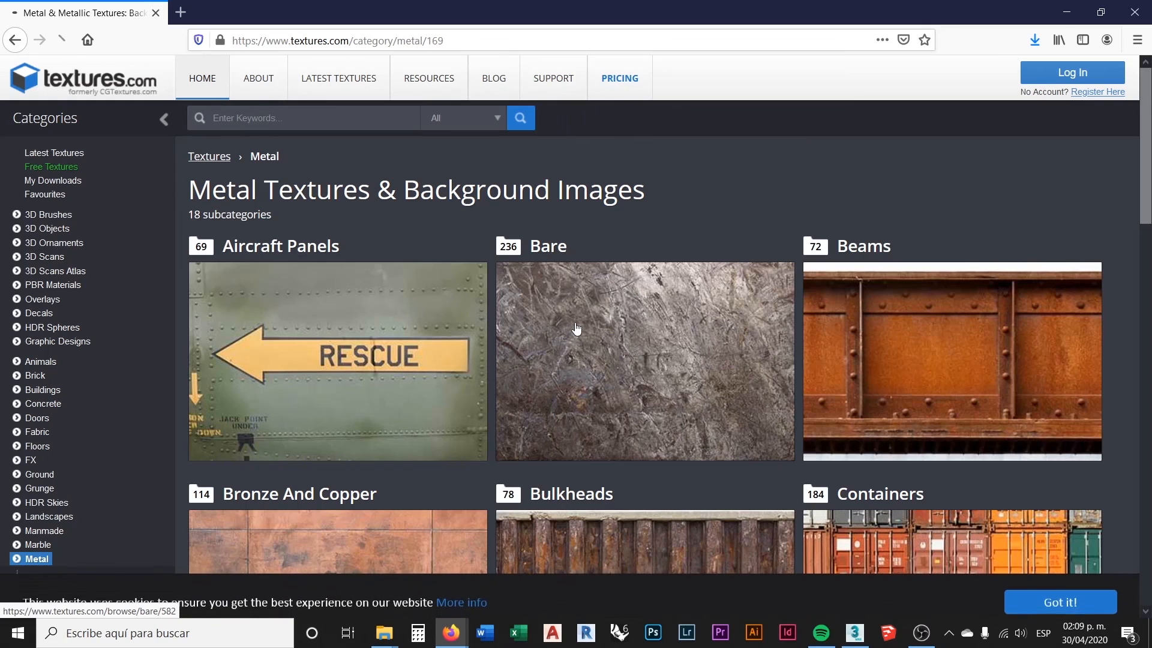
pyautogui.click(576, 328)
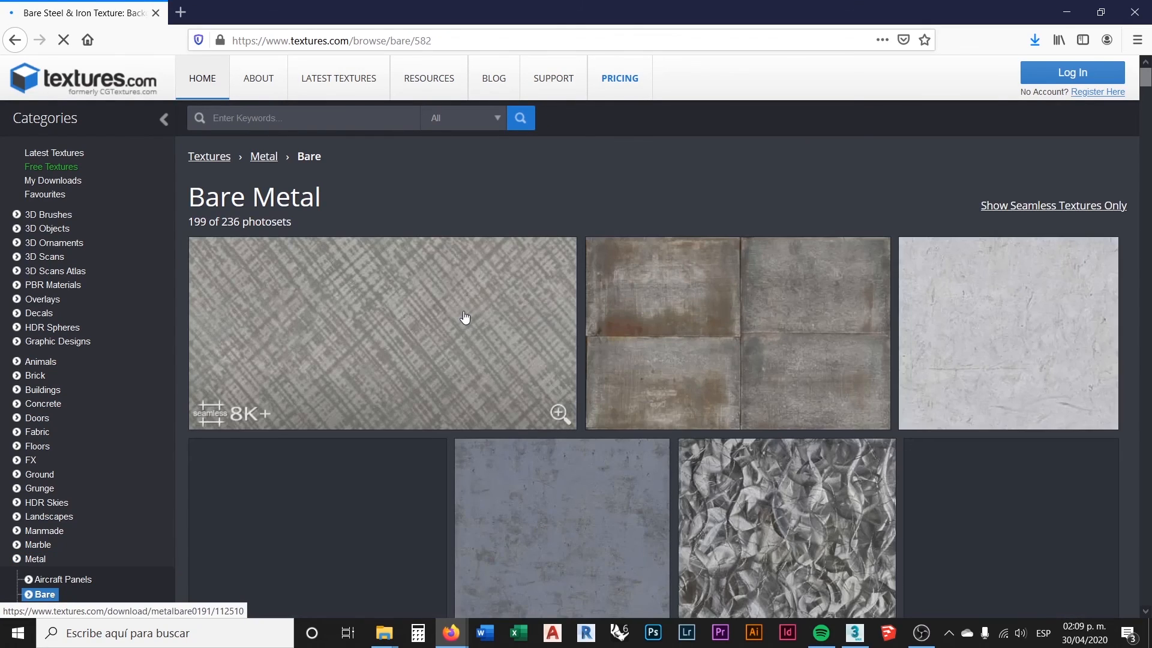
pyautogui.click(464, 316)
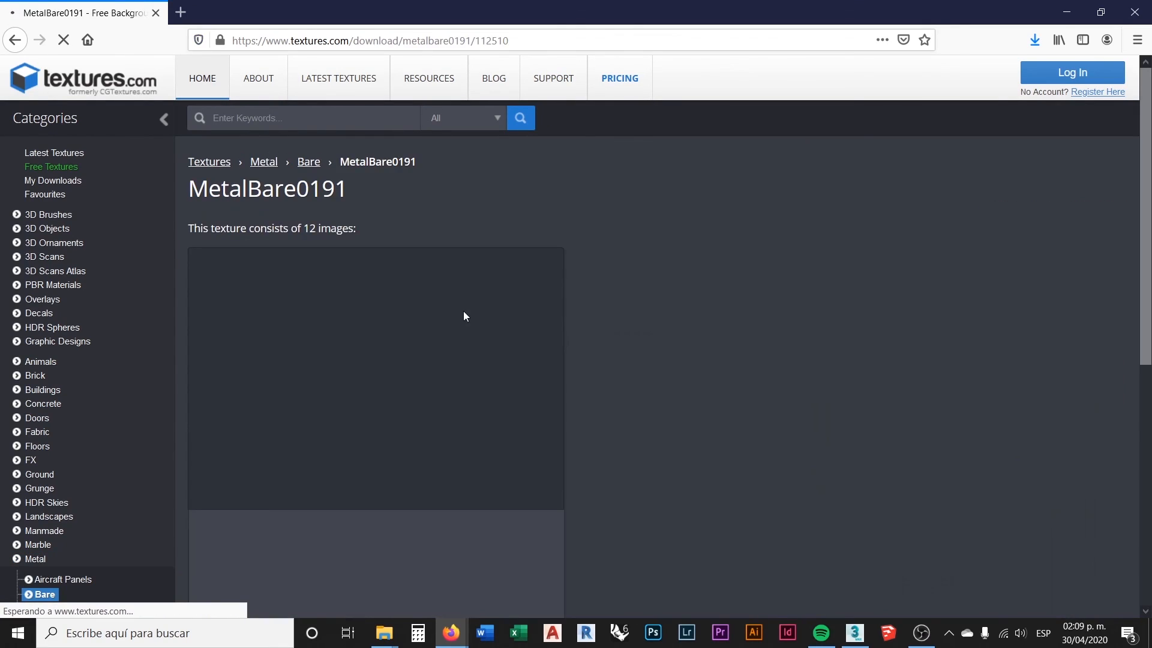
pyautogui.scroll(-1, 1007, 362)
pyautogui.scroll(-1, 1006, 358)
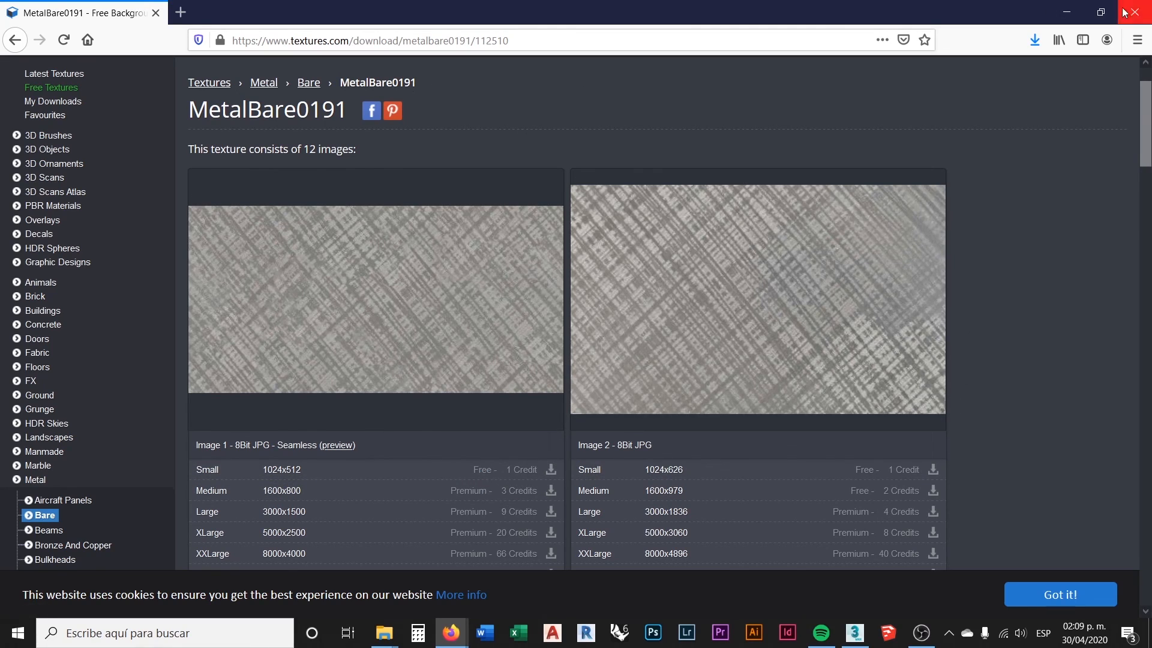
# - Switch back to 3ds Max and add 108977-9729655.jpg from the Acero texture folder as a Bitmap node beside the Verde material
pyautogui.doubleClick(950, 19)
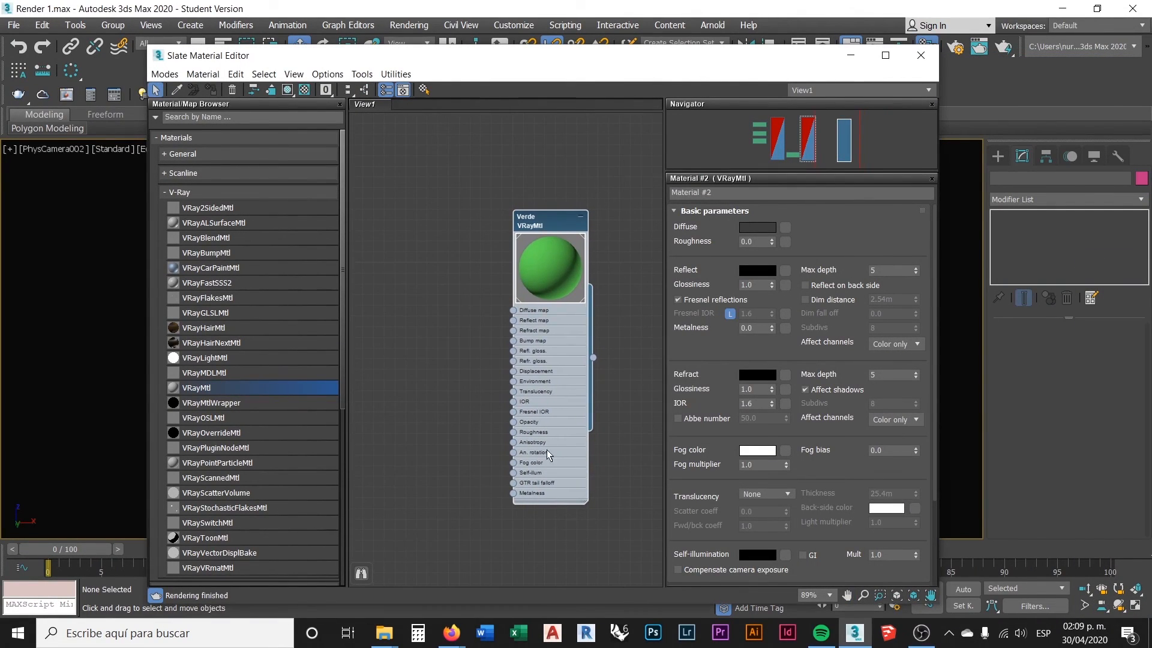
pyautogui.moveTo(384, 633)
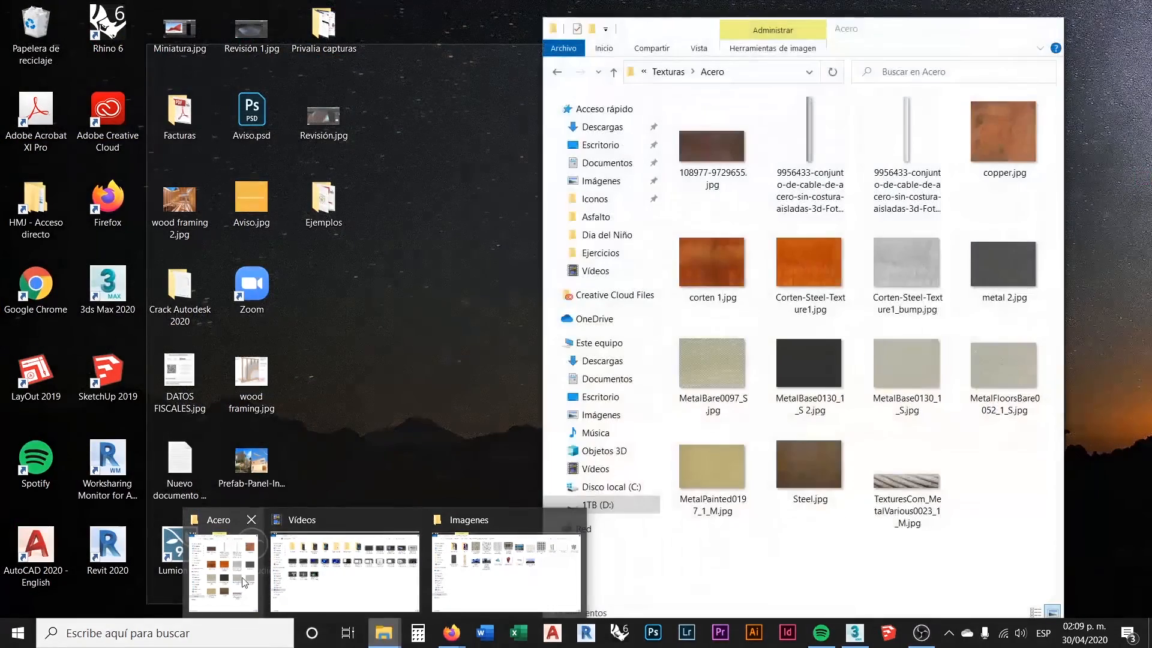
pyautogui.click(223, 571)
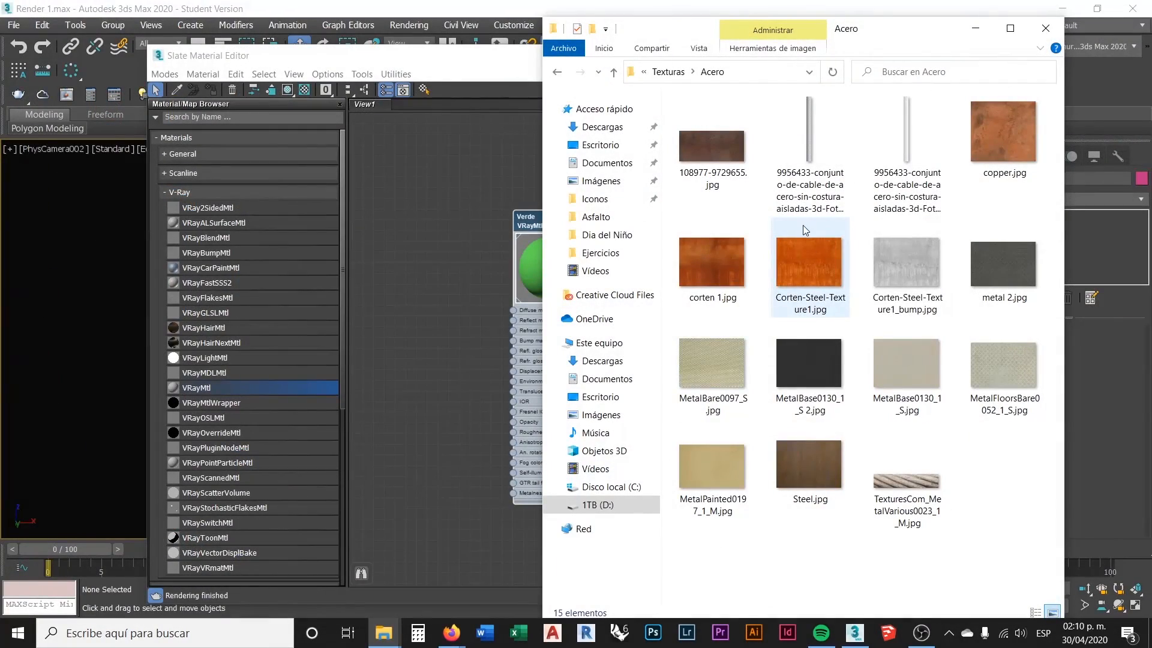
pyautogui.moveTo(702, 33); pyautogui.dragTo(749, 35)
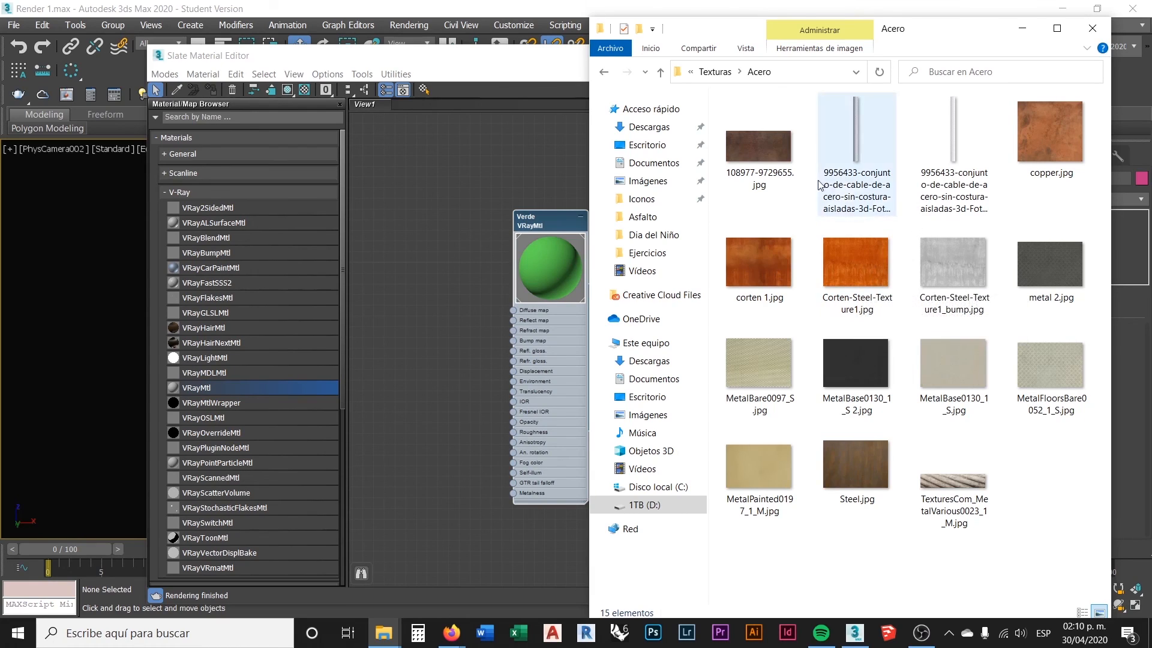
pyautogui.click(753, 145)
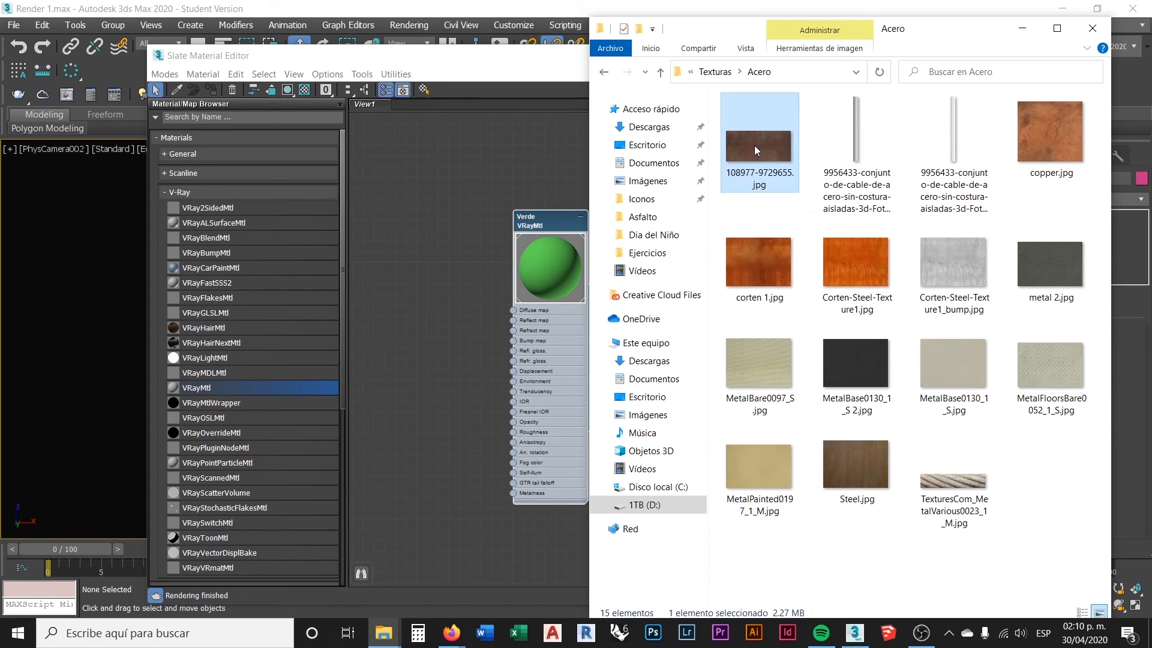
pyautogui.moveTo(422, 293); pyautogui.dragTo(422, 294)
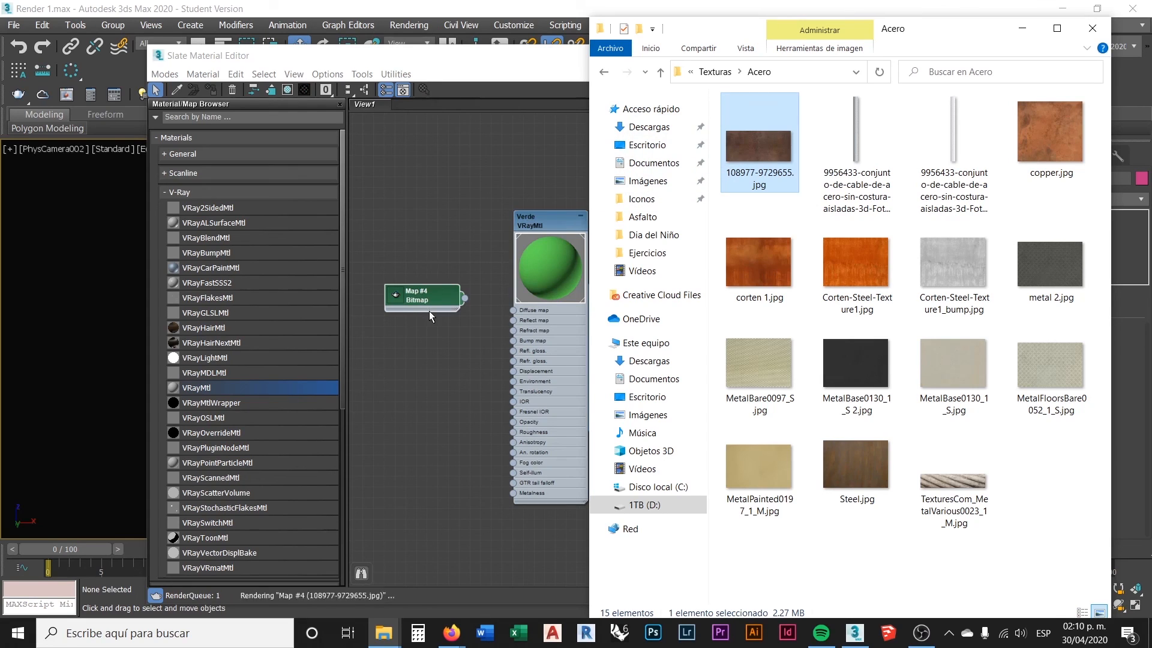
# - Connect the 108977-9729655.jpg bitmap node to the Verde material's Diffuse map and Bump map inputs
pyautogui.click(1031, 36)
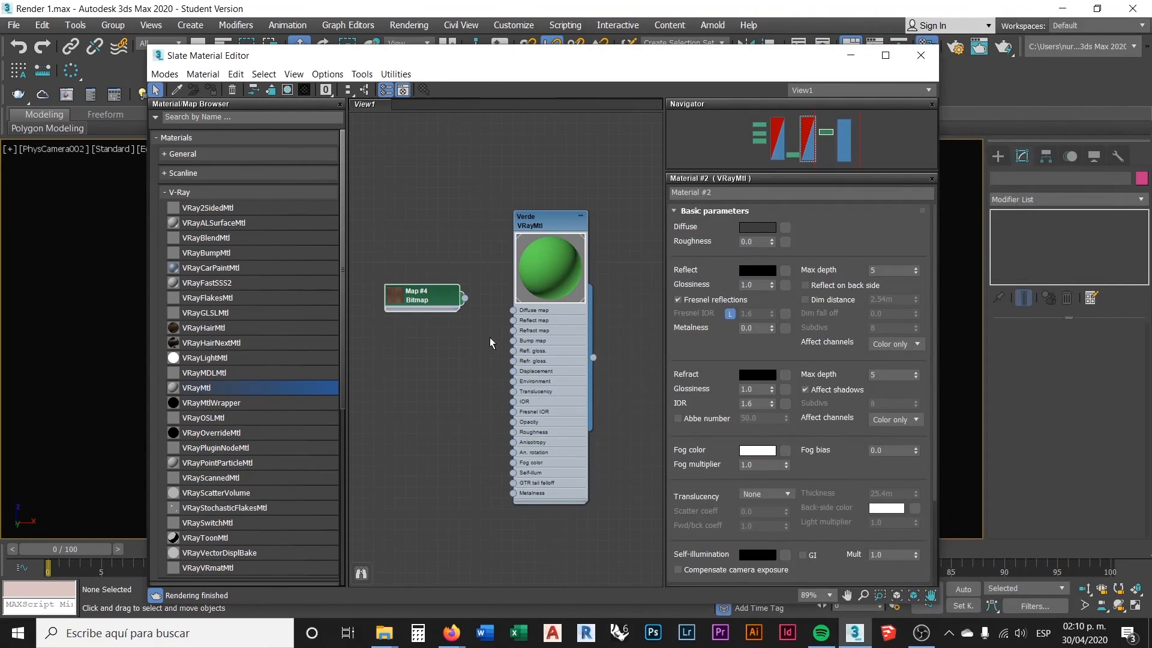
pyautogui.moveTo(440, 300); pyautogui.dragTo(493, 258, button='middle')
pyautogui.moveTo(493, 258); pyautogui.dragTo(497, 283)
pyautogui.scroll(3, 543, 292)
pyautogui.moveTo(527, 304); pyautogui.dragTo(492, 301, button='middle')
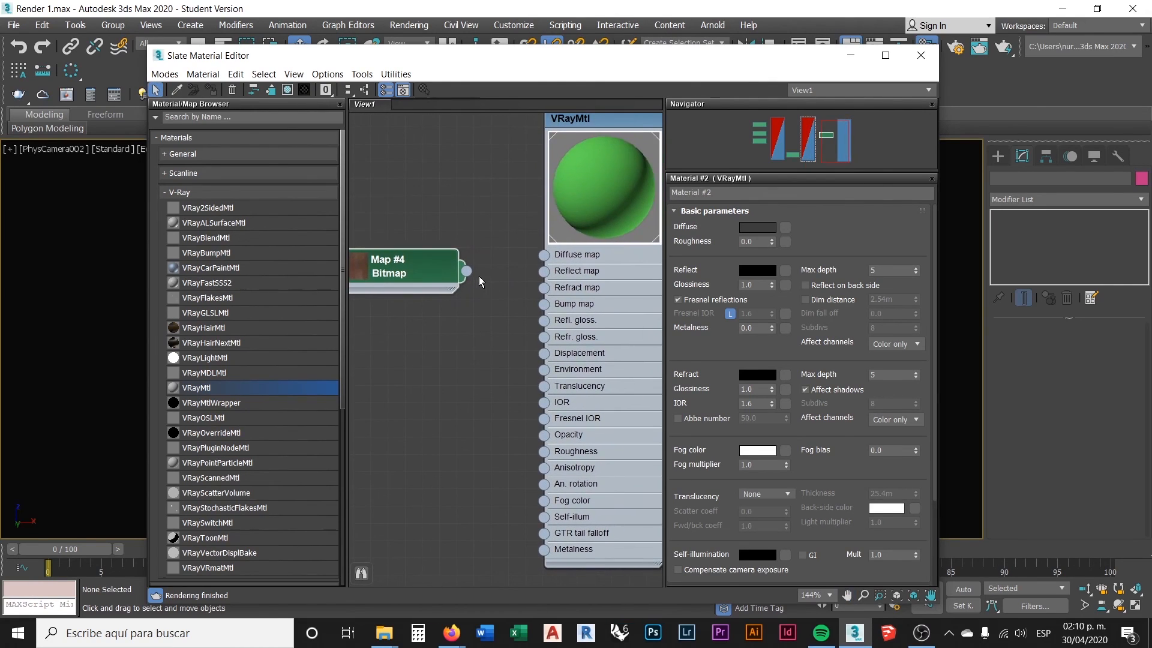
pyautogui.moveTo(466, 271); pyautogui.dragTo(544, 255)
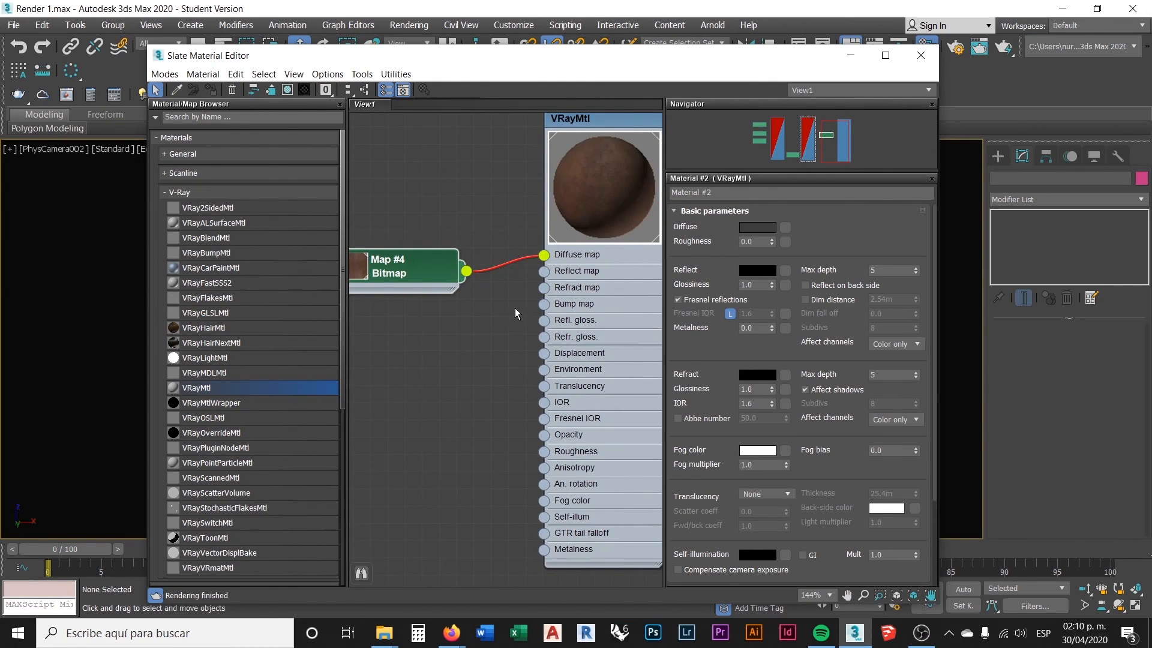
pyautogui.moveTo(514, 313); pyautogui.dragTo(529, 296, button='middle')
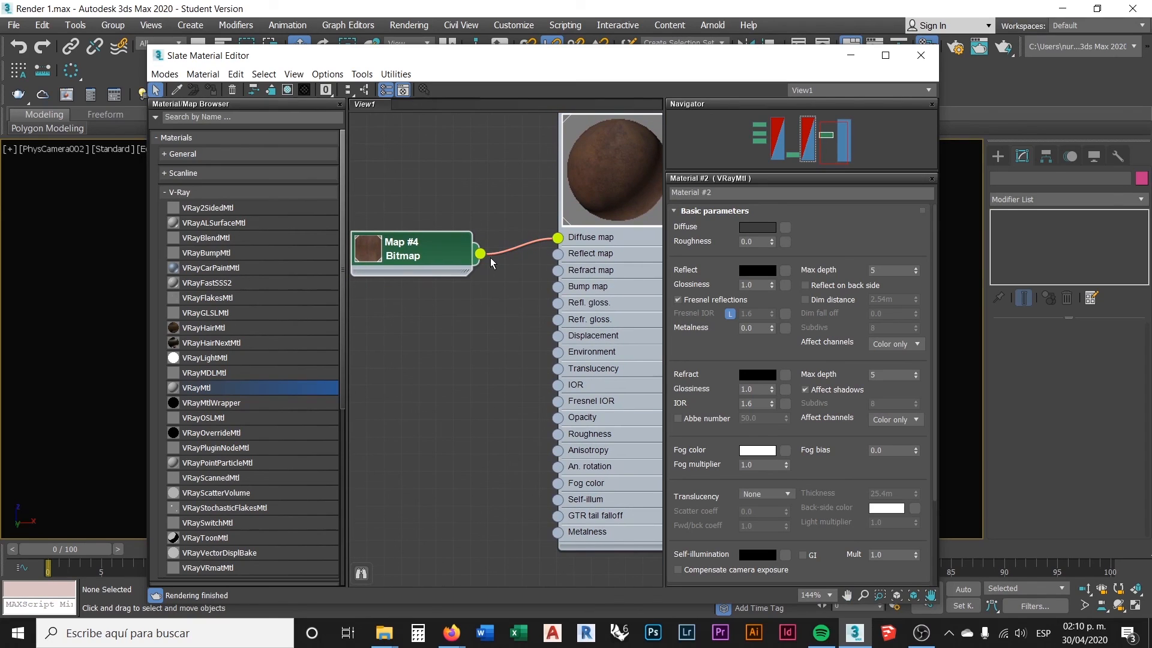
pyautogui.moveTo(483, 257); pyautogui.dragTo(557, 291)
# - Open an enlarged preview window for the Verde material and turn on the checkered preview background
pyautogui.rightClick(588, 180)
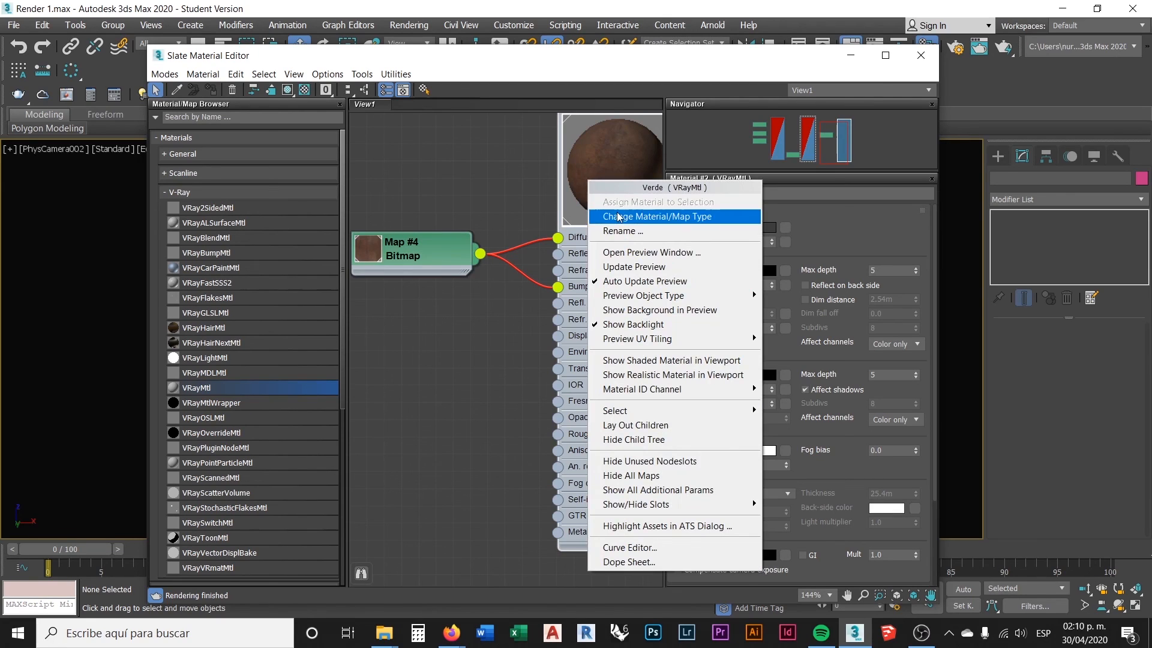
pyautogui.click(632, 252)
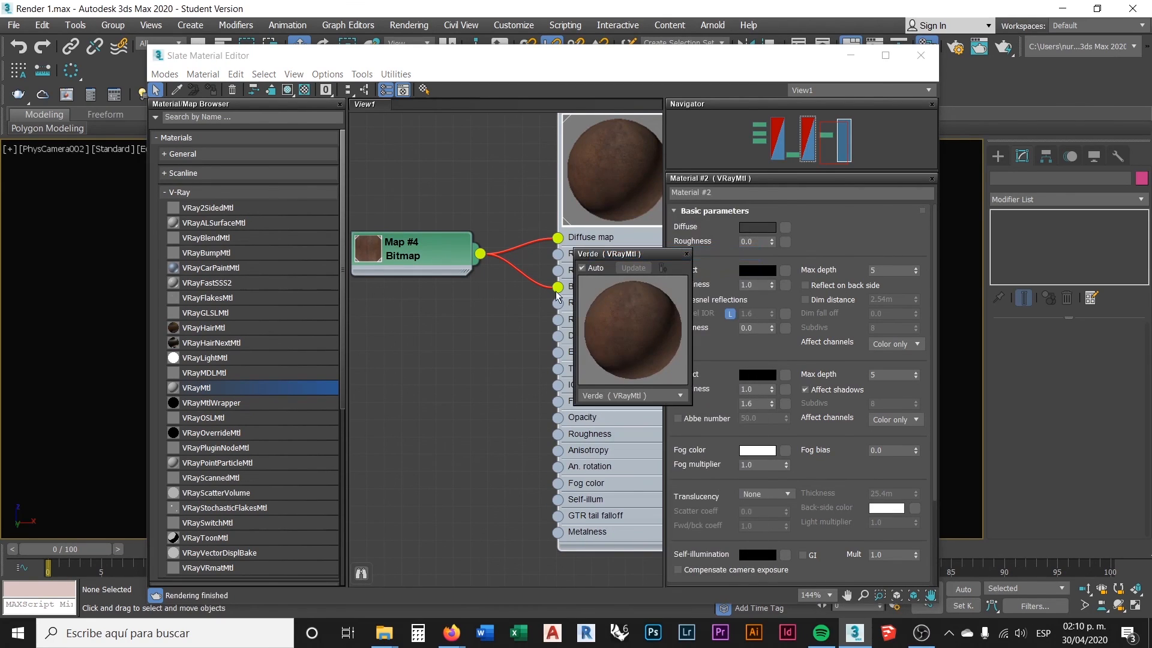
pyautogui.moveTo(631, 258); pyautogui.dragTo(156, 110)
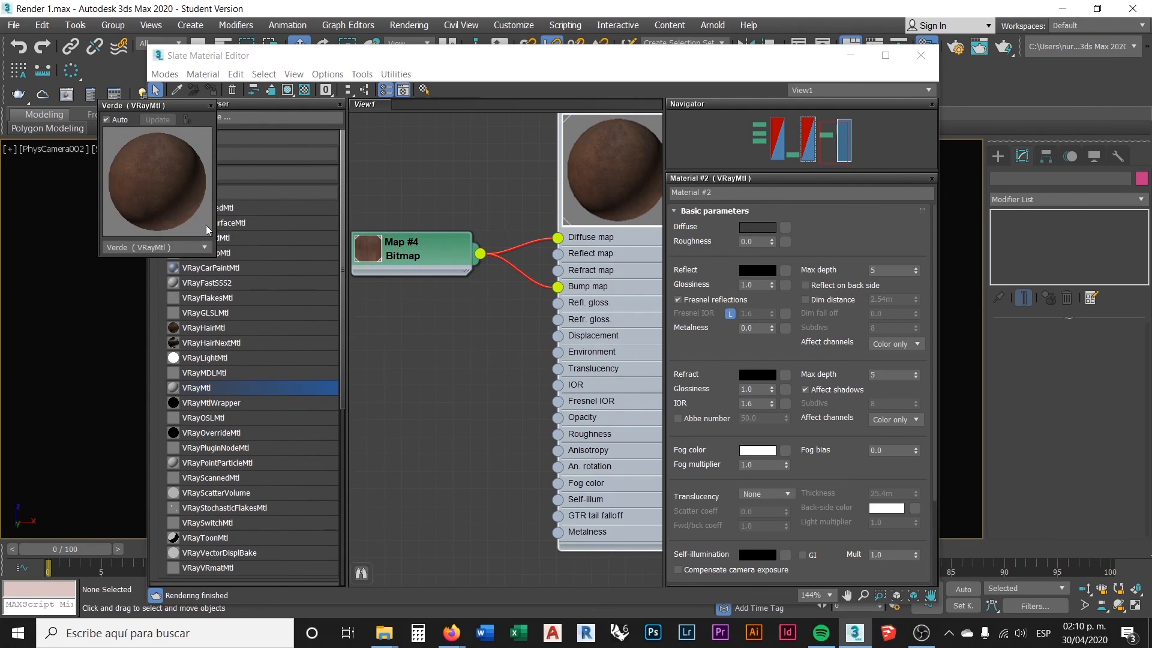
pyautogui.moveTo(215, 255); pyautogui.dragTo(417, 459)
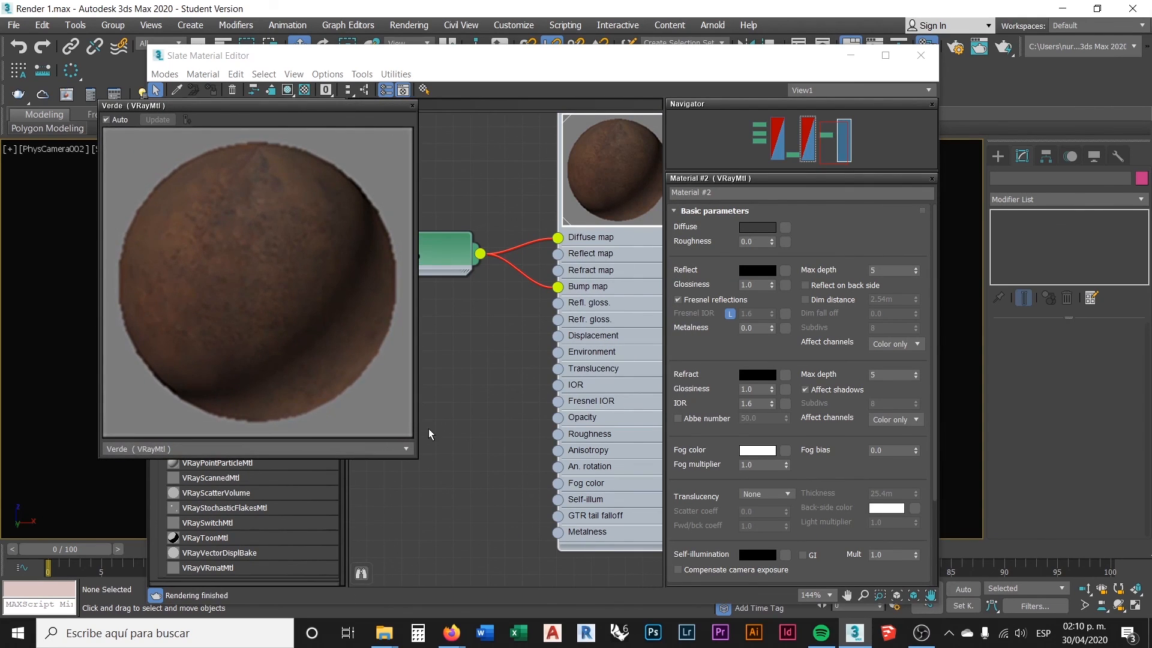
pyautogui.moveTo(289, 103); pyautogui.dragTo(280, 136)
pyautogui.click(304, 90)
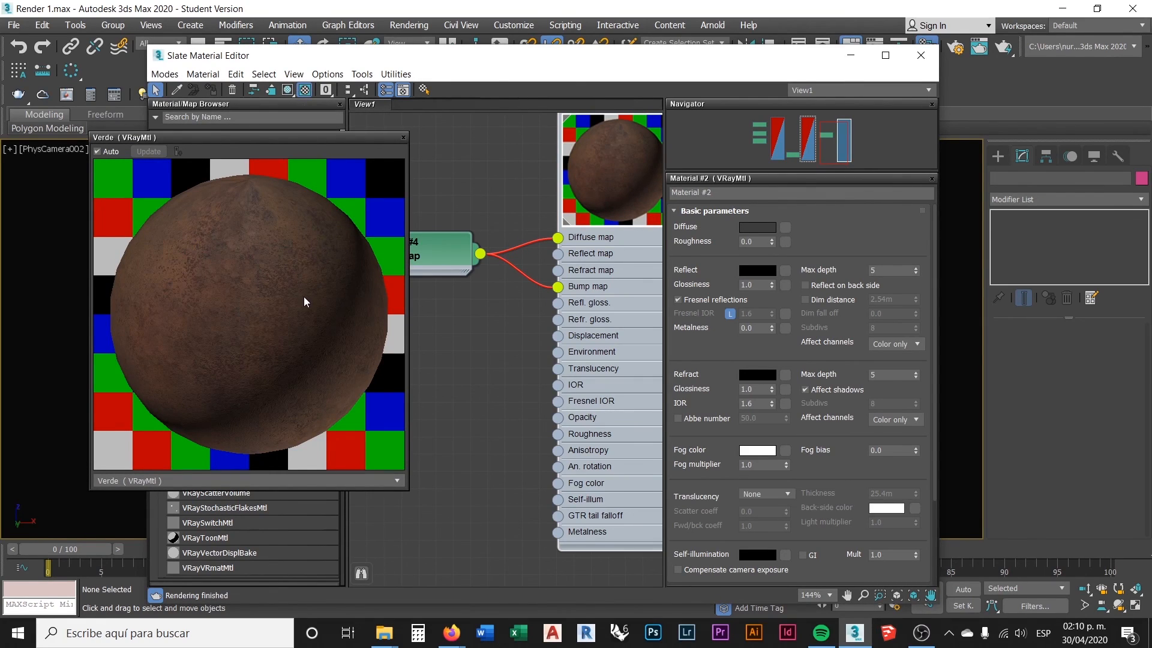
# - Connect the same bitmap node to the Verde material's Reflect map input and keep the preview clear of the nodes
pyautogui.moveTo(512, 315); pyautogui.dragTo(547, 301, button='middle')
pyautogui.scroll(-3, 536, 305)
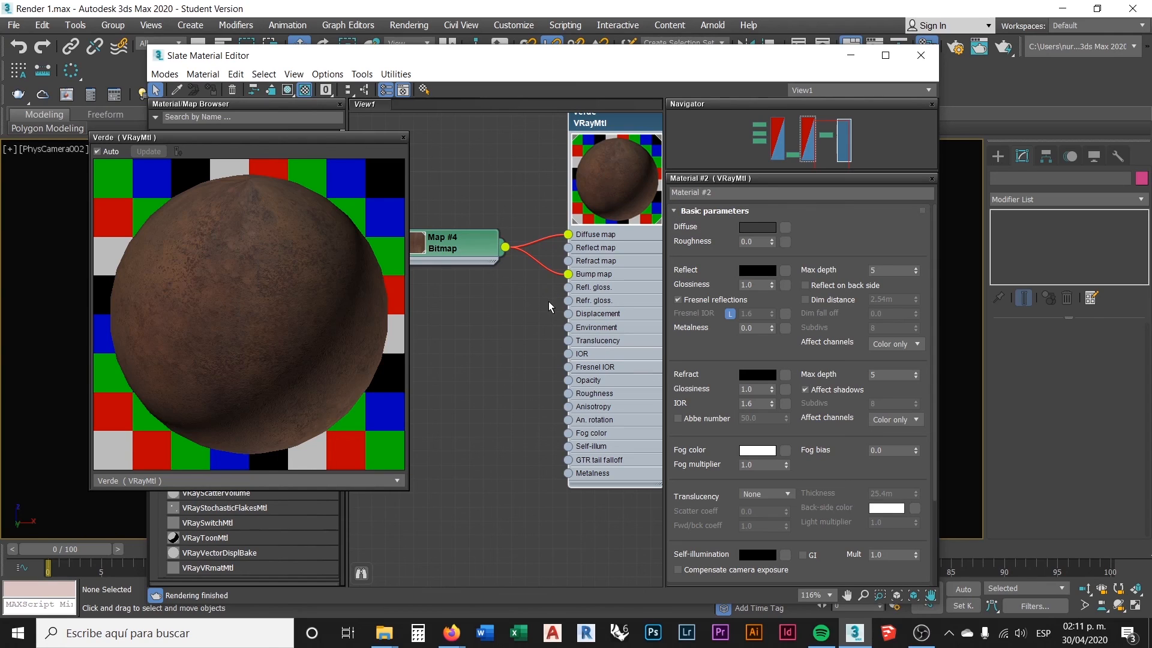
pyautogui.scroll(2, 549, 291)
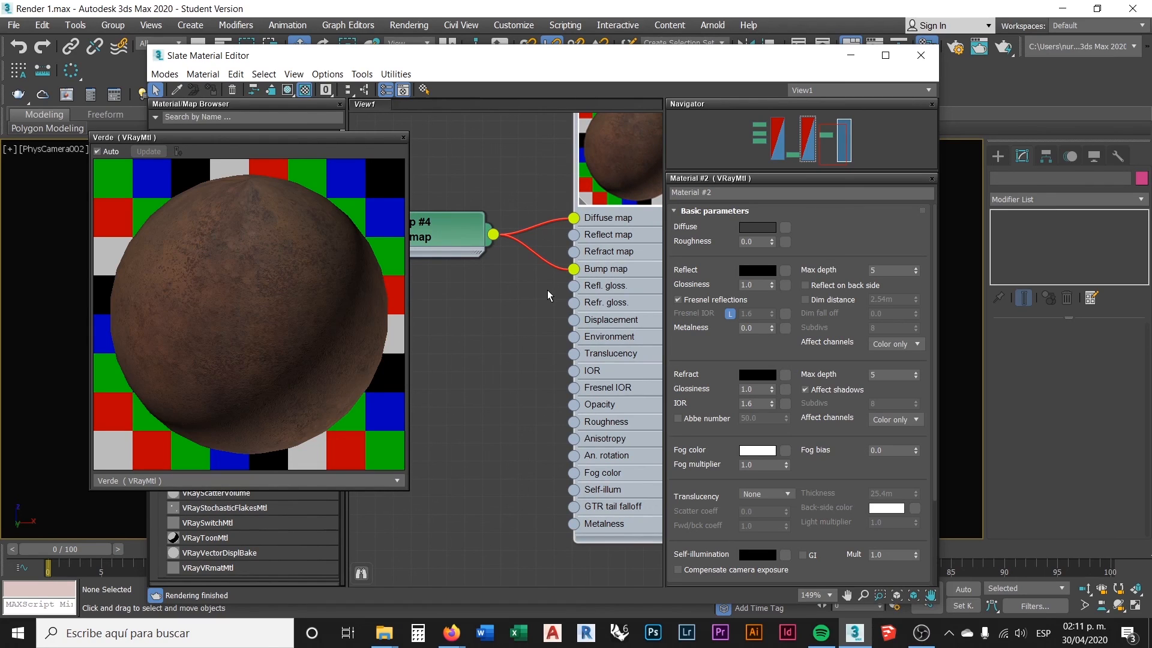
pyautogui.scroll(2, 539, 318)
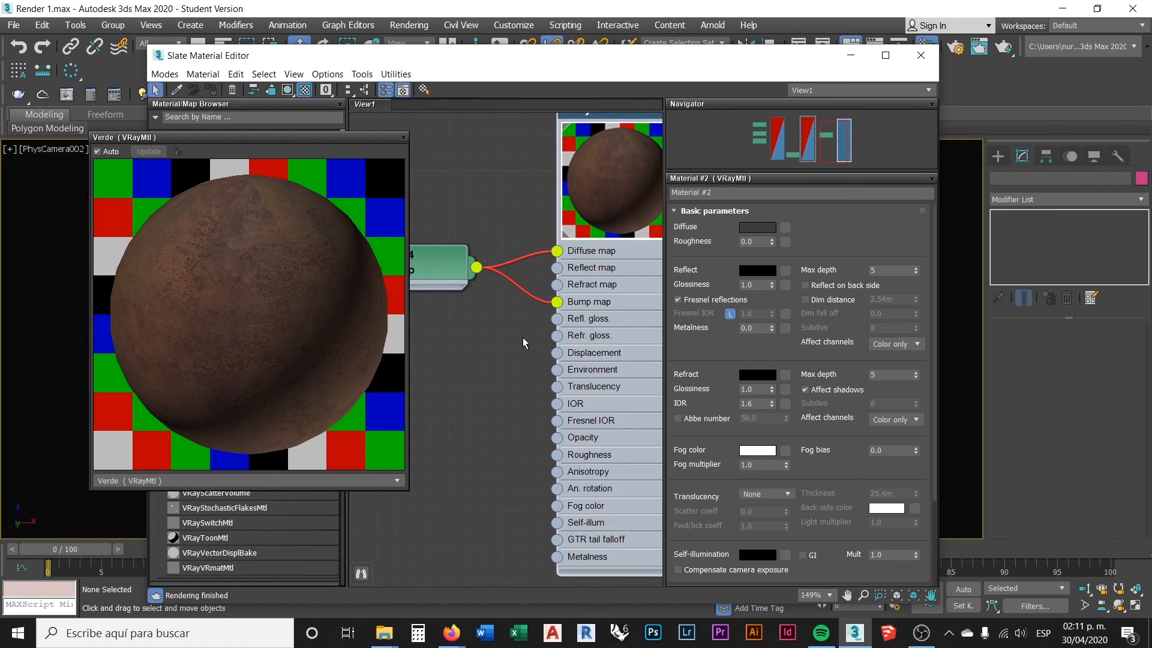
pyautogui.scroll(1, 536, 324)
pyautogui.moveTo(533, 320); pyautogui.dragTo(501, 280, button='middle')
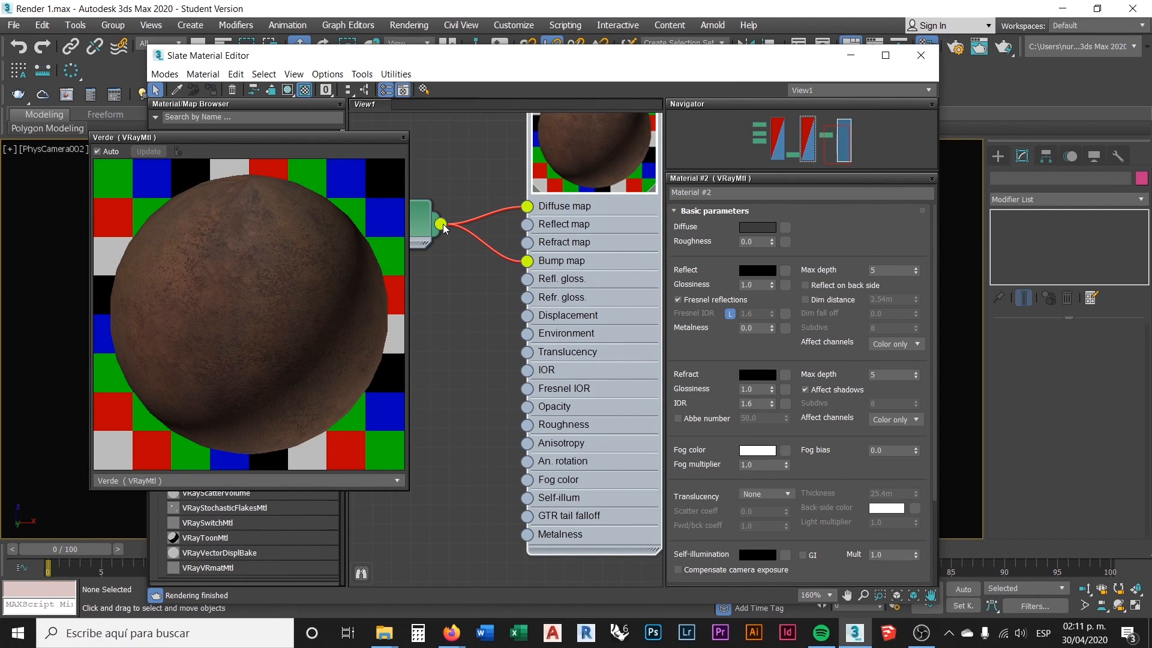
pyautogui.moveTo(444, 228); pyautogui.dragTo(527, 231)
pyautogui.moveTo(327, 142); pyautogui.dragTo(313, 142)
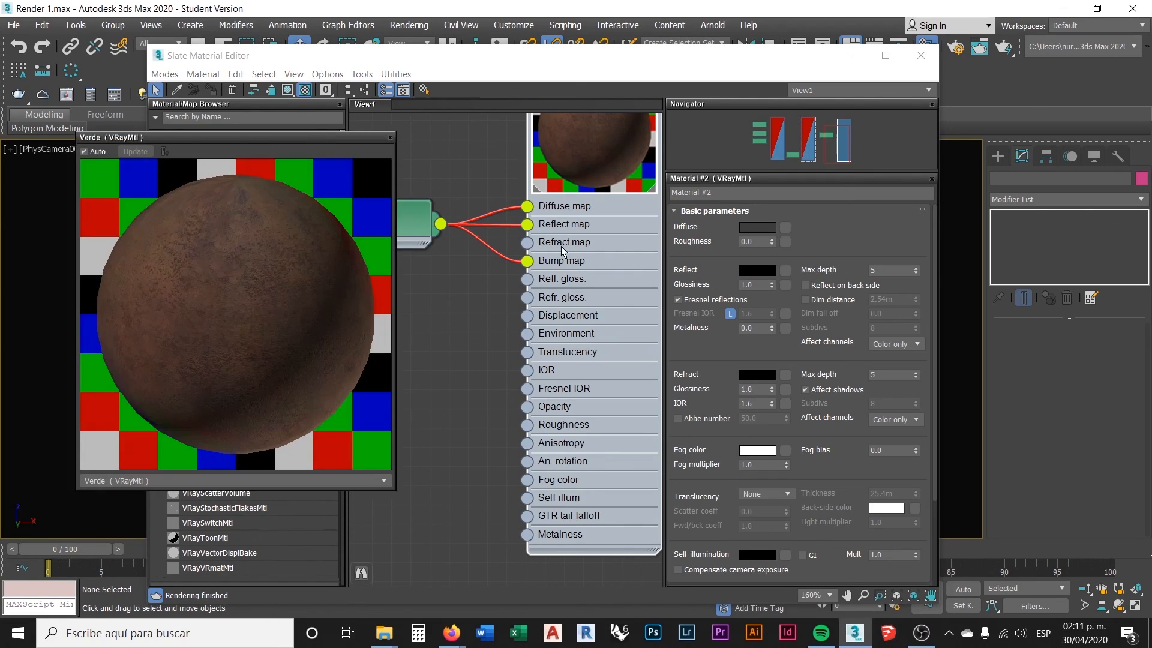
# - Display the Verde material's parameters and set its reflection glossiness to 0.8
pyautogui.click(856, 237)
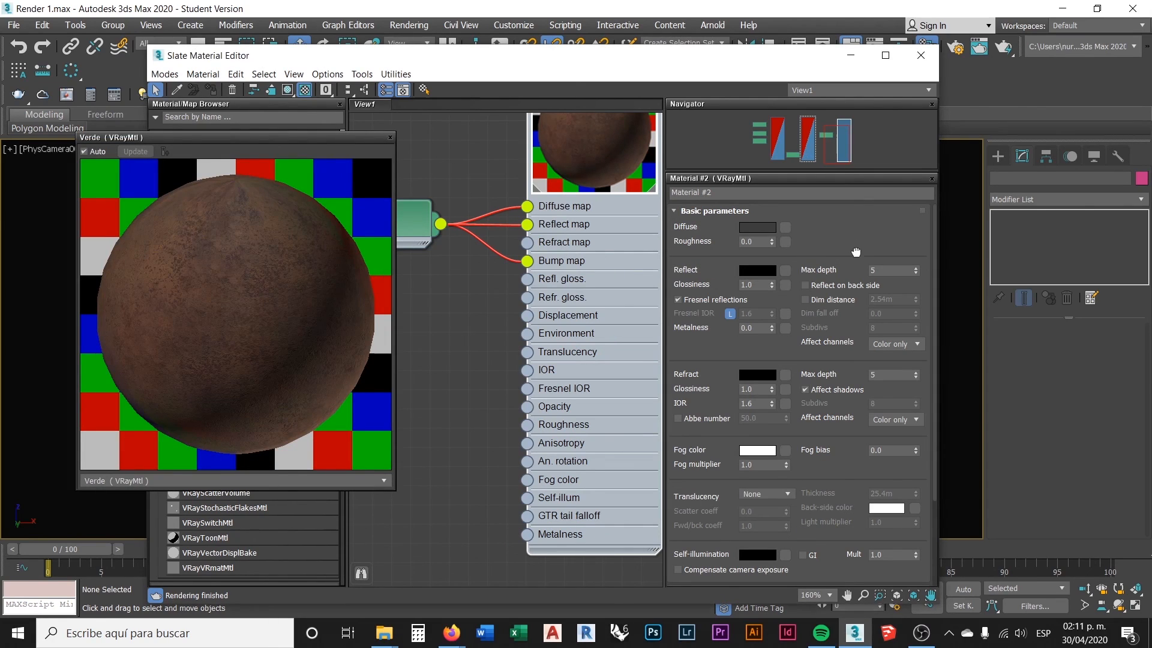
pyautogui.doubleClick(756, 285)
pyautogui.doubleClick(757, 284)
pyautogui.moveTo(593, 160); pyautogui.dragTo(567, 248)
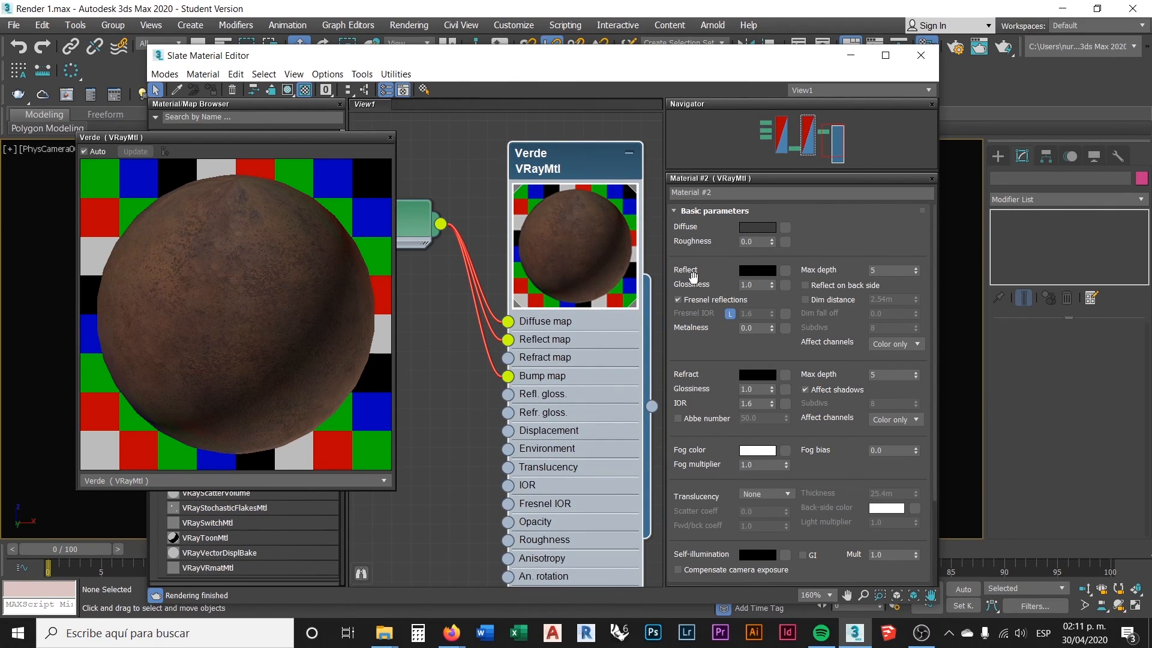
pyautogui.doubleClick(563, 166)
pyautogui.moveTo(574, 159); pyautogui.dragTo(573, 140)
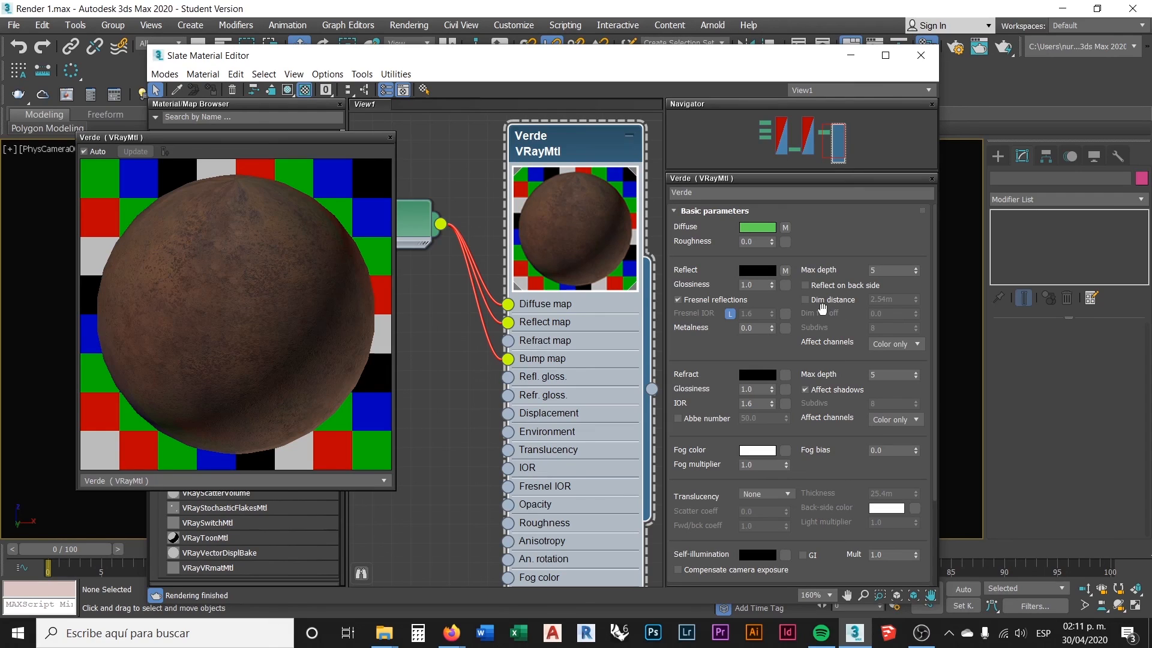
pyautogui.click(759, 282)
pyautogui.write('.8')
pyautogui.press('Return')
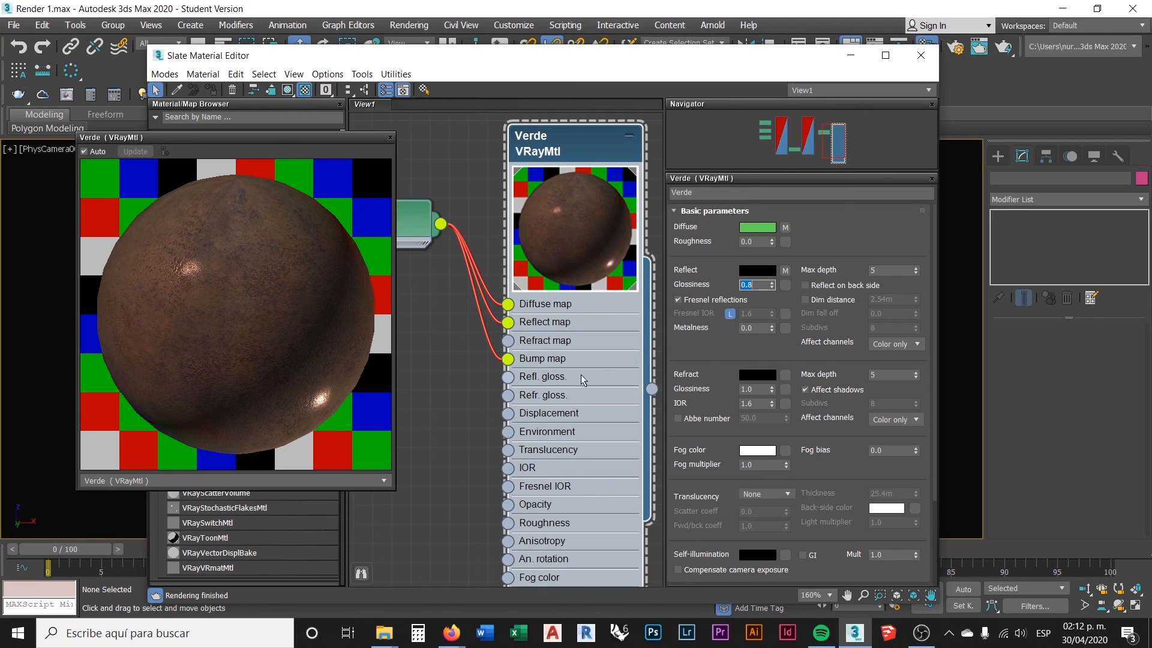
# - Try a reflection glossiness of 0.7 on the Verde material and restore it to 0.8
pyautogui.write('7')
pyautogui.press('Return')
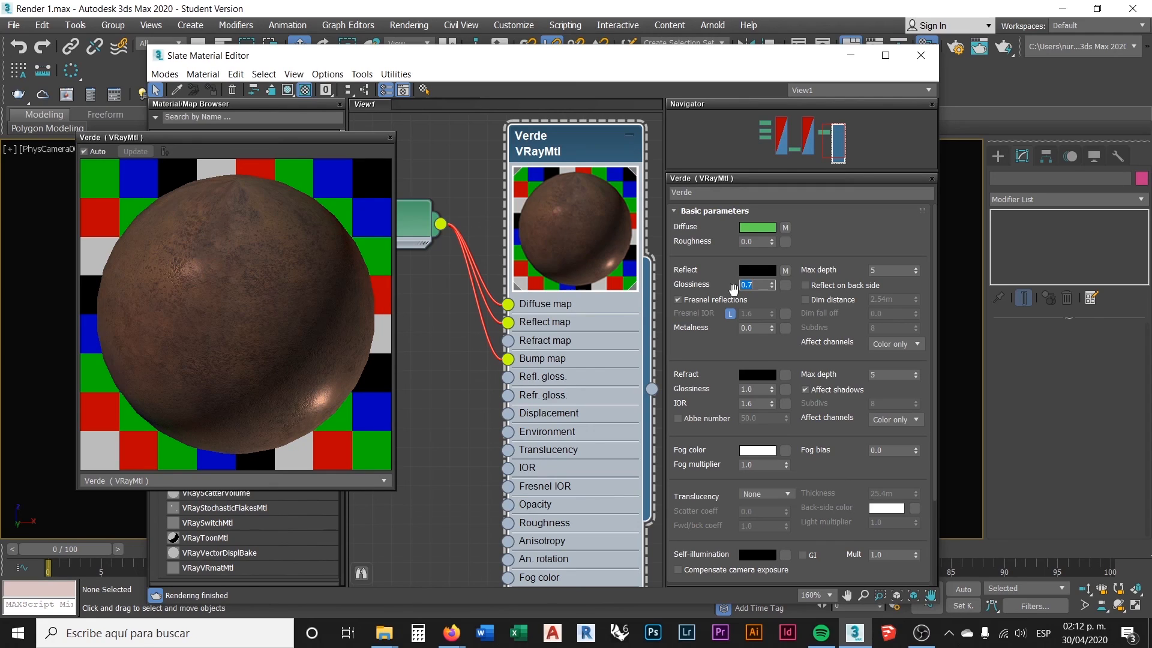
pyautogui.write('.8')
pyautogui.press('Return')
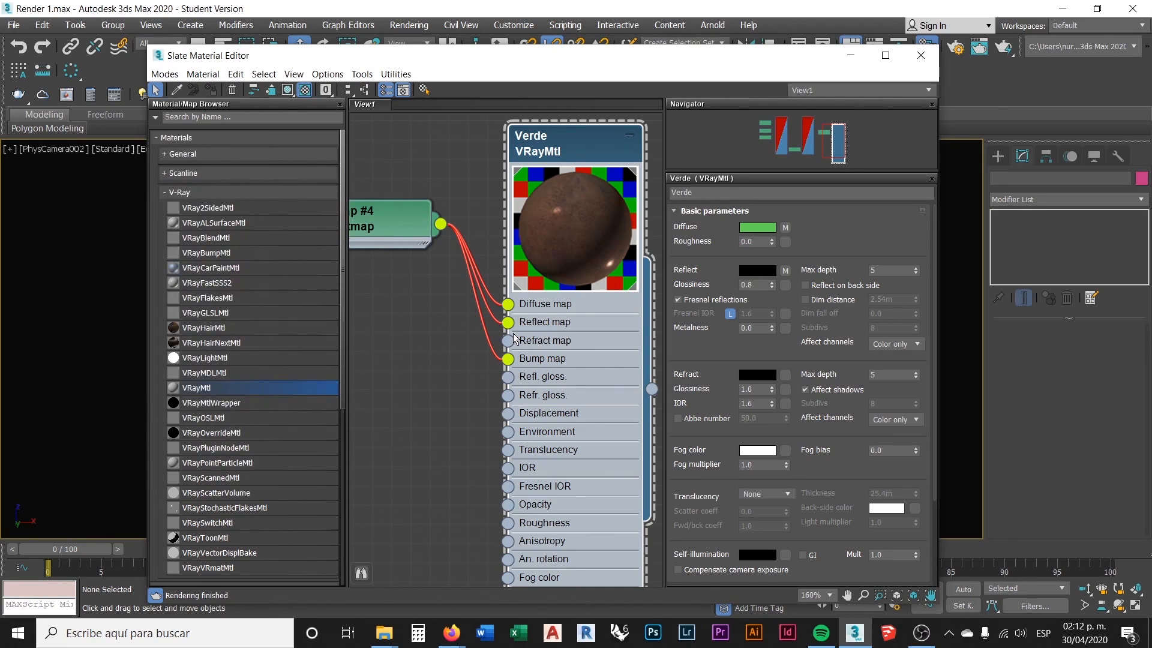
# - Select the perforated curved plane in the camera view and show the shaded Verde material in the viewport
pyautogui.moveTo(466, 359); pyautogui.dragTo(517, 327, button='middle')
pyautogui.scroll(-1, 491, 311)
pyautogui.scroll(-3, 493, 315)
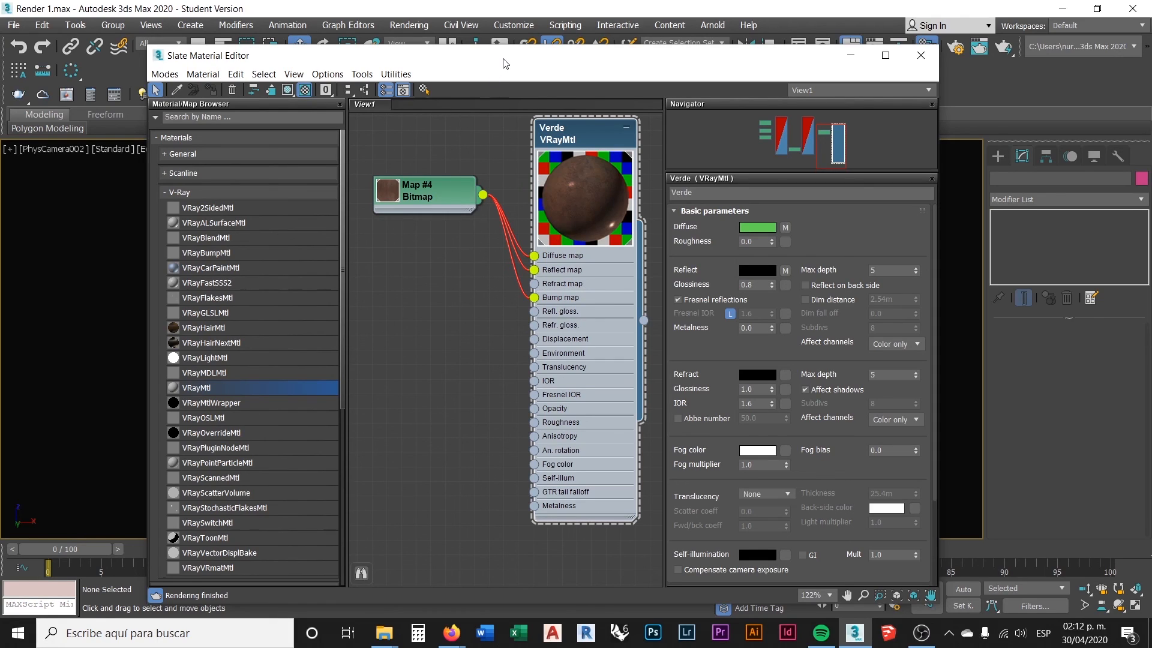
pyautogui.press('m')
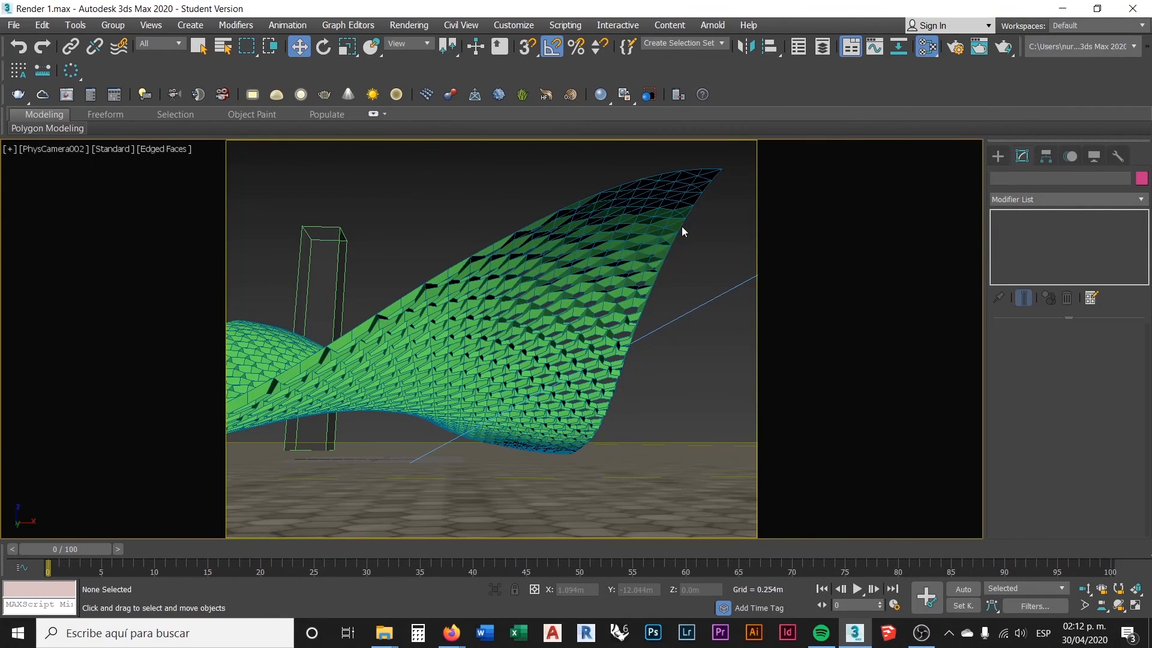
pyautogui.click(667, 230)
pyautogui.click(667, 230)
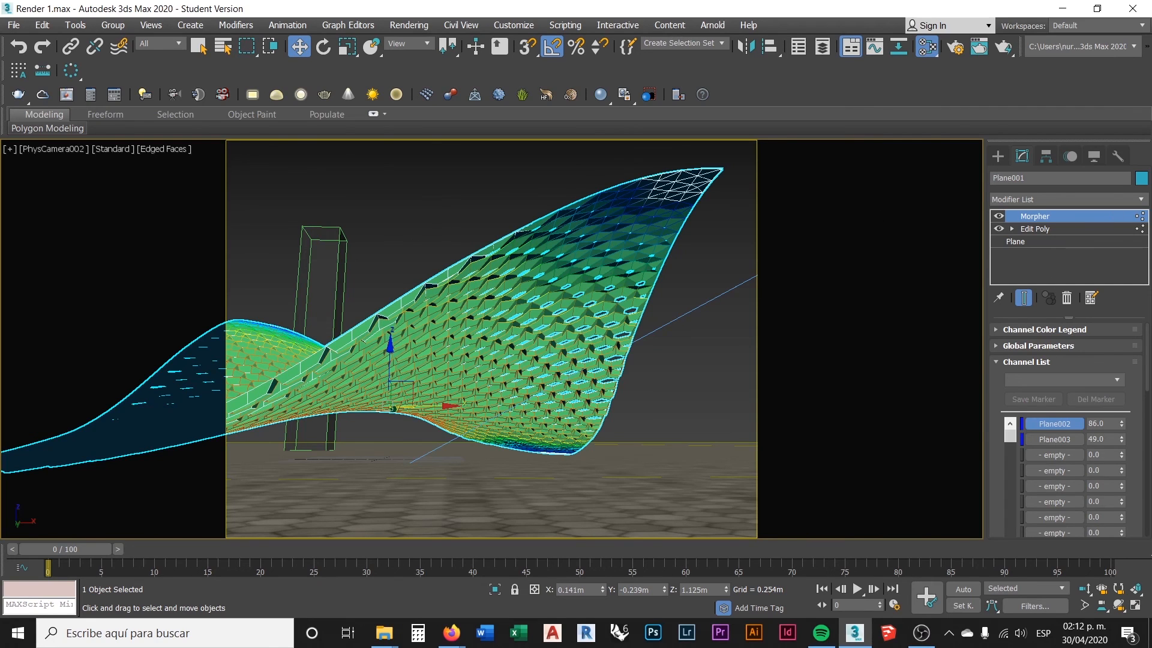
pyautogui.press('m')
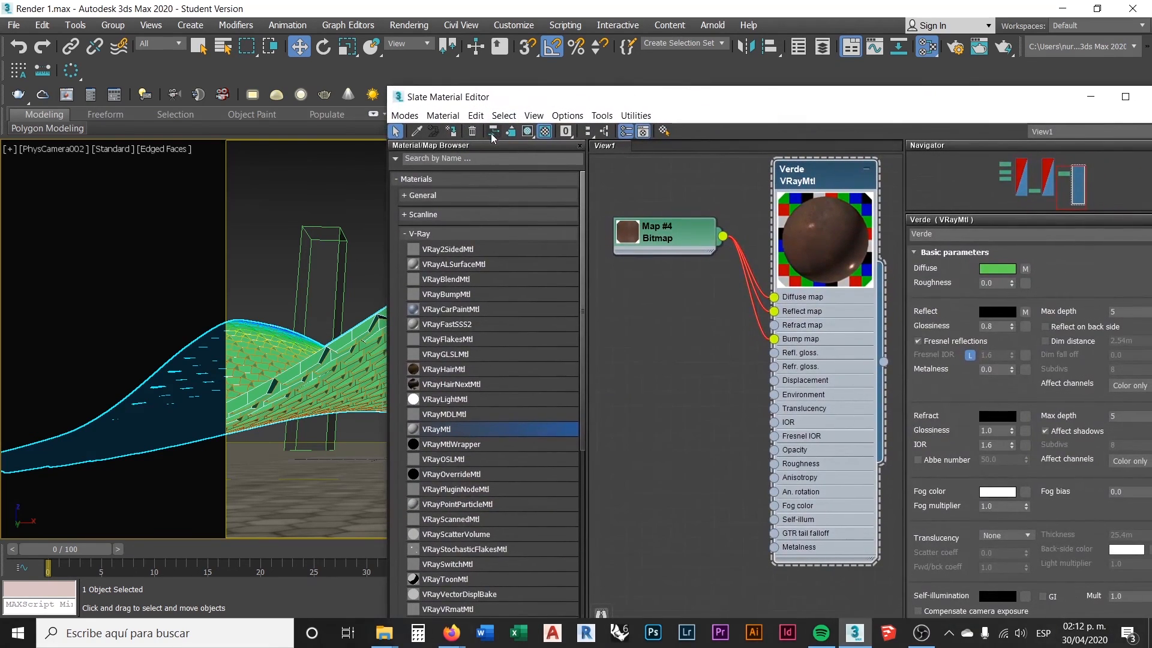
pyautogui.click(527, 133)
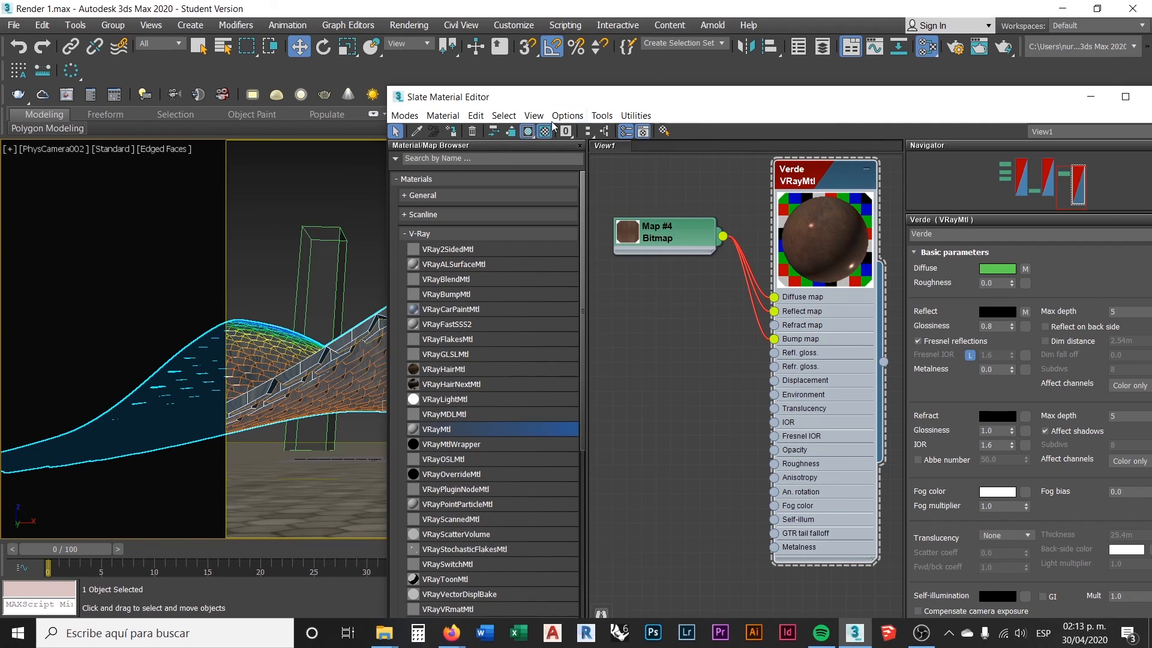
pyautogui.moveTo(575, 88); pyautogui.dragTo(430, 647)
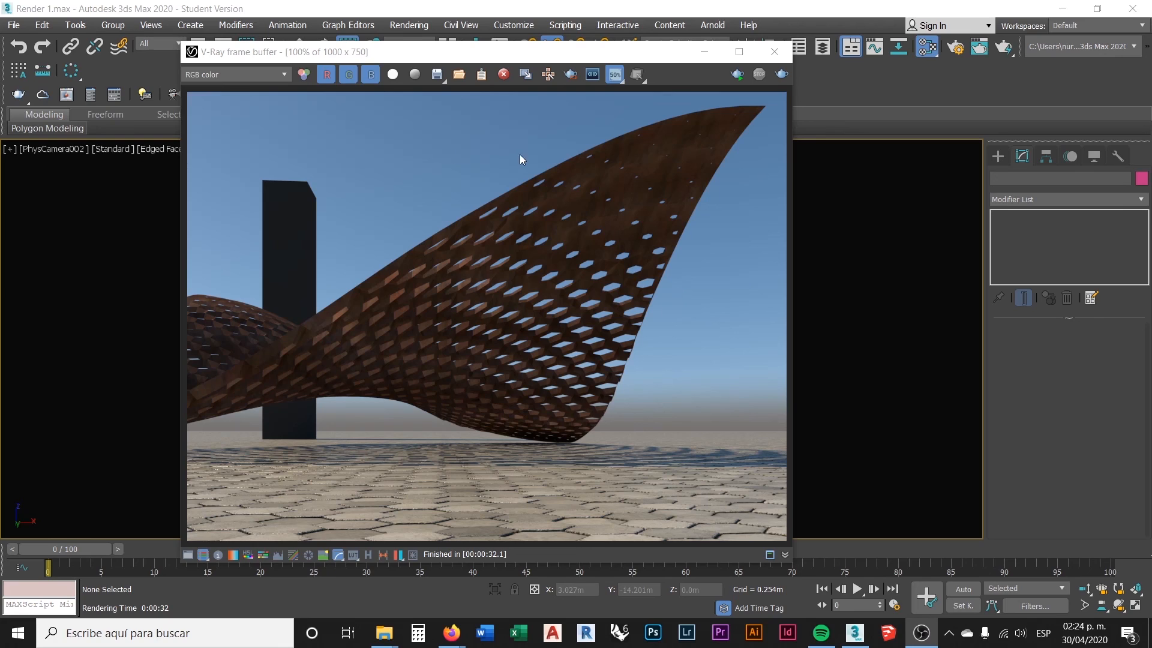
# - Move the V-Ray frame buffer clear of the viewport label and select the PhysCamera002 camera
pyautogui.moveTo(527, 57); pyautogui.dragTo(577, 55)
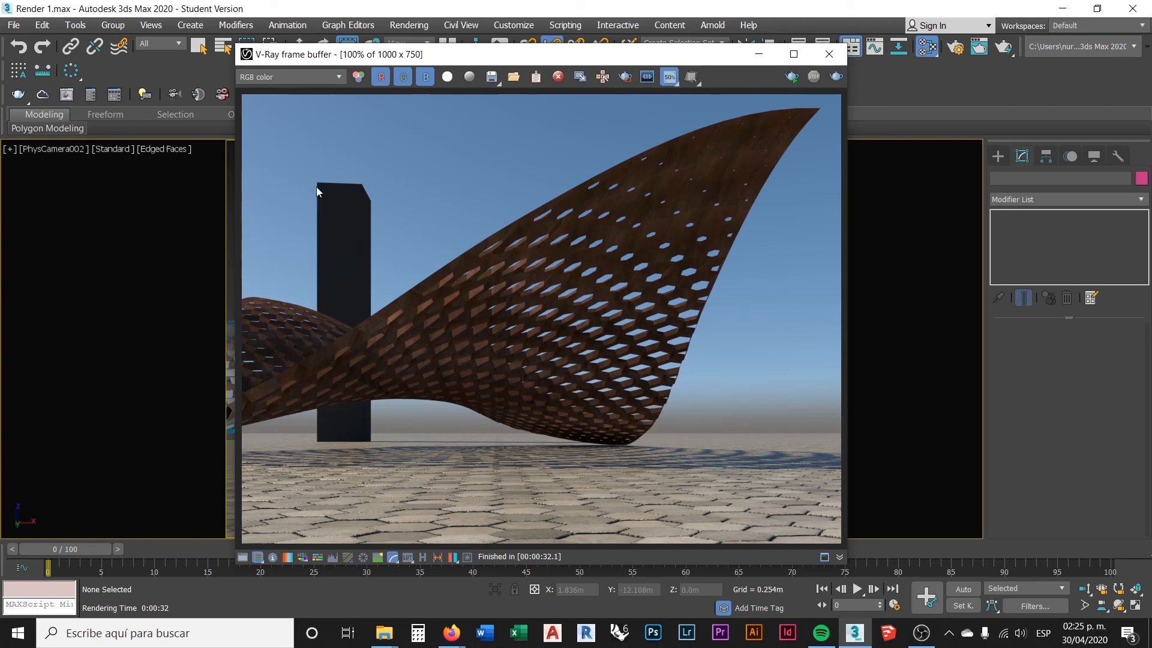
pyautogui.click(69, 150)
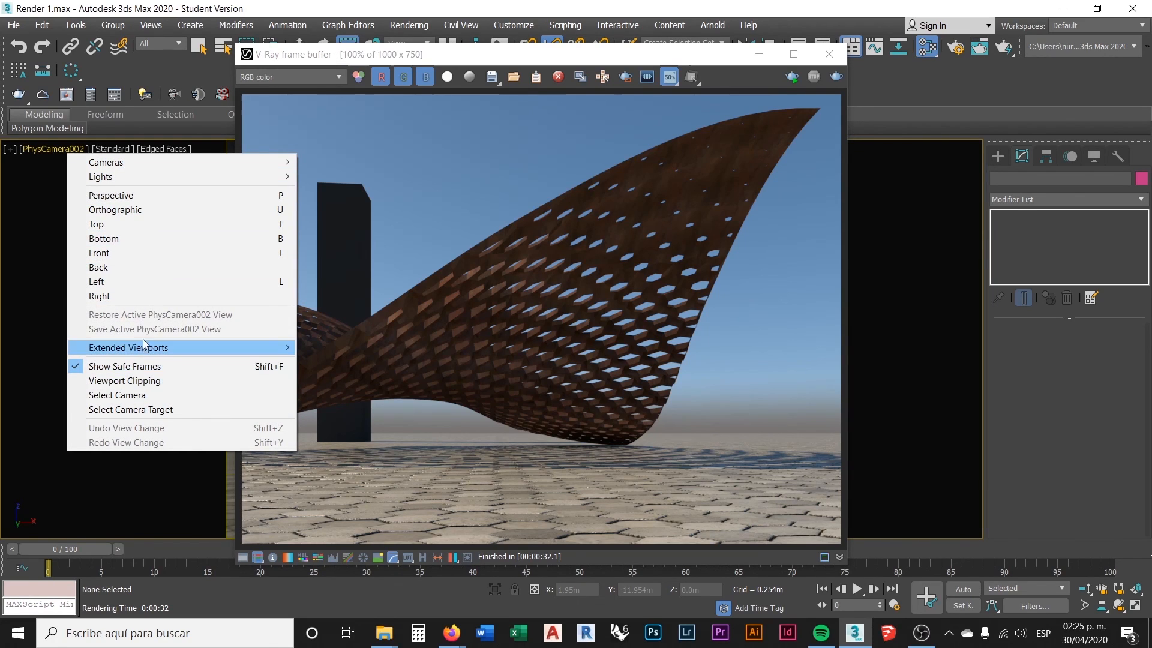
pyautogui.click(42, 198)
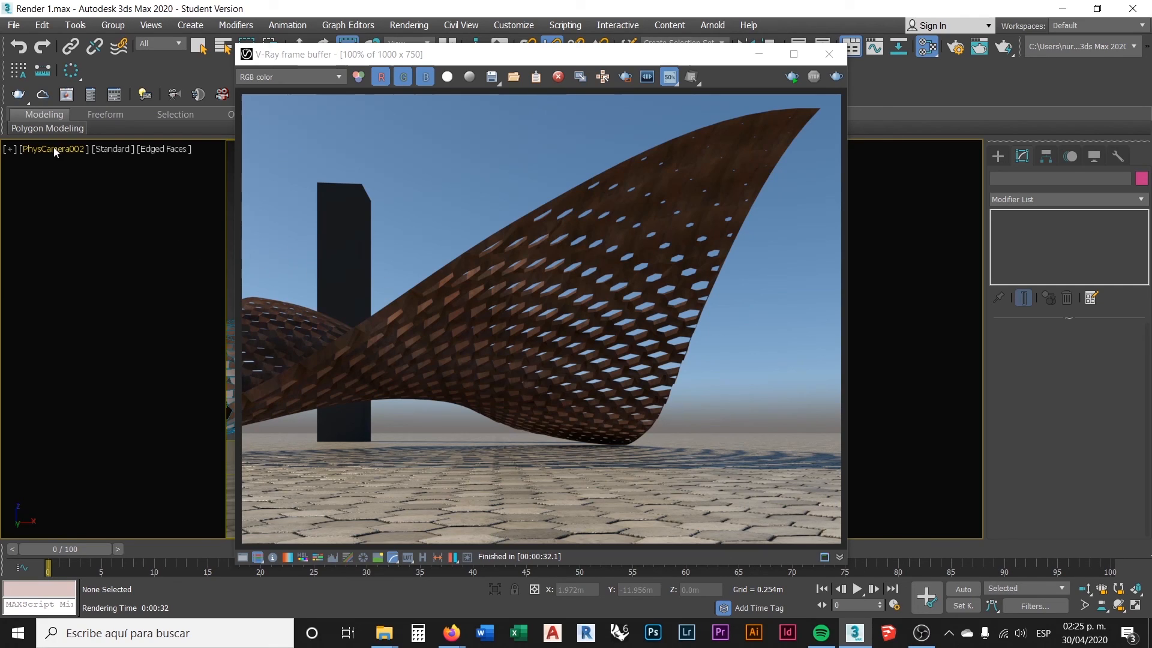
pyautogui.click(68, 149)
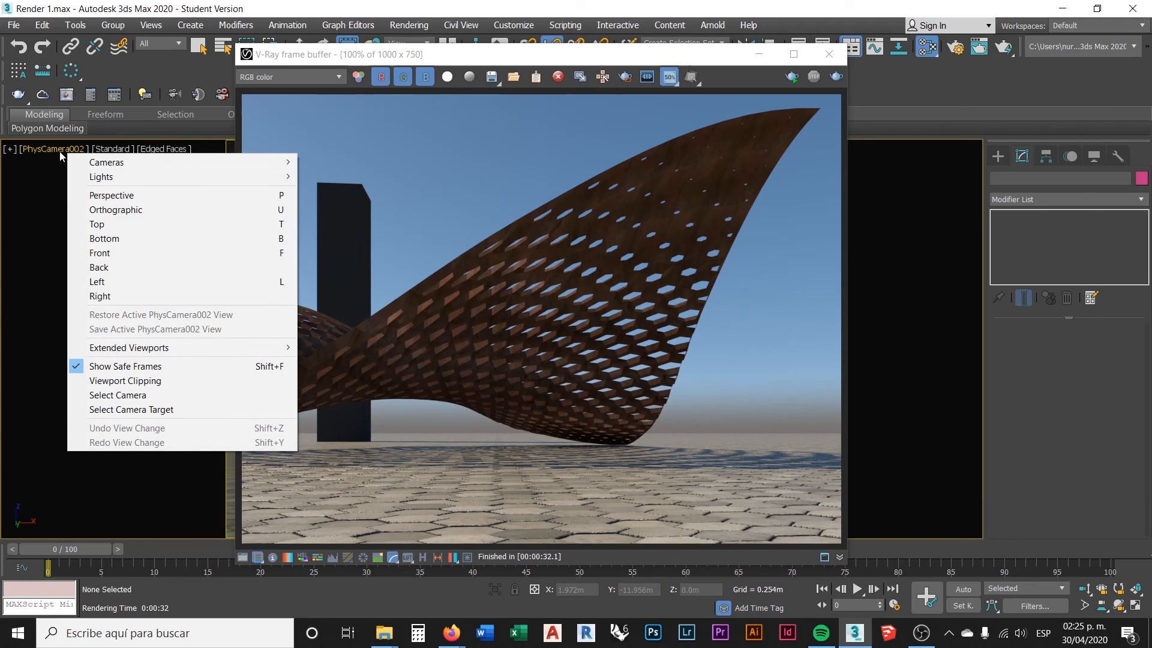
pyautogui.click(138, 395)
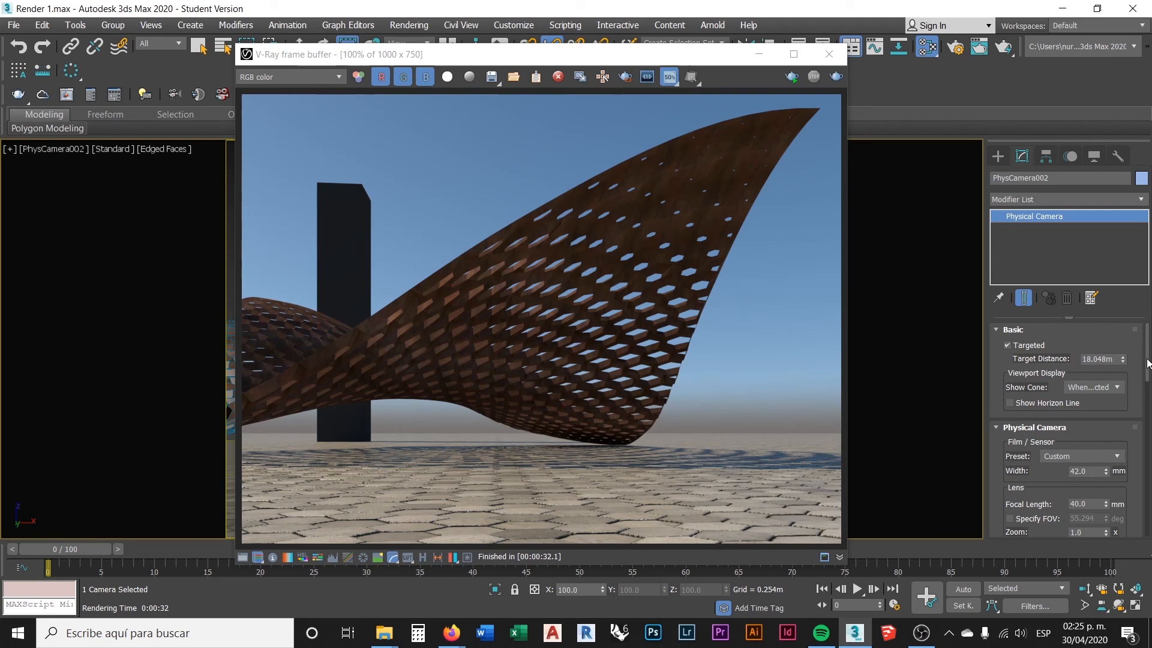
# - Collapse the camera's VRay Properties and show its Perspective Control lens shift and tilt correction settings
pyautogui.scroll(-2, 1146, 378)
pyautogui.moveTo(1146, 378); pyautogui.dragTo(1147, 519)
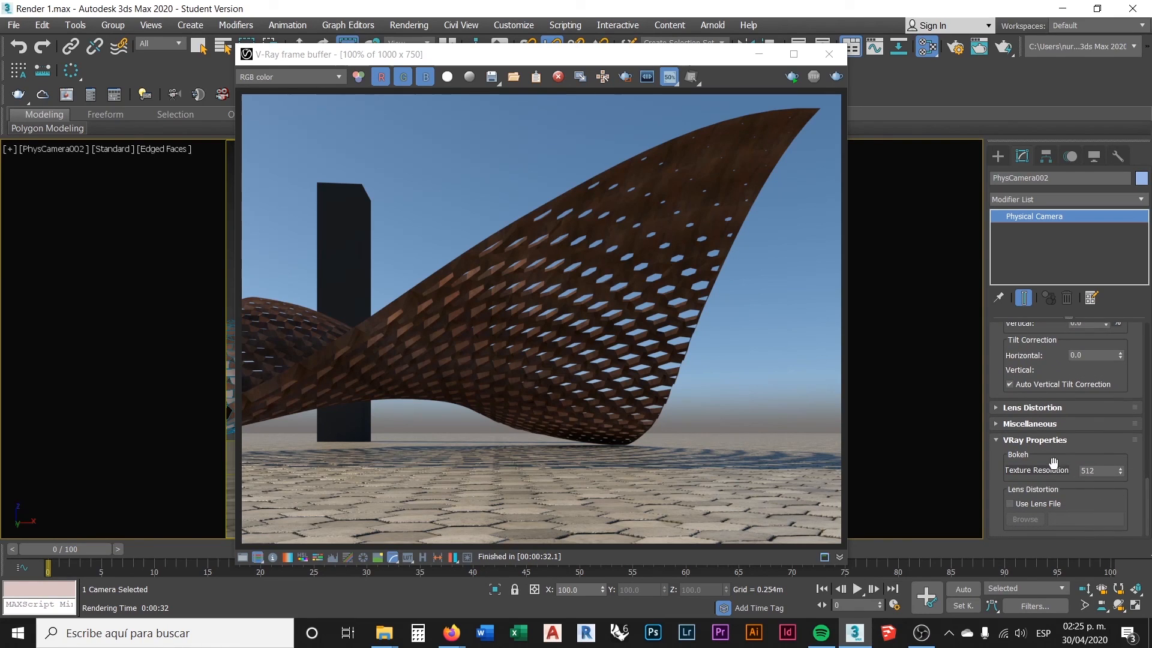
pyautogui.click(998, 439)
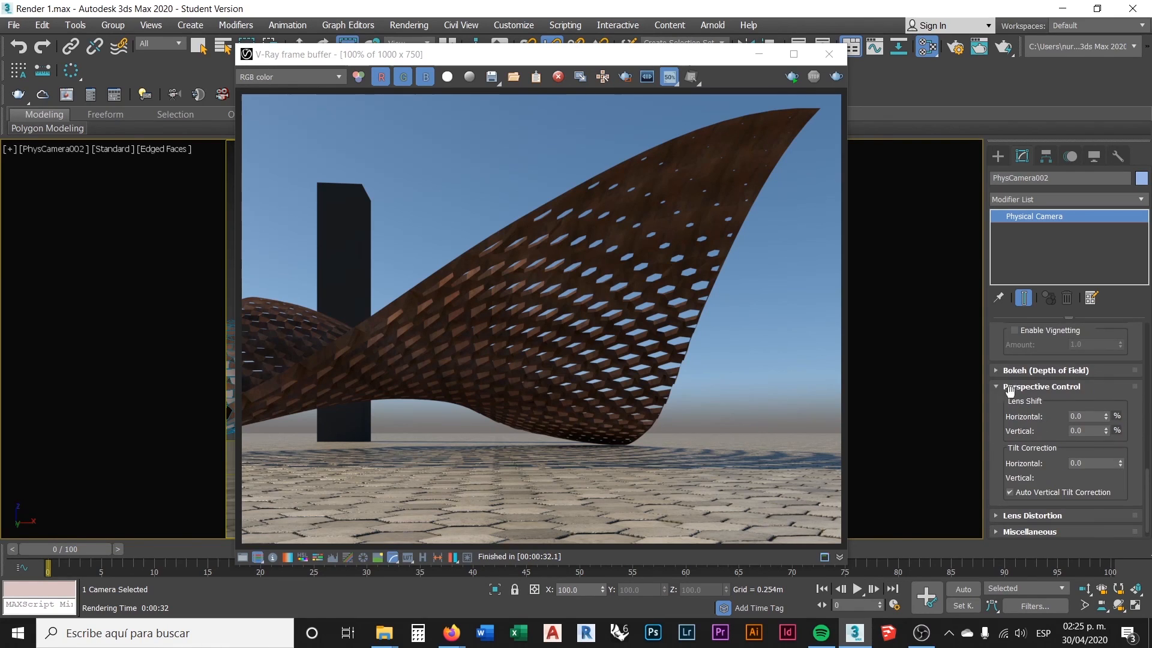
pyautogui.click(1024, 391)
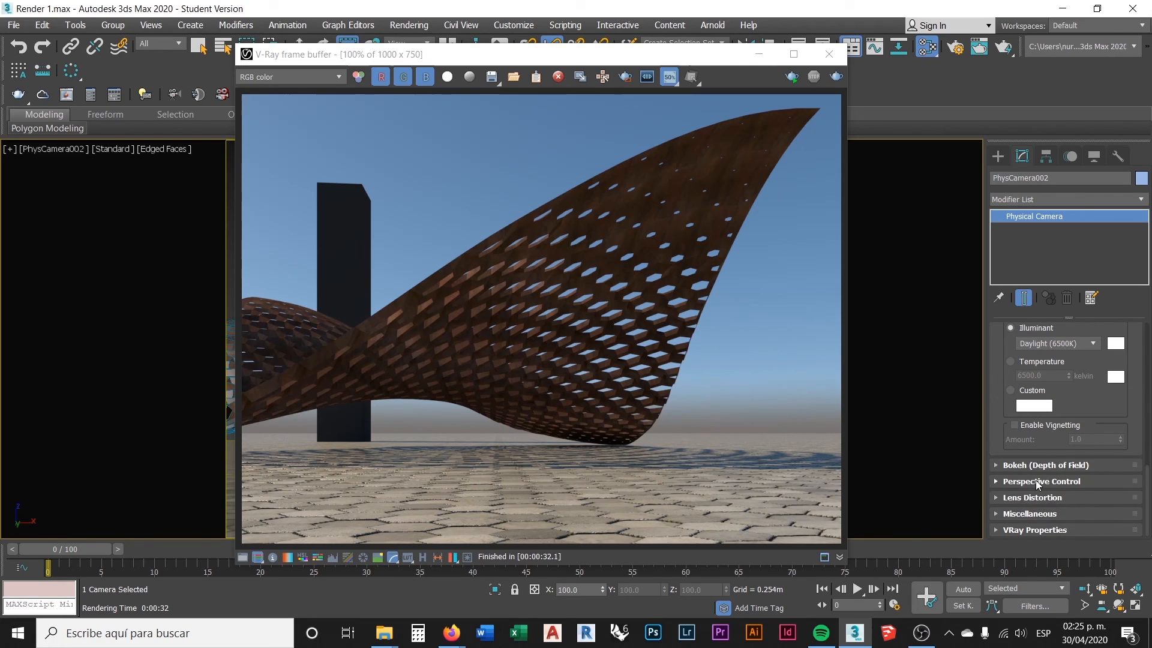
pyautogui.click(997, 482)
pyautogui.scroll(-2, 1008, 474)
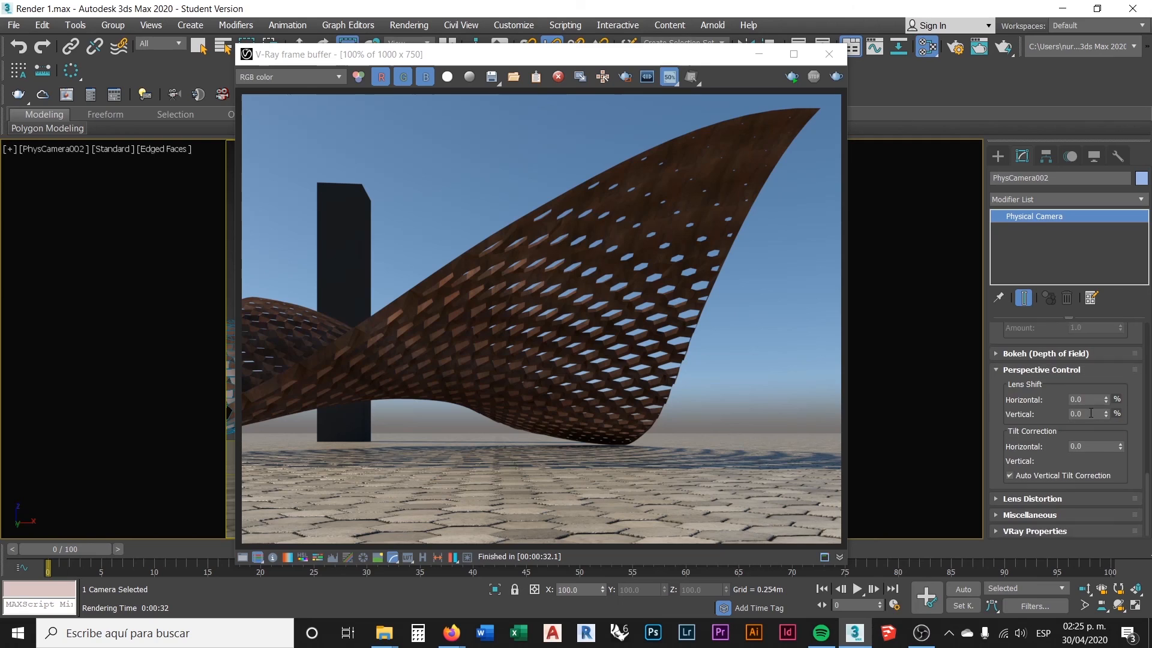
# - Turn off the camera's auto vertical tilt correction, clear the frame buffer off the viewport, and compare the view with the correction on and off
pyautogui.click(1010, 475)
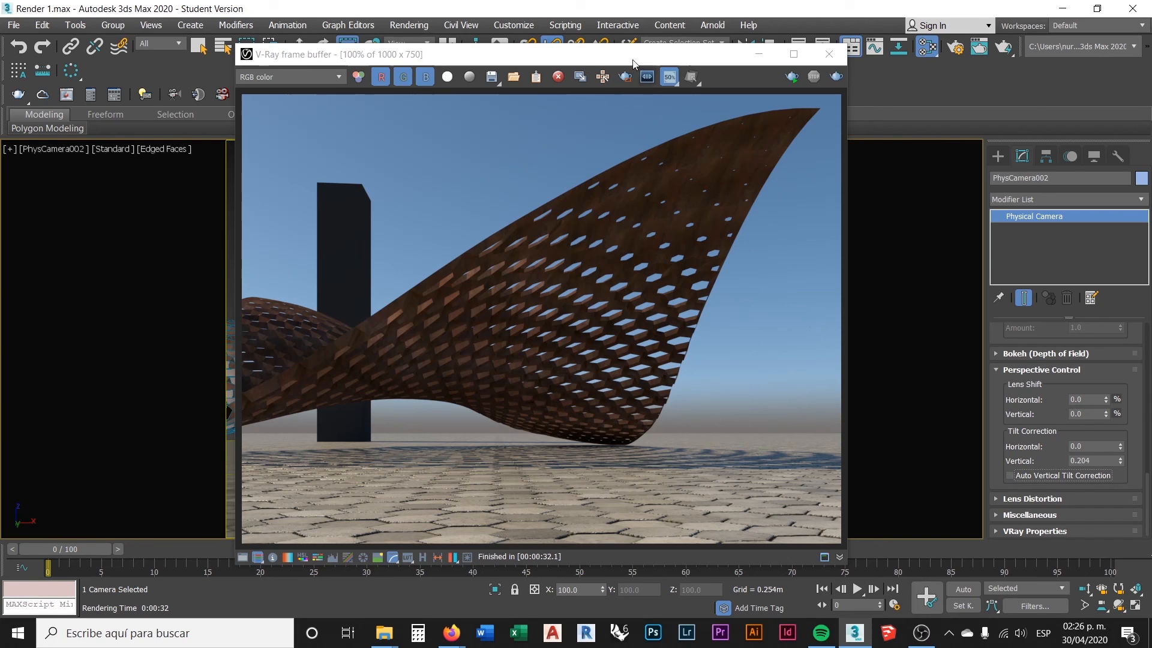
pyautogui.moveTo(609, 56); pyautogui.dragTo(1151, 105)
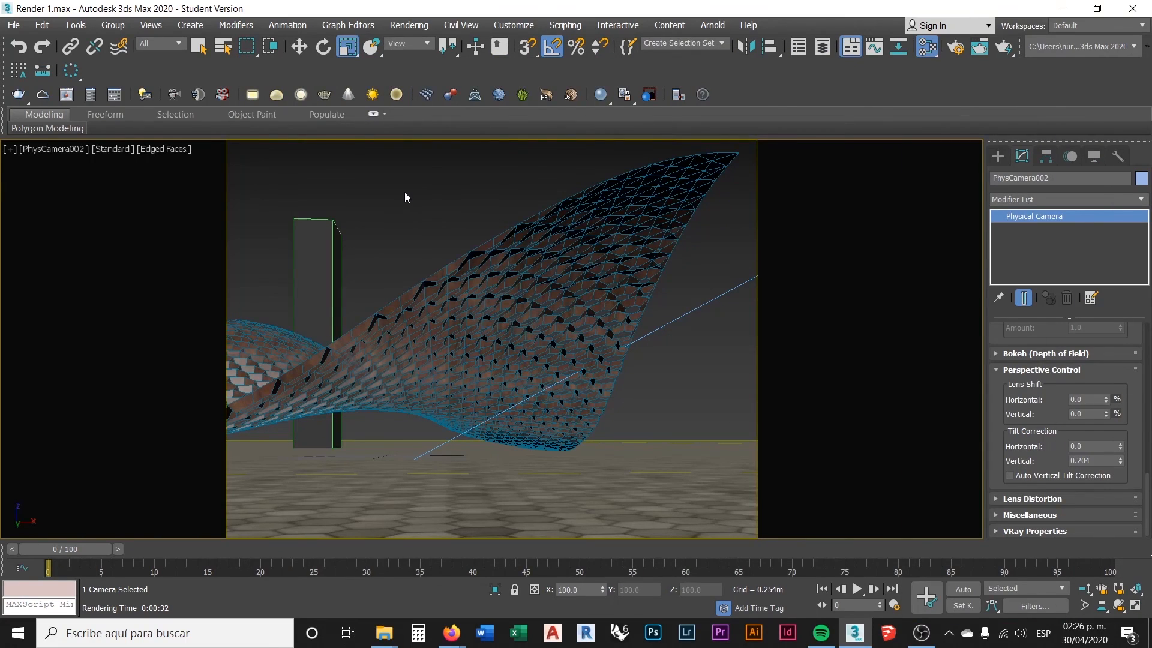
pyautogui.click(1013, 477)
pyautogui.click(1012, 479)
pyautogui.click(1010, 477)
pyautogui.click(1010, 478)
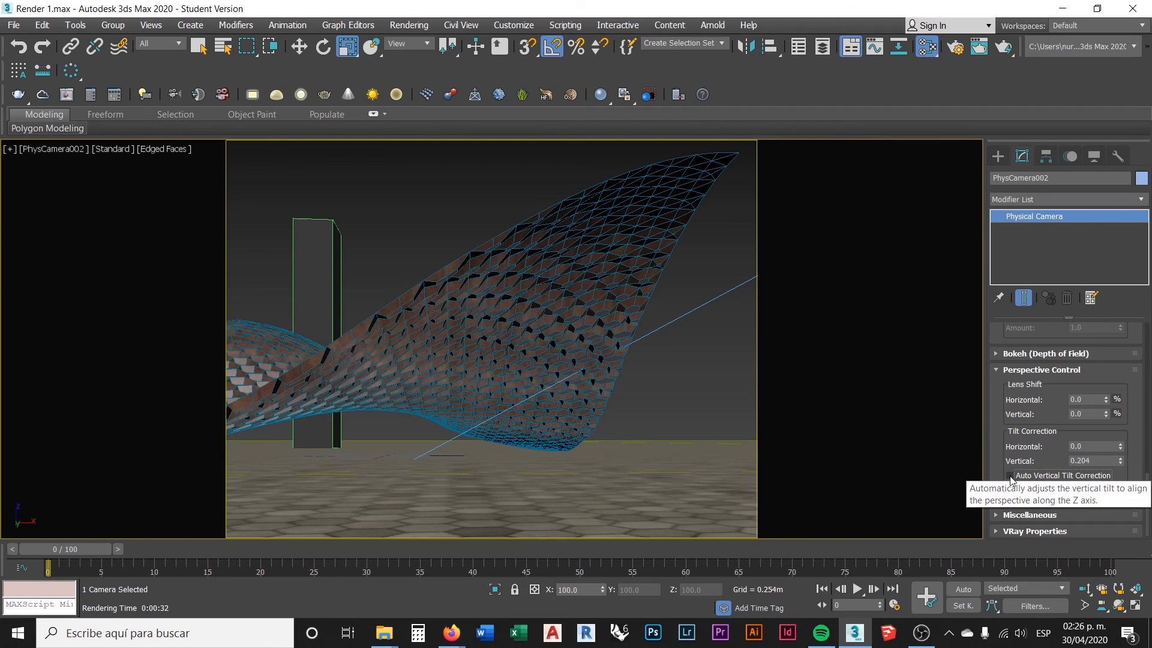
# - Try a horizontal tilt correction and reset it to 0, try a vertical tilt of 0.094, and re-enable auto vertical tilt correction
pyautogui.moveTo(1119, 449); pyautogui.dragTo(1120, 448)
pyautogui.write('0')
pyautogui.press('Return')
pyautogui.moveTo(1123, 460); pyautogui.dragTo(1114, 463)
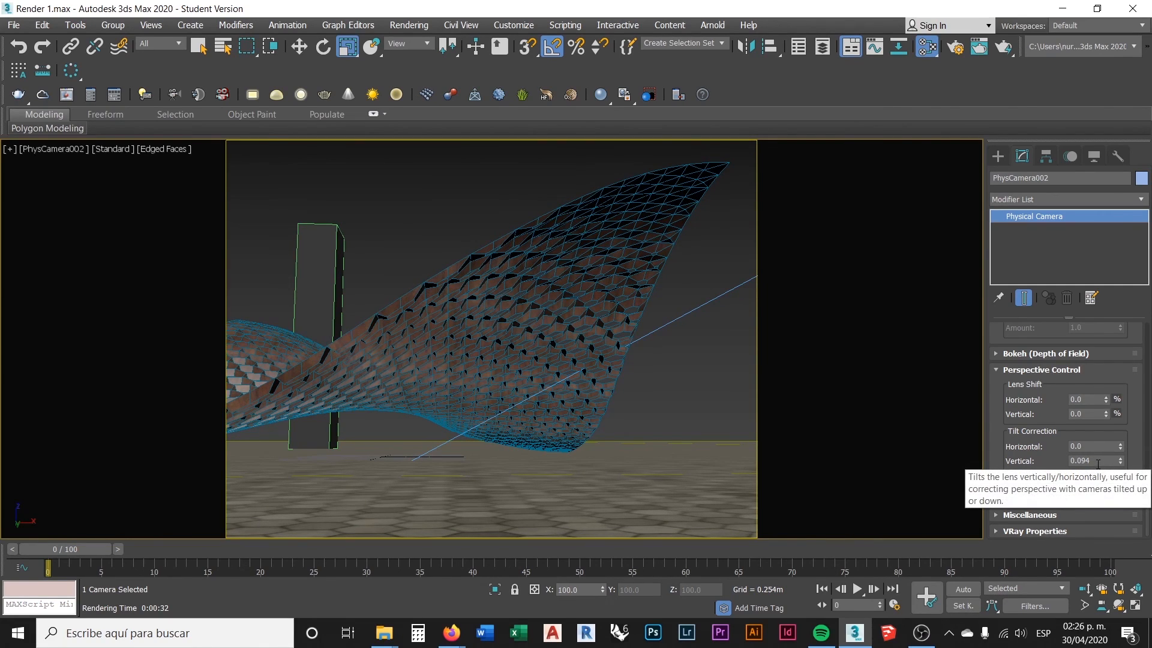
pyautogui.doubleClick(1098, 461)
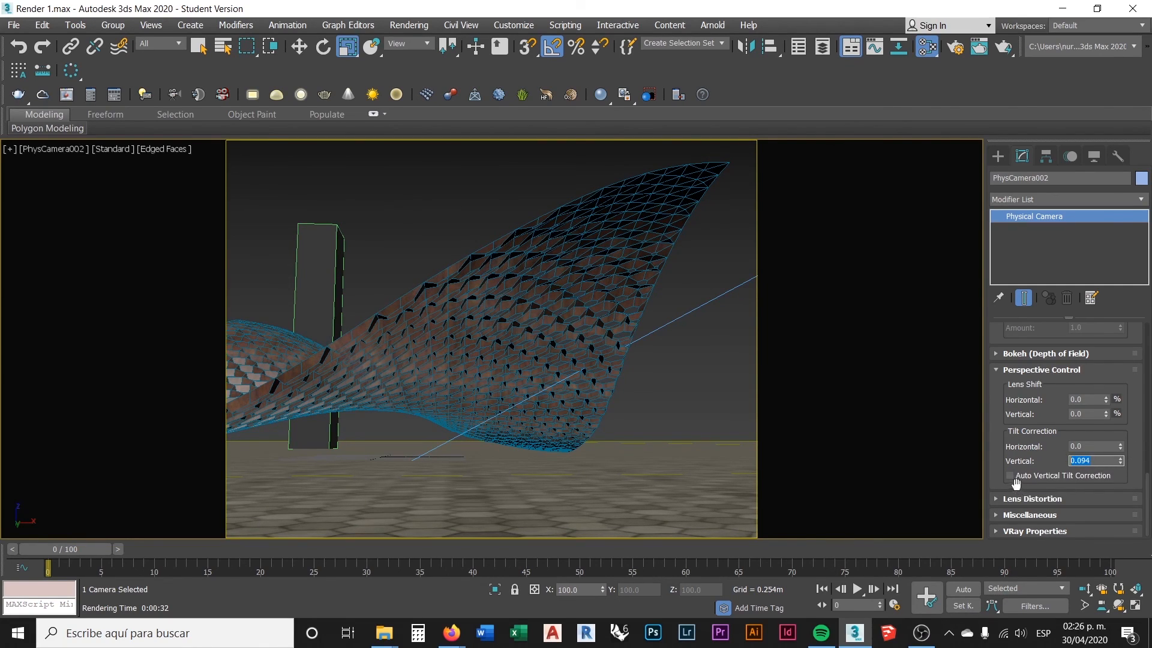
pyautogui.click(1010, 476)
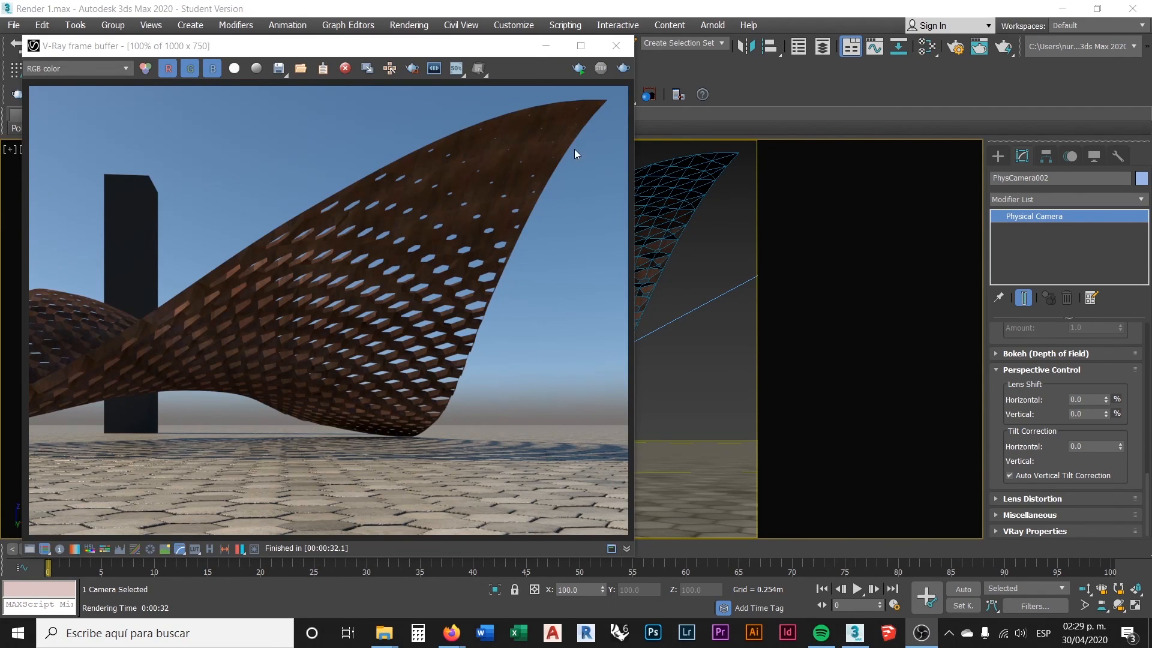
# - Deselect the camera, open Render Setup enlarged beside the frame buffer, and go through the image sampler settings to the global illumination settings
pyautogui.click(731, 268)
pyautogui.press('F10')
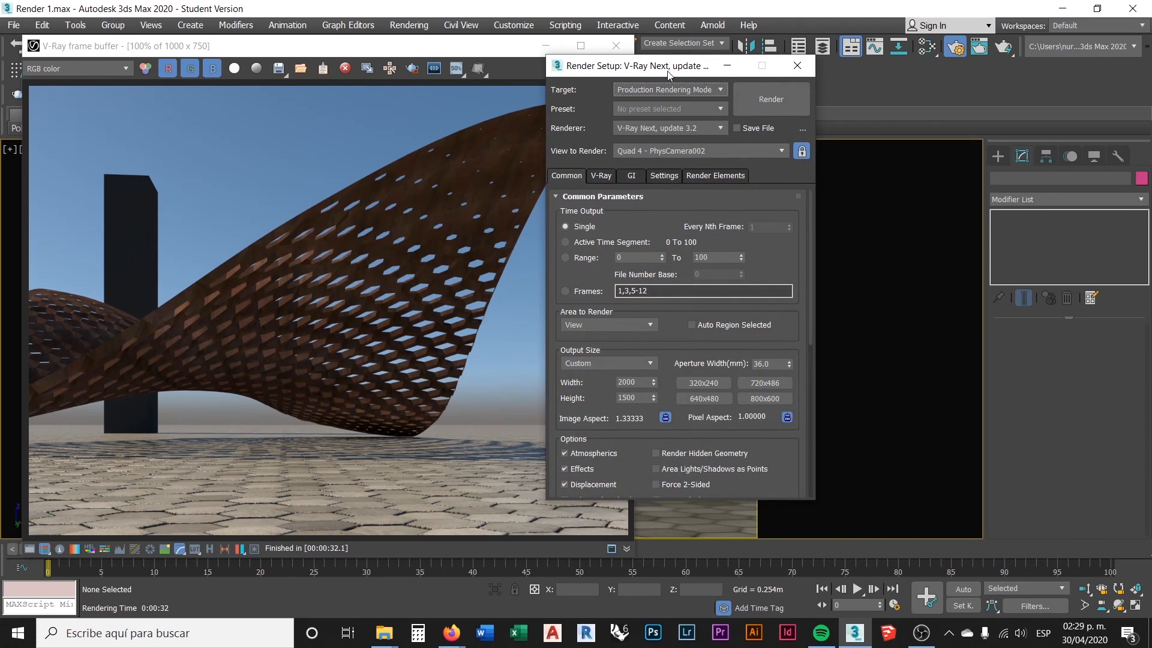
pyautogui.moveTo(628, 66); pyautogui.dragTo(718, 39)
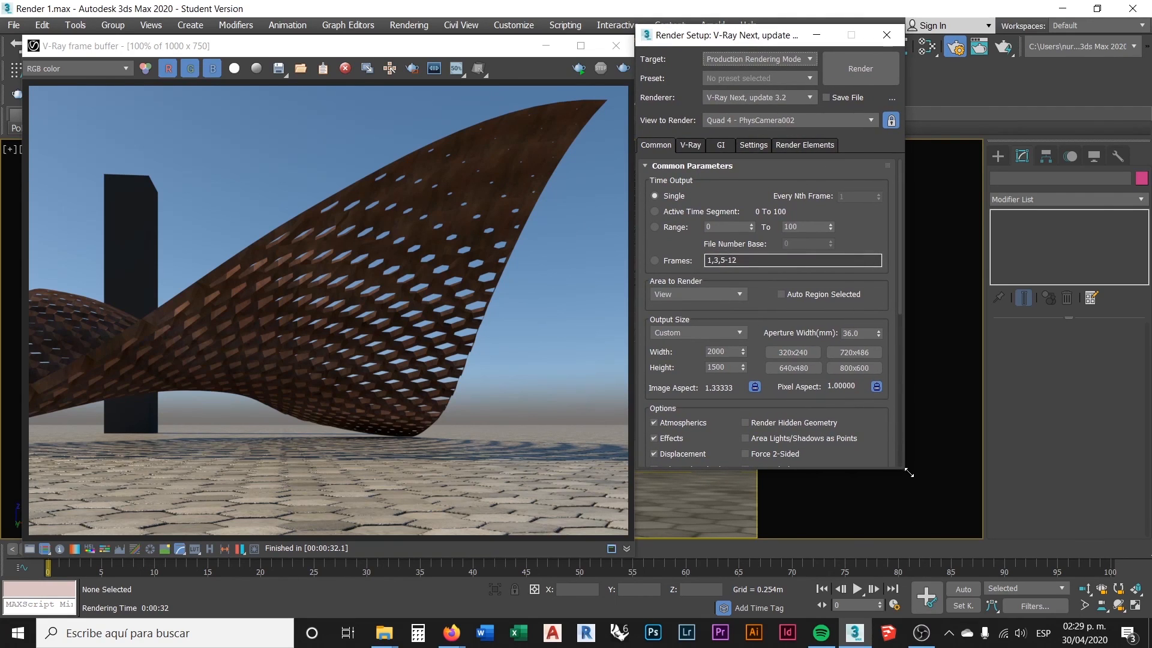
pyautogui.moveTo(909, 472); pyautogui.dragTo(1030, 580)
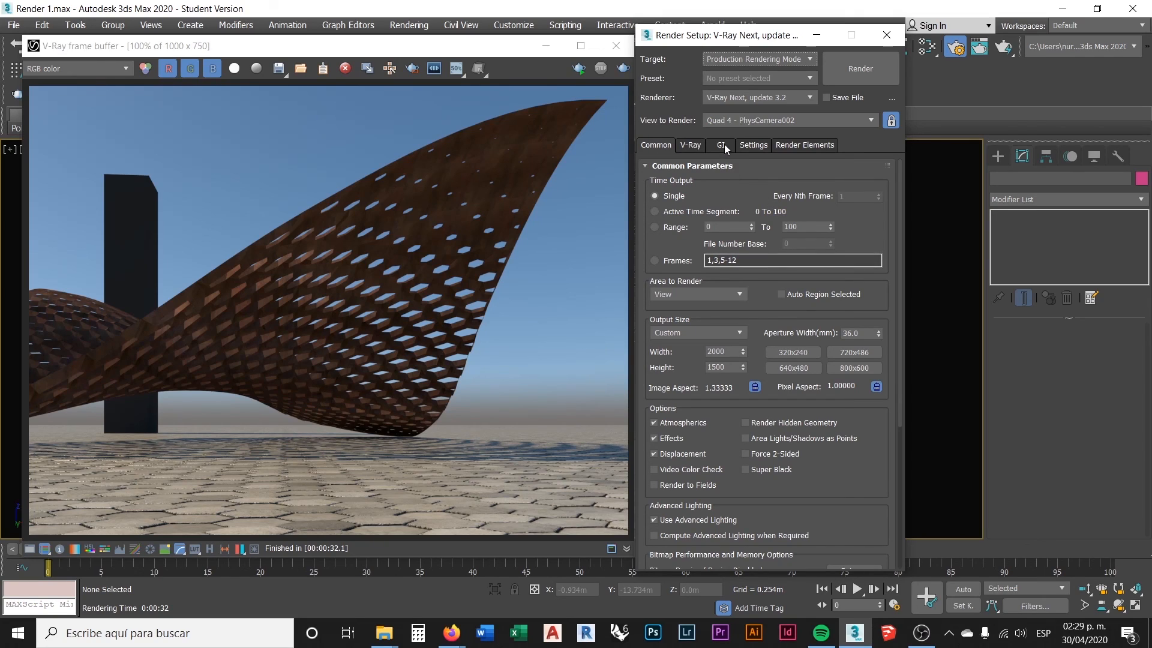
pyautogui.moveTo(731, 43); pyautogui.dragTo(735, 38)
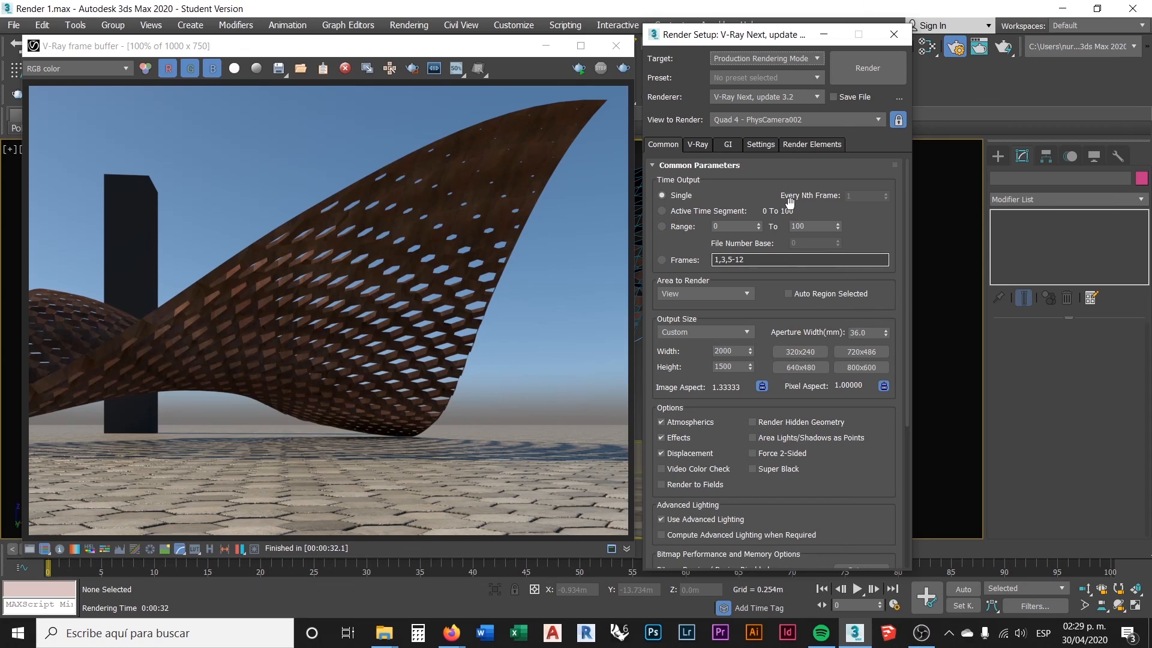
pyautogui.click(697, 144)
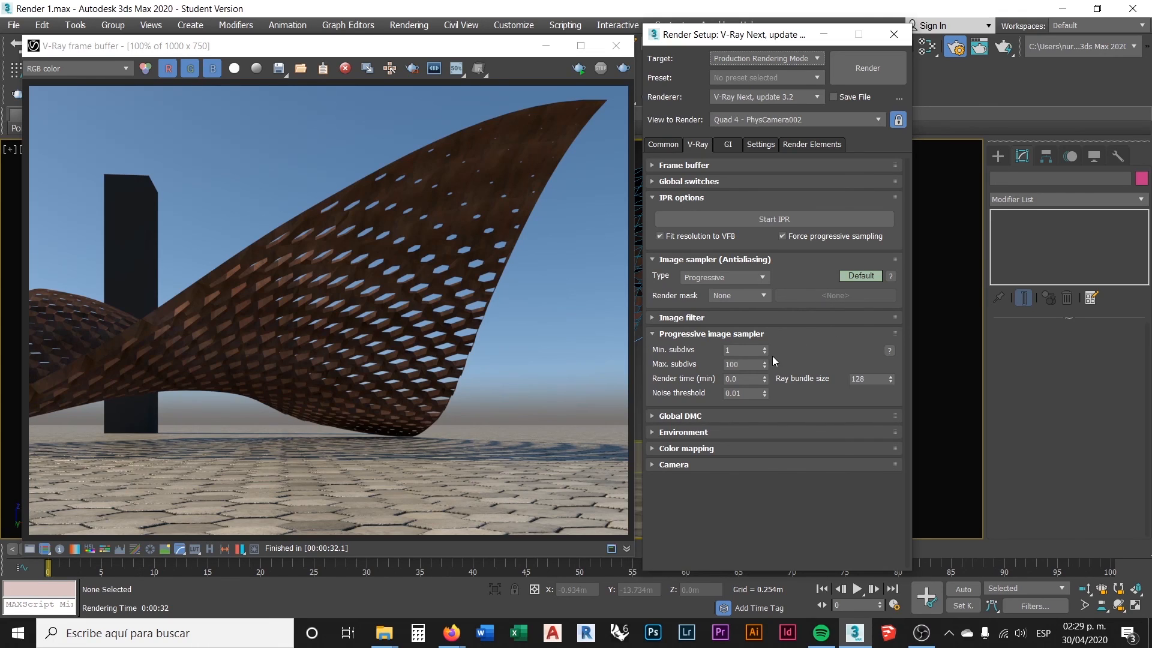
pyautogui.click(728, 145)
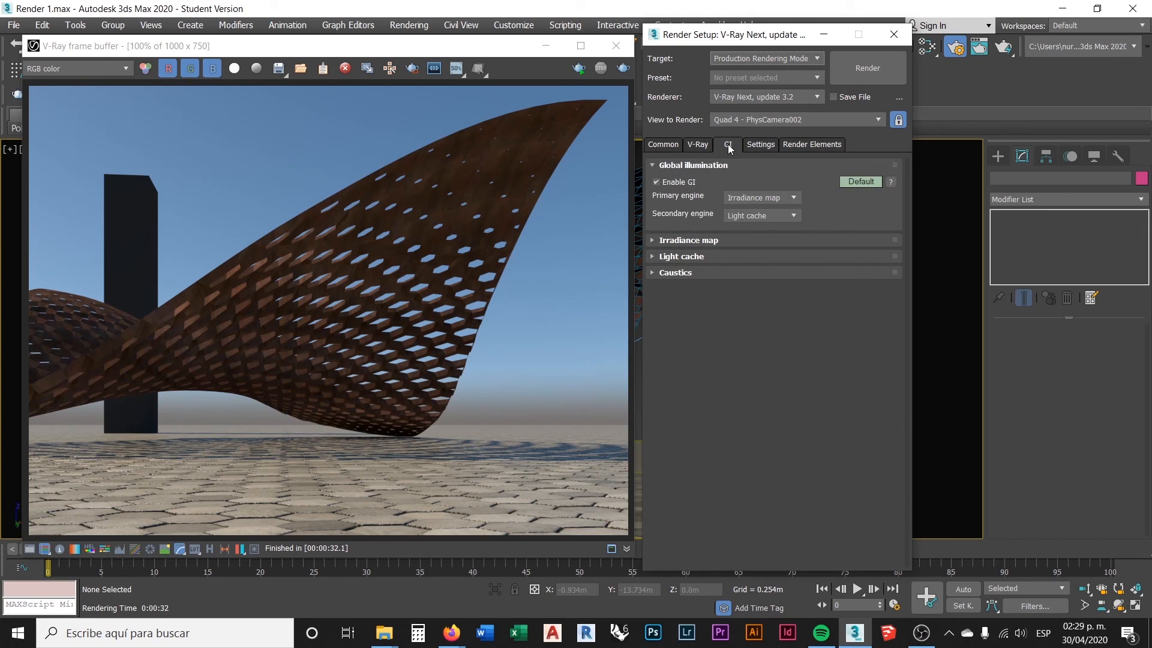
# - Try Brute force as the primary GI engine, check the secondary engine options, and restore Irradiance map with Light cache
pyautogui.click(783, 197)
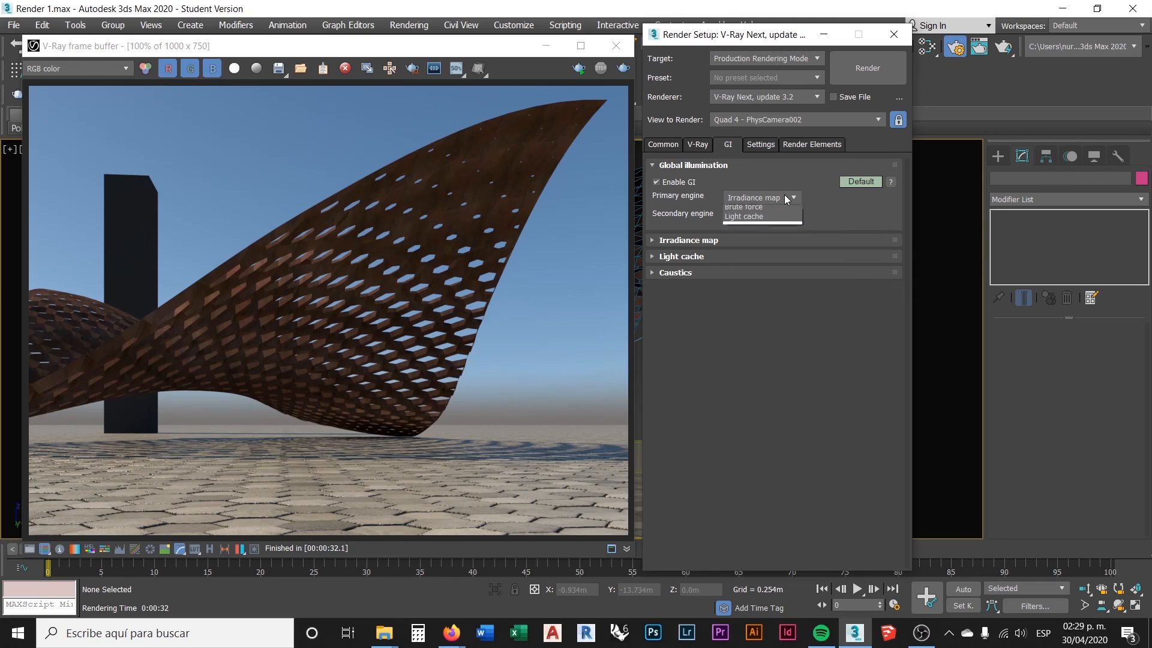
pyautogui.click(774, 210)
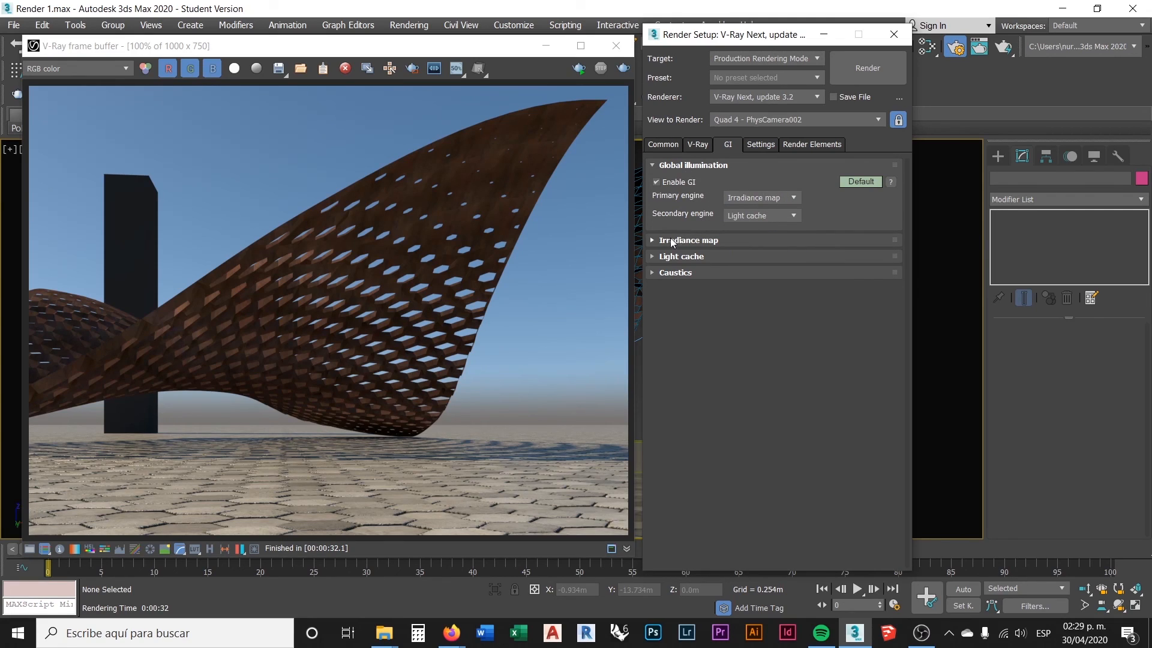
pyautogui.click(788, 198)
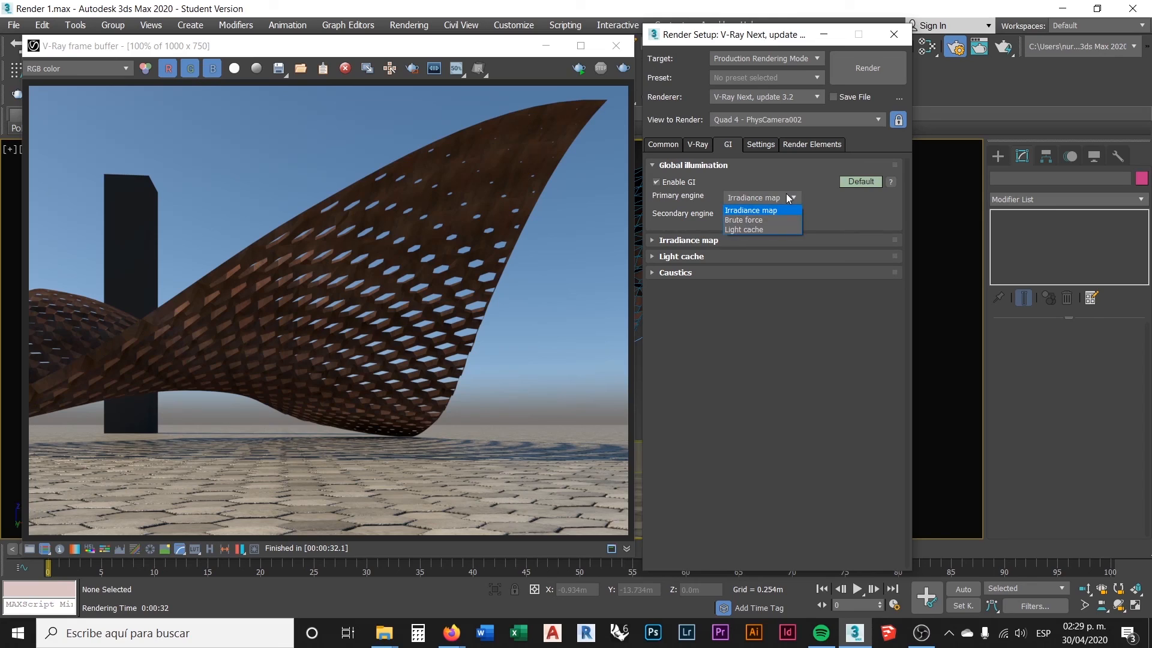
pyautogui.click(750, 220)
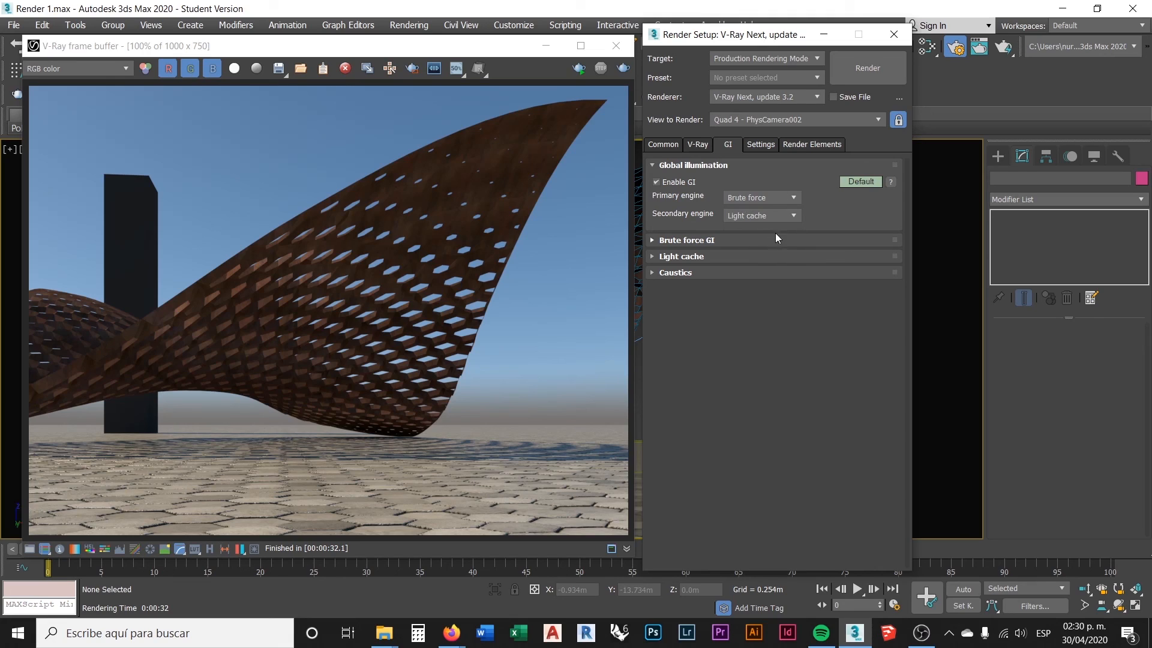
pyautogui.click(791, 214)
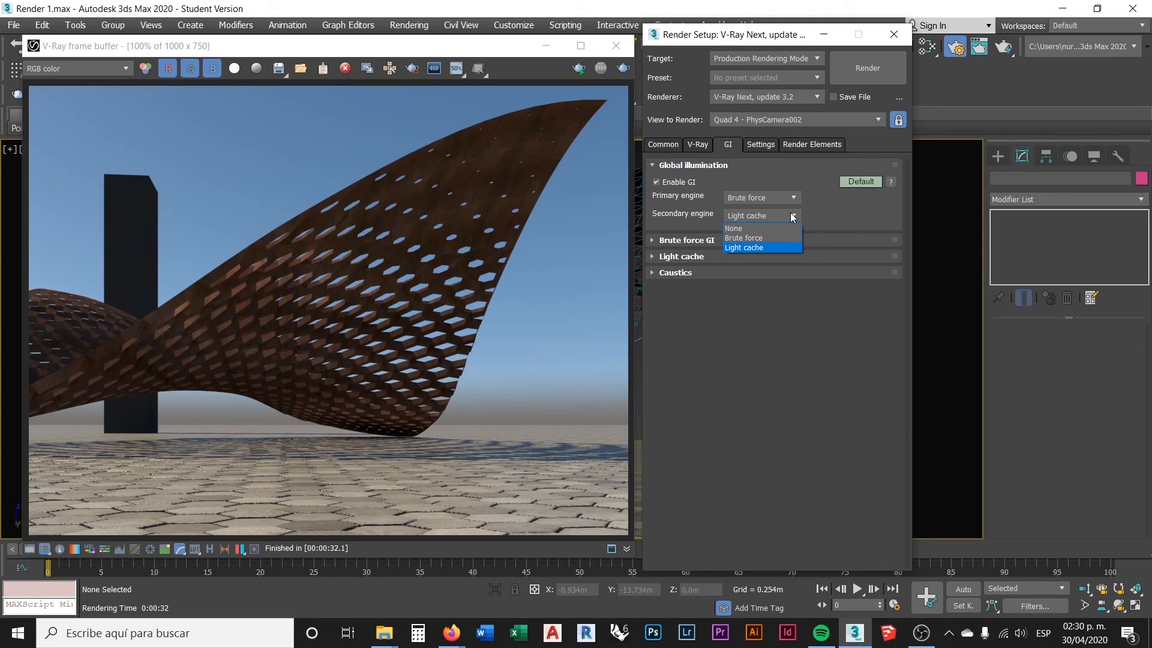
pyautogui.click(783, 215)
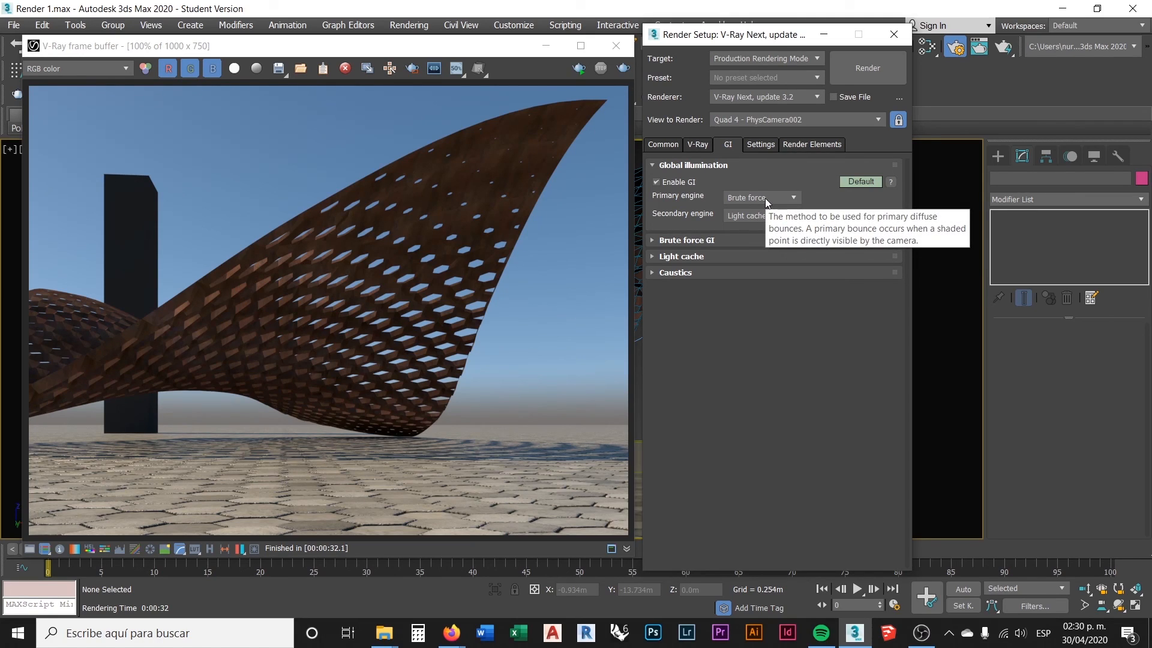
pyautogui.click(764, 198)
pyautogui.click(755, 211)
pyautogui.click(769, 215)
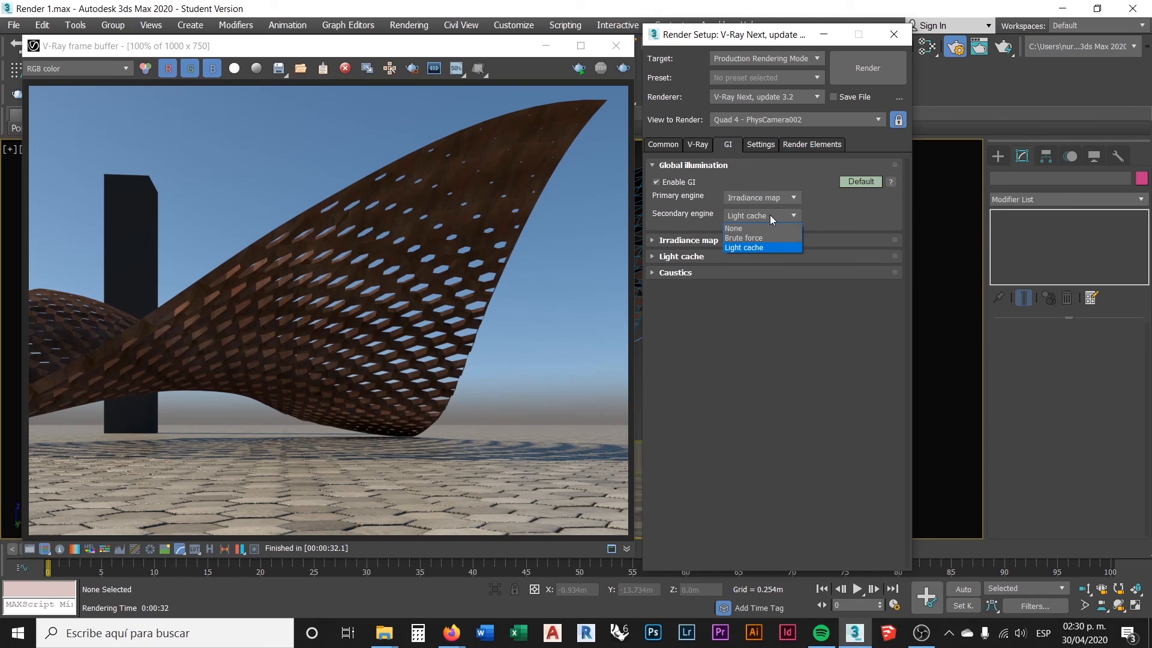
pyautogui.click(769, 215)
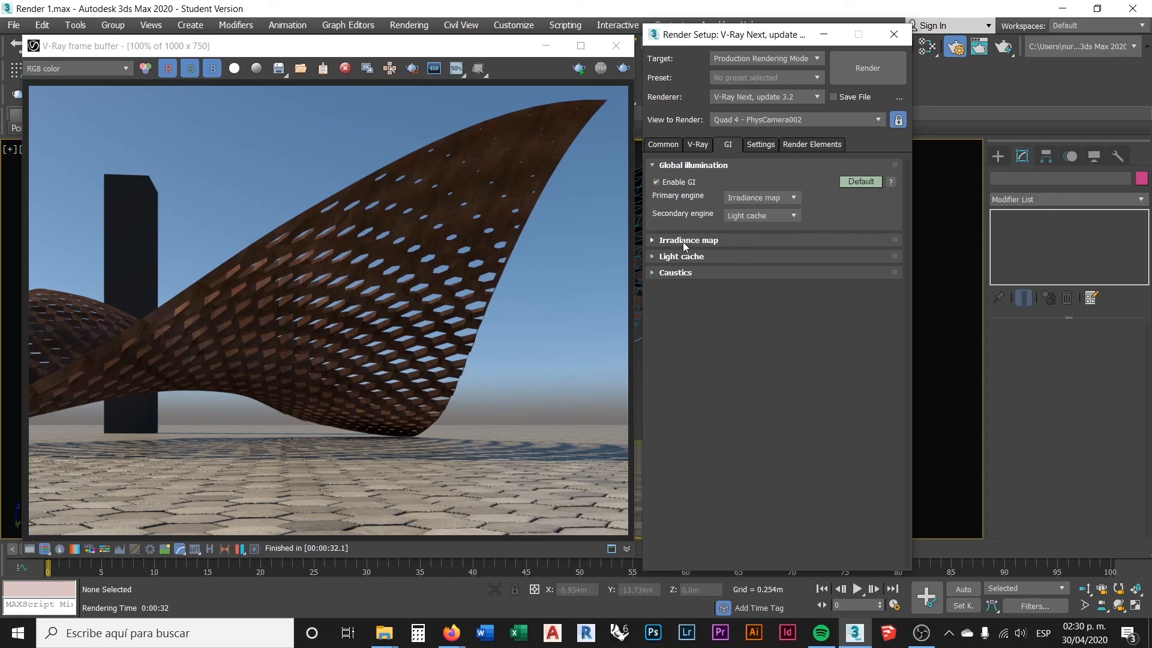
# - Expand the irradiance map settings and choose the Very low preset
pyautogui.click(653, 241)
pyautogui.click(802, 258)
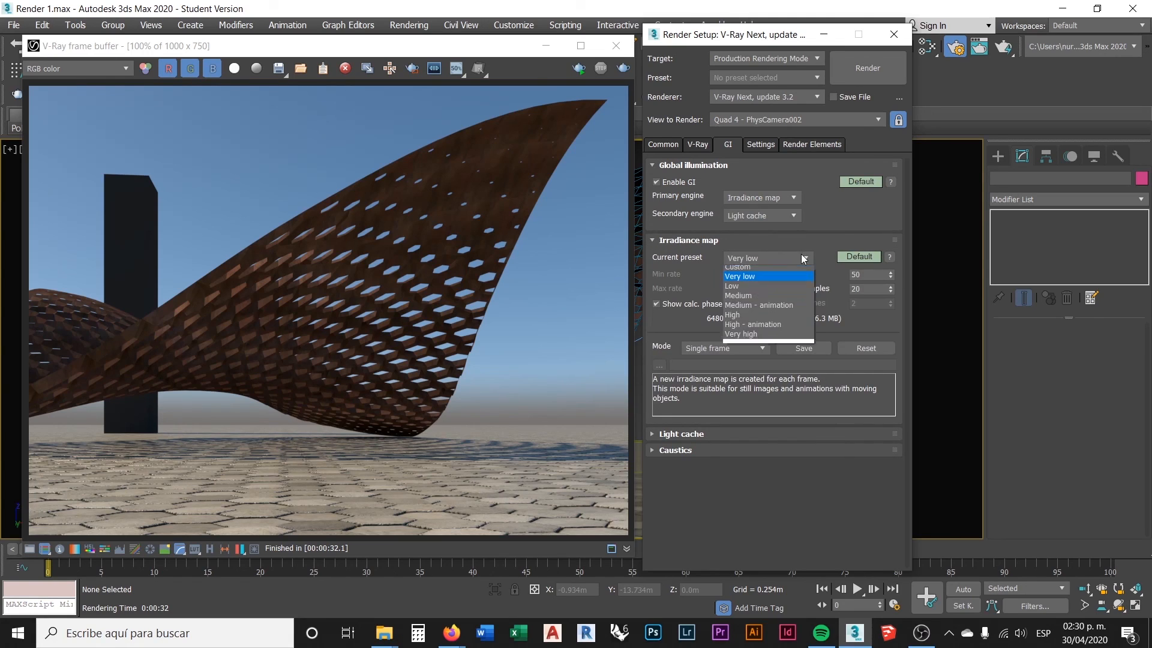
pyautogui.click(754, 280)
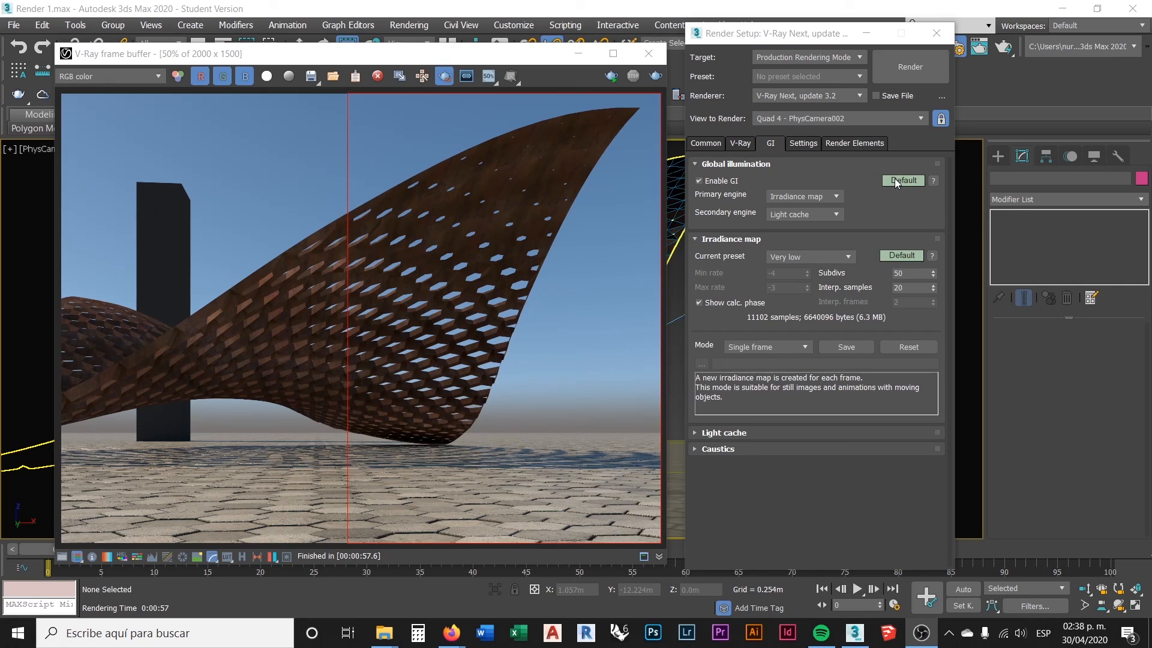
# - Review the available primary GI engines and the list of irradiance map presets
pyautogui.click(836, 199)
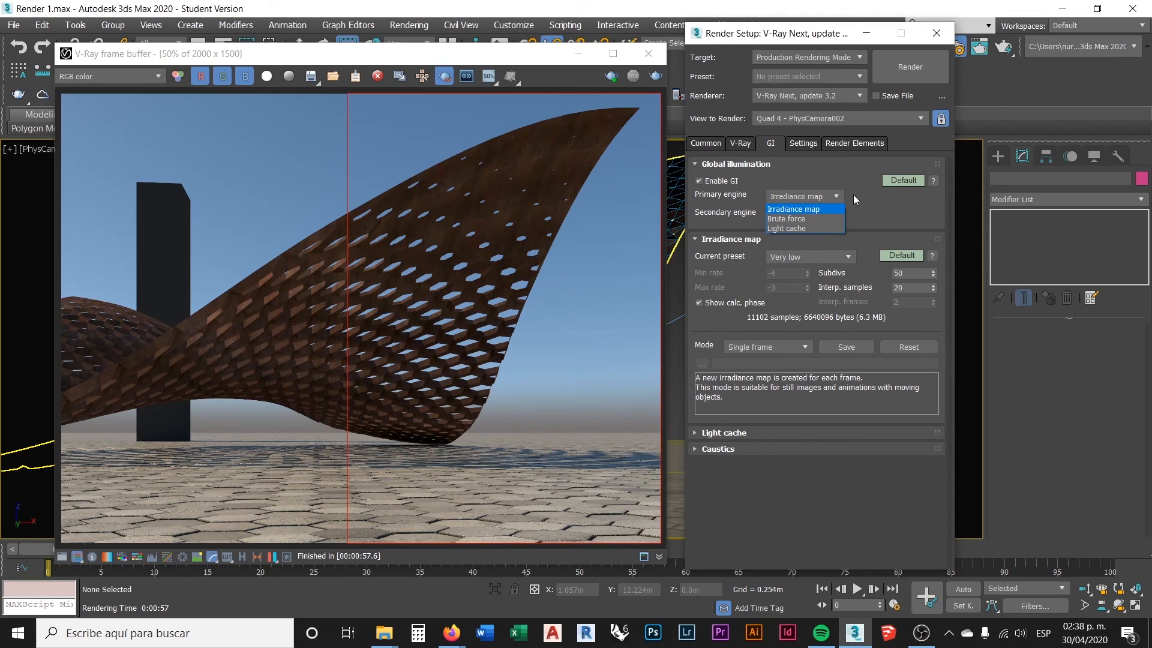
pyautogui.click(855, 199)
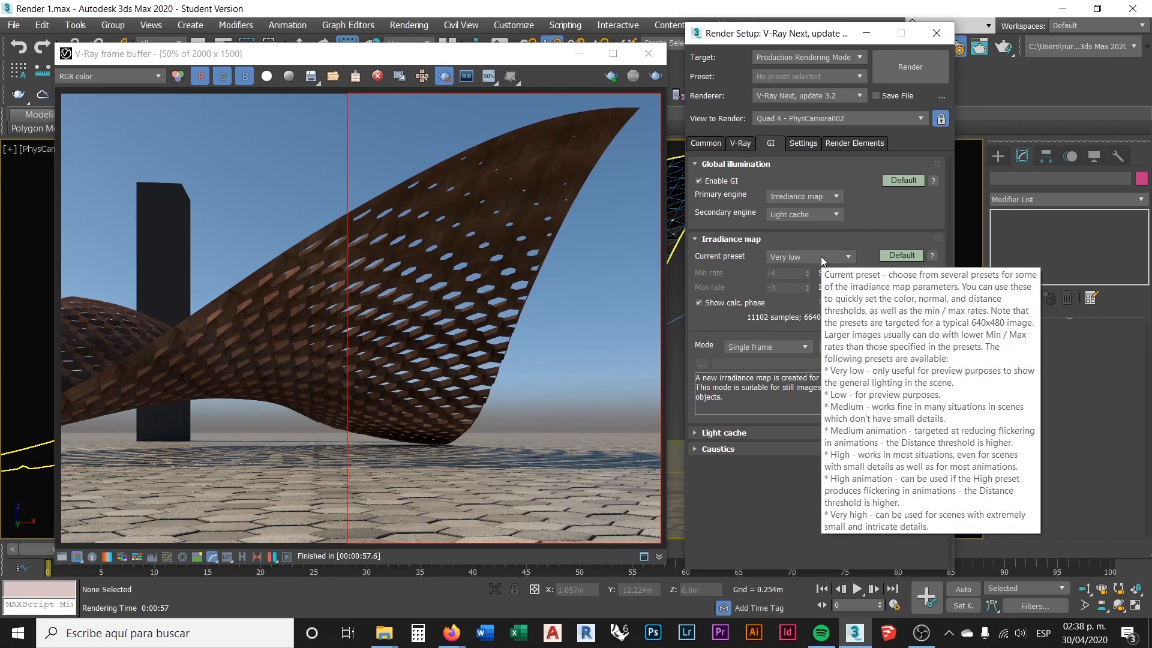
pyautogui.click(797, 257)
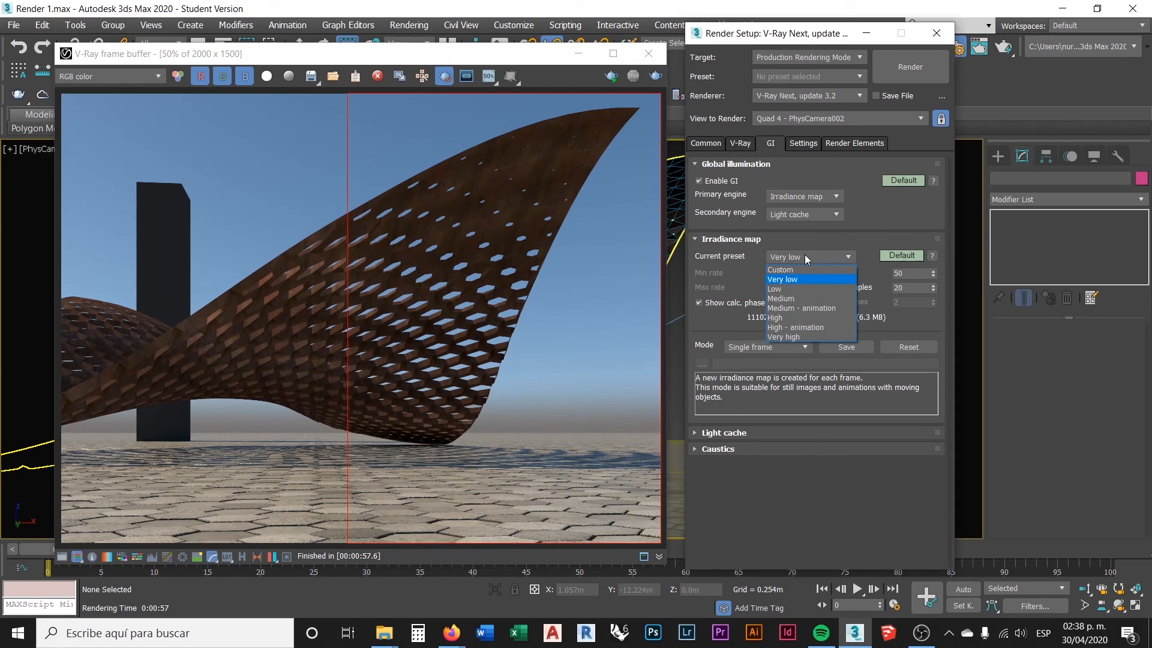
pyautogui.click(804, 256)
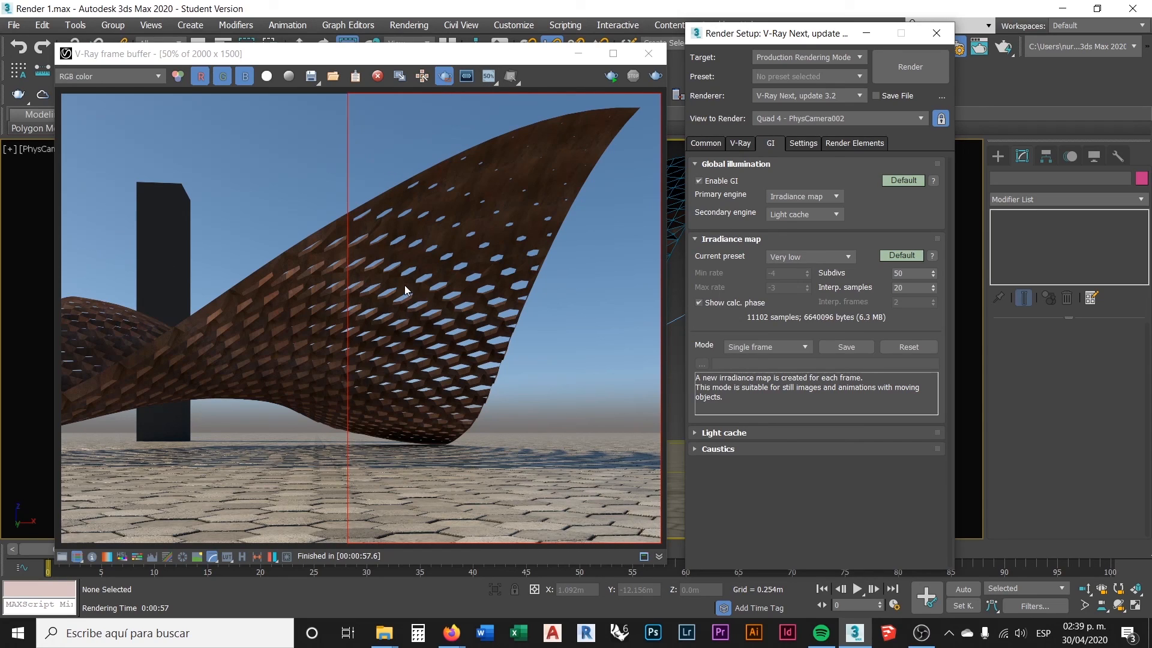
# - Mark several trial render regions in the frame buffer over the perforated surface and its lower tip on the paving
pyautogui.moveTo(370, 172); pyautogui.dragTo(489, 279)
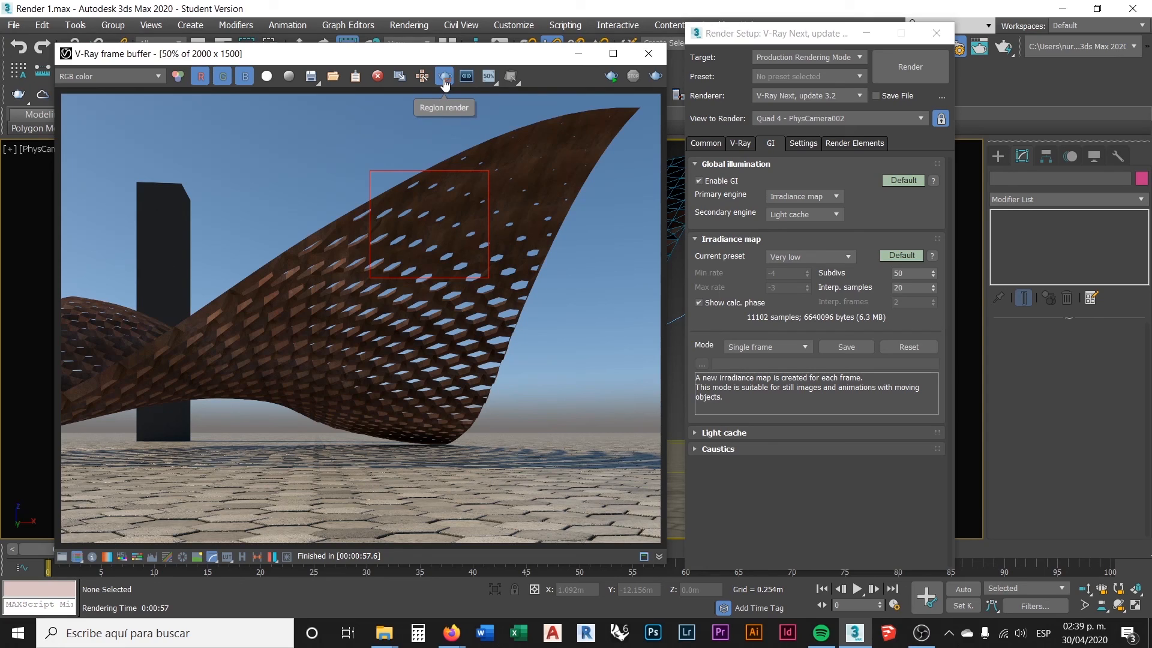
pyautogui.moveTo(367, 247); pyautogui.dragTo(530, 415)
pyautogui.moveTo(382, 194)
pyautogui.mouseDown()
pyautogui.moveTo(508, 354)
pyautogui.moveTo(545, 427)
pyautogui.mouseUp()
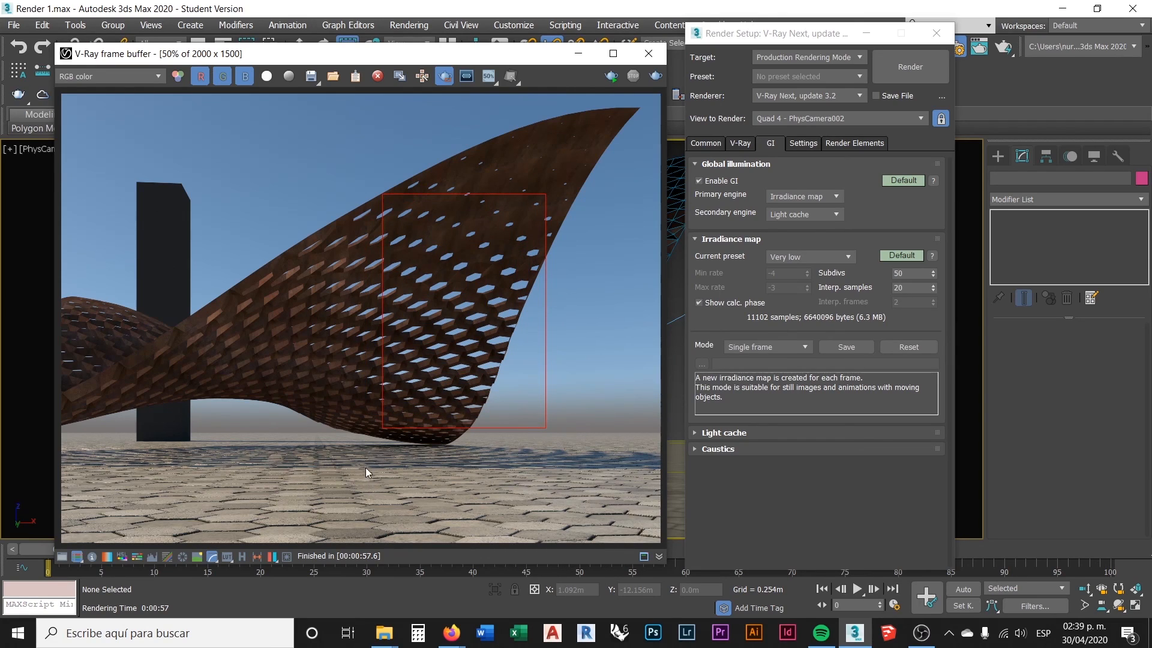
pyautogui.moveTo(366, 519); pyautogui.dragTo(531, 399)
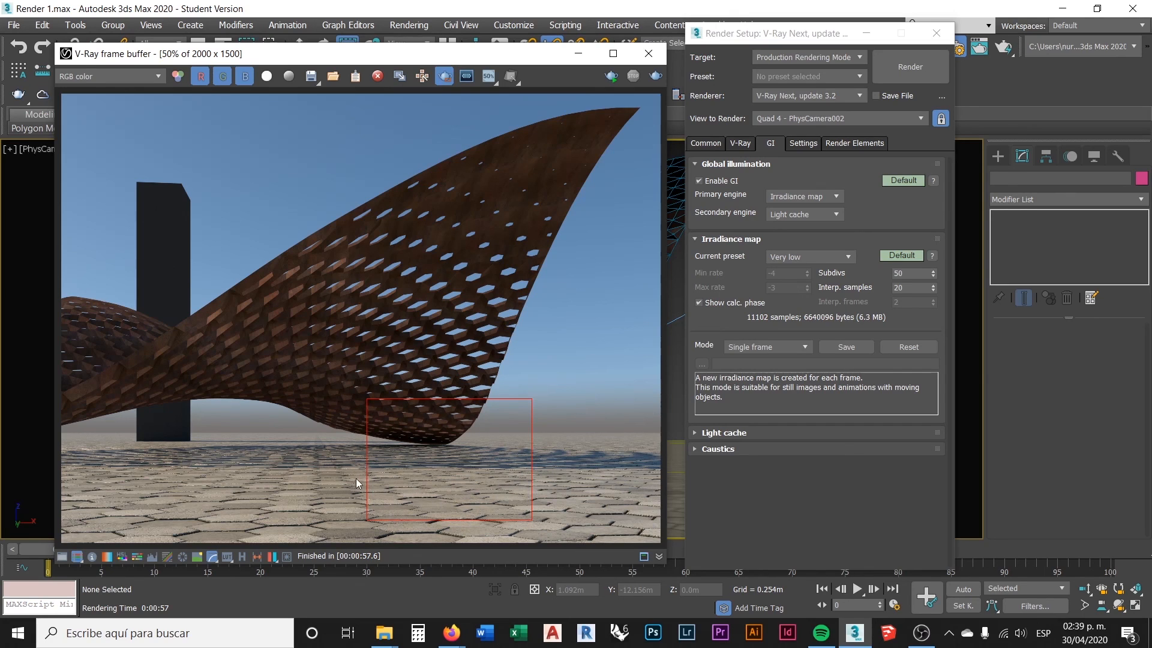
pyautogui.scroll(2, 361, 491)
pyautogui.scroll(-2, 378, 420)
pyautogui.scroll(-1, 384, 382)
pyautogui.scroll(1, 405, 380)
pyautogui.scroll(-1, 431, 360)
pyautogui.scroll(1, 434, 357)
pyautogui.moveTo(325, 222); pyautogui.dragTo(454, 373)
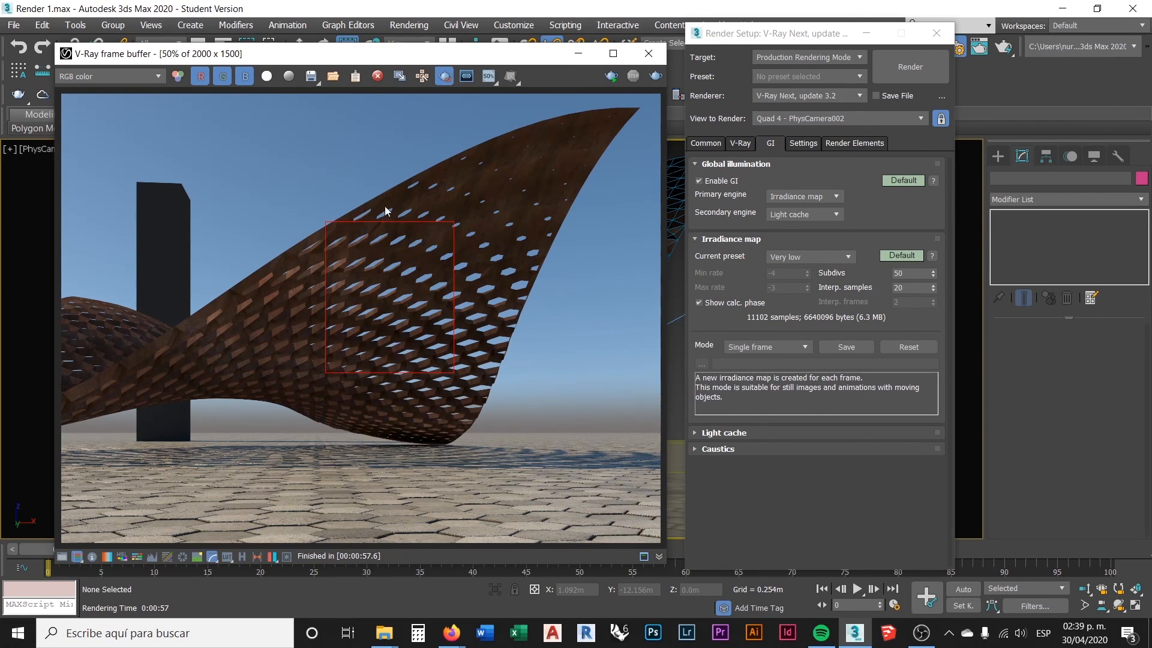
# - Turn off region rendering in the frame buffer, then start saving the rendered image and cancel the save
pyautogui.click(444, 77)
pyautogui.scroll(-1, 463, 224)
pyautogui.scroll(1, 463, 224)
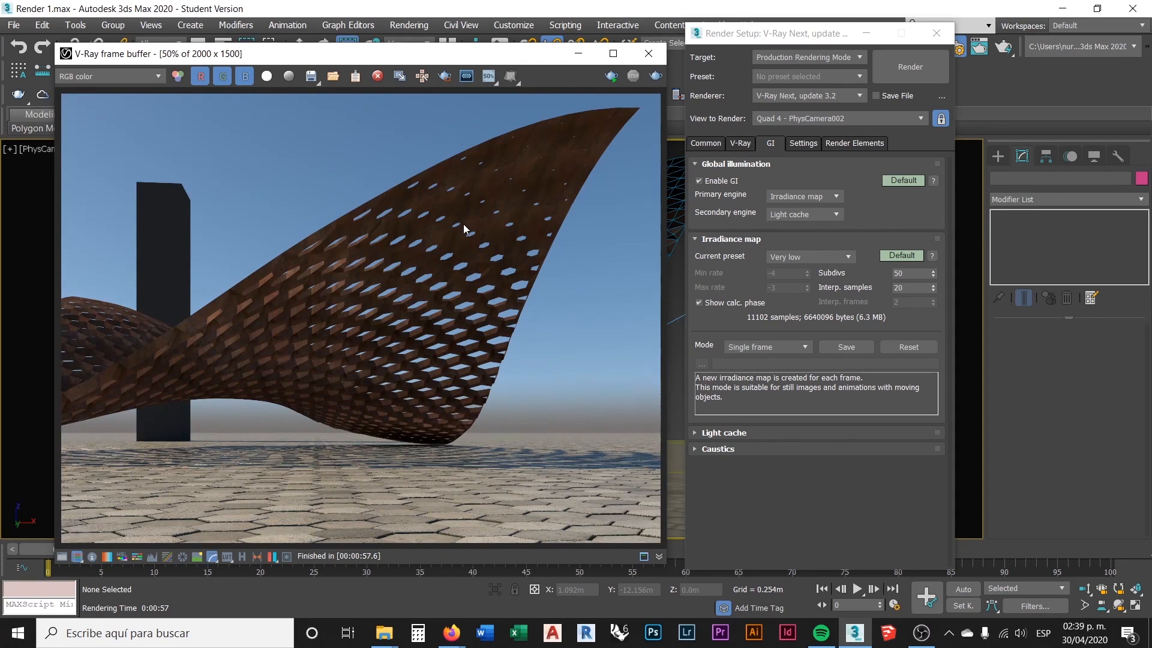
pyautogui.click(312, 76)
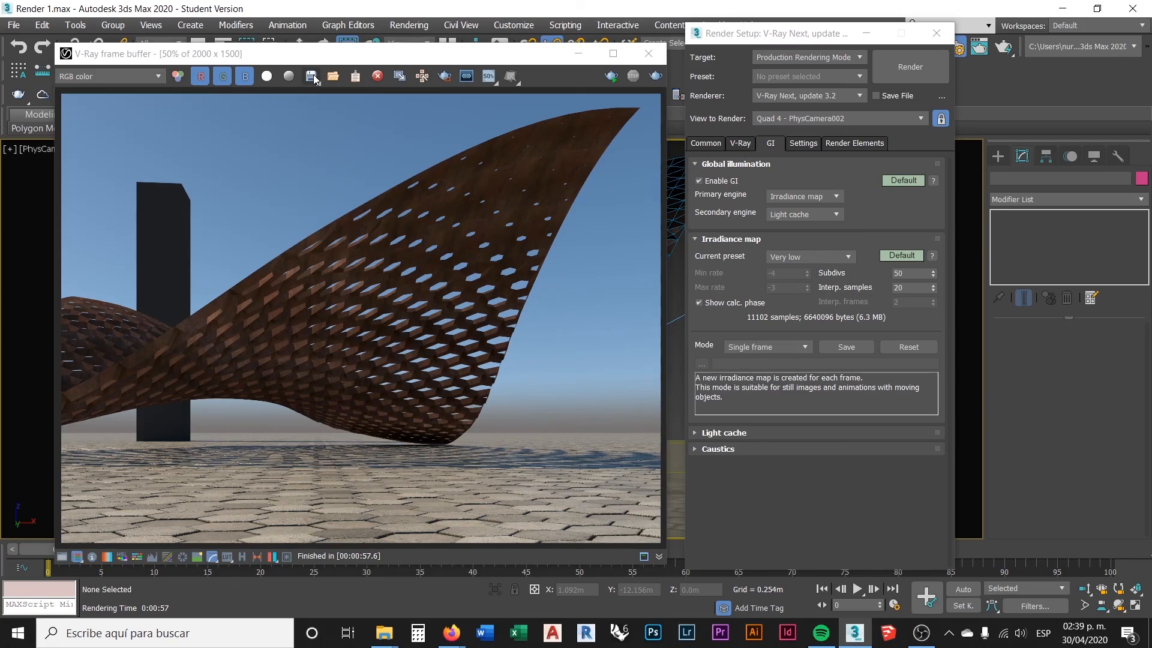
pyautogui.press('Escape')
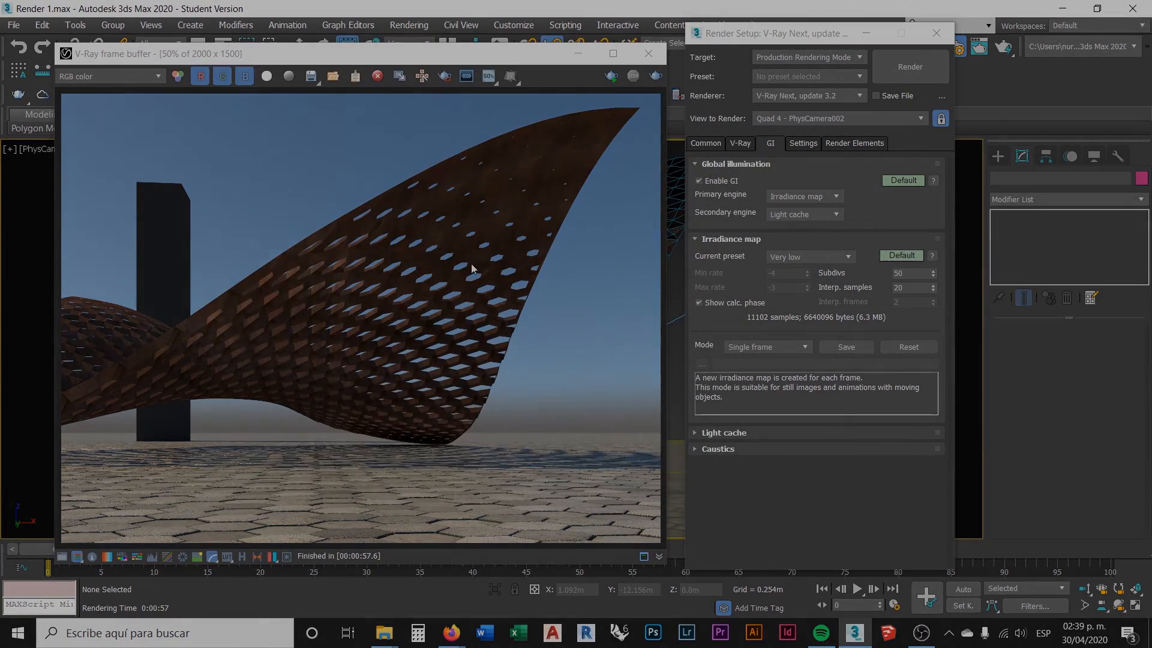